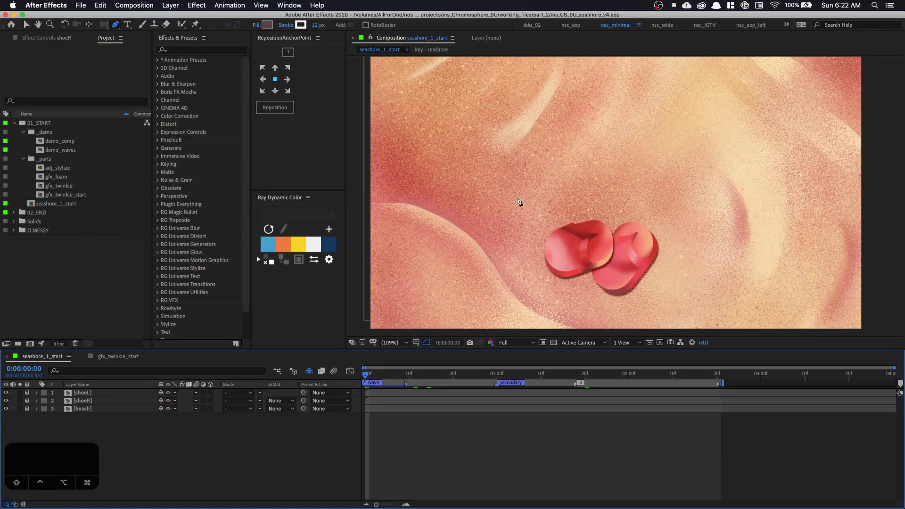
# Start a white-stroked wave outline with the Pen tool, curving around the left shoe and down past the composition's lower-left corner.
pyautogui.press('space')
pyautogui.moveTo(541, 202); pyautogui.dragTo(555, 187)
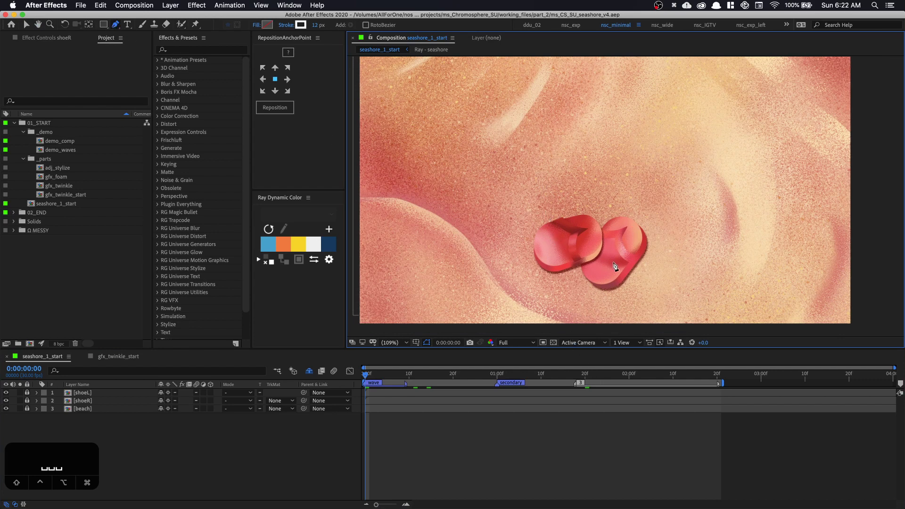
pyautogui.moveTo(549, 223)
pyautogui.mouseDown()
pyautogui.moveTo(527, 232)
pyautogui.moveTo(536, 214)
pyautogui.mouseUp()
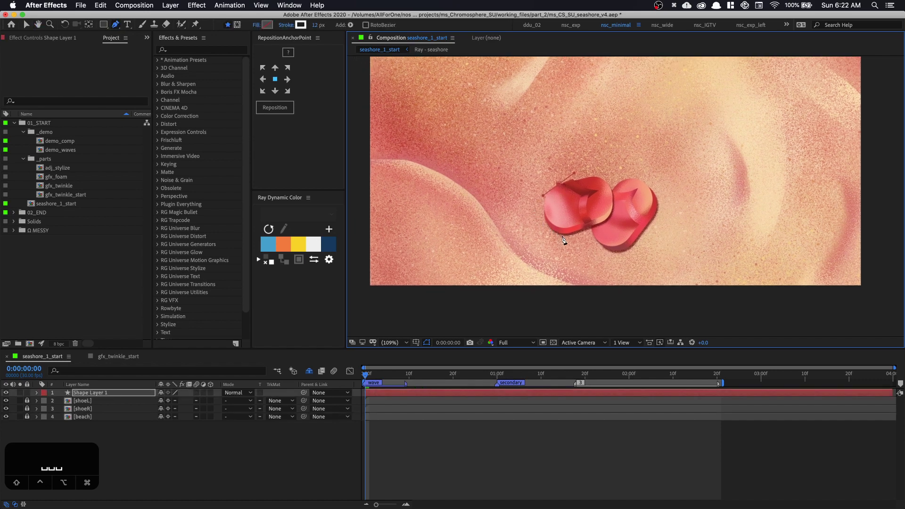
pyautogui.moveTo(581, 257); pyautogui.dragTo(586, 256)
pyautogui.moveTo(571, 298); pyautogui.dragTo(589, 245)
pyautogui.moveTo(509, 280); pyautogui.dragTo(658, 187)
pyautogui.moveTo(389, 286); pyautogui.dragTo(383, 284)
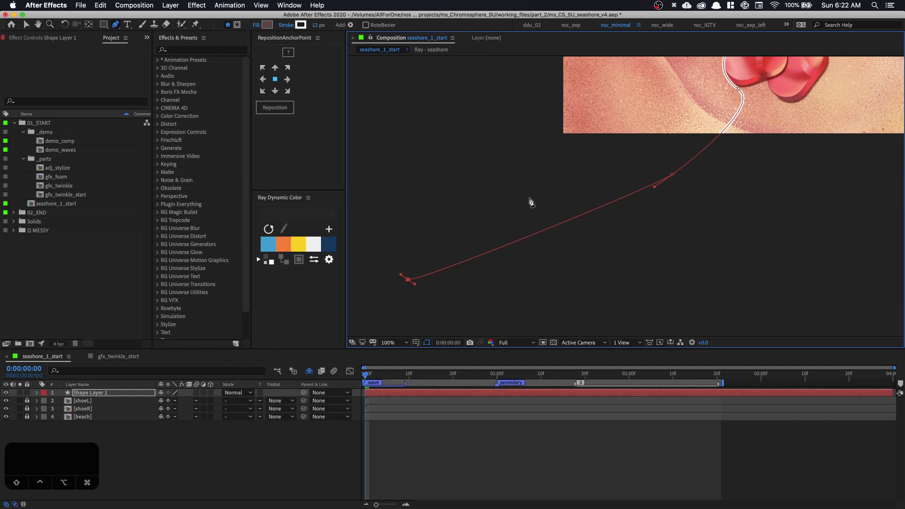
# Continue the wave outline outside the canvas around the upper-left area, then back in from the right, closing it at the left shoe.
pyautogui.press('super+minus')
pyautogui.press('super+minus')
pyautogui.moveTo(504, 196); pyautogui.dragTo(529, 284)
pyautogui.moveTo(463, 142); pyautogui.dragTo(489, 104)
pyautogui.moveTo(672, 102); pyautogui.dragTo(527, 142)
pyautogui.moveTo(695, 84); pyautogui.dragTo(651, 182)
pyautogui.moveTo(677, 137); pyautogui.dragTo(706, 126)
pyautogui.moveTo(707, 200); pyautogui.dragTo(691, 42)
pyautogui.moveTo(704, 137); pyautogui.dragTo(682, 162)
pyautogui.moveTo(596, 181); pyautogui.dragTo(570, 191)
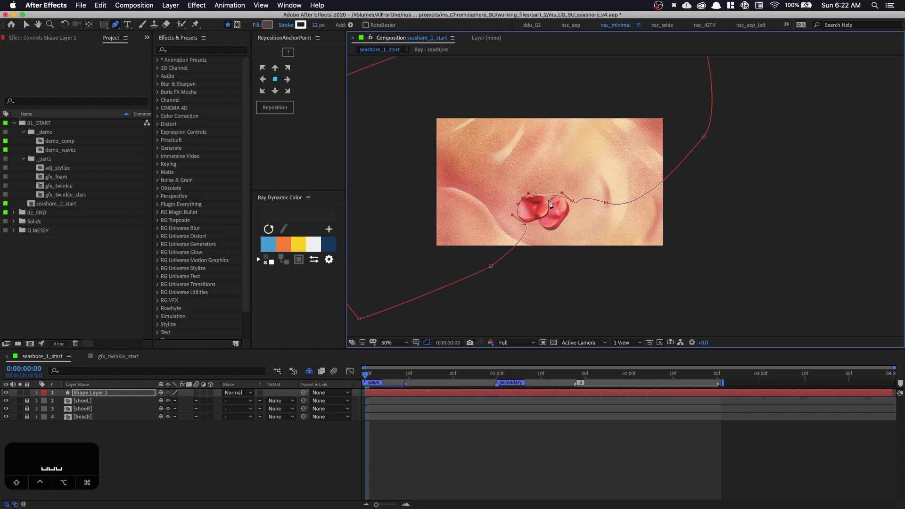
# Reshape the outline's points and handles above both shoes so the line hugs their upper contour.
pyautogui.press('z')
pyautogui.click(594, 196)
pyautogui.click(643, 206)
pyautogui.press('v')
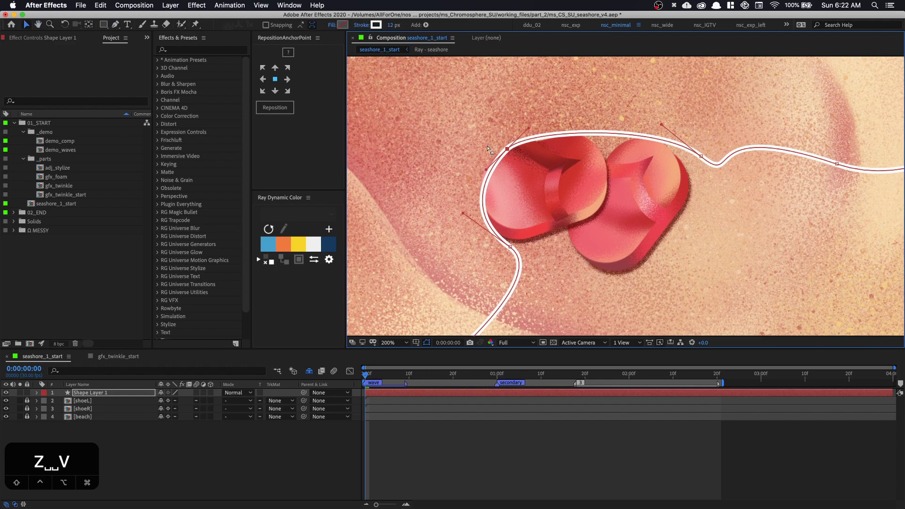
pyautogui.moveTo(508, 150); pyautogui.dragTo(536, 122)
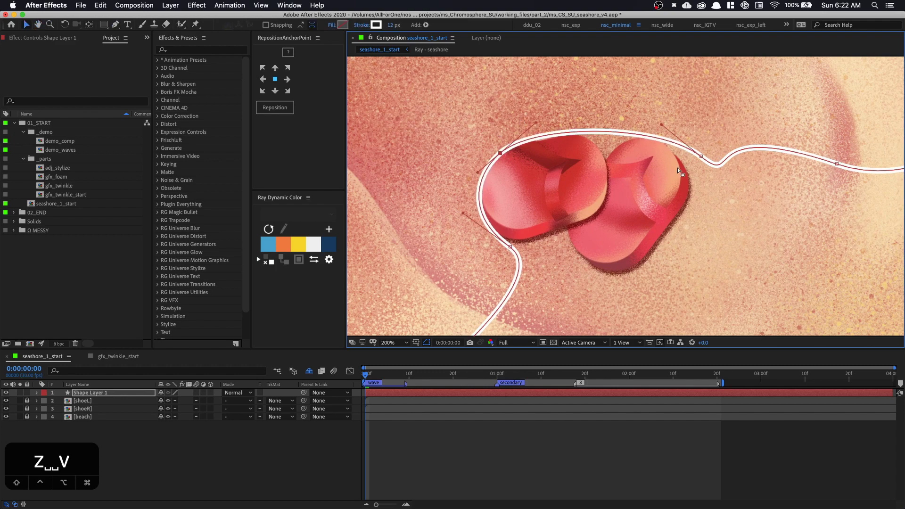
pyautogui.moveTo(702, 153); pyautogui.dragTo(669, 164)
pyautogui.moveTo(628, 134); pyautogui.dragTo(642, 117)
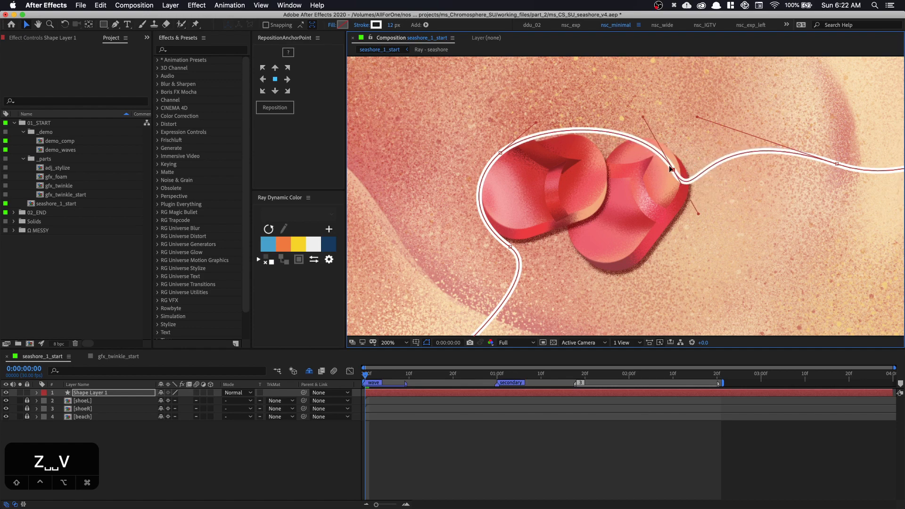
# Smooth the outline from the right shoe to the composition's right edge by adjusting its points and handles.
pyautogui.press('space')
pyautogui.moveTo(832, 163); pyautogui.dragTo(697, 139)
pyautogui.press('space')
pyautogui.moveTo(677, 143); pyautogui.dragTo(621, 183)
pyautogui.moveTo(778, 229); pyautogui.dragTo(730, 199)
pyautogui.moveTo(498, 148); pyautogui.dragTo(522, 156)
pyautogui.moveTo(449, 244); pyautogui.dragTo(460, 234)
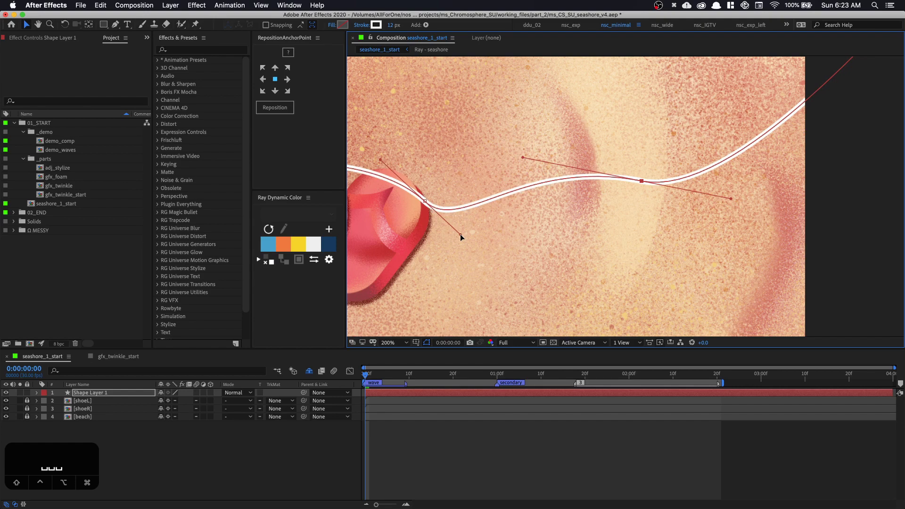
pyautogui.moveTo(425, 201); pyautogui.dragTo(614, 206)
pyautogui.moveTo(798, 196); pyautogui.dragTo(767, 163)
pyautogui.press('super+minus')
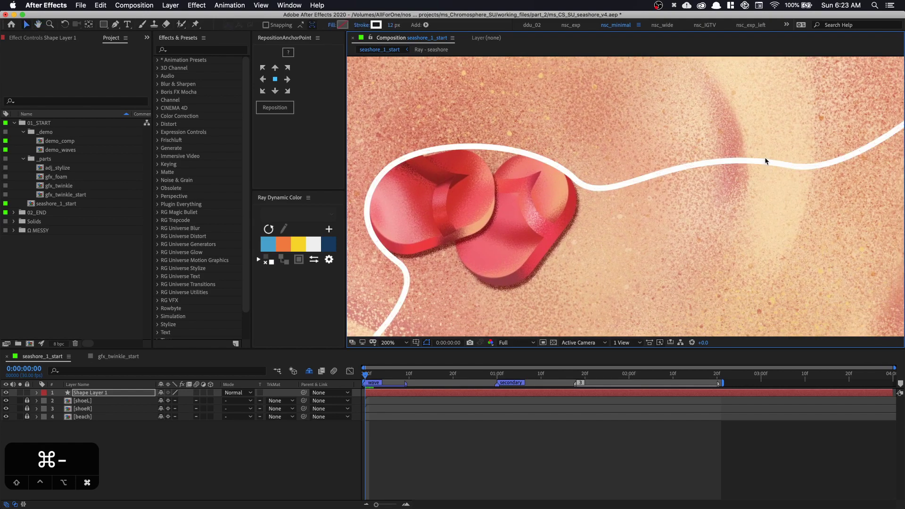
# Fine-tune the outline's curve below the left shoe and its point near the composition's right edge.
pyautogui.press('space')
pyautogui.press('space')
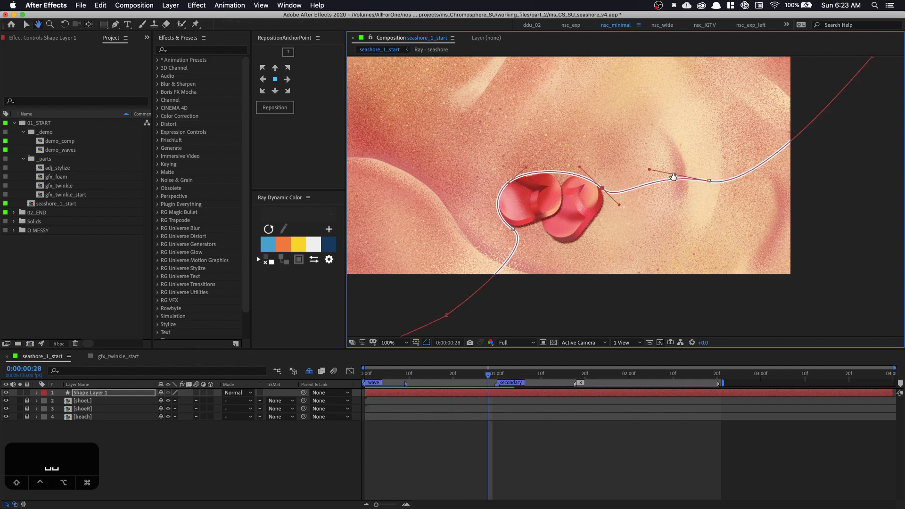
pyautogui.moveTo(671, 177); pyautogui.dragTo(706, 181)
pyautogui.press('space')
pyautogui.moveTo(549, 254)
pyautogui.mouseDown()
pyautogui.moveTo(598, 194)
pyautogui.moveTo(539, 242)
pyautogui.mouseUp()
pyautogui.press('space')
pyautogui.moveTo(676, 151); pyautogui.dragTo(586, 209)
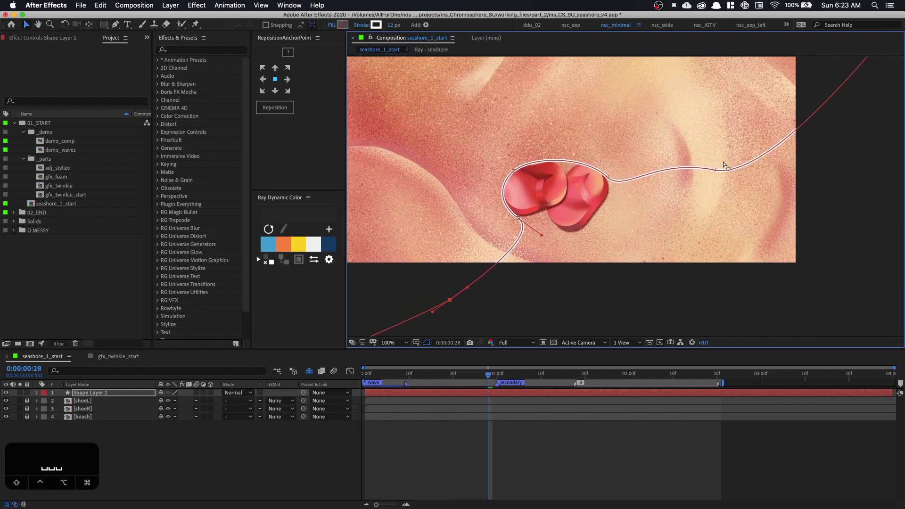
pyautogui.moveTo(718, 163); pyautogui.dragTo(732, 180)
pyautogui.click(728, 182)
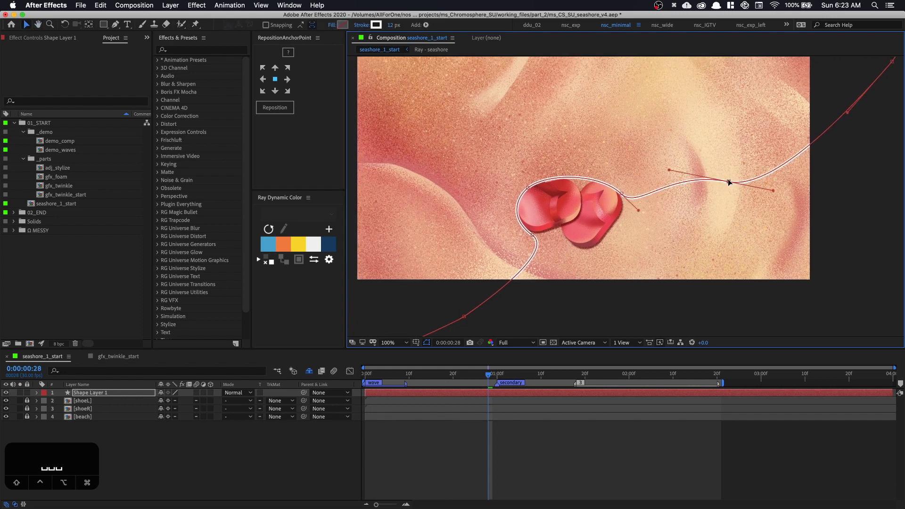
pyautogui.click(697, 224)
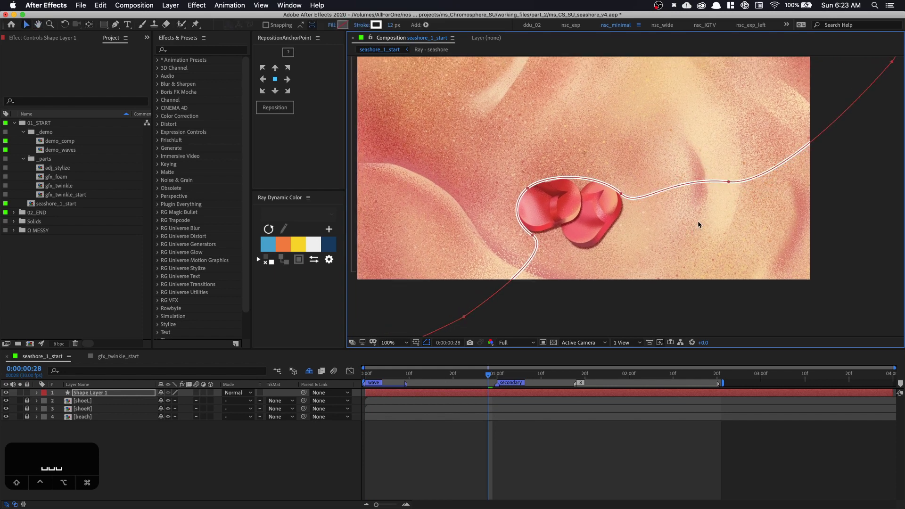
# Hide the path controls in the viewer and solo the new shape layer.
pyautogui.press('super+shift+h')
pyautogui.moveTo(654, 192); pyautogui.dragTo(681, 195)
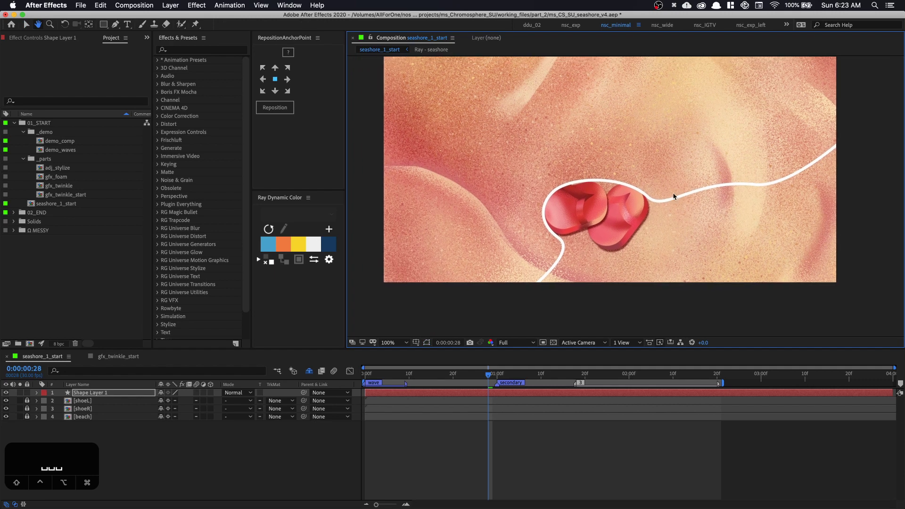
pyautogui.click(19, 393)
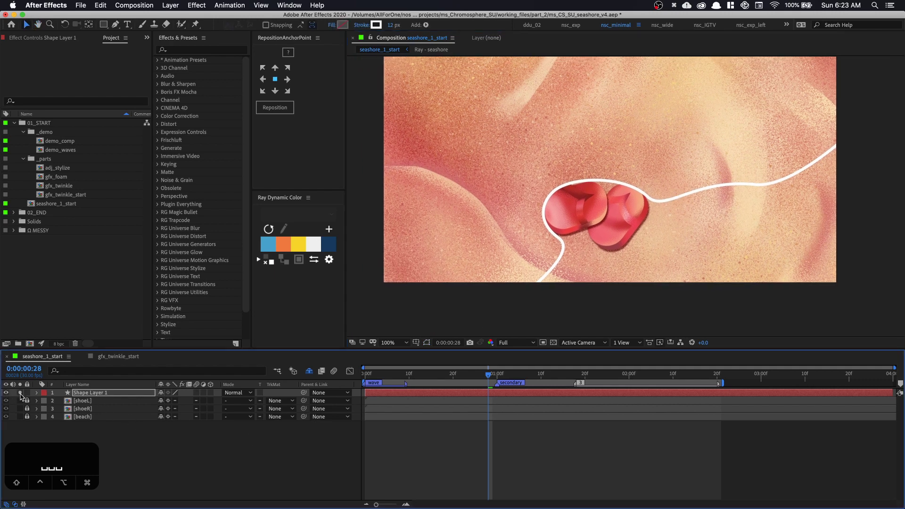
# Rename the shape layer as waves and give it a bright green label.
pyautogui.press('Return')
pyautogui.write('waves')
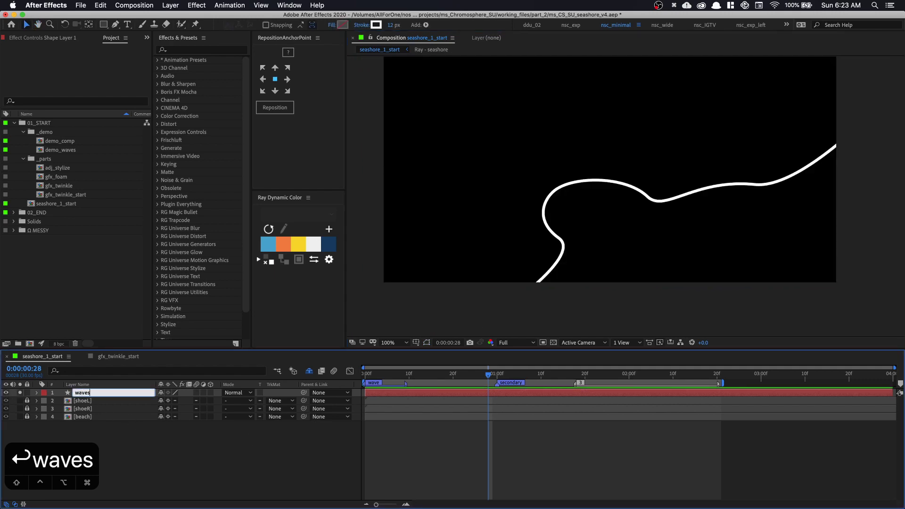
pyautogui.press('Return')
pyautogui.click(41, 395)
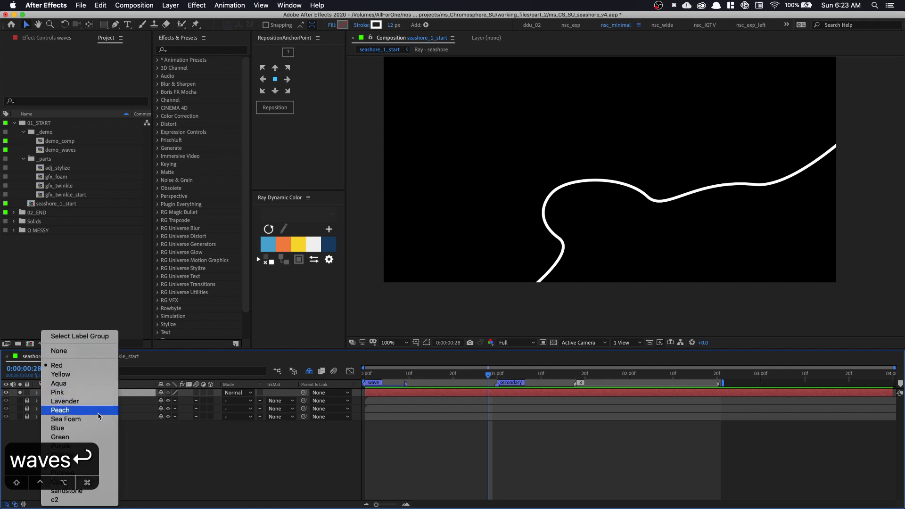
pyautogui.click(79, 461)
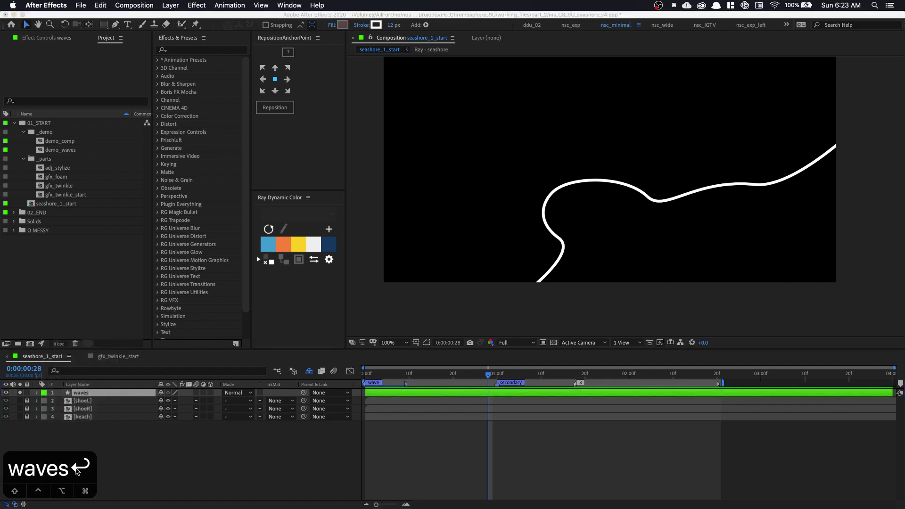
# Reveal the waves layer's path property, keyframe it, and move the keyframe to 0:00:01:00.
pyautogui.moveTo(447, 380)
pyautogui.mouseDown()
pyautogui.moveTo(501, 379)
pyautogui.moveTo(451, 381)
pyautogui.mouseUp()
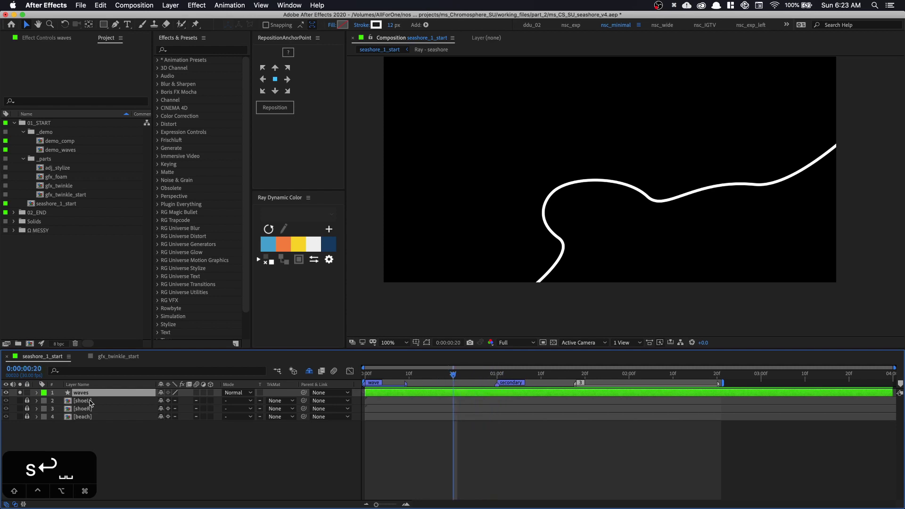
pyautogui.press('u')
pyautogui.press('u')
pyautogui.click(88, 425)
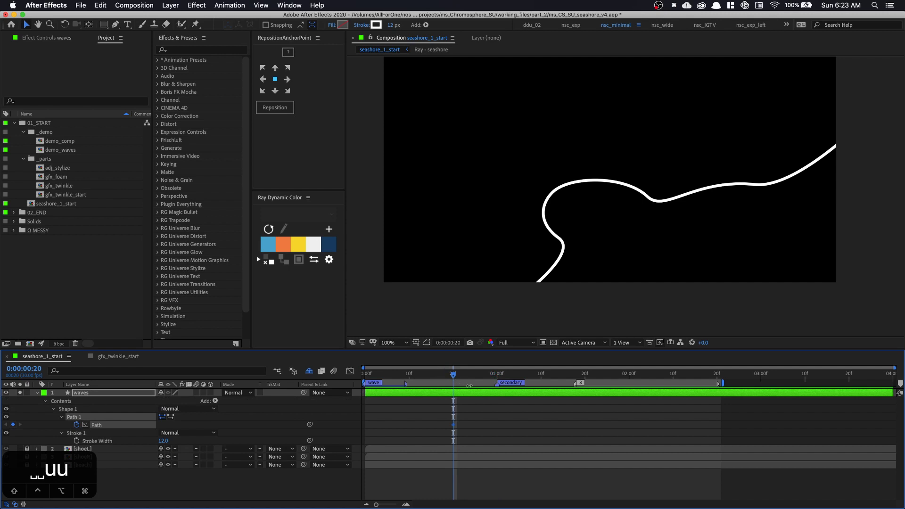
pyautogui.moveTo(462, 379); pyautogui.dragTo(497, 380)
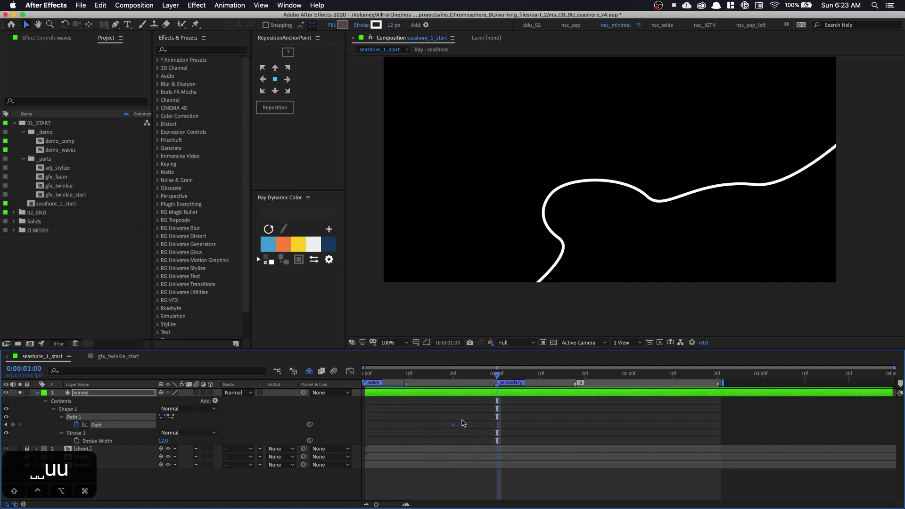
pyautogui.moveTo(480, 425); pyautogui.dragTo(497, 425)
# At 0:00:00:09, shift the path points along the wave's leading edge up and to the left.
pyautogui.moveTo(418, 375); pyautogui.dragTo(405, 375)
pyautogui.press('cmd+shift+h')
pyautogui.scroll(-3, 598, 226)
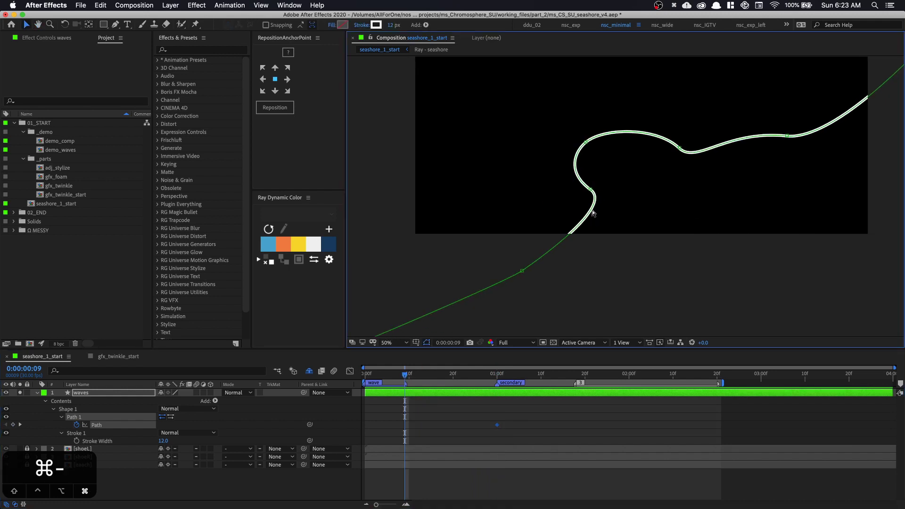
pyautogui.scroll(-3, 592, 213)
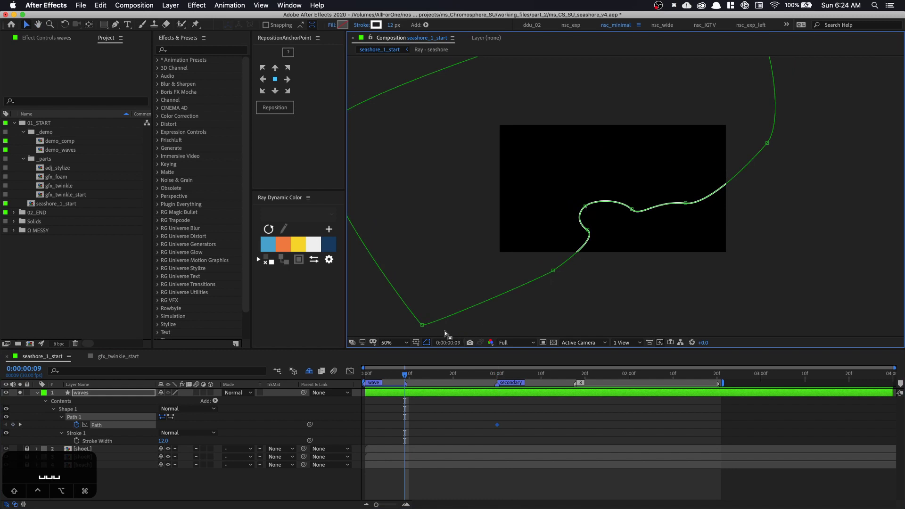
pyautogui.moveTo(414, 332); pyautogui.dragTo(801, 129)
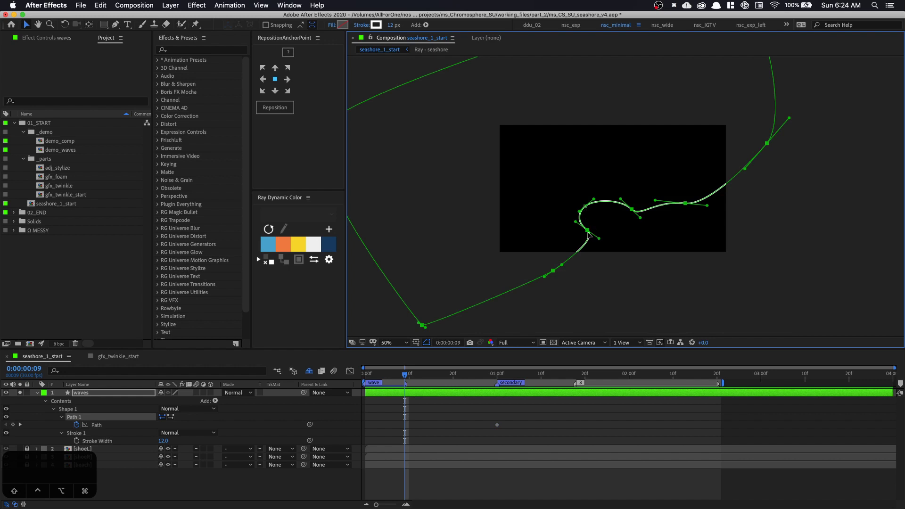
pyautogui.moveTo(587, 232); pyautogui.dragTo(558, 203)
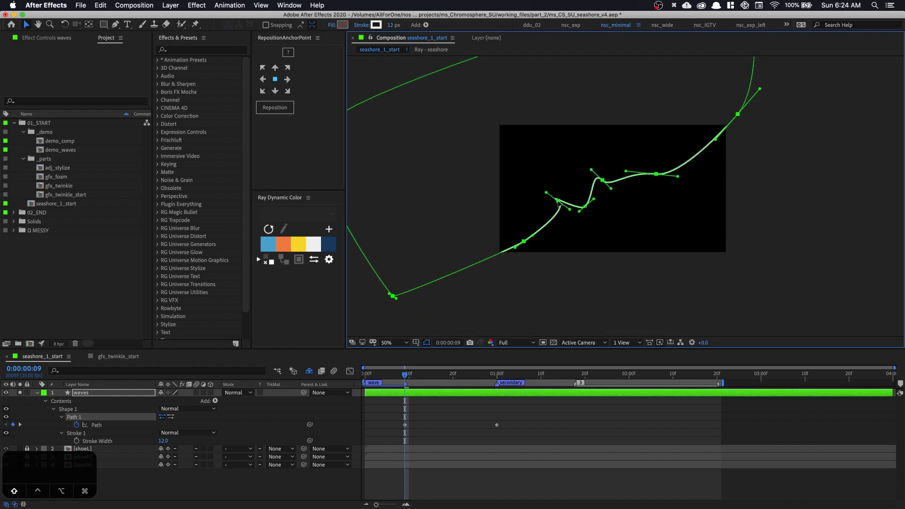
# Reshape the path at 0:00:00:09 into a gently wavy diagonal by repositioning its points and adjusting their handles.
pyautogui.click(585, 208)
pyautogui.moveTo(584, 206)
pyautogui.mouseDown()
pyautogui.moveTo(606, 185)
pyautogui.moveTo(566, 185)
pyautogui.moveTo(576, 224)
pyautogui.moveTo(553, 206)
pyautogui.moveTo(568, 200)
pyautogui.moveTo(550, 221)
pyautogui.mouseUp()
pyautogui.press('z')
pyautogui.click(582, 204)
pyautogui.press('v')
pyautogui.press('space')
pyautogui.moveTo(612, 179); pyautogui.dragTo(646, 180)
pyautogui.click(672, 193)
pyautogui.moveTo(708, 199); pyautogui.dragTo(707, 182)
pyautogui.moveTo(790, 127); pyautogui.dragTo(766, 101)
pyautogui.moveTo(599, 174); pyautogui.dragTo(685, 108)
pyautogui.click(495, 261)
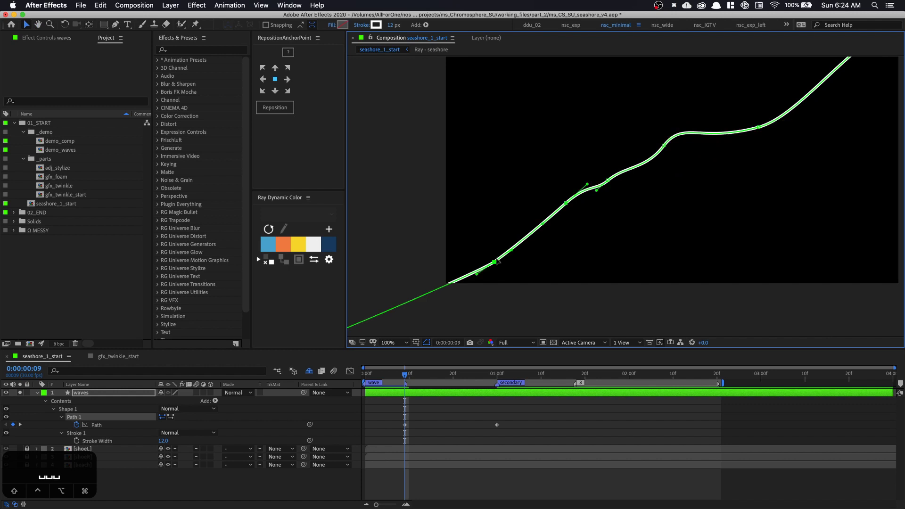
pyautogui.moveTo(477, 276)
pyautogui.mouseDown()
pyautogui.moveTo(461, 267)
pyautogui.moveTo(447, 276)
pyautogui.moveTo(482, 284)
pyautogui.mouseUp()
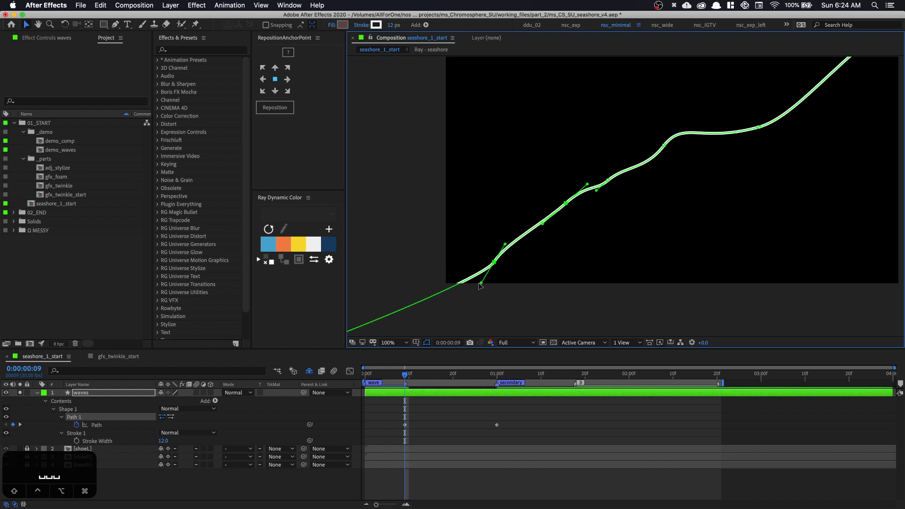
# At 0:00:00:00, free-transform the whole wave path and move it toward the composition's upper-left corner.
pyautogui.moveTo(385, 375); pyautogui.dragTo(338, 372)
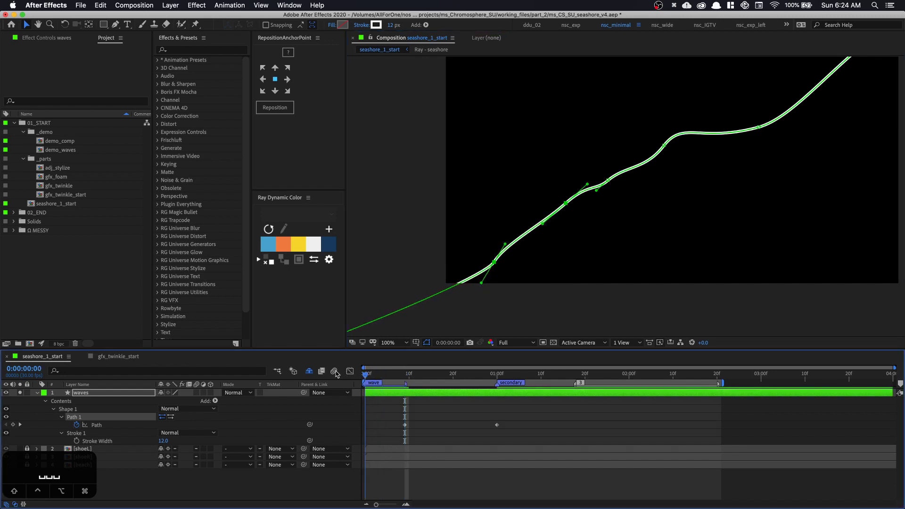
pyautogui.press(',')
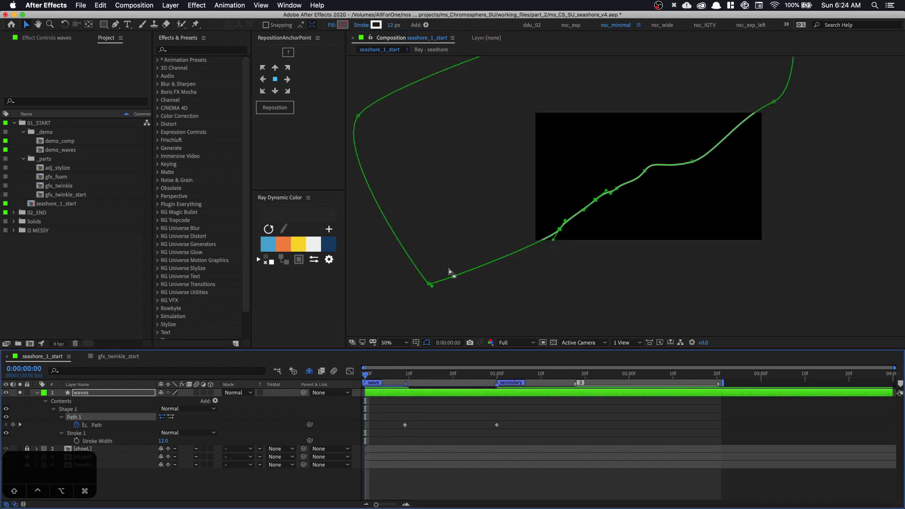
pyautogui.doubleClick(429, 284)
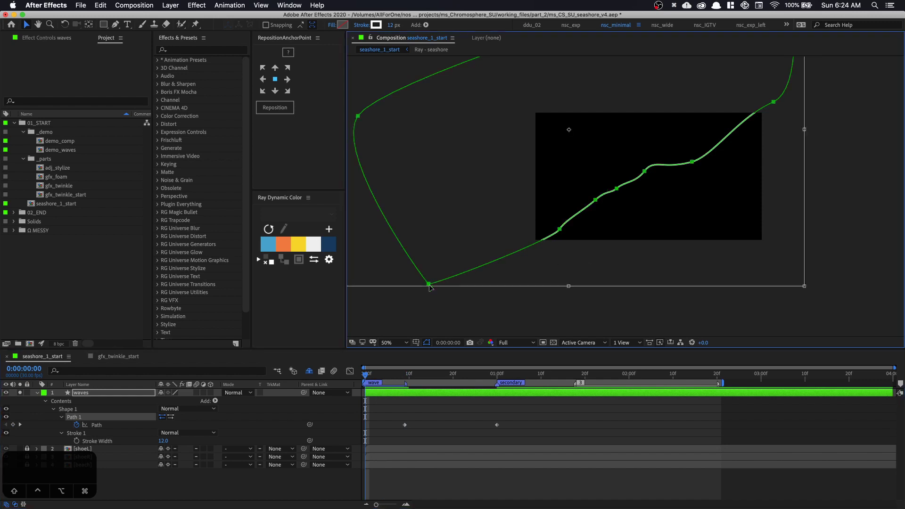
pyautogui.press('super+v')
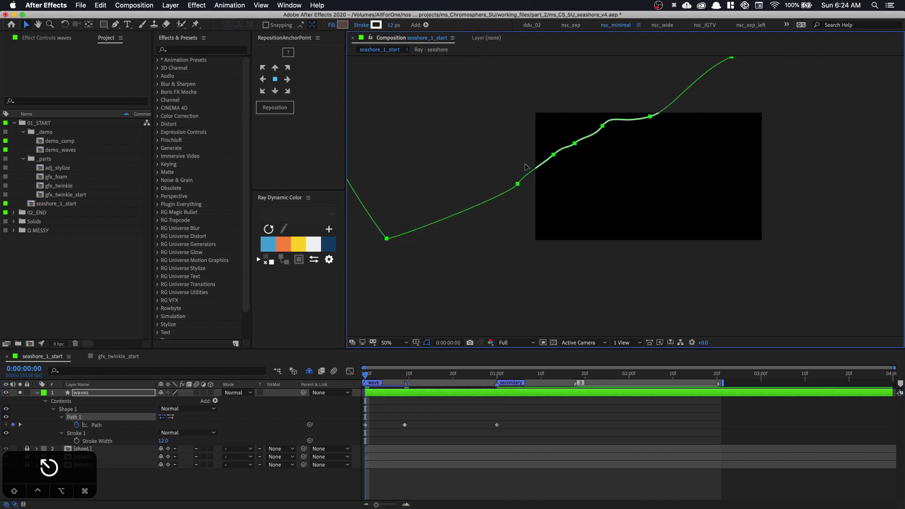
pyautogui.press('super+z')
pyautogui.moveTo(544, 231); pyautogui.dragTo(474, 143)
pyautogui.press('super+z')
pyautogui.moveTo(583, 183); pyautogui.dragTo(580, 181)
# Nudge the transformed path farther up and left until it clears the composition, and commit the transform.
pyautogui.hotkey('shift', 'Up')
pyautogui.hotkey('shift', 'Left')
pyautogui.hotkey('shift', 'Up')
pyautogui.hotkey('shift', 'Left')
pyautogui.hotkey('shift', 'Up')
pyautogui.hotkey('shift', 'Left')
pyautogui.hotkey('shift', 'Up')
pyautogui.hotkey('shift', 'Left')
pyautogui.hotkey('shift', 'Up')
pyautogui.hotkey('shift', 'Left')
pyautogui.hotkey('shift', 'Up')
pyautogui.hotkey('shift', 'Left')
pyautogui.hotkey('shift', 'Up')
pyautogui.hotkey('shift', 'Left')
pyautogui.hotkey('shift', 'Up')
pyautogui.hotkey('shift', 'Left')
pyautogui.hotkey('shift', 'Up')
pyautogui.hotkey('shift', 'Left')
pyautogui.hotkey('shift', 'Up')
pyautogui.hotkey('shift', 'Left')
pyautogui.hotkey('shift', 'Up')
pyautogui.hotkey('shift', 'Left')
pyautogui.hotkey('shift', 'Up')
pyautogui.hotkey('shift', 'Left')
pyautogui.hotkey('shift', 'Up')
pyautogui.hotkey('shift', 'Left')
pyautogui.hotkey('shift', 'Up')
pyautogui.hotkey('shift', 'Left')
pyautogui.hotkey('shift', 'Up')
pyautogui.hotkey('shift', 'Left')
pyautogui.hotkey('shift', 'Up')
pyautogui.hotkey('shift', 'Left')
pyautogui.hotkey('shift', 'Up')
pyautogui.hotkey('shift', 'Left')
pyautogui.hotkey('shift', 'Up')
pyautogui.hotkey('shift', 'Left')
pyautogui.hotkey('shift', 'Up')
pyautogui.hotkey('shift', 'Left')
pyautogui.hotkey('shift', 'Up')
pyautogui.hotkey('shift', 'Left')
pyautogui.hotkey('shift', 'Up')
pyautogui.hotkey('shift', 'Left')
pyautogui.hotkey('shift', 'Up')
pyautogui.hotkey('shift', 'Left')
pyautogui.hotkey('shift', 'Up')
pyautogui.hotkey('shift', 'Left')
pyautogui.hotkey('shift', 'Up')
pyautogui.hotkey('shift', 'Left')
pyautogui.hotkey('shift', 'Up')
pyautogui.hotkey('shift', 'Left')
pyautogui.hotkey('shift', 'Up')
pyautogui.hotkey('shift', 'Left')
pyautogui.hotkey('shift', 'Up')
pyautogui.hotkey('shift', 'Left')
pyautogui.hotkey('shift', 'Up')
pyautogui.hotkey('shift', 'Left')
pyautogui.hotkey('shift', 'Up')
pyautogui.hotkey('shift', 'Left')
pyautogui.hotkey('shift', 'Up')
pyautogui.hotkey('shift', 'Left')
pyautogui.hotkey('shift', 'Up')
pyautogui.hotkey('shift', 'Left')
pyautogui.hotkey('shift', 'Up')
pyautogui.hotkey('shift', 'Left')
pyautogui.hotkey('shift', 'Up')
pyautogui.hotkey('shift', 'Left')
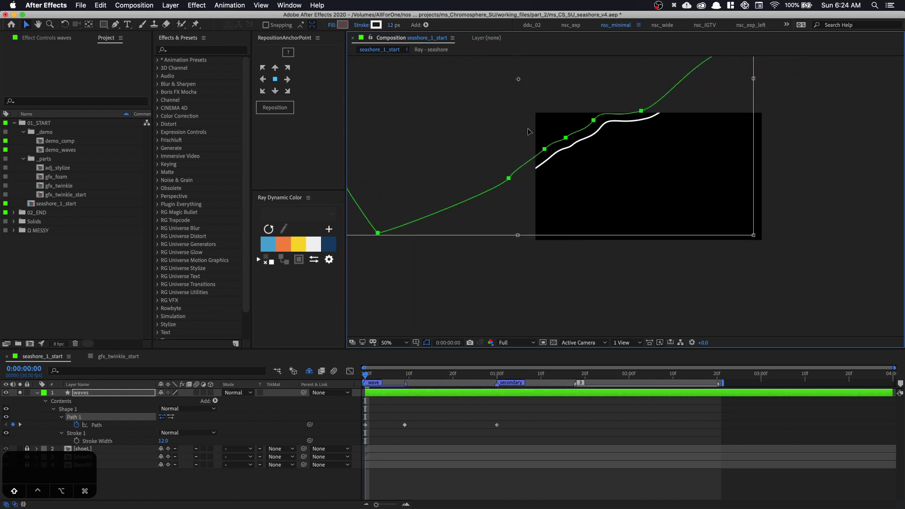
pyautogui.moveTo(526, 122); pyautogui.dragTo(562, 174)
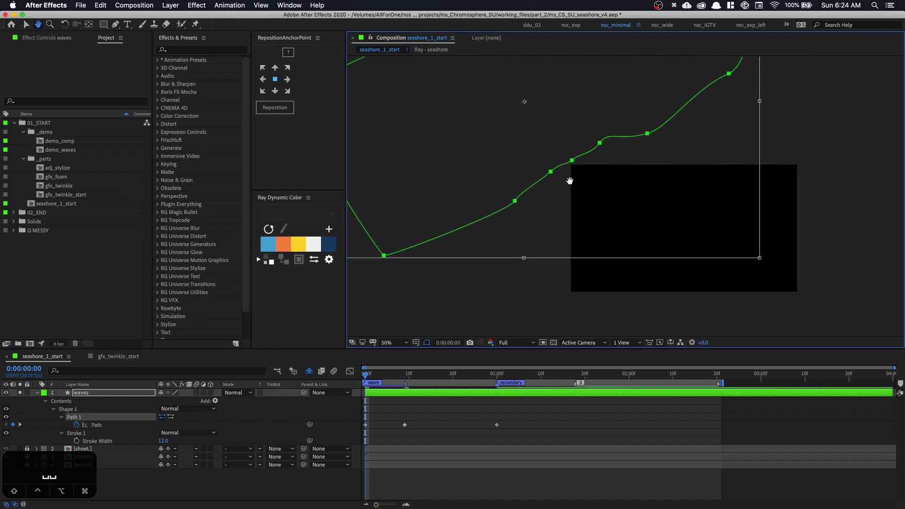
pyautogui.press('super+z')
pyautogui.press('shift+super+z')
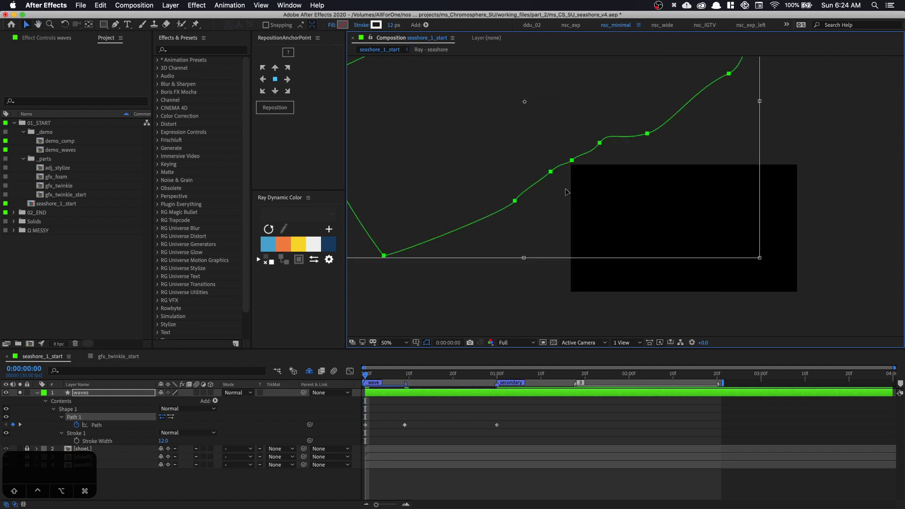
pyautogui.press('Return')
# Adjust the handles of the off-canvas path's points at 0:00:00:00 to vary the wave's curves.
pyautogui.click(518, 212)
pyautogui.click(515, 201)
pyautogui.moveTo(508, 212); pyautogui.dragTo(496, 200)
pyautogui.moveTo(532, 175); pyautogui.dragTo(544, 183)
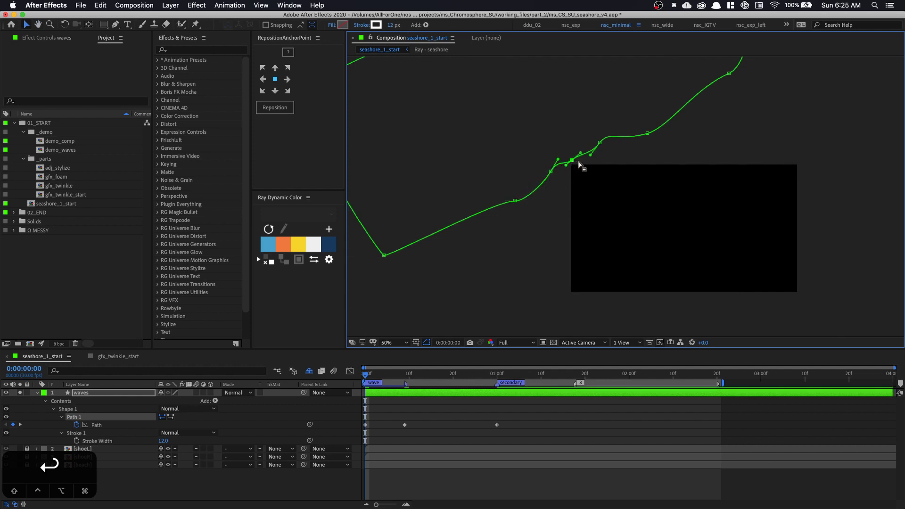
pyautogui.moveTo(581, 156)
pyautogui.mouseDown()
pyautogui.moveTo(596, 152)
pyautogui.moveTo(583, 147)
pyautogui.mouseUp()
pyautogui.click(647, 134)
pyautogui.moveTo(669, 128); pyautogui.dragTo(668, 117)
pyautogui.moveTo(694, 89); pyautogui.dragTo(688, 78)
# Preview the wave animation and select the path keyframes at 0:00:00:00 and 0:00:00:09.
pyautogui.moveTo(698, 222); pyautogui.dragTo(629, 182)
pyautogui.press('space')
pyautogui.press('space')
pyautogui.press('space')
pyautogui.moveTo(430, 425); pyautogui.dragTo(364, 431)
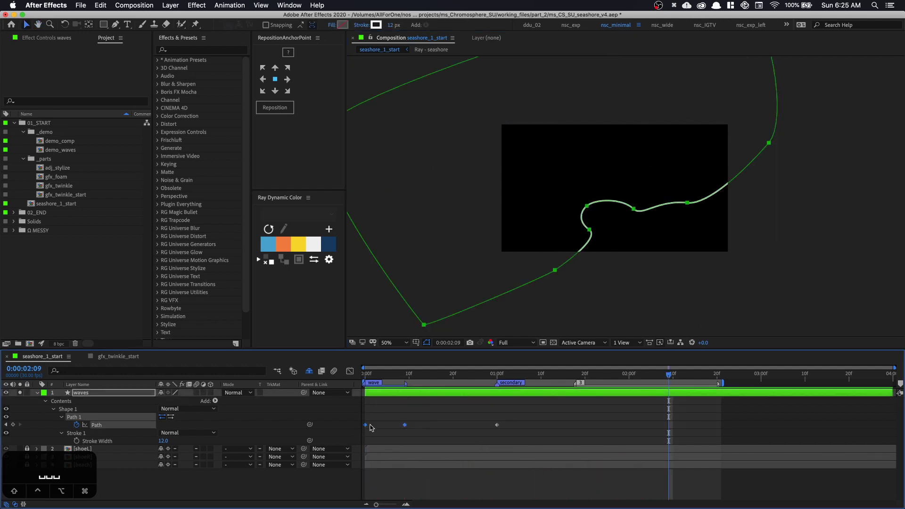
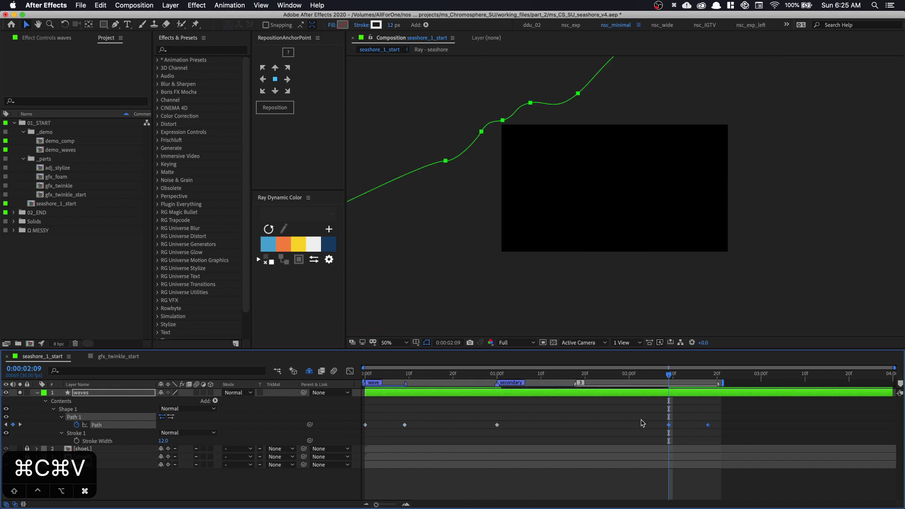
# Move the pasted pair of path keyframes so they start at 0:00:01:18, and time-reverse them.
pyautogui.moveTo(670, 425); pyautogui.dragTo(550, 425)
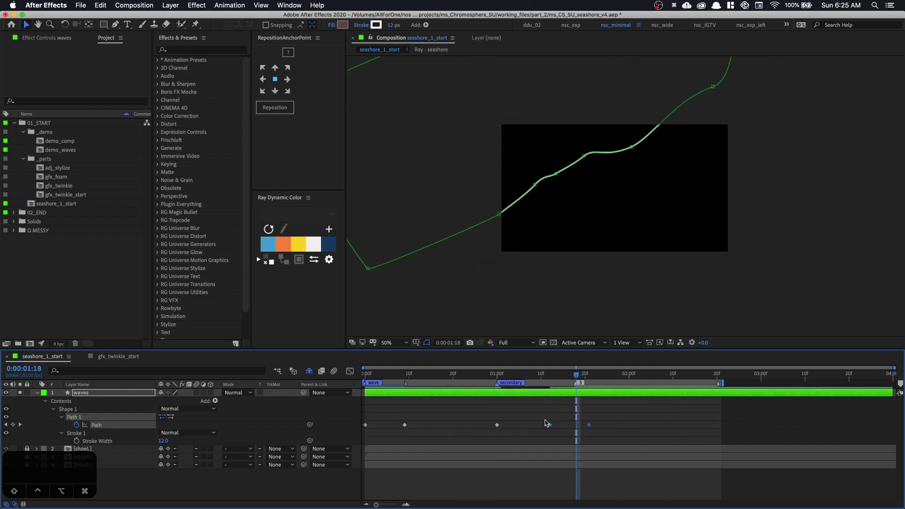
pyautogui.moveTo(549, 425); pyautogui.dragTo(576, 425)
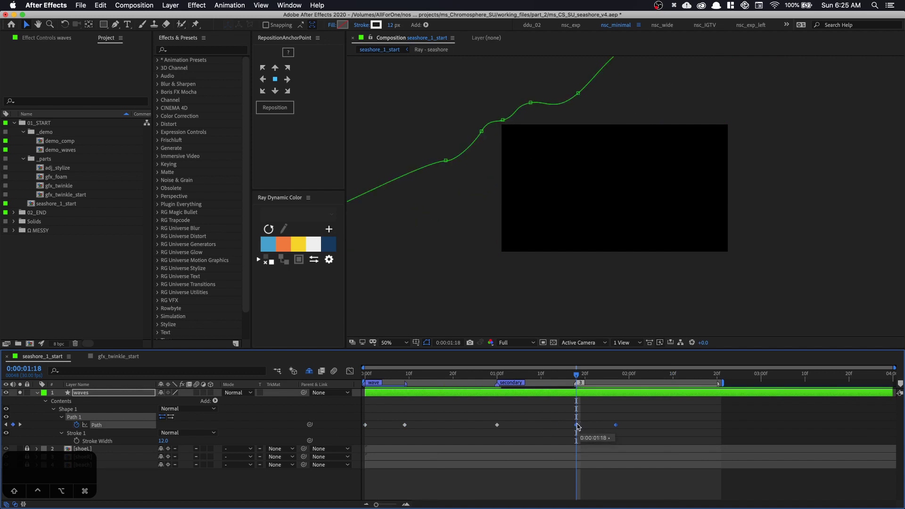
pyautogui.rightClick(577, 426)
pyautogui.moveTo(654, 503)
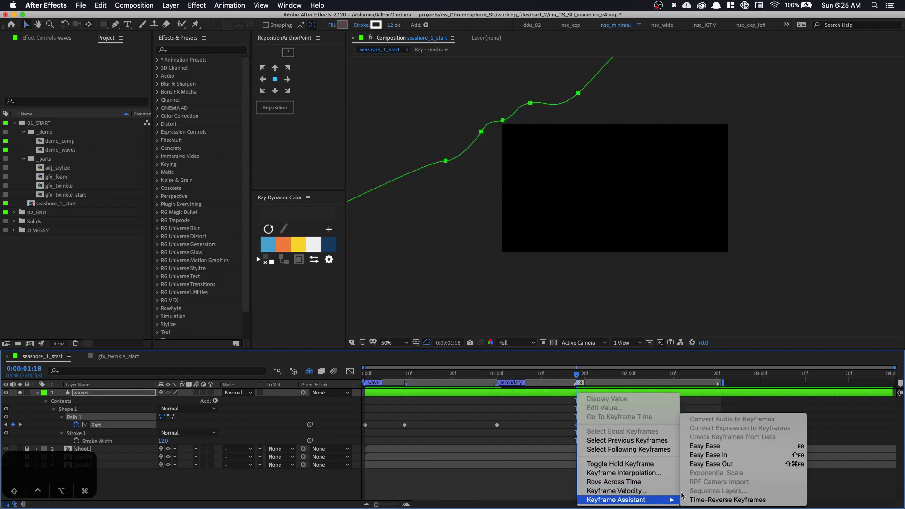
pyautogui.click(731, 500)
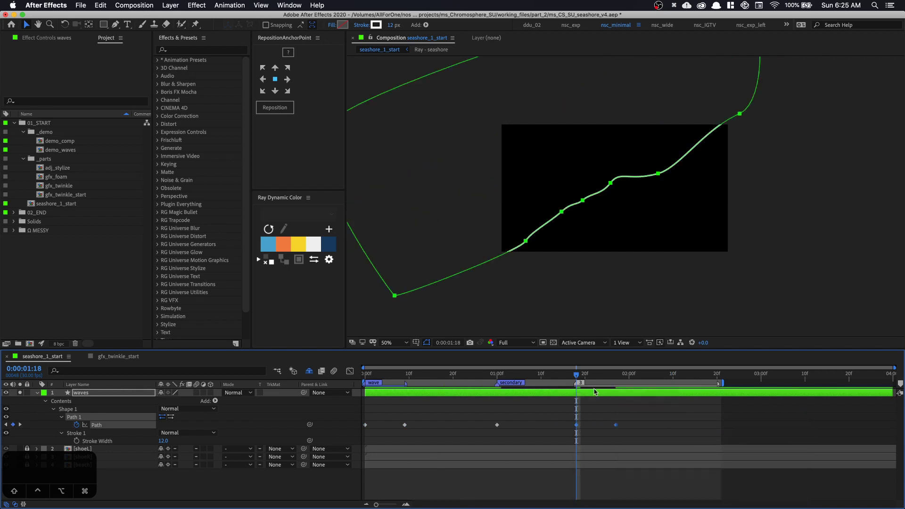
# Adjust the handles of the wave path's points at 0:00:01:18 to make its curves more pronounced.
pyautogui.moveTo(366, 374); pyautogui.dragTo(576, 403)
pyautogui.click(596, 408)
pyautogui.click(576, 425)
pyautogui.press('z')
pyautogui.click(549, 235)
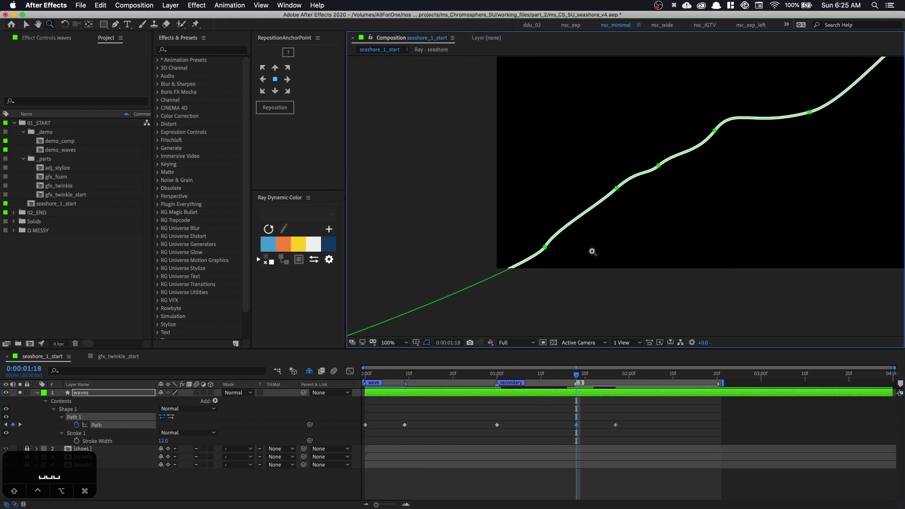
pyautogui.press('v')
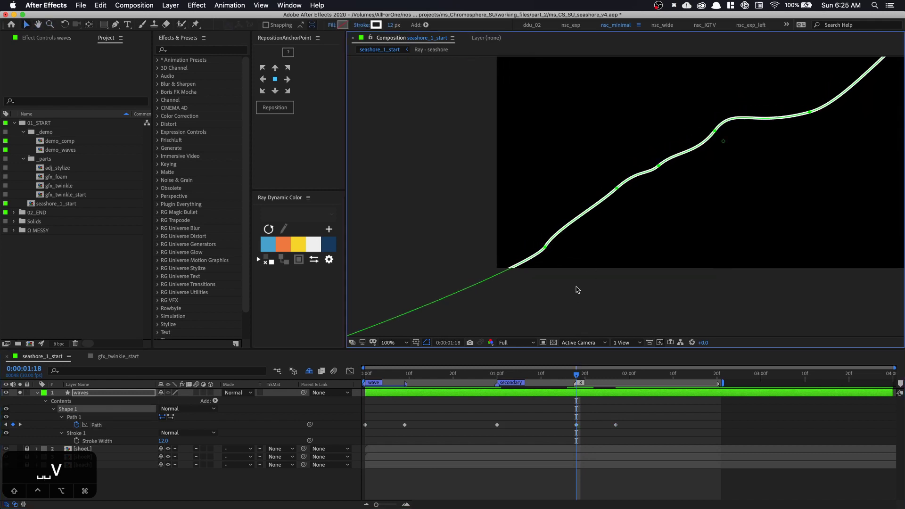
pyautogui.moveTo(545, 251); pyautogui.dragTo(517, 250)
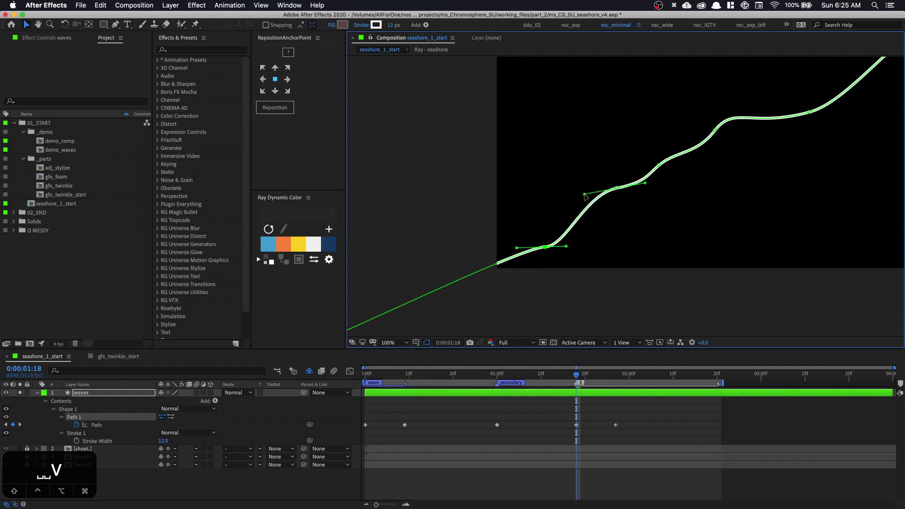
pyautogui.press('space')
pyautogui.moveTo(671, 178); pyautogui.dragTo(549, 240)
pyautogui.press('space')
pyautogui.click(656, 189)
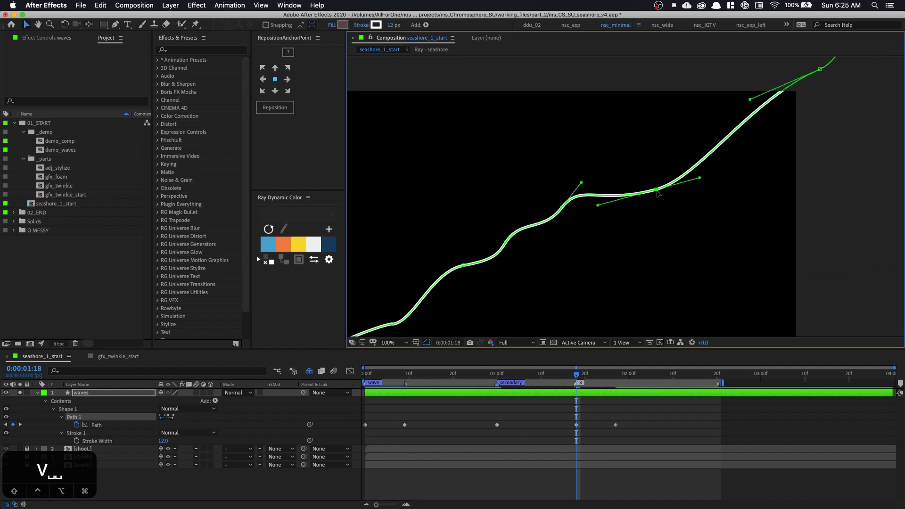
pyautogui.moveTo(699, 178)
pyautogui.mouseDown()
pyautogui.moveTo(684, 157)
pyautogui.moveTo(701, 195)
pyautogui.moveTo(699, 185)
pyautogui.mouseUp()
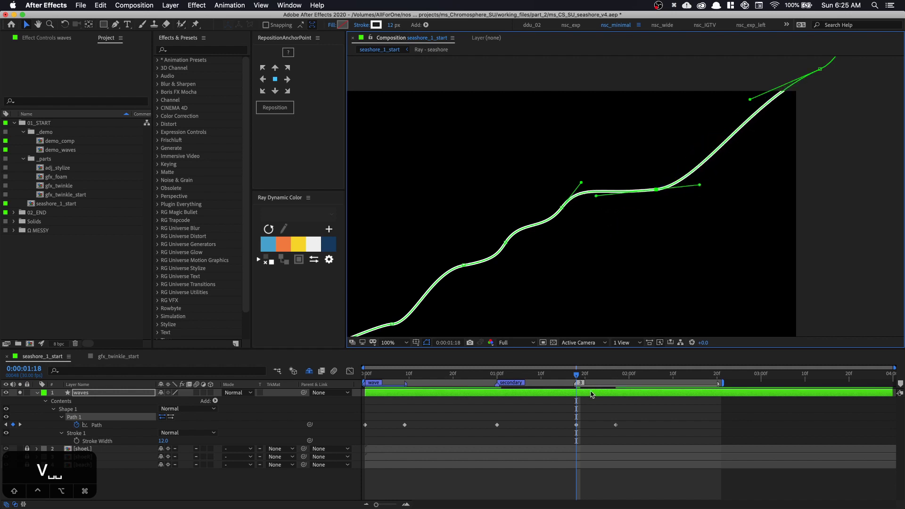
# Preview the wave animation from the start and apply Easy Ease to all five path keyframes.
pyautogui.moveTo(604, 375); pyautogui.dragTo(359, 365)
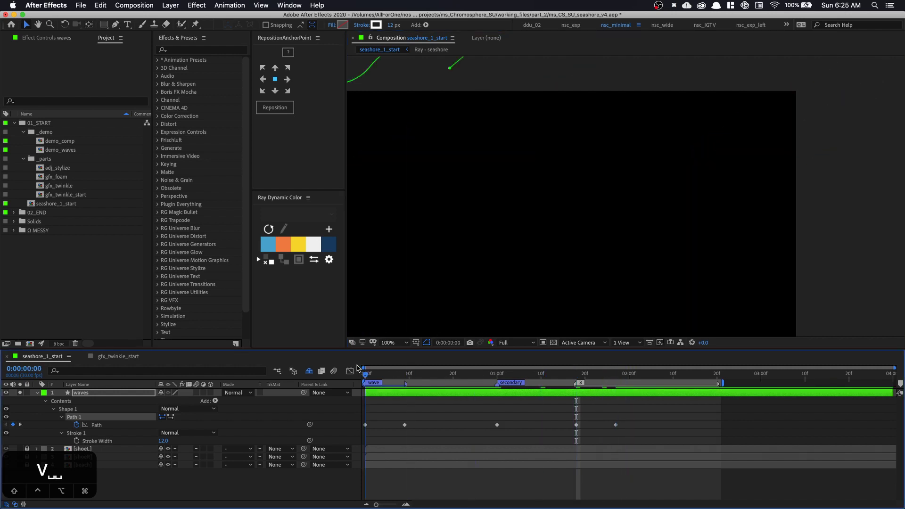
pyautogui.hotkey('shift', '/')
pyautogui.press('space')
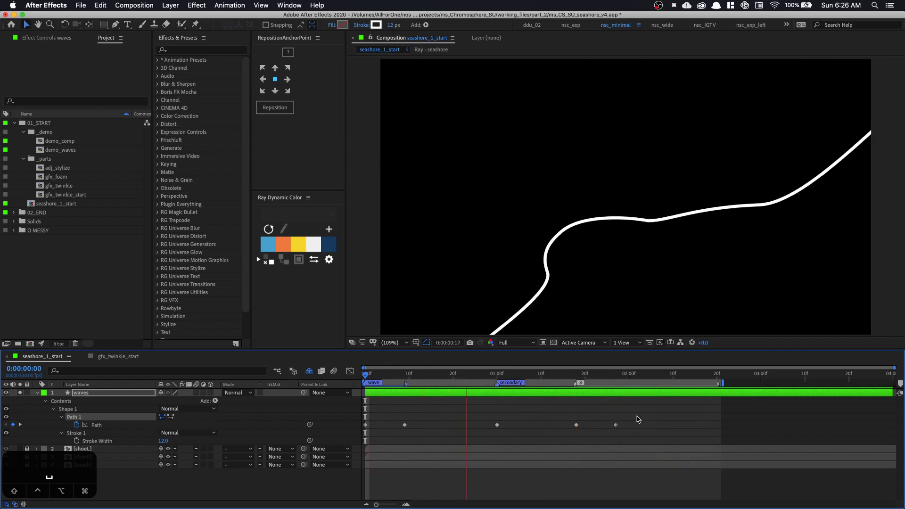
pyautogui.moveTo(637, 417); pyautogui.dragTo(357, 434)
pyautogui.rightClick(365, 425)
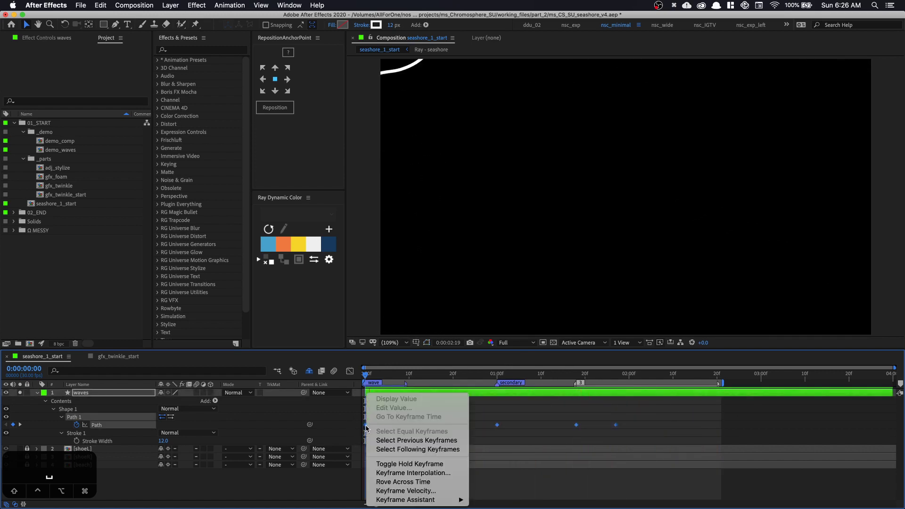
pyautogui.moveTo(446, 501)
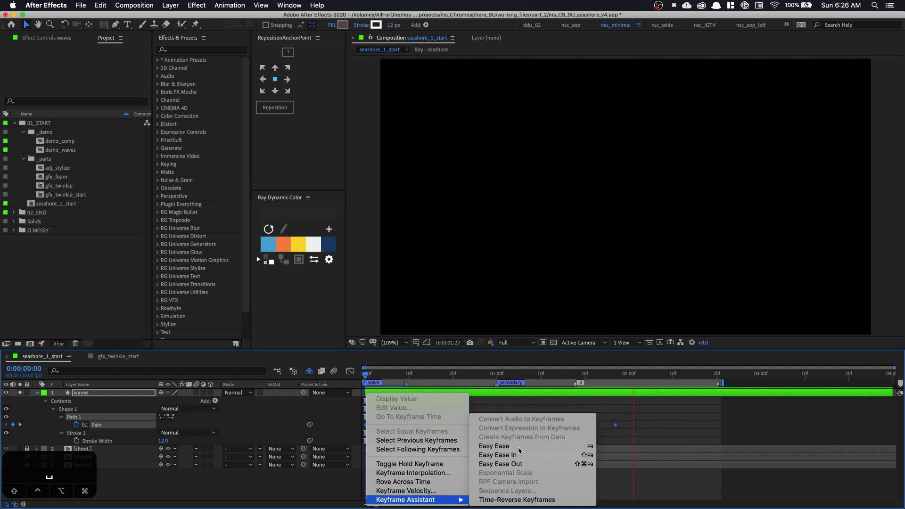
pyautogui.click(494, 446)
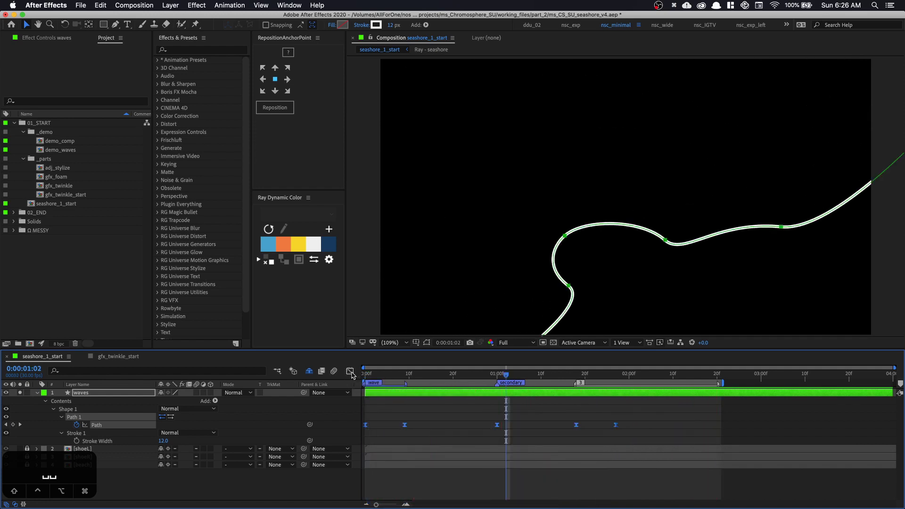
# Show the path's speed graph in an enlarged timeline, moving the second keyframe to 0:00:00:10 and raising its outgoing speed.
pyautogui.click(350, 371)
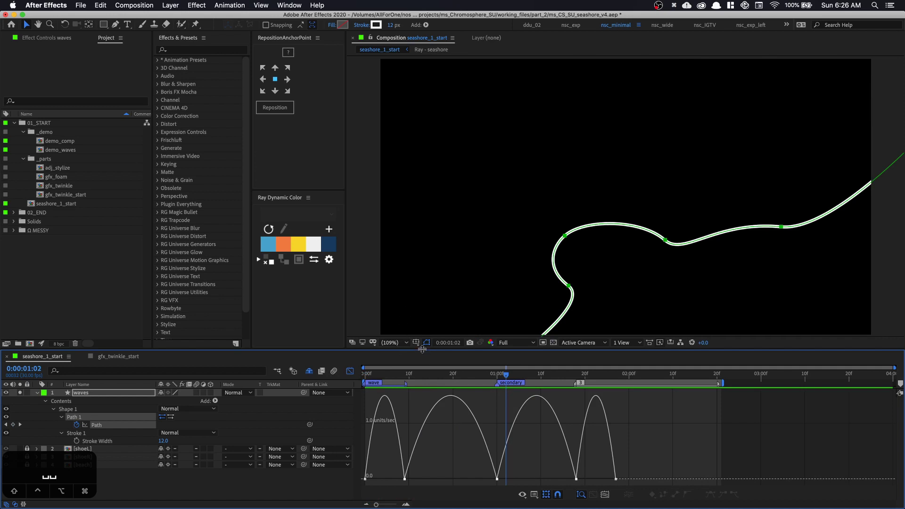
pyautogui.moveTo(422, 349); pyautogui.dragTo(421, 289)
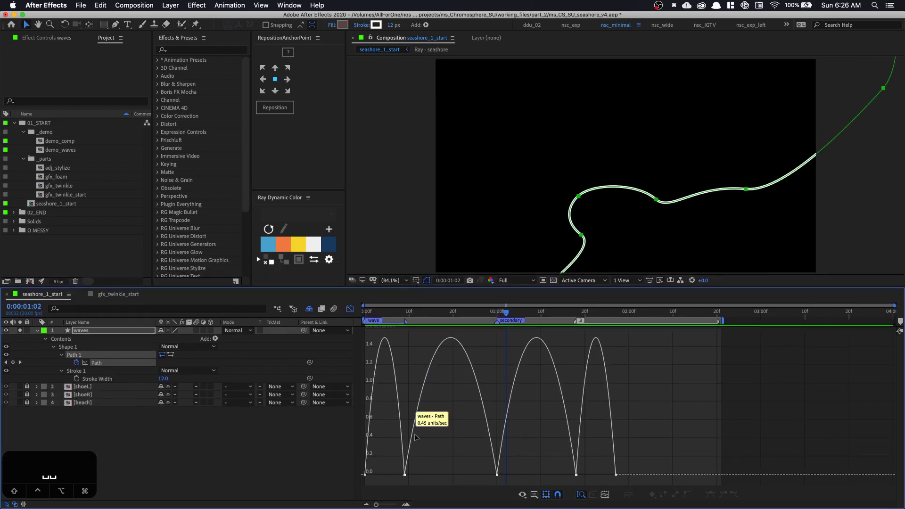
pyautogui.moveTo(363, 312); pyautogui.dragTo(414, 317)
pyautogui.moveTo(404, 474); pyautogui.dragTo(409, 389)
pyautogui.press('space')
# Smooth the fourth path keyframe at 0:00:01:18 in the speed graph so the motion carries through it without stopping.
pyautogui.moveTo(483, 474); pyautogui.dragTo(592, 488)
pyautogui.press('space')
pyautogui.press('space')
pyautogui.click(687, 495)
pyautogui.moveTo(580, 421); pyautogui.dragTo(581, 443)
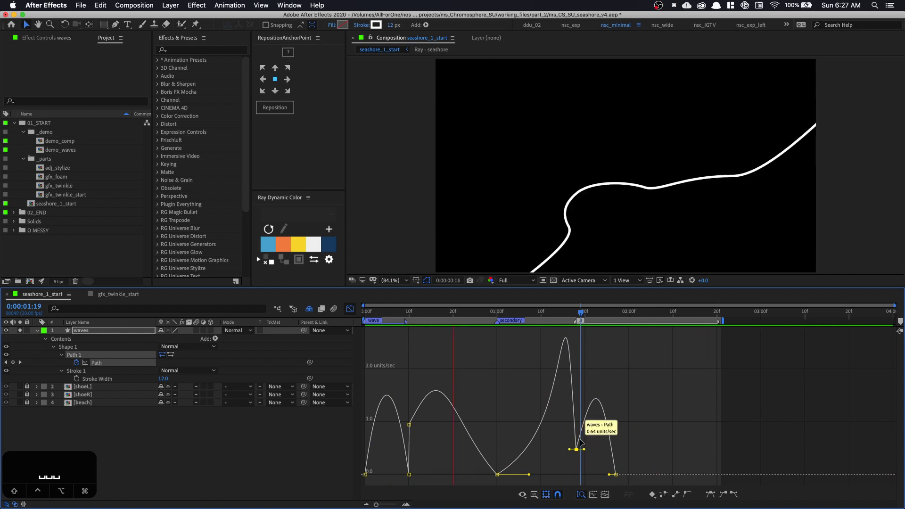
# Trim the work area's start after the secondary marker, and shift the fourth path keyframe to 0:00:01:20 with a speed of 2.35 units/sec.
pyautogui.press('b')
pyautogui.moveTo(576, 449); pyautogui.dragTo(594, 370)
pyautogui.click(573, 314)
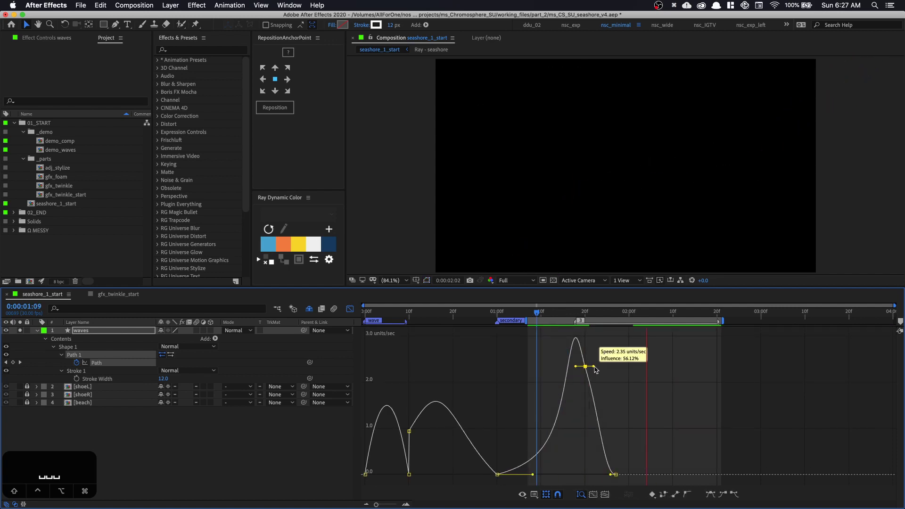
# Move the last path keyframe to about 0:00:02:07, raise the fourth keyframe's speed further, and shorten the last keyframe's incoming influence.
pyautogui.moveTo(610, 474); pyautogui.dragTo(660, 474)
pyautogui.moveTo(606, 367); pyautogui.dragTo(598, 342)
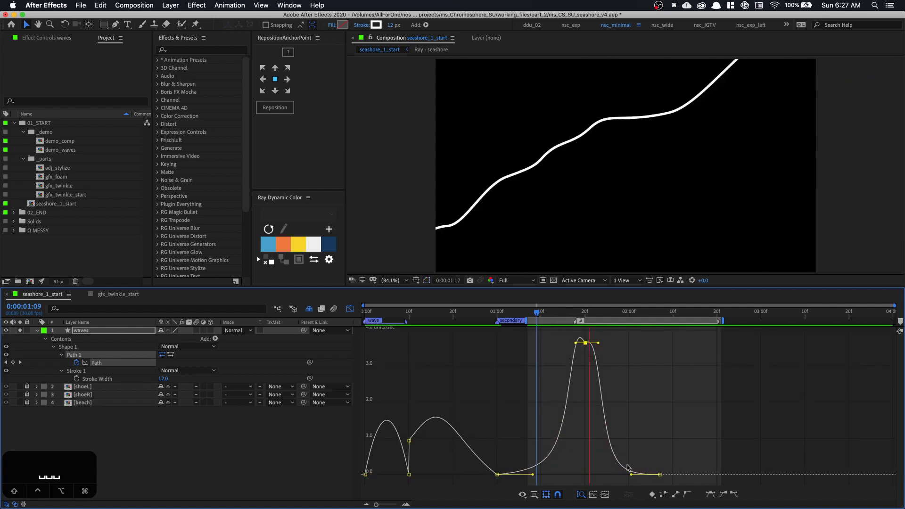
pyautogui.moveTo(631, 474); pyautogui.dragTo(654, 474)
# Smooth the second path keyframe at 0:00:00:10 into one continuous speed peak of about 2 units/sec.
pyautogui.moveTo(391, 313); pyautogui.dragTo(321, 314)
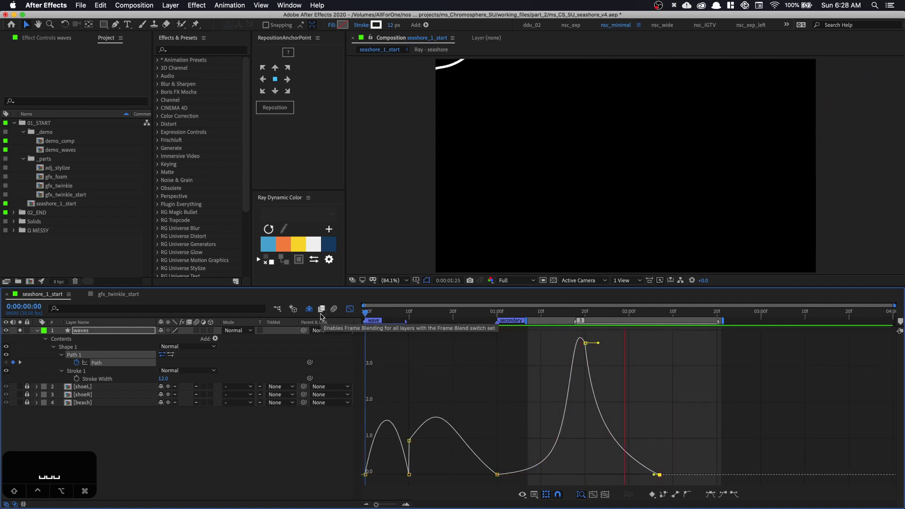
pyautogui.moveTo(409, 440)
pyautogui.mouseDown()
pyautogui.moveTo(410, 465)
pyautogui.moveTo(423, 440)
pyautogui.mouseUp()
pyautogui.click(456, 444)
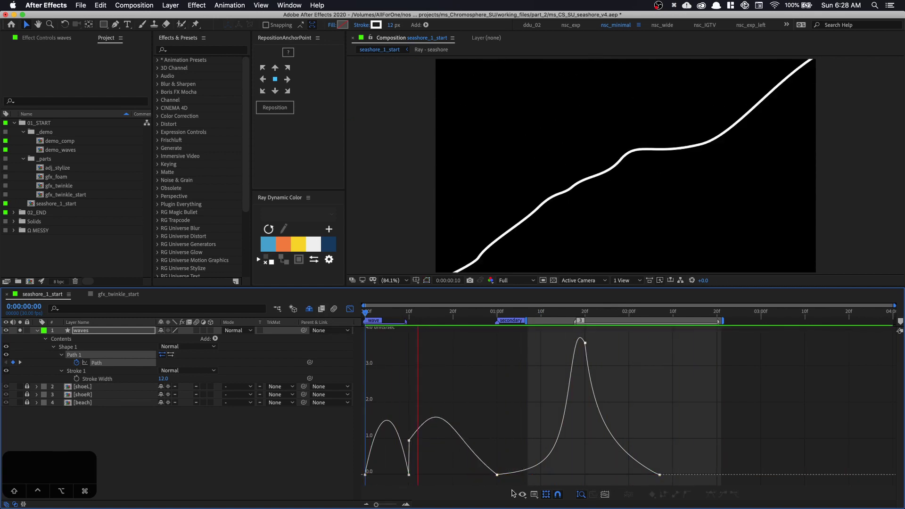
pyautogui.press('space')
pyautogui.moveTo(408, 475); pyautogui.dragTo(398, 404)
pyautogui.press('space')
pyautogui.click(391, 312)
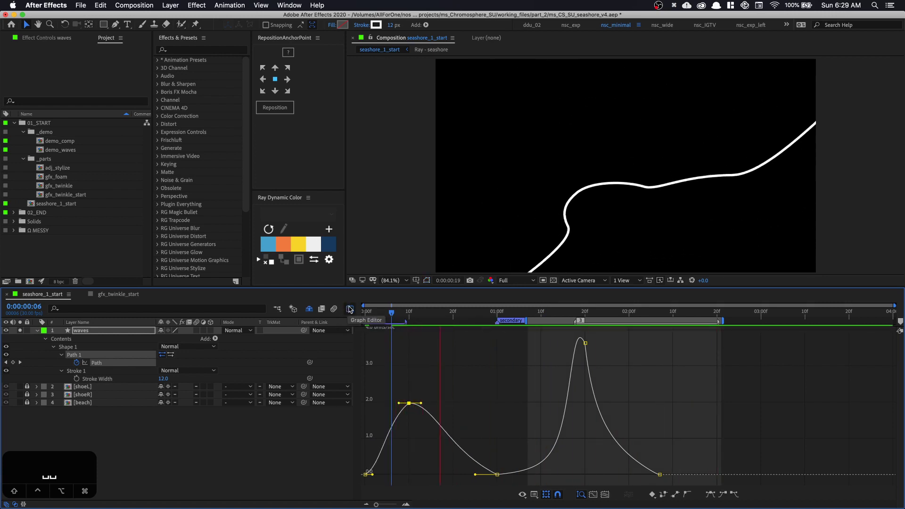
# Reset the work area to the full composition, preview the wave, and return from the speed graph to the layer bars.
pyautogui.doubleClick(553, 320)
pyautogui.press('space')
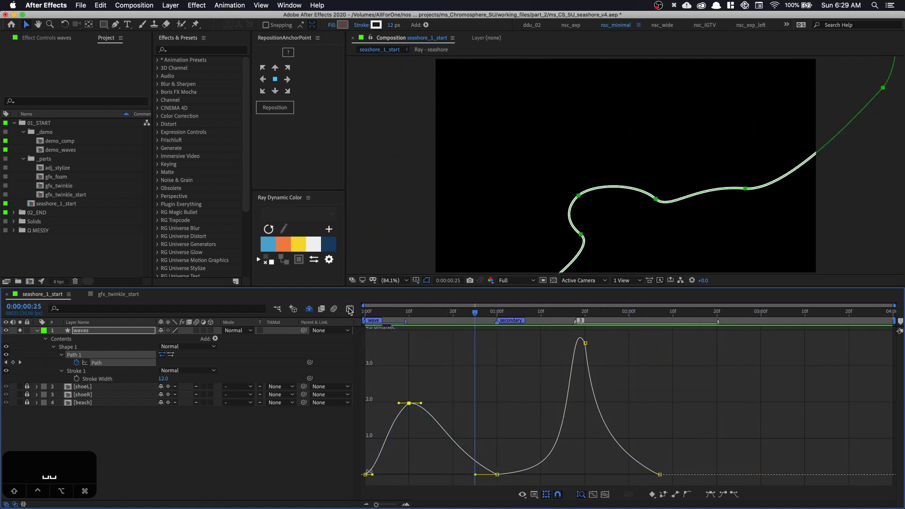
pyautogui.click(349, 309)
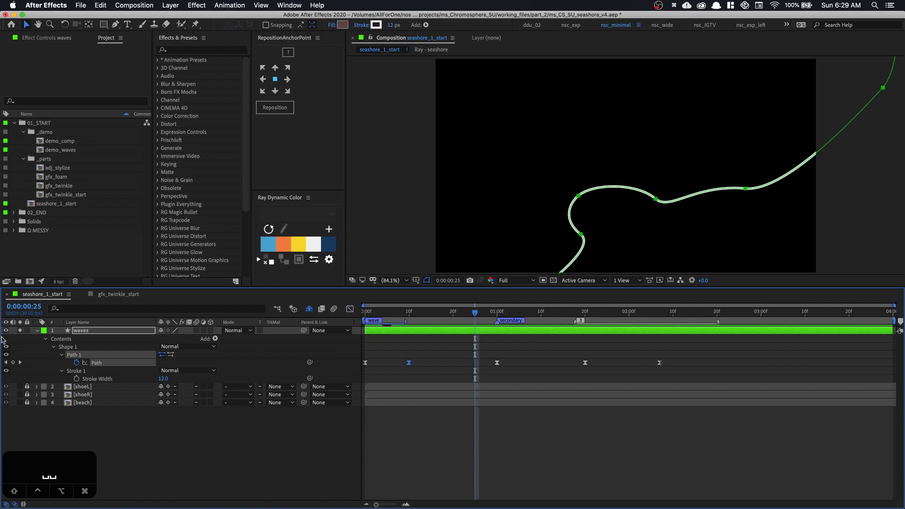
# Run the Create Nulls From Paths script with Nulls Follow Points on the wave path, and close the script window.
pyautogui.click(297, 5)
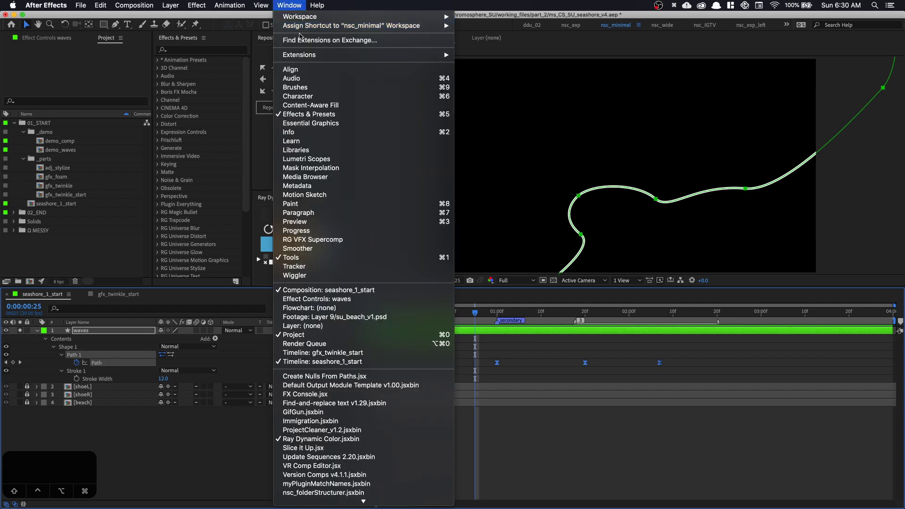
pyautogui.click(336, 377)
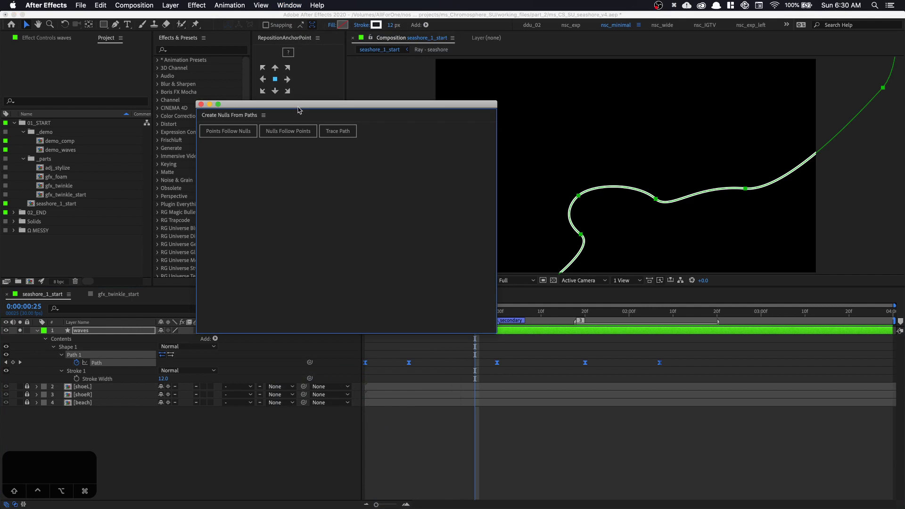
pyautogui.moveTo(298, 110); pyautogui.dragTo(303, 77)
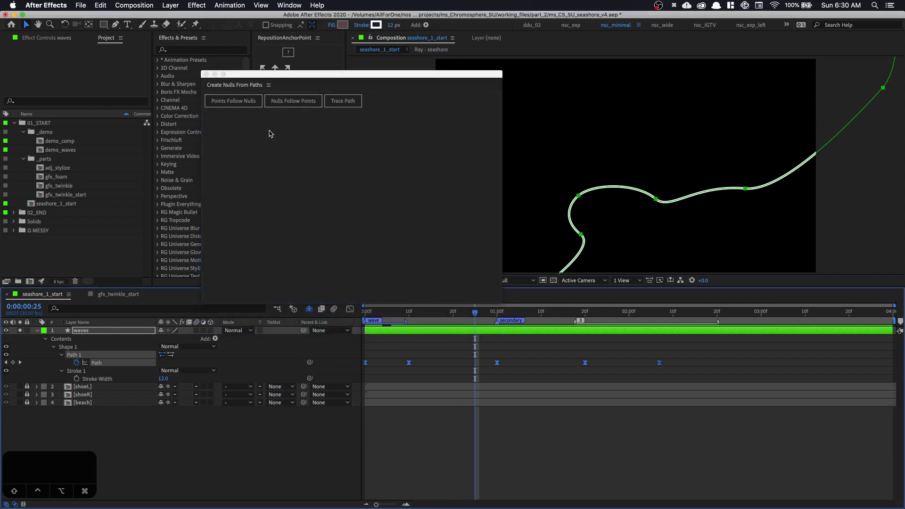
pyautogui.click(293, 104)
pyautogui.click(206, 75)
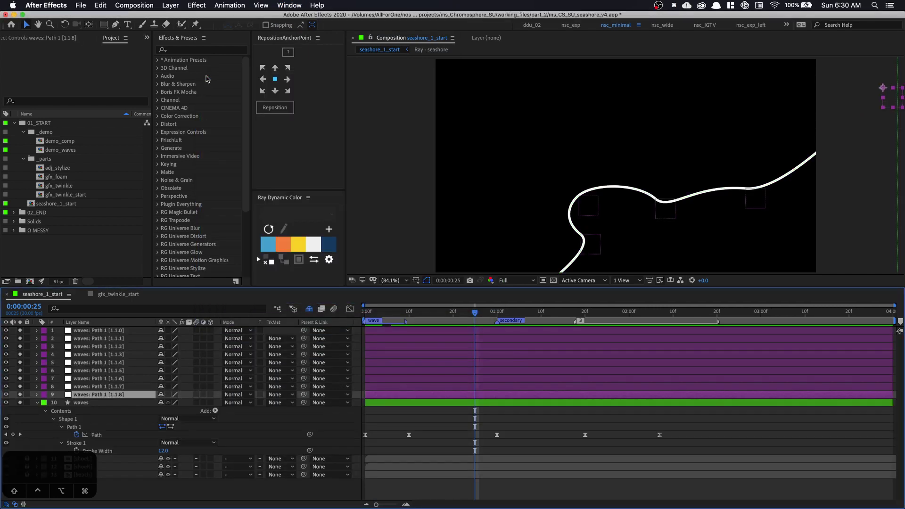
# Examine at 0:00:01:08 which wave points the nulls Path 1 [1.1.4] and Path 1 [1.1.3] follow.
pyautogui.click(288, 5)
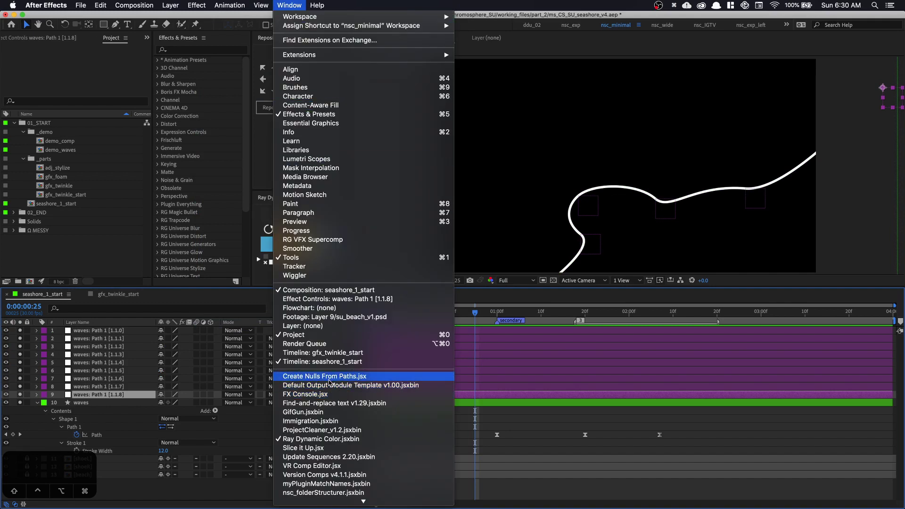
pyautogui.click(134, 362)
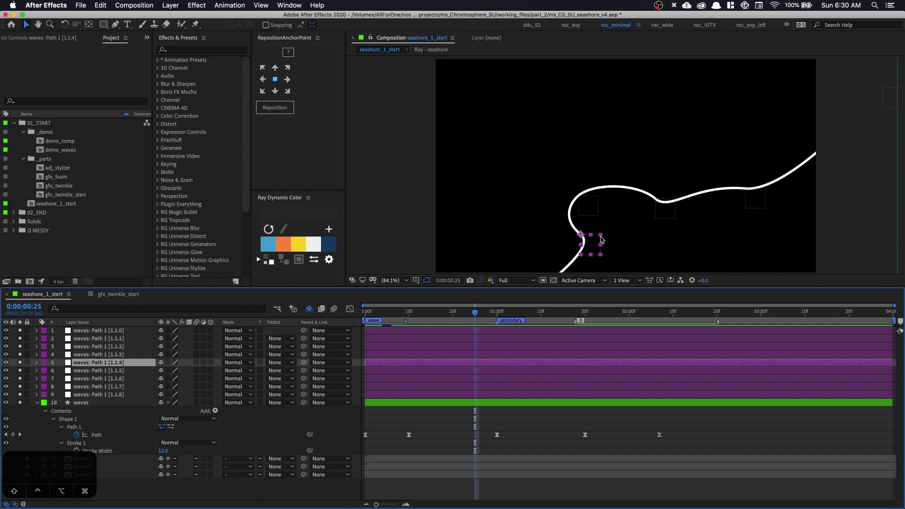
pyautogui.moveTo(478, 315); pyautogui.dragTo(532, 333)
pyautogui.press('space')
pyautogui.moveTo(596, 222); pyautogui.dragTo(599, 157)
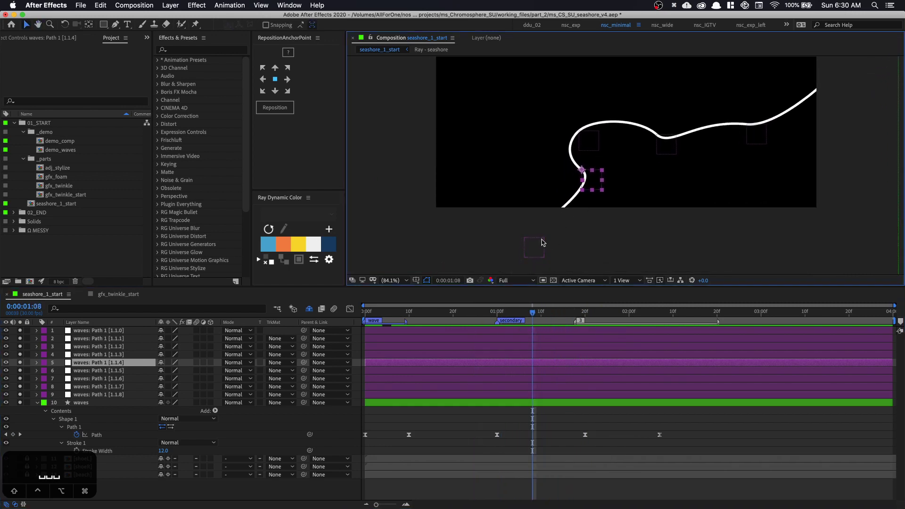
pyautogui.click(541, 242)
pyautogui.click(597, 179)
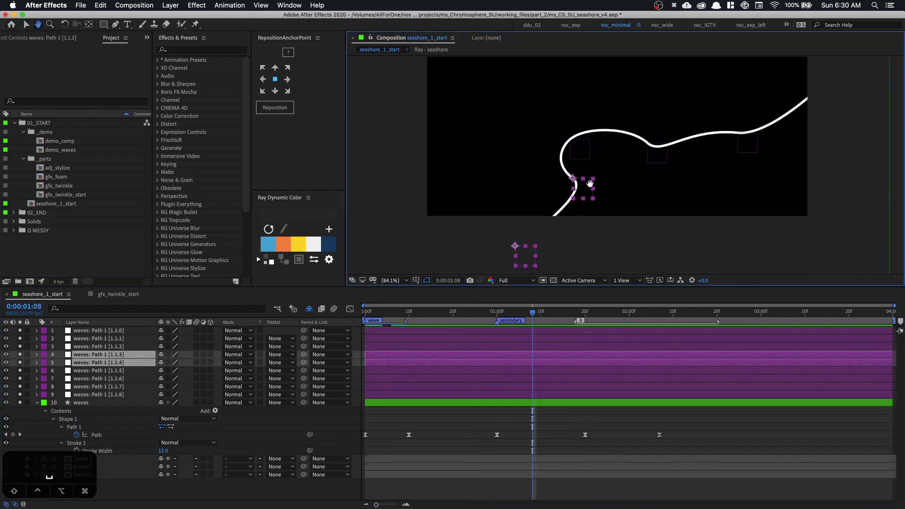
pyautogui.press('space')
pyautogui.moveTo(586, 182); pyautogui.dragTo(556, 217)
# Label the nulls Path 1 [1.1.3], [1.1.5] and [1.1.7] Blue and move them to the top of the layer stack.
pyautogui.click(562, 179)
pyautogui.moveTo(509, 260); pyautogui.dragTo(517, 220)
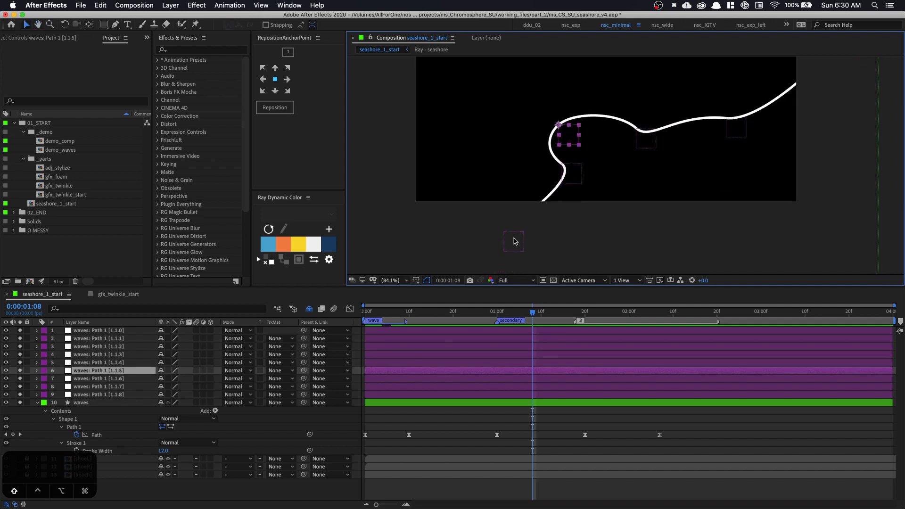
pyautogui.keyDown('shift'); pyautogui.click(515, 240); pyautogui.keyUp('shift')
pyautogui.press('space')
pyautogui.moveTo(559, 187); pyautogui.dragTo(528, 228)
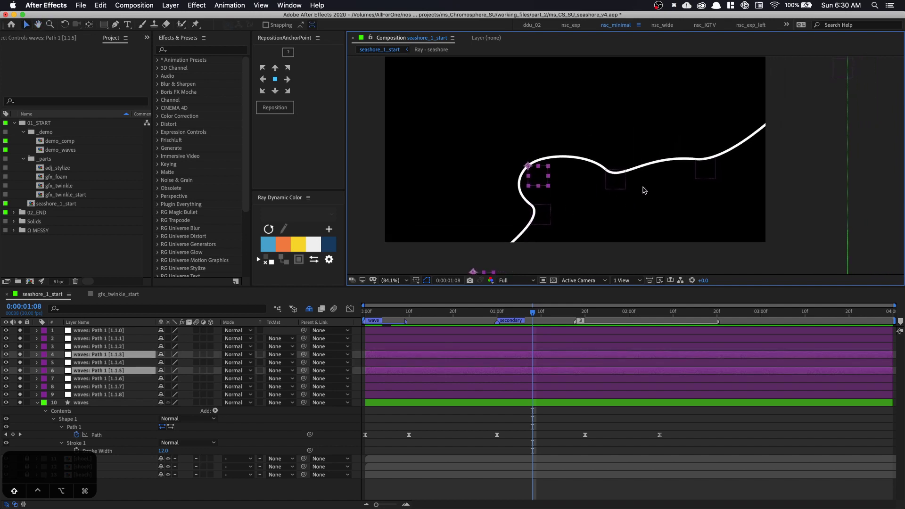
pyautogui.press('space')
pyautogui.moveTo(621, 203); pyautogui.dragTo(640, 172)
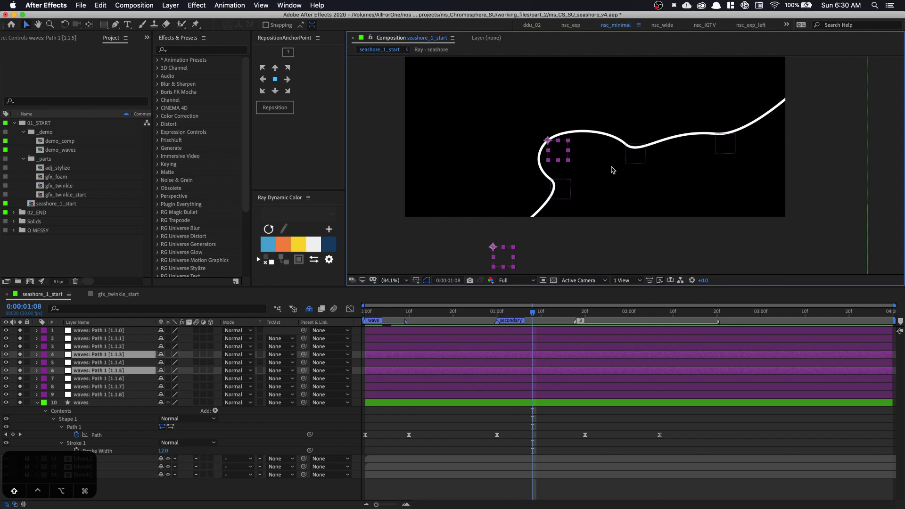
pyautogui.keyDown('shift'); pyautogui.click(723, 148); pyautogui.keyUp('shift')
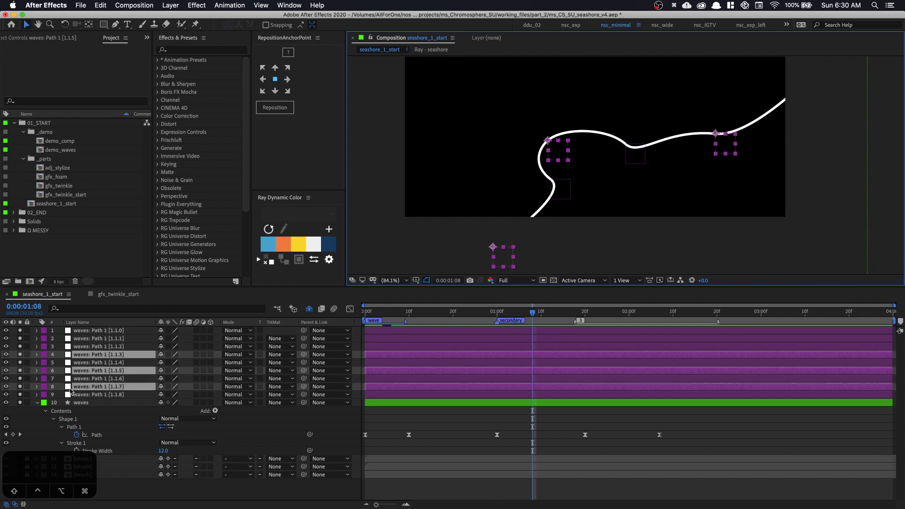
pyautogui.click(45, 386)
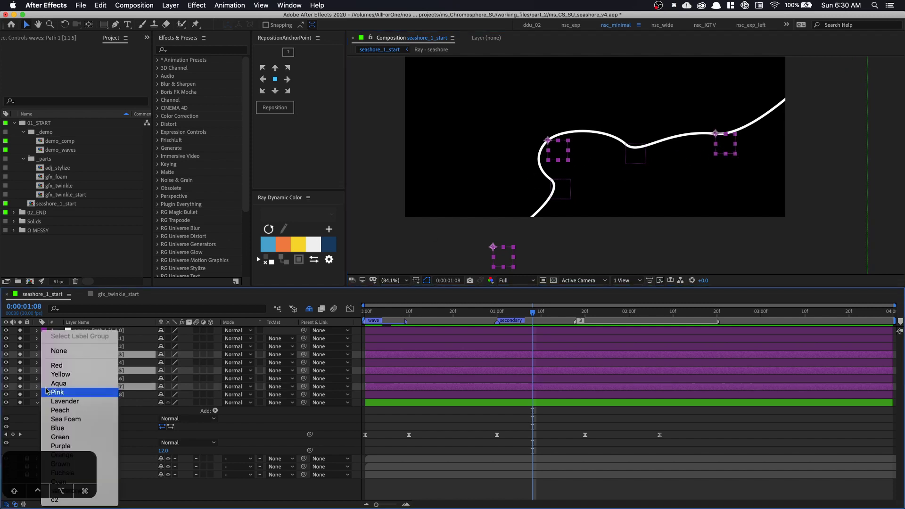
pyautogui.click(85, 429)
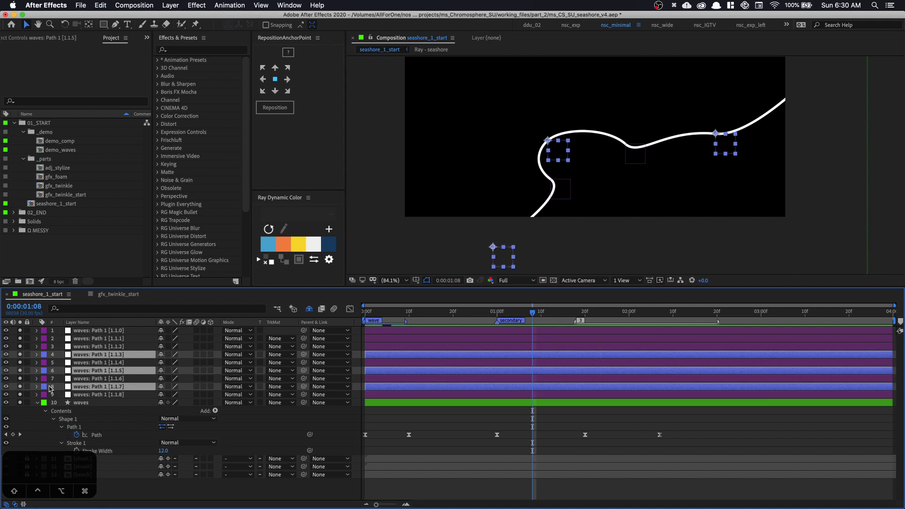
pyautogui.press('`')
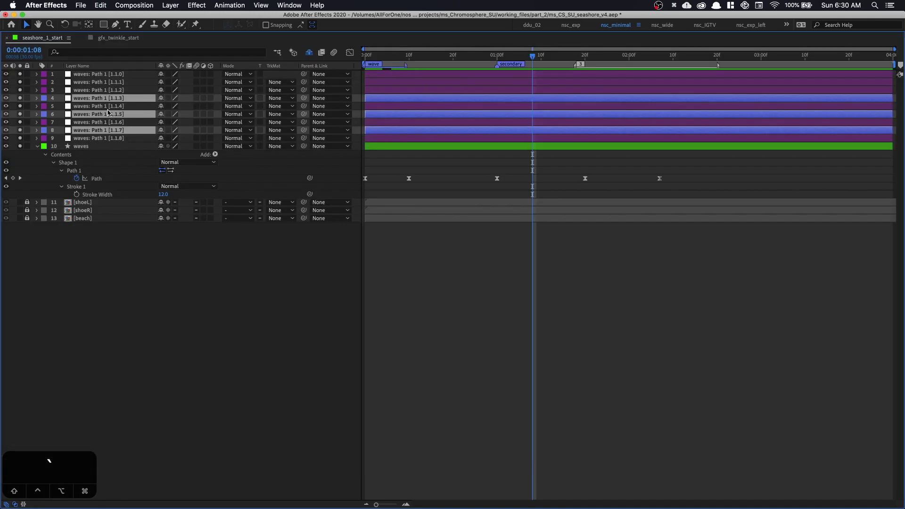
pyautogui.moveTo(110, 131); pyautogui.dragTo(121, 74)
# Set the label of the six remaining purple nulls to None, and unsolo and lock them.
pyautogui.click(94, 138)
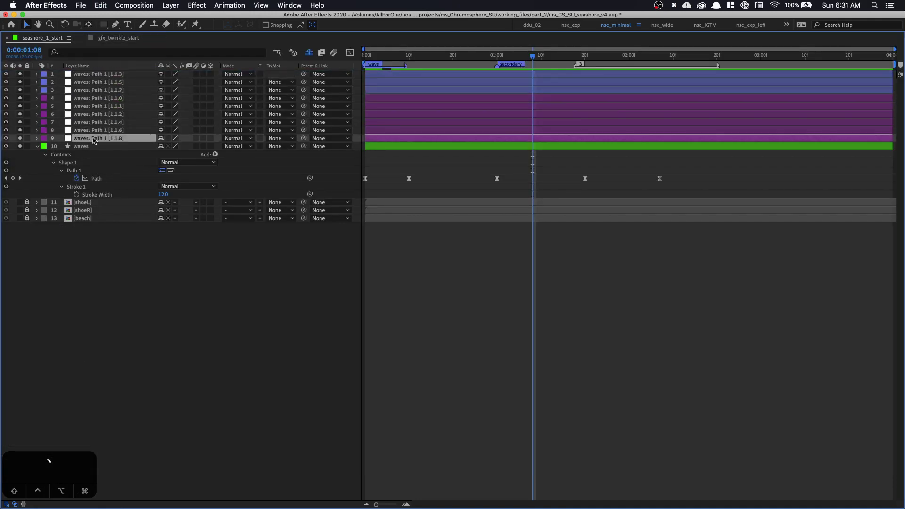
pyautogui.keyDown('shift'); pyautogui.click(100, 103); pyautogui.keyUp('shift')
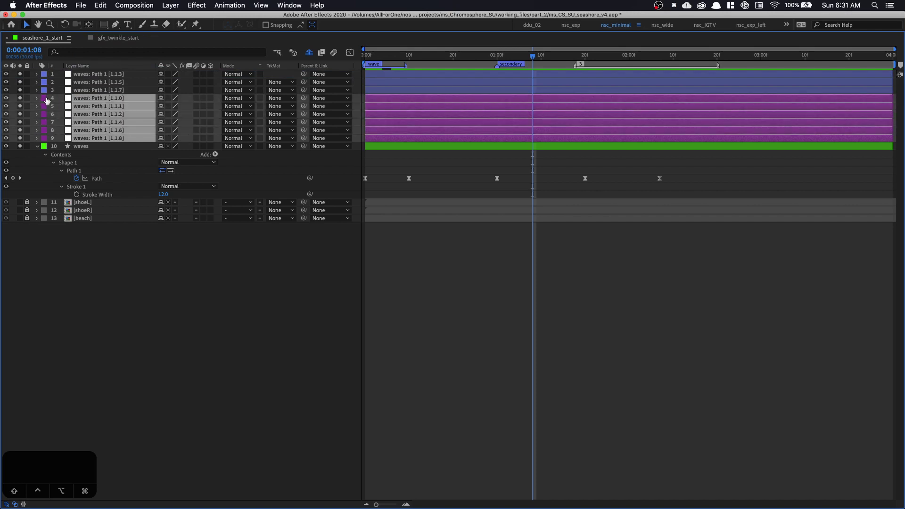
pyautogui.click(47, 100)
pyautogui.click(69, 123)
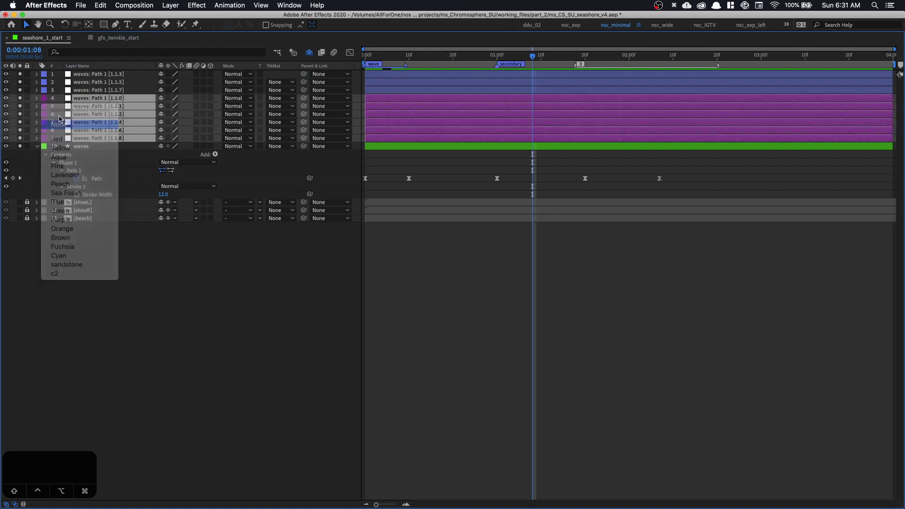
pyautogui.click(27, 98)
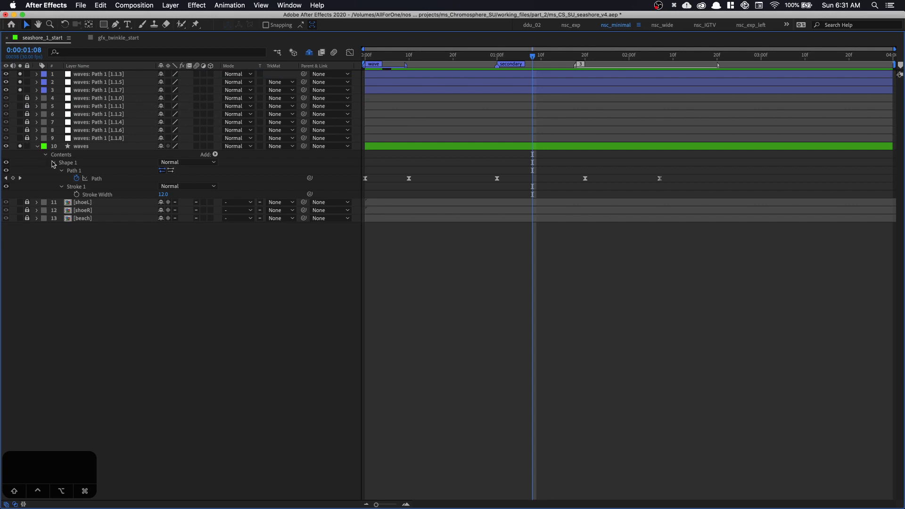
pyautogui.press('`')
# Check which wave points the blue nulls follow and rename the null Path 1 [1.1.5] to null_mid.
pyautogui.click(106, 331)
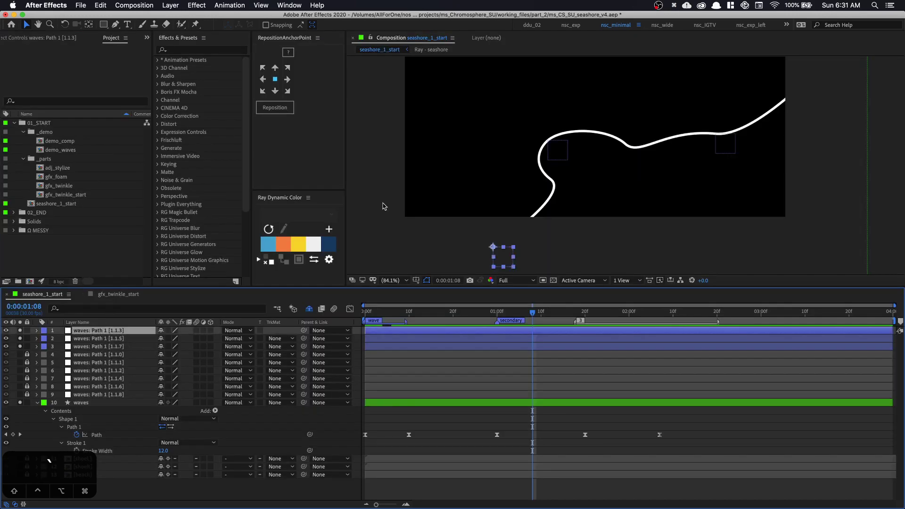
pyautogui.click(560, 147)
pyautogui.click(105, 340)
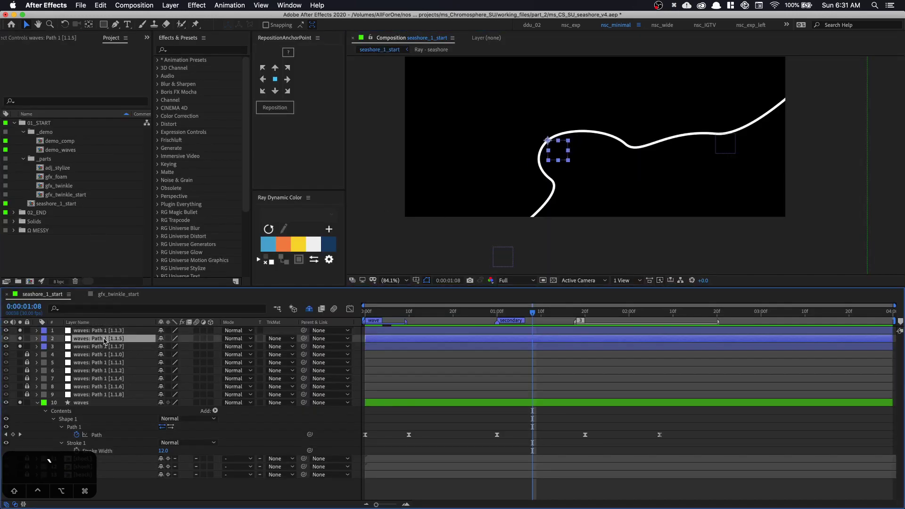
pyautogui.press('Return')
pyautogui.write('null_')
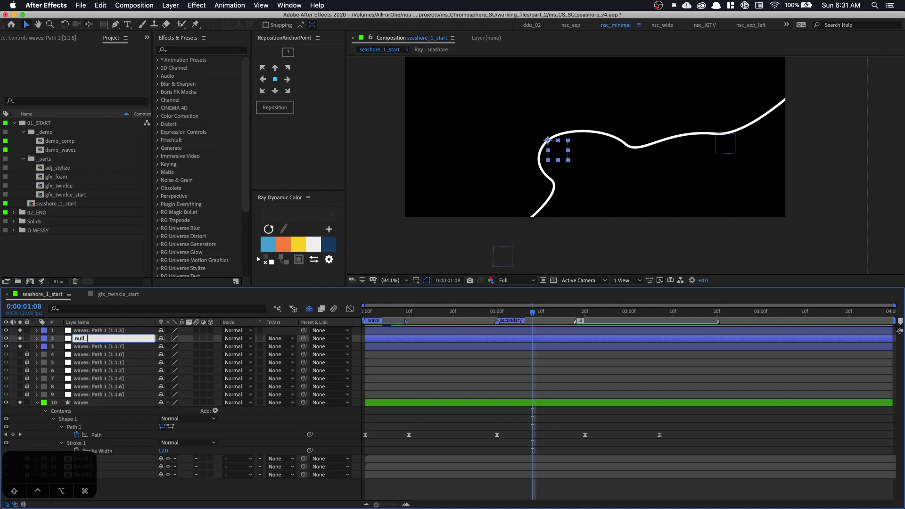
pyautogui.write('mid')
pyautogui.press('Return')
# Rename the null Path 1 [1.1.7] to null_top.
pyautogui.click(118, 347)
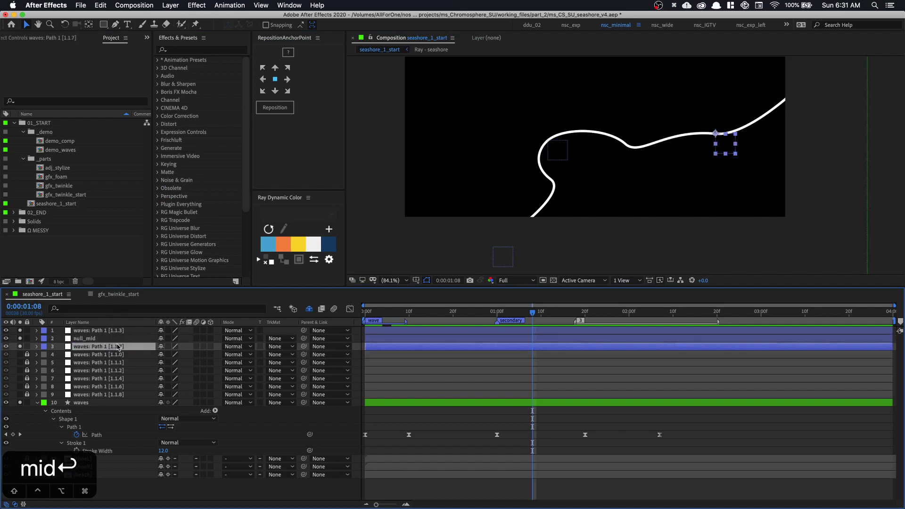
pyautogui.press('Return')
pyautogui.write('null_top')
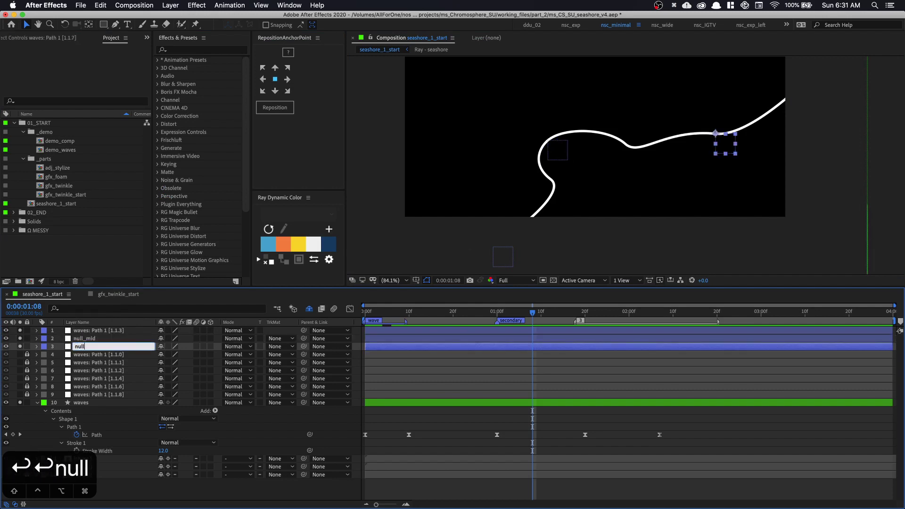
pyautogui.press('Return')
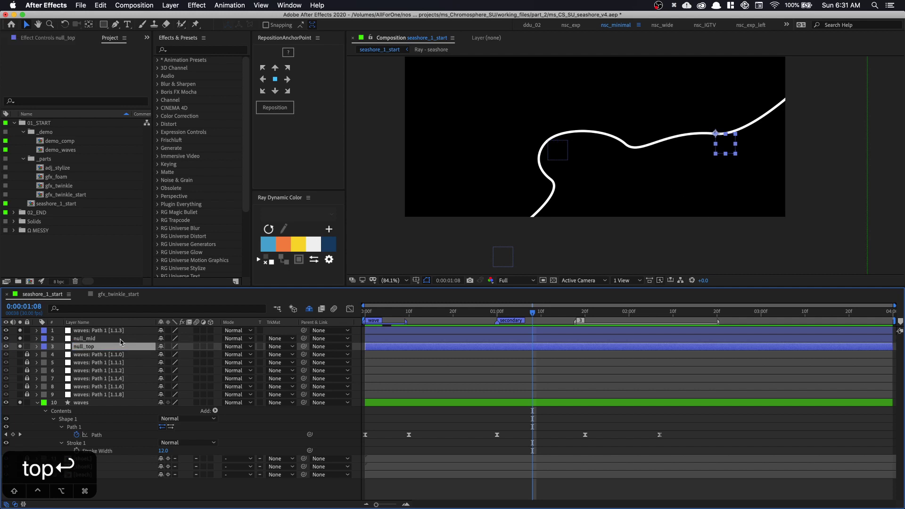
# Rename the null Path 1 [1.1.3] to null_bot.
pyautogui.click(124, 323)
pyautogui.click(123, 323)
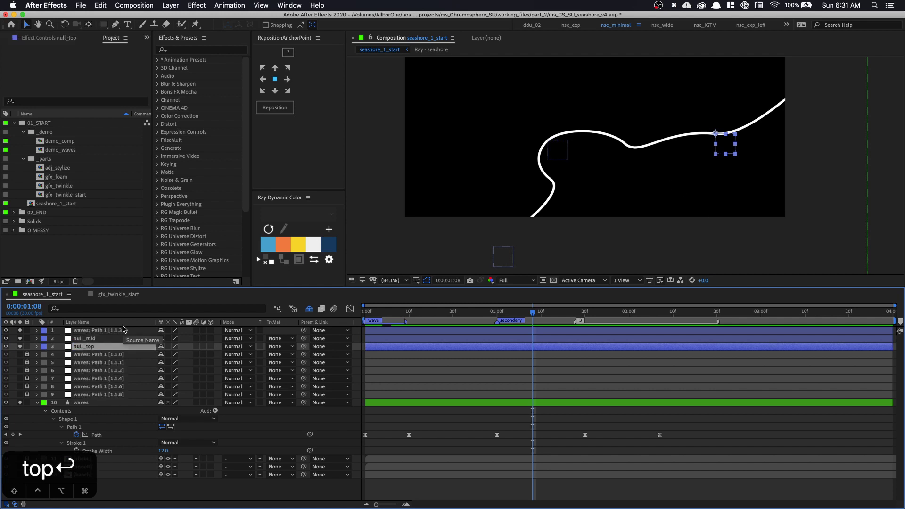
pyautogui.click(125, 331)
pyautogui.press('Return')
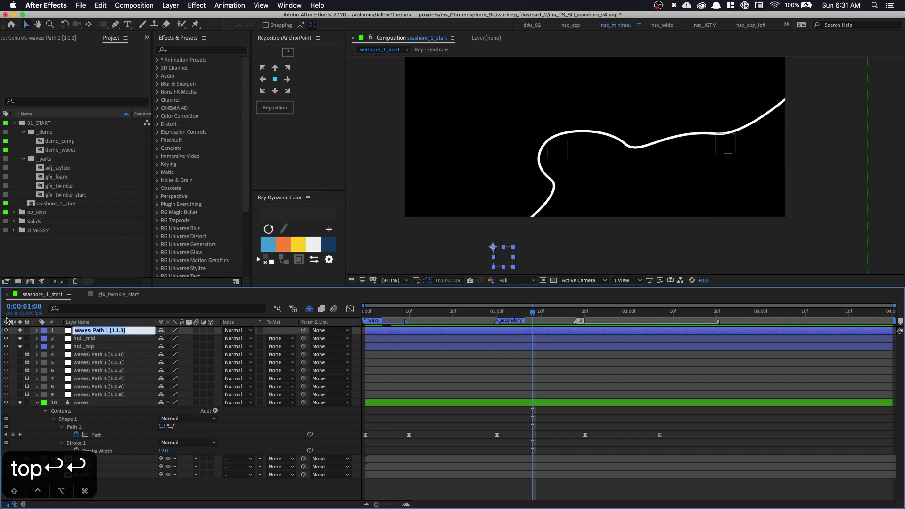
pyautogui.write('null_bo')
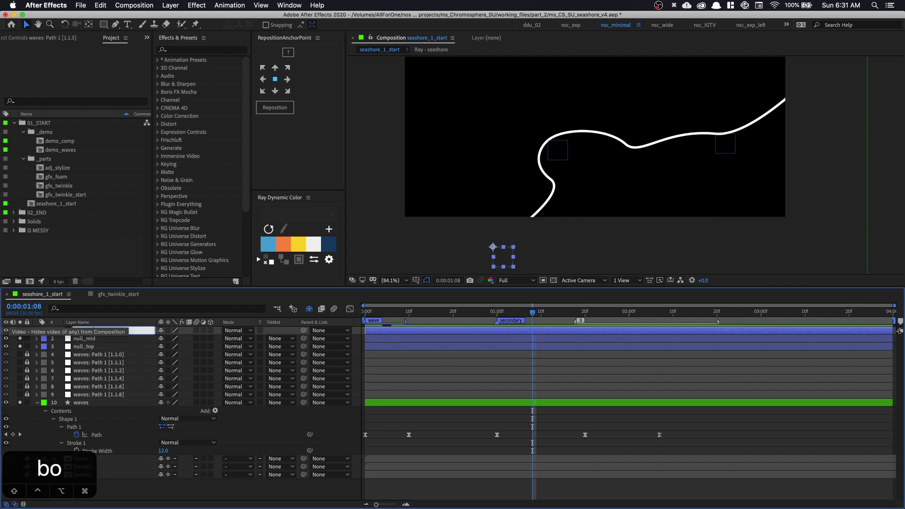
pyautogui.write('t')
pyautogui.press('Return')
# Collapse the waves layer's properties and turn off its solo so only the three blue nulls are shown.
pyautogui.click(502, 190)
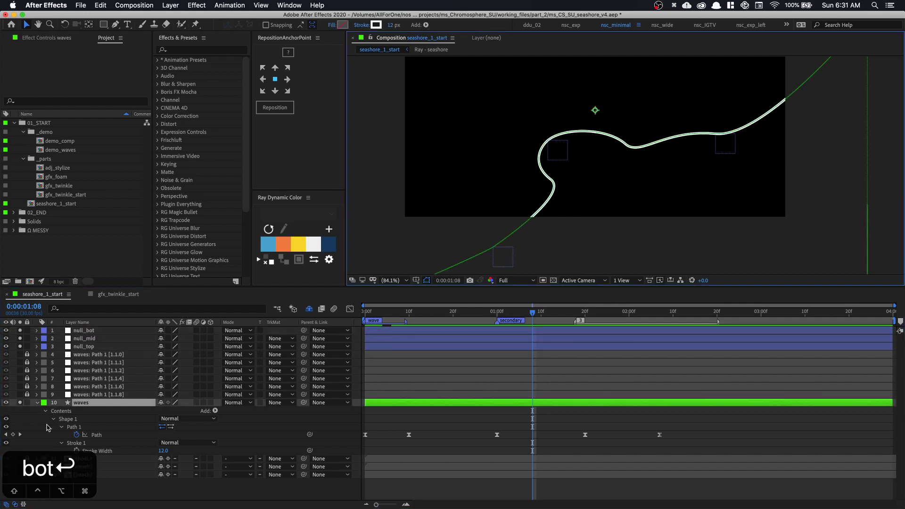
pyautogui.click(36, 403)
pyautogui.click(82, 442)
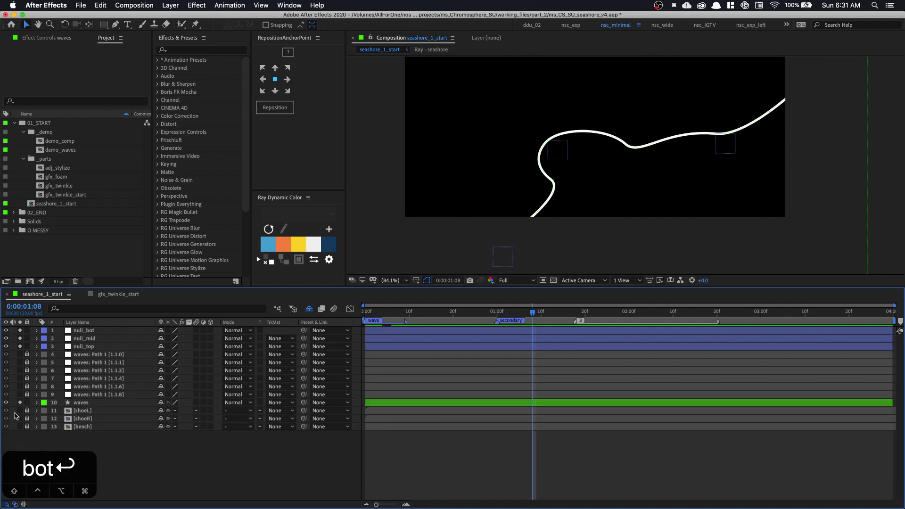
pyautogui.click(27, 402)
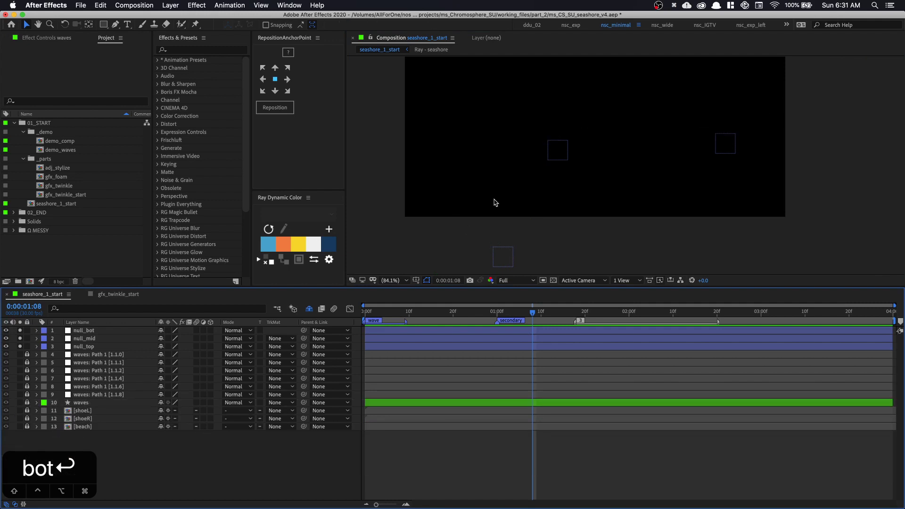
# Draw a wide, flat rectangle on a new shape layer in the upper middle of the composition.
pyautogui.press('space')
pyautogui.moveTo(566, 158); pyautogui.dragTo(570, 175)
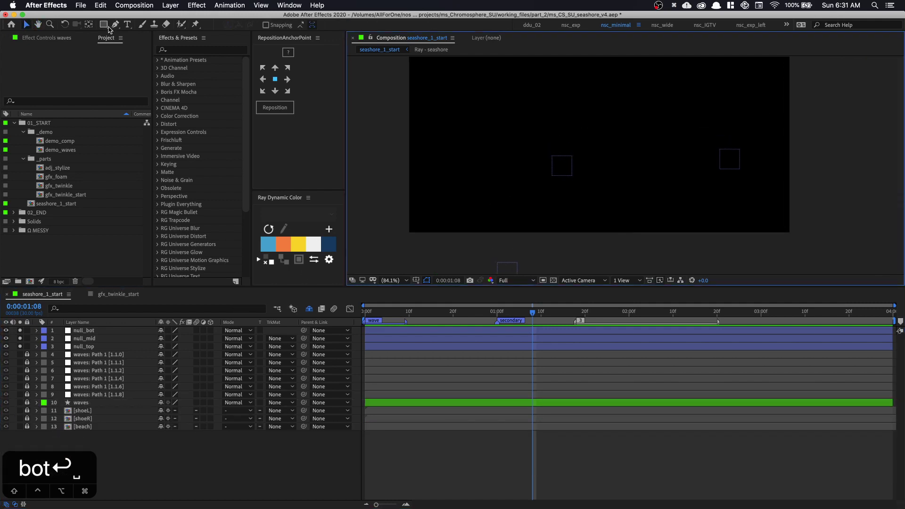
pyautogui.click(104, 25)
pyautogui.press('space')
pyautogui.moveTo(570, 117); pyautogui.dragTo(556, 142)
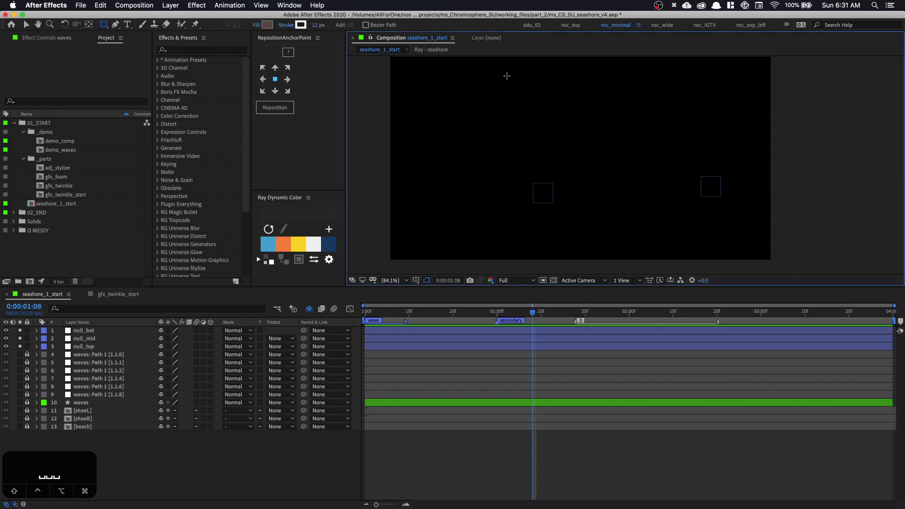
pyautogui.moveTo(503, 89); pyautogui.dragTo(619, 121)
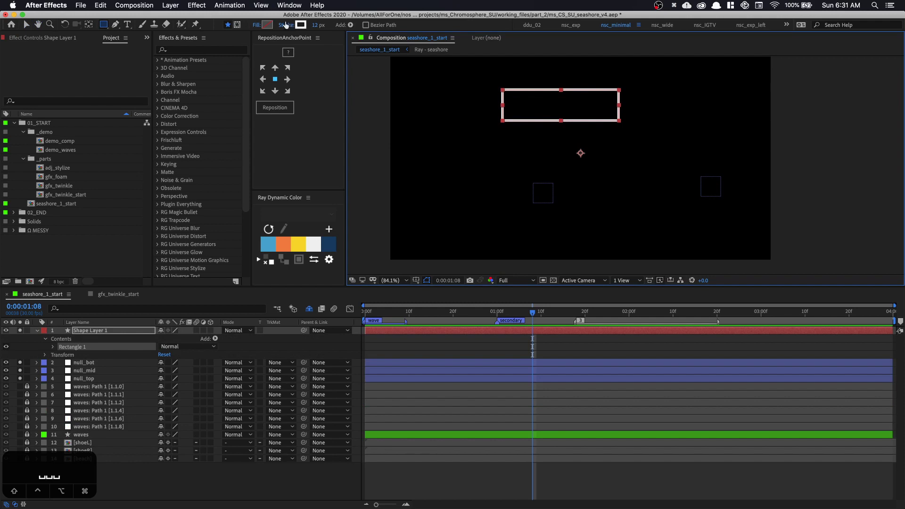
# Set the rectangle's fill colour to FFFFFF and its stroke width to 0 px.
pyautogui.click(267, 25)
pyautogui.write('ffffff')
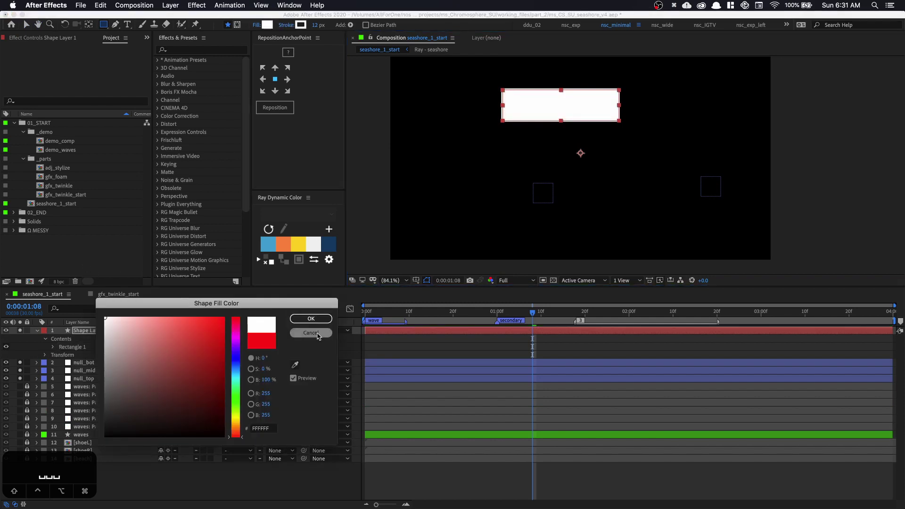
pyautogui.click(311, 319)
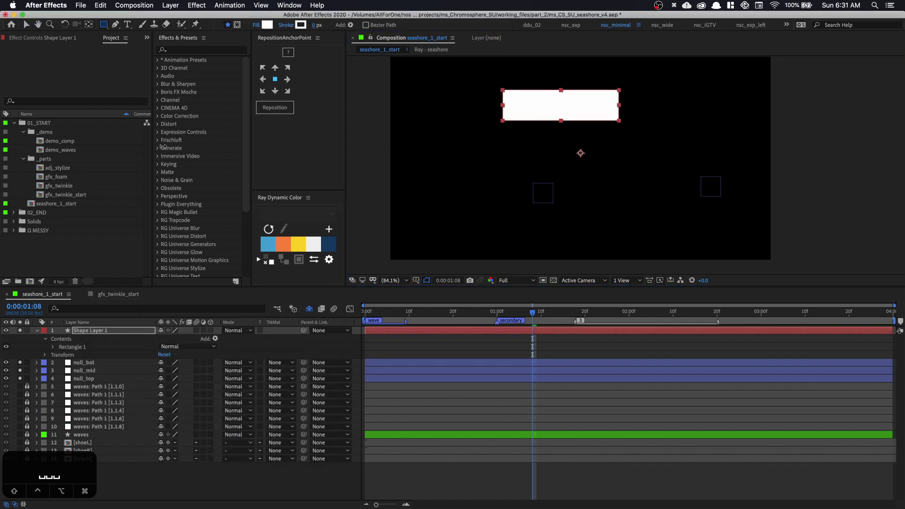
# Add a Round Corners operation to the rectangle and reveal its Radius property.
pyautogui.click(214, 338)
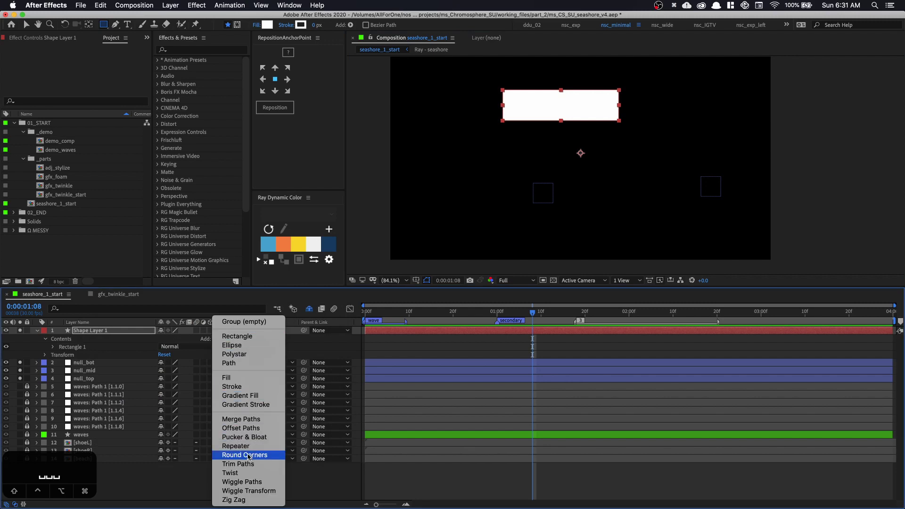
pyautogui.click(244, 455)
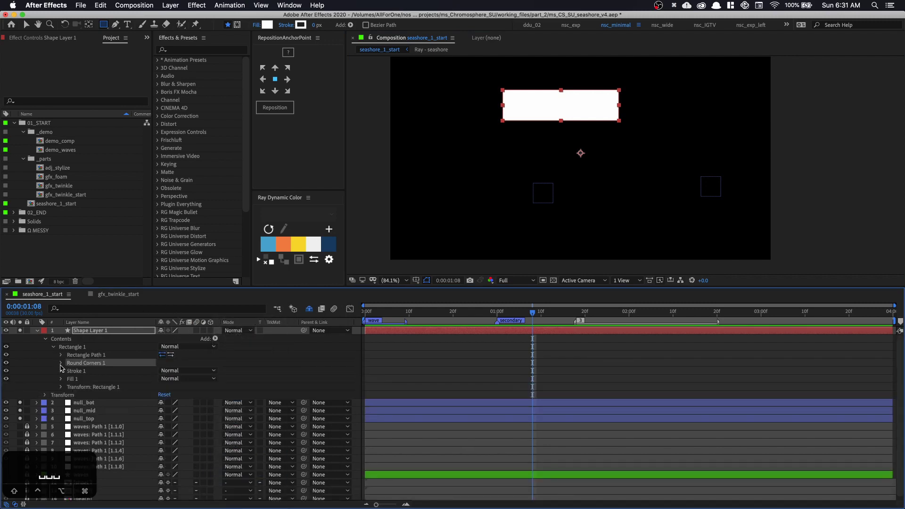
pyautogui.click(61, 363)
# Apply a Slider Control effect to the rectangle's shape layer and rename it round_corner.
pyautogui.click(211, 51)
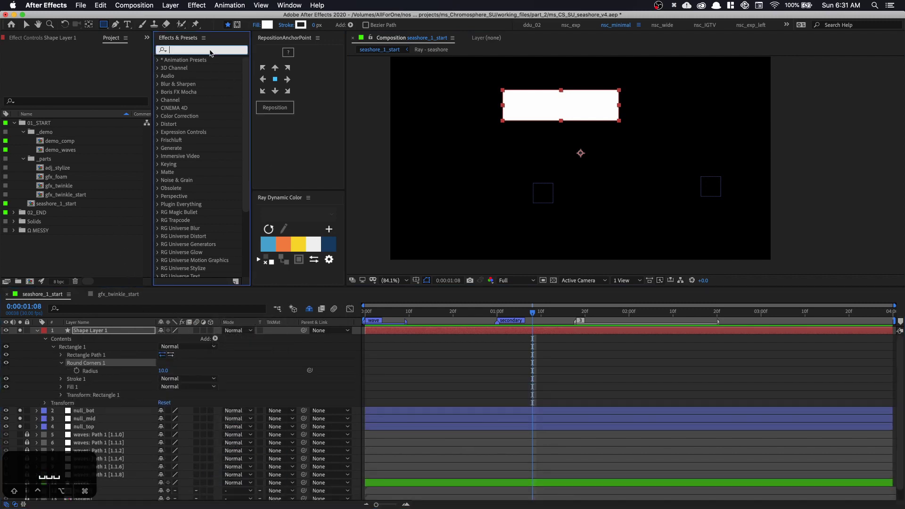
pyautogui.write('slider')
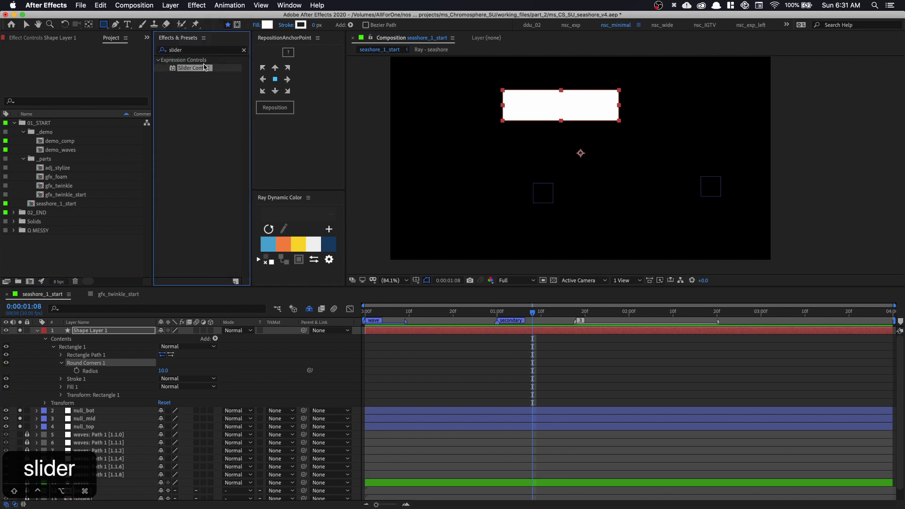
pyautogui.doubleClick(204, 67)
pyautogui.click(33, 57)
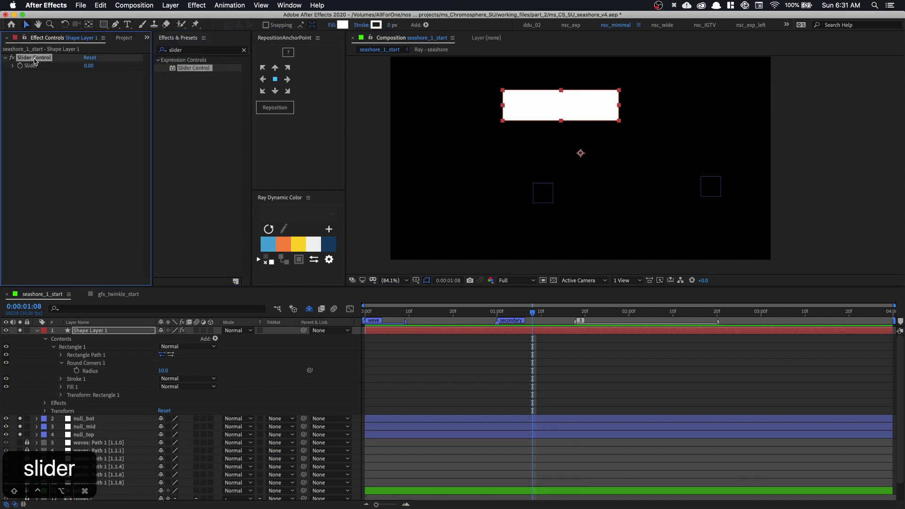
pyautogui.press('Return')
pyautogui.write('round_co')
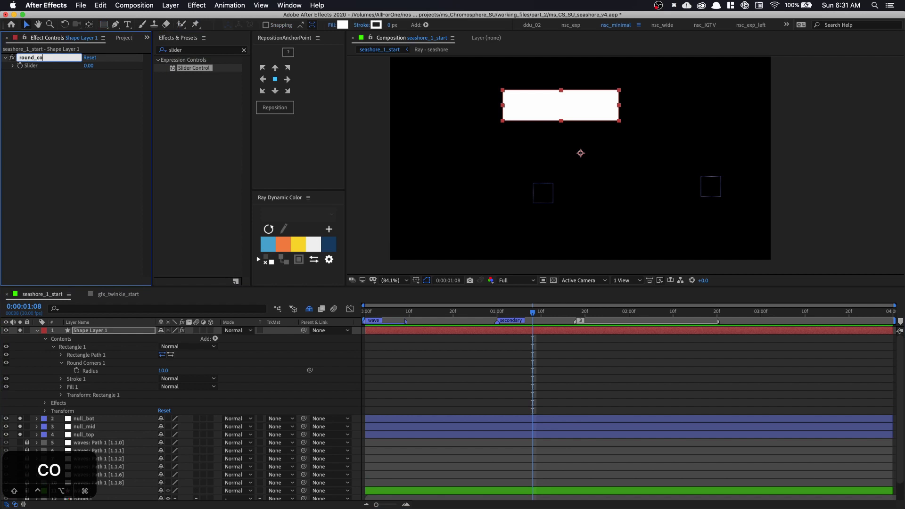
pyautogui.write('rner')
pyautogui.press('Return')
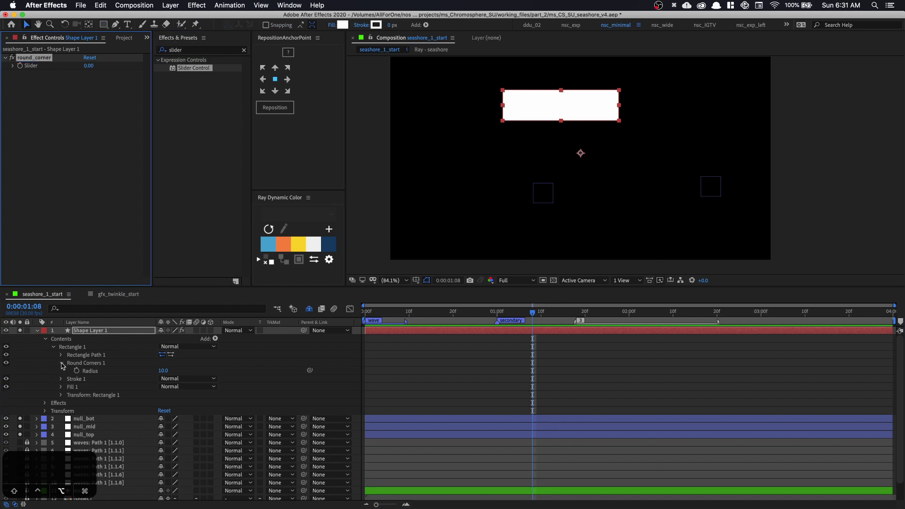
# Link the Round Corners Radius to the round_corner slider with an expression and set the slider to 95.
pyautogui.keyDown('alt'); pyautogui.click(76, 370); pyautogui.keyUp('alt')
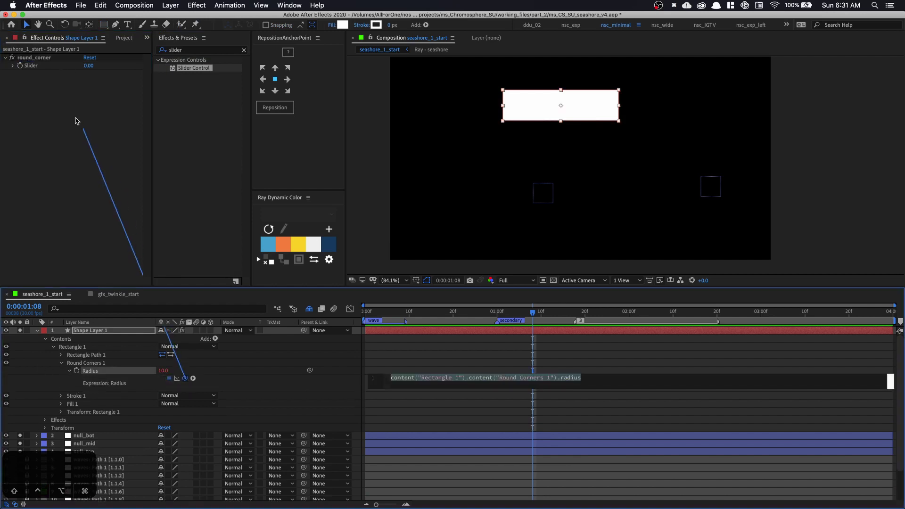
pyautogui.moveTo(76, 121); pyautogui.dragTo(124, 70)
pyautogui.moveTo(133, 74); pyautogui.dragTo(135, 74)
pyautogui.click(90, 66)
pyautogui.write('95')
pyautogui.press('Return')
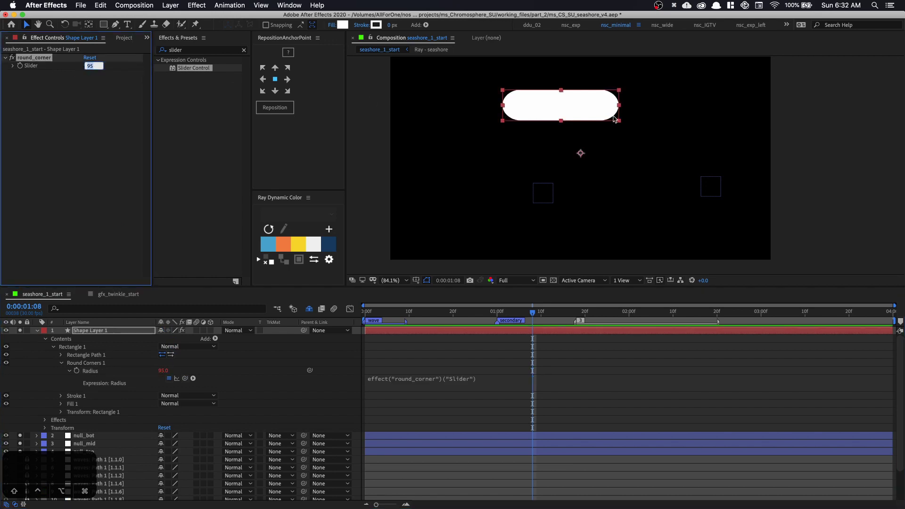
pyautogui.moveTo(615, 119); pyautogui.dragTo(574, 122)
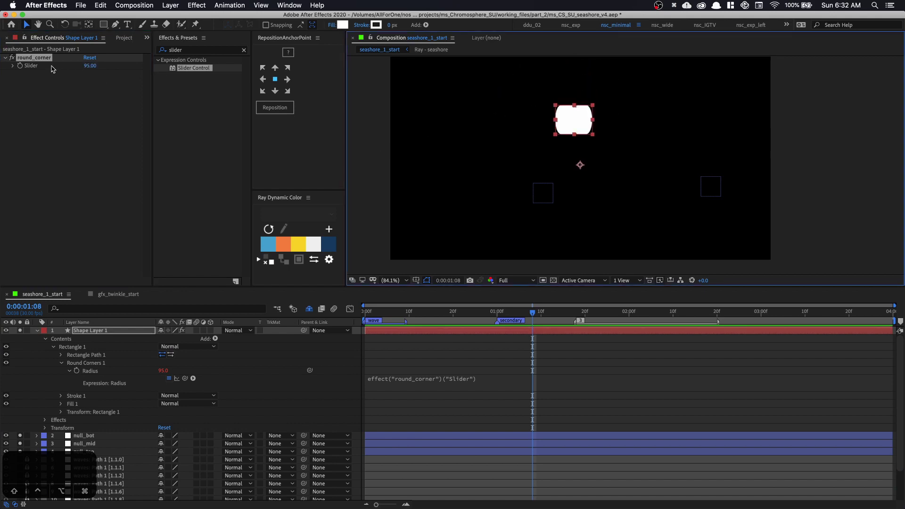
pyautogui.press('super+z')
pyautogui.press('super+z')
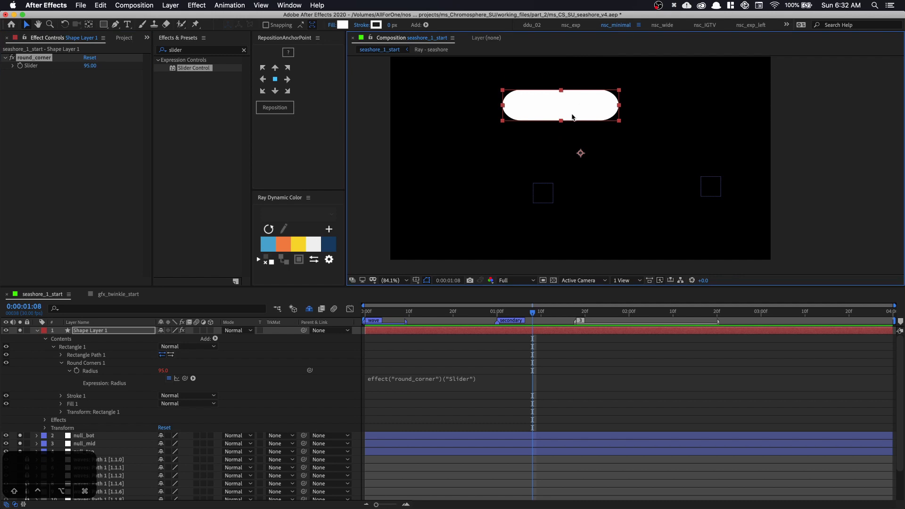
# Centre the anchor point in the rounded rectangle layer's content and move the shape down and right, nearer the composition's centre.
pyautogui.click(205, 7)
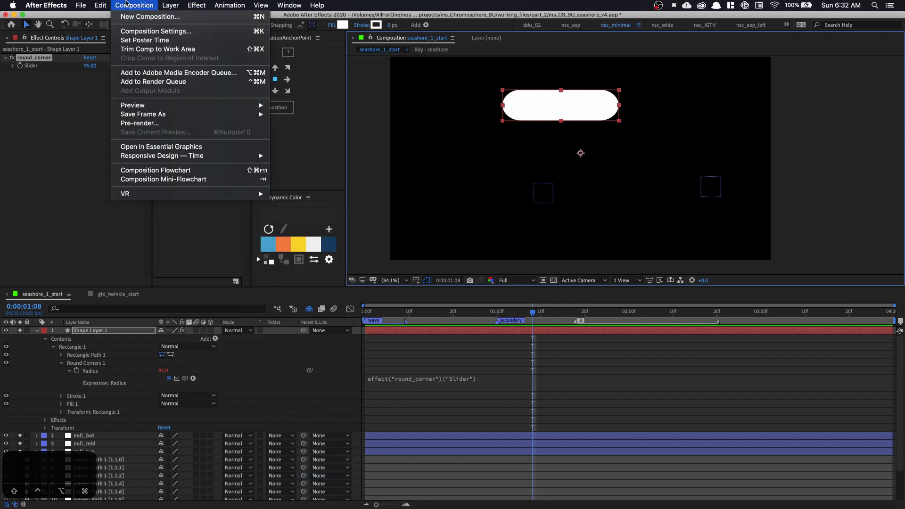
pyautogui.moveTo(238, 110)
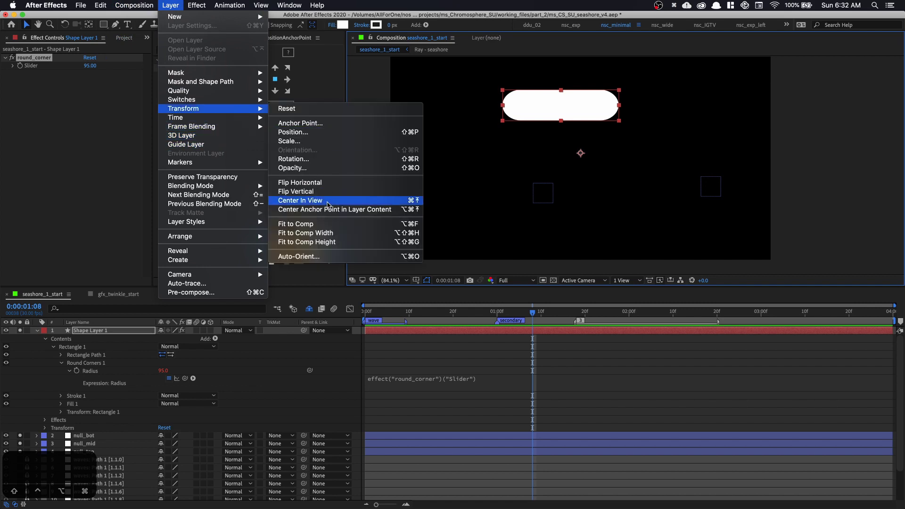
pyautogui.click(332, 209)
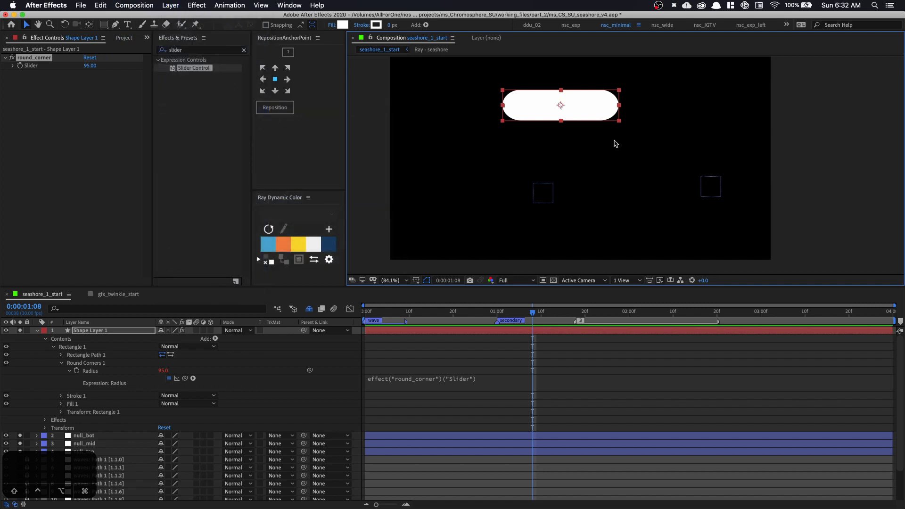
pyautogui.moveTo(589, 112); pyautogui.dragTo(627, 142)
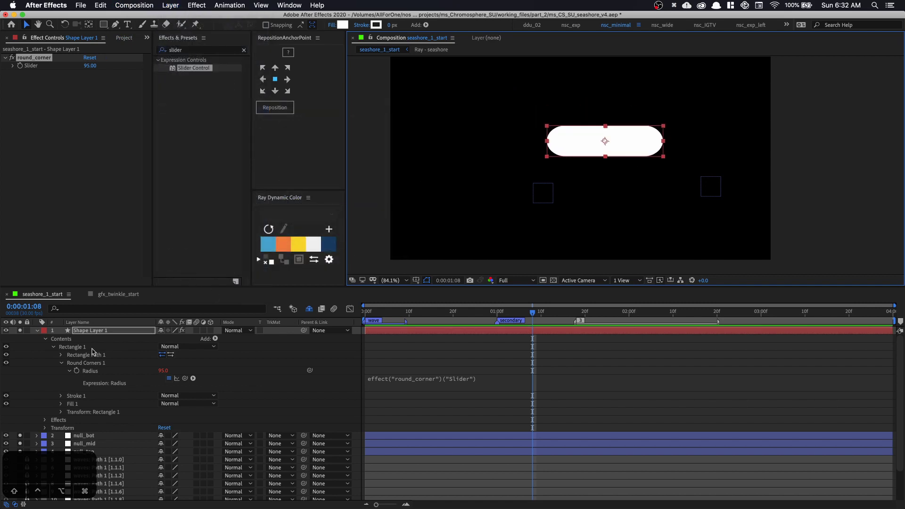
# Collapse the properties of the rounded rectangle's shape layer and rename the layer d1.
pyautogui.click(36, 330)
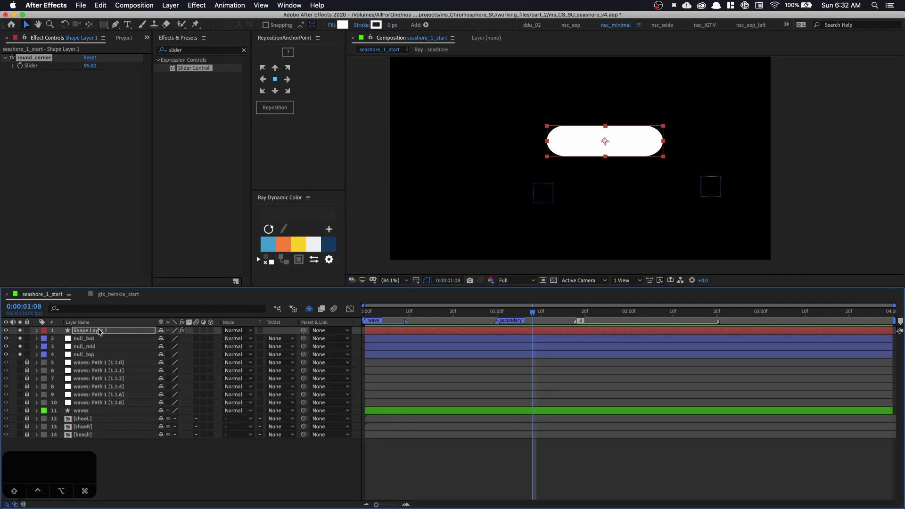
pyautogui.press('Return')
pyautogui.write('d1')
pyautogui.press('Return')
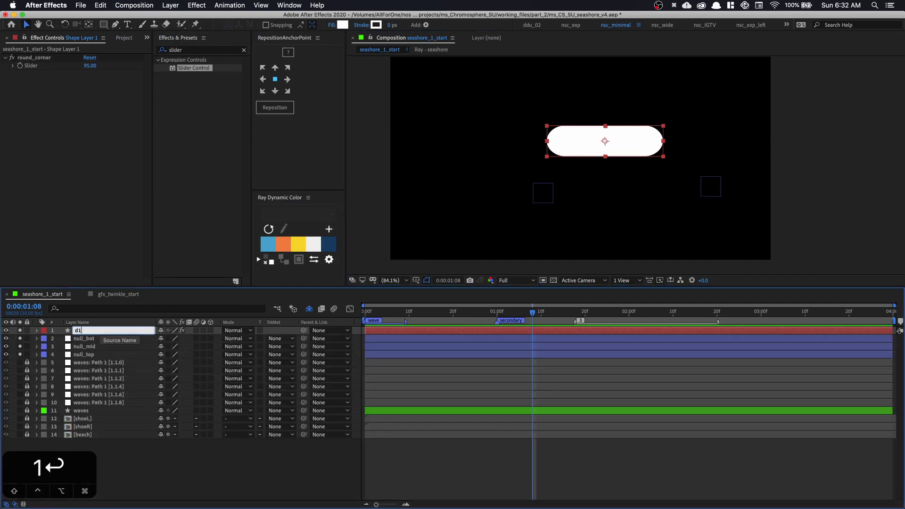
# Create a new null object and rename it controls.
pyautogui.rightClick(184, 455)
pyautogui.moveTo(233, 410)
pyautogui.click(340, 456)
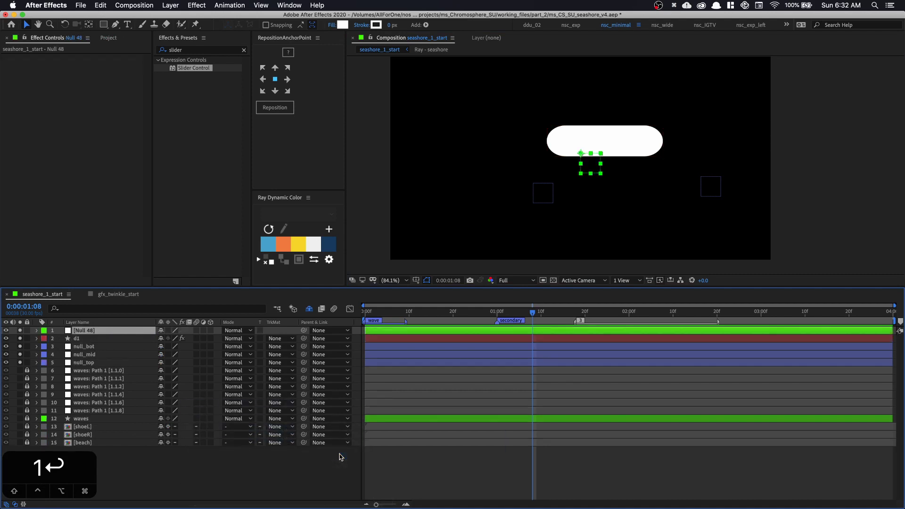
pyautogui.press('Return')
pyautogui.write('controls')
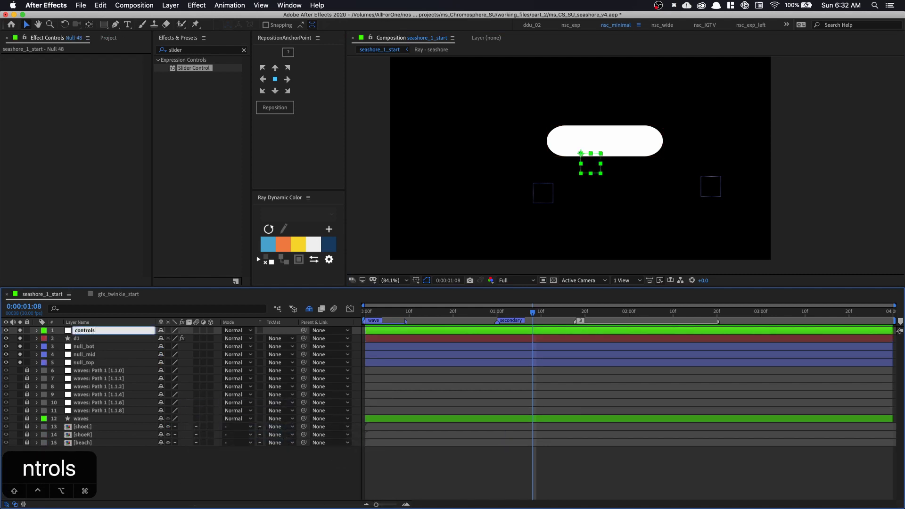
pyautogui.press('Return')
# Apply a Slider Control effect to the controls null and rename the effect rot.
pyautogui.doubleClick(194, 69)
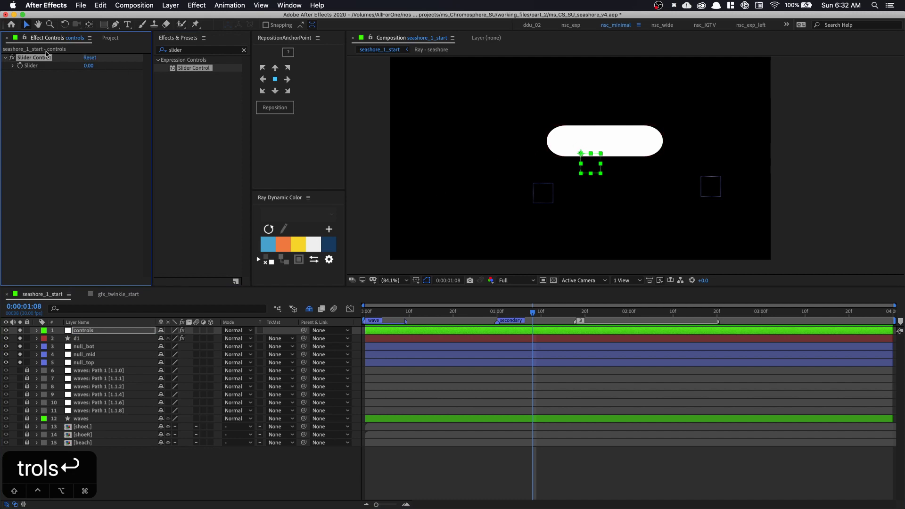
pyautogui.press('Return')
pyautogui.write('rot')
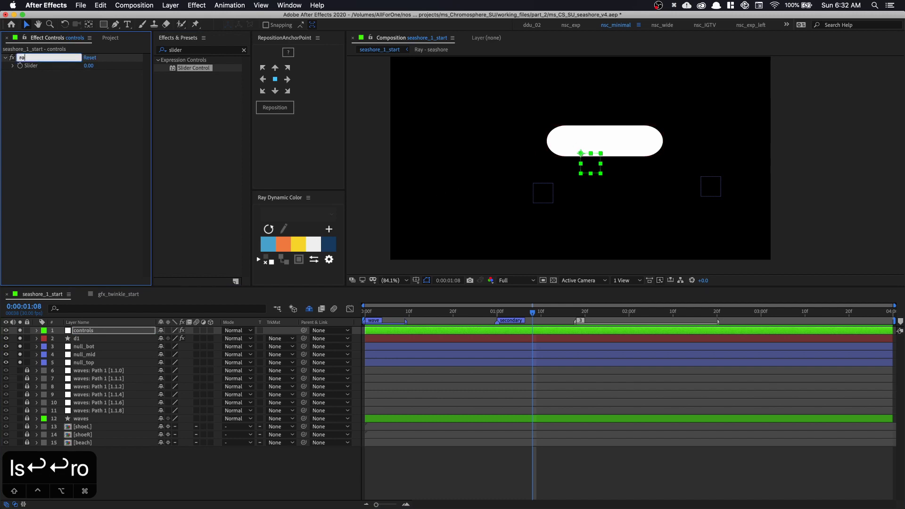
pyautogui.press('Return')
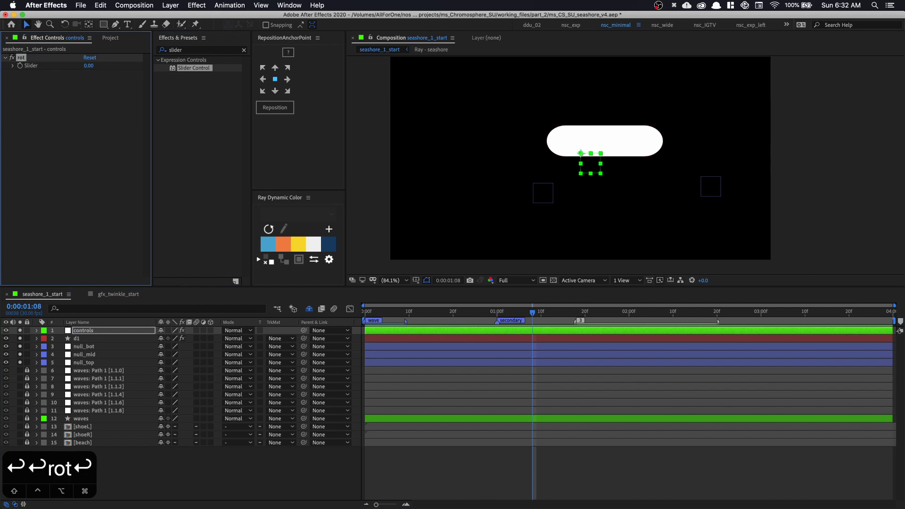
# Link the d1 layer's Rotation to the rot slider on the controls null and set that slider to 43.
pyautogui.click(87, 339)
pyautogui.press('r')
pyautogui.keyDown('alt'); pyautogui.click(61, 346); pyautogui.keyUp('alt')
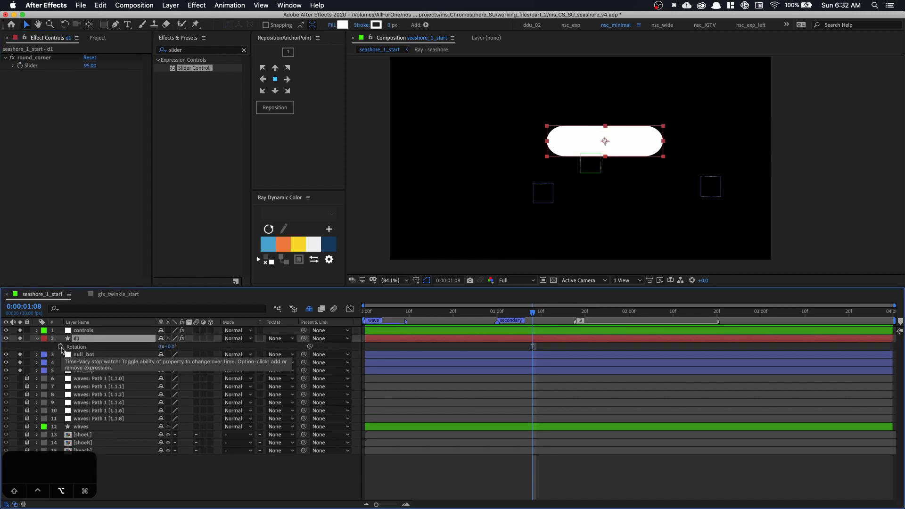
pyautogui.click(90, 334)
pyautogui.moveTo(185, 354); pyautogui.dragTo(34, 71)
pyautogui.moveTo(88, 65); pyautogui.dragTo(110, 68)
pyautogui.click(85, 338)
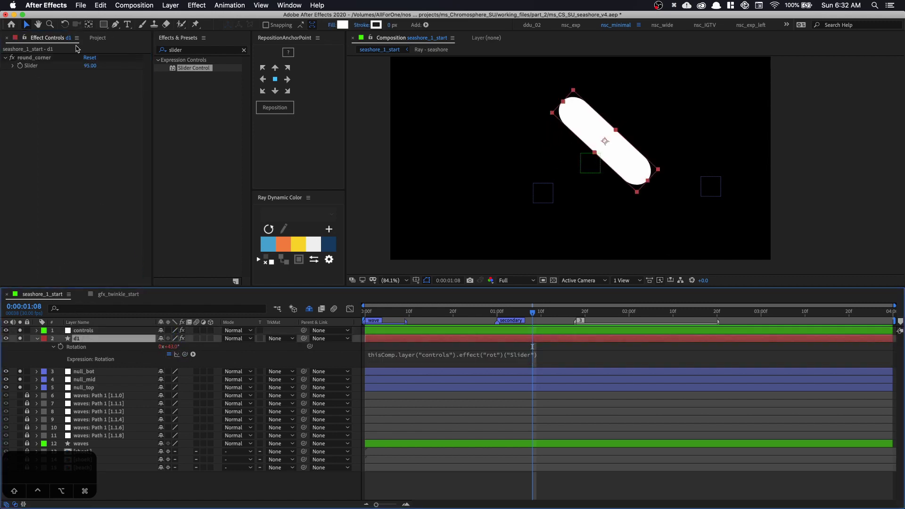
pyautogui.click(92, 334)
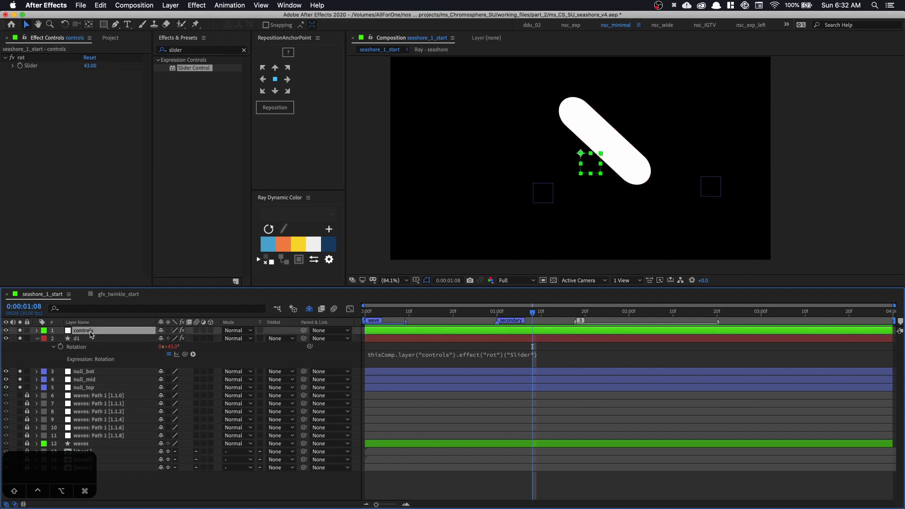
pyautogui.moveTo(89, 66)
pyautogui.mouseDown()
pyautogui.moveTo(100, 66)
pyautogui.moveTo(88, 67)
pyautogui.mouseUp()
pyautogui.click(89, 69)
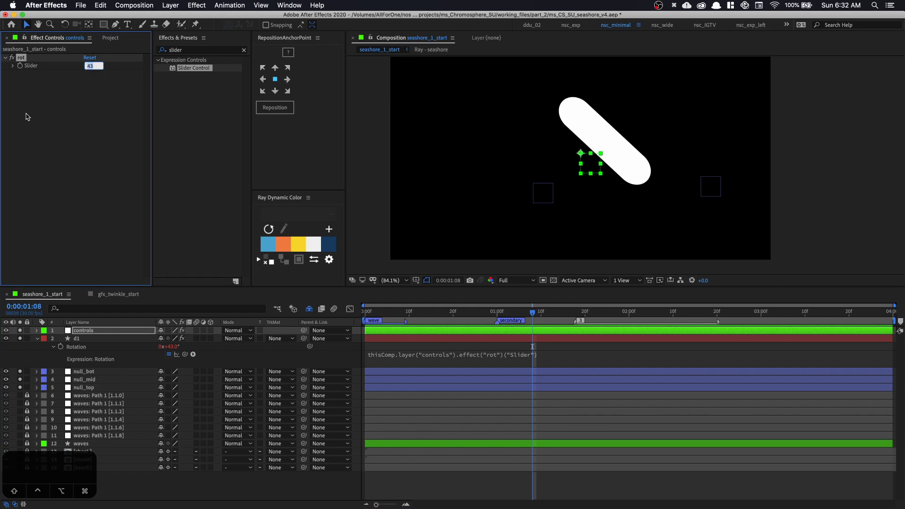
pyautogui.click(73, 164)
# Collapse the d1 layer's properties and parent d1 to the null_mid layer.
pyautogui.click(77, 338)
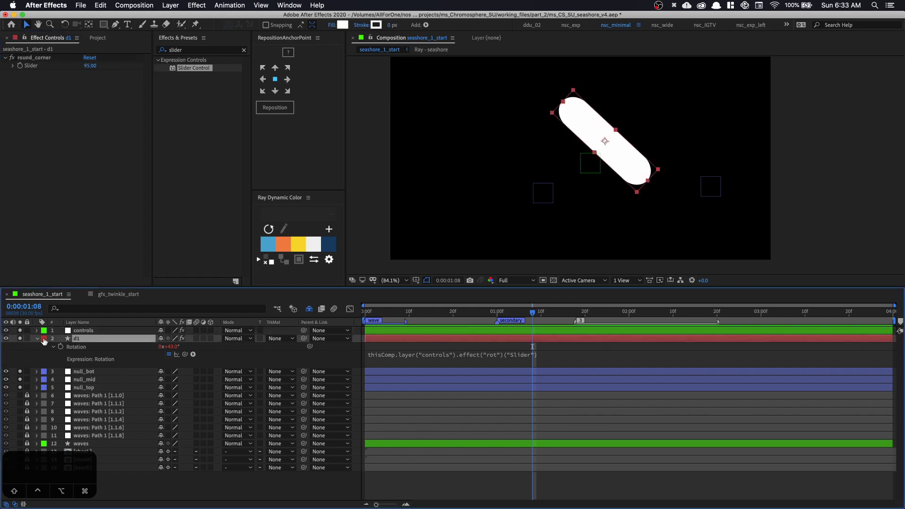
pyautogui.click(37, 339)
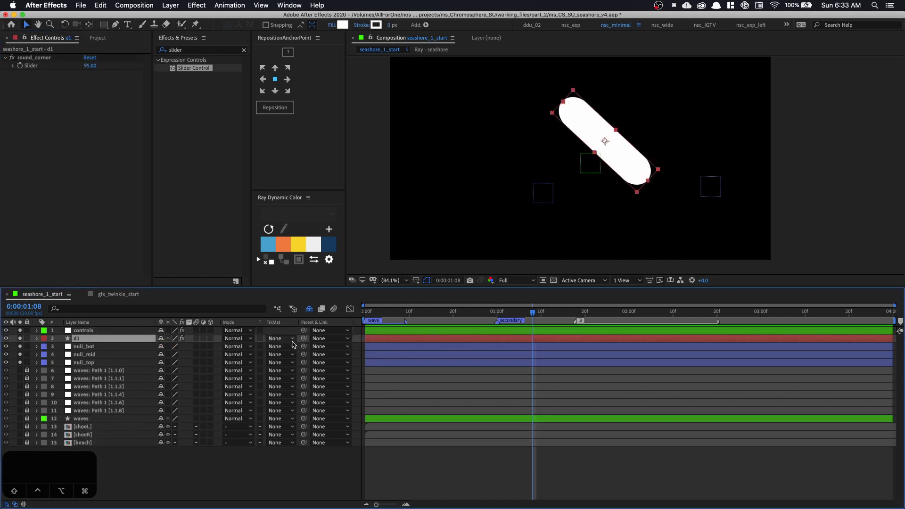
pyautogui.click(108, 346)
pyautogui.click(108, 362)
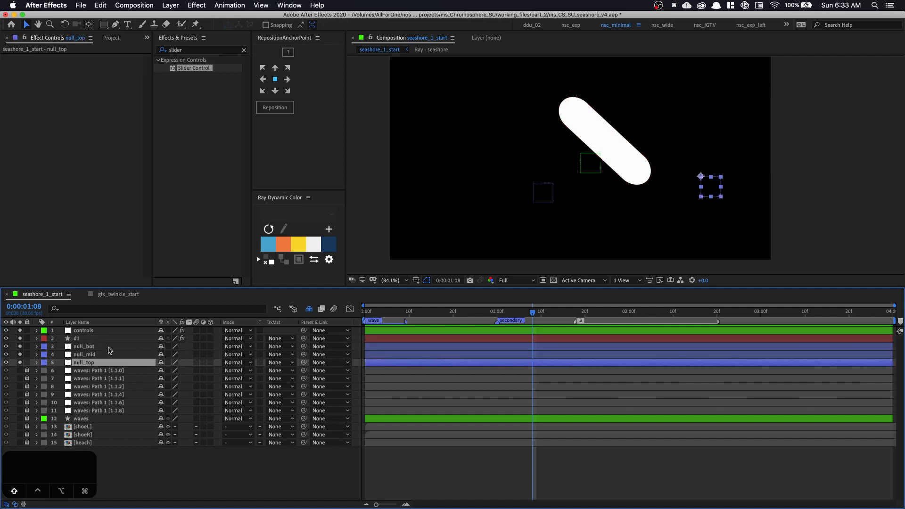
pyautogui.keyDown('shift'); pyautogui.click(111, 349); pyautogui.keyUp('shift')
pyautogui.click(212, 339)
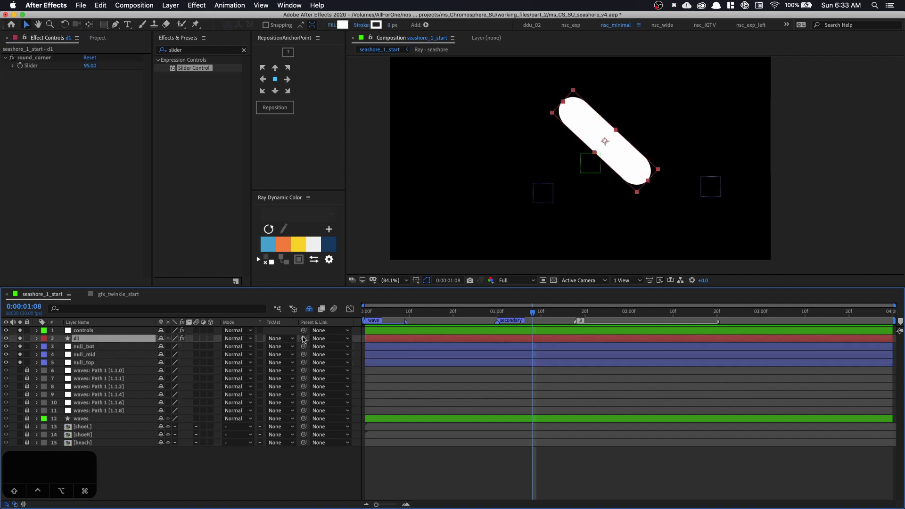
pyautogui.moveTo(304, 339); pyautogui.dragTo(87, 355)
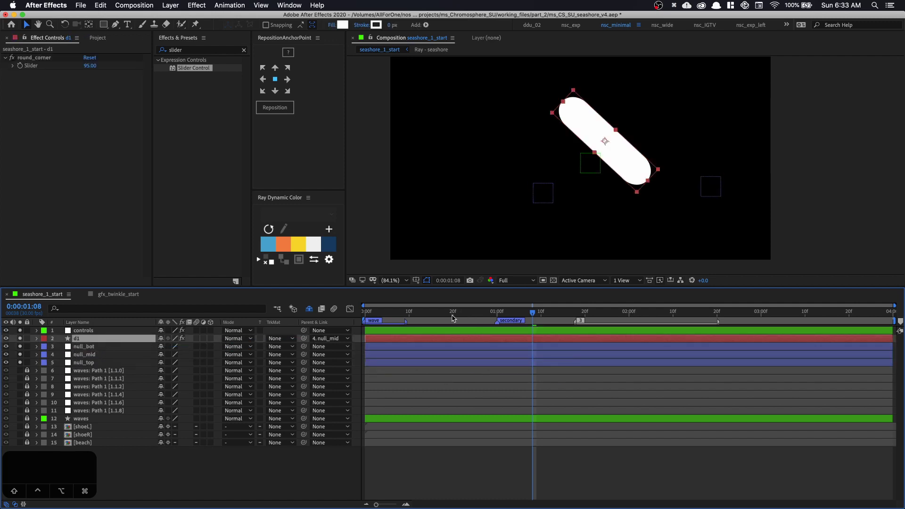
# Preview the animation from the first frame and set the current time to 0:00:00:26.
pyautogui.press('Home')
pyautogui.press('space')
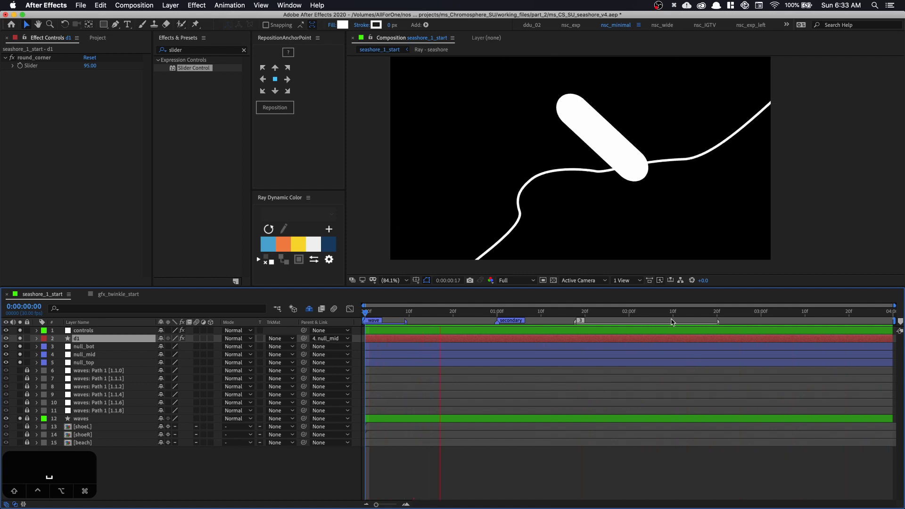
pyautogui.press('space')
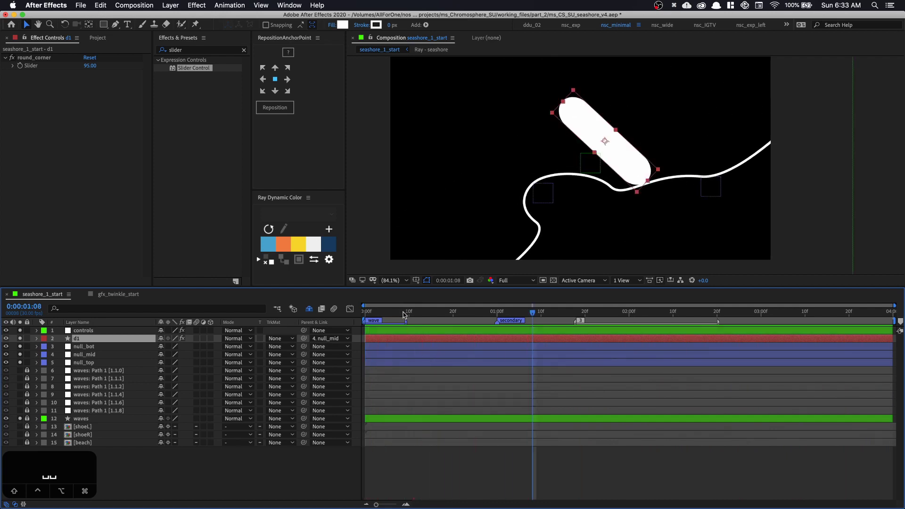
pyautogui.moveTo(403, 312); pyautogui.dragTo(480, 314)
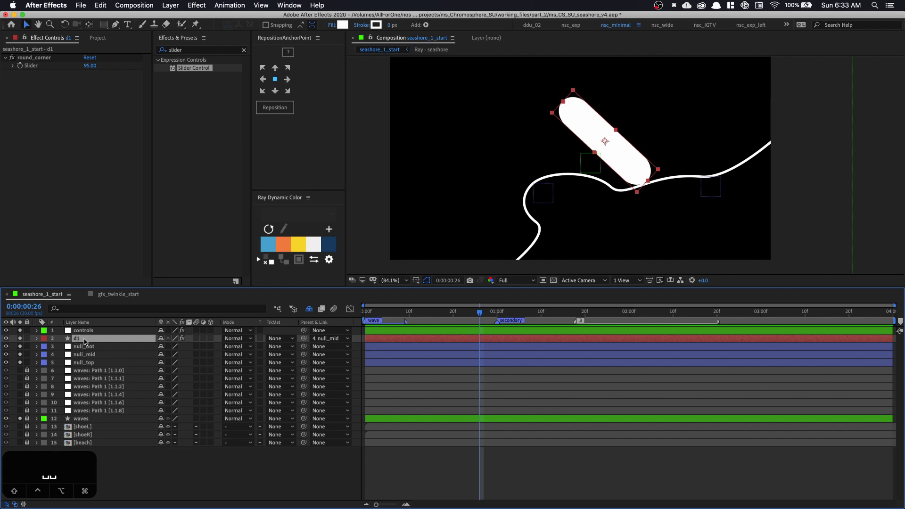
# Reveal the d1 layer's Position, set its parent to None, and enable an expression on Position.
pyautogui.press('p')
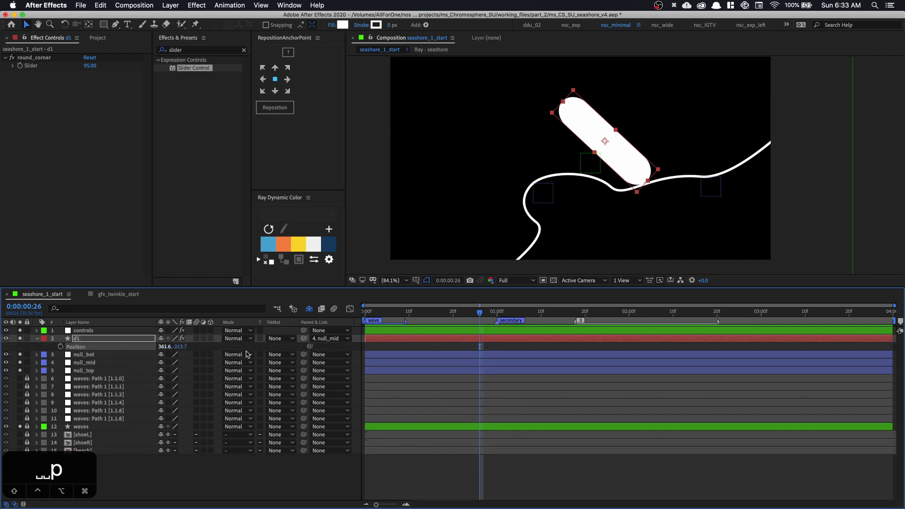
pyautogui.click(336, 338)
pyautogui.click(337, 349)
pyautogui.keyDown('alt'); pyautogui.click(60, 346); pyautogui.keyUp('alt')
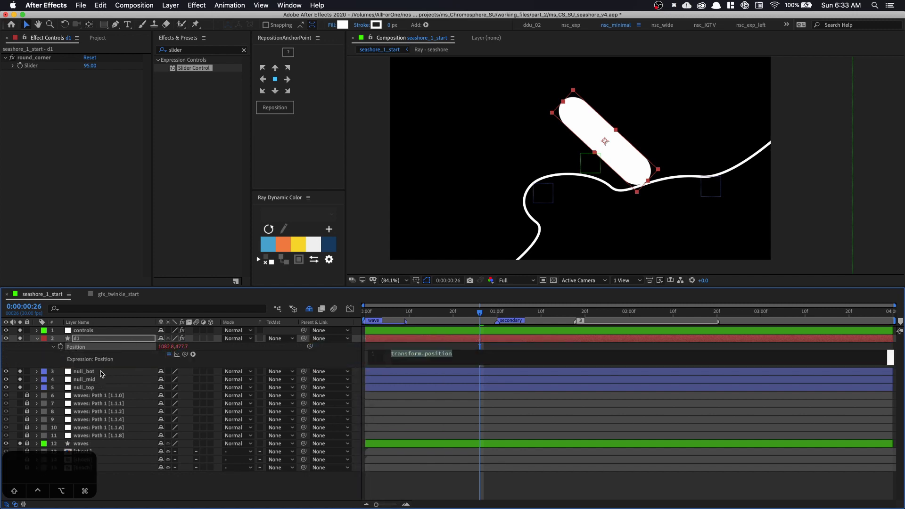
pyautogui.click(84, 371)
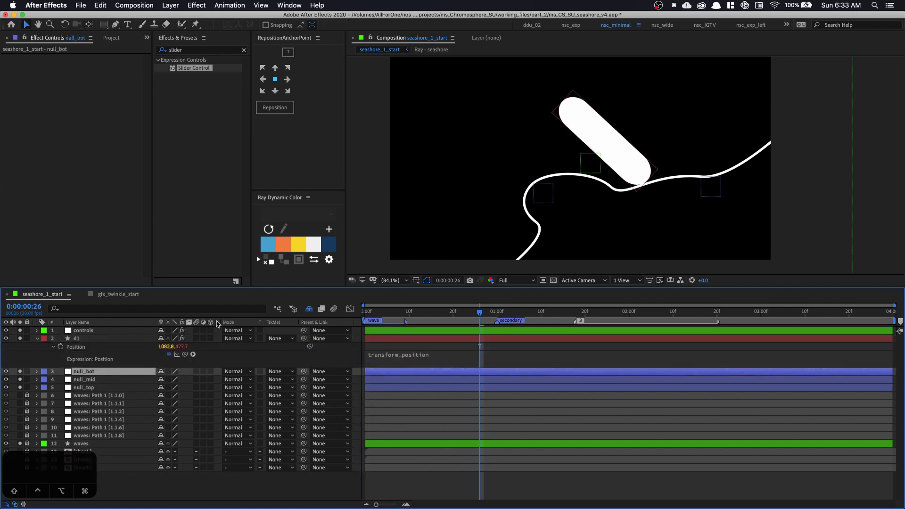
# Move the rounded d1 shape right and slightly down so its lower end overlaps null_top.
pyautogui.moveTo(631, 147); pyautogui.dragTo(589, 160)
pyautogui.press('space')
pyautogui.press('z')
pyautogui.press('space')
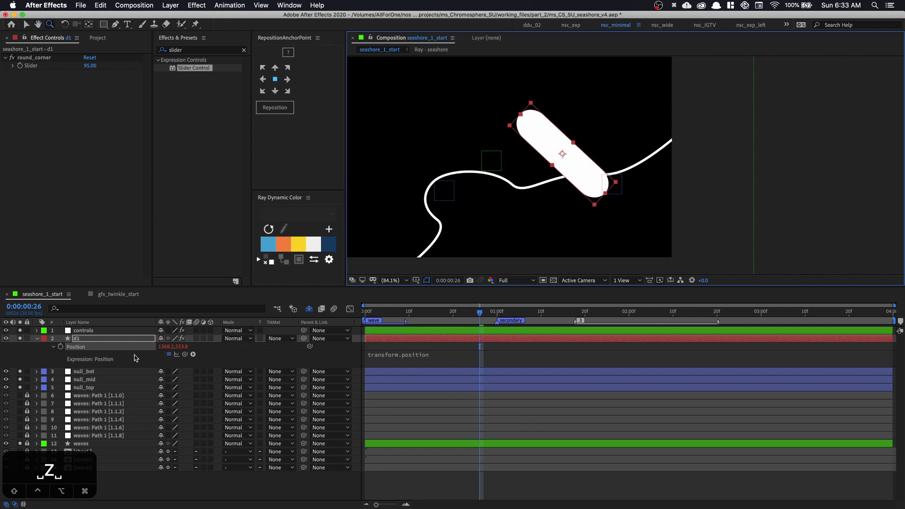
# Reveal the Position of null_top and reorder the nulls as null_top, null_mid, null_bot.
pyautogui.click(97, 387)
pyautogui.press('p')
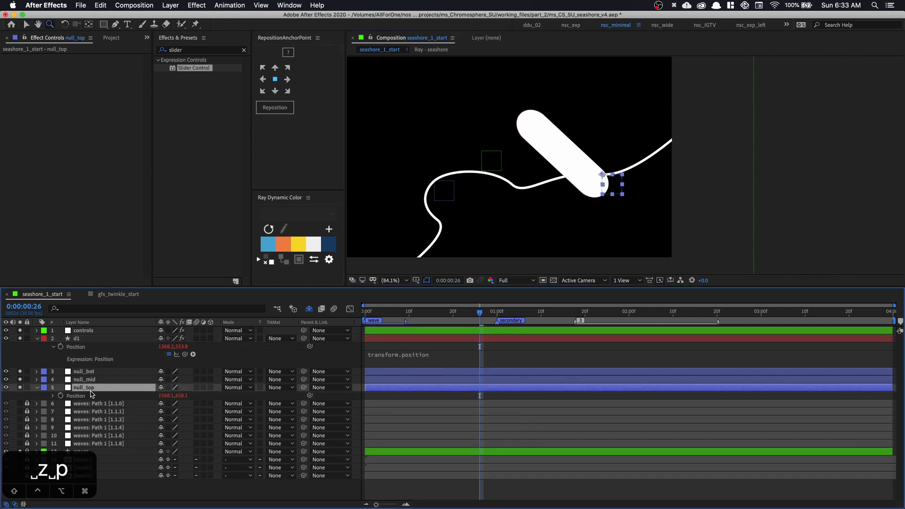
pyautogui.moveTo(91, 392)
pyautogui.mouseDown()
pyautogui.moveTo(94, 371)
pyautogui.moveTo(98, 392)
pyautogui.moveTo(92, 385)
pyautogui.mouseUp()
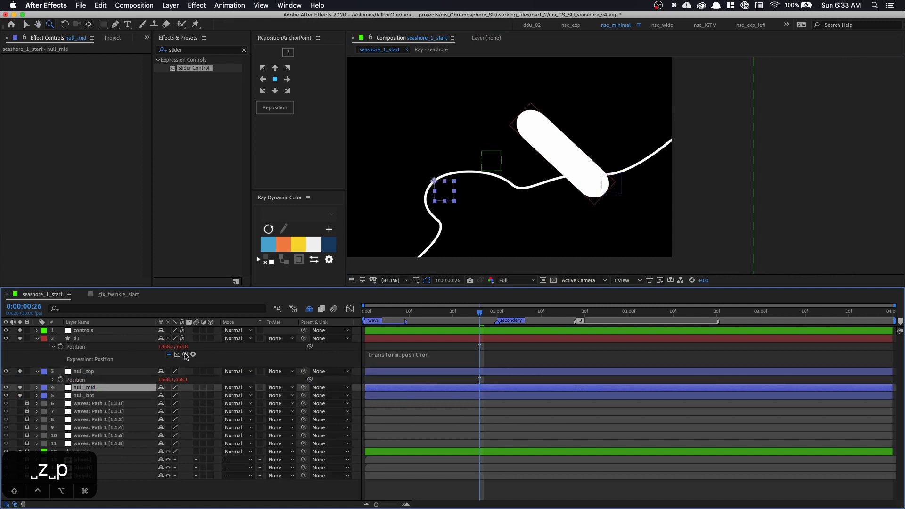
# Replace d1's Position expression with a tgt variable linked to null_top's Position: tgt = thisComp.layer("null_top").transform.position;.
pyautogui.click(437, 356)
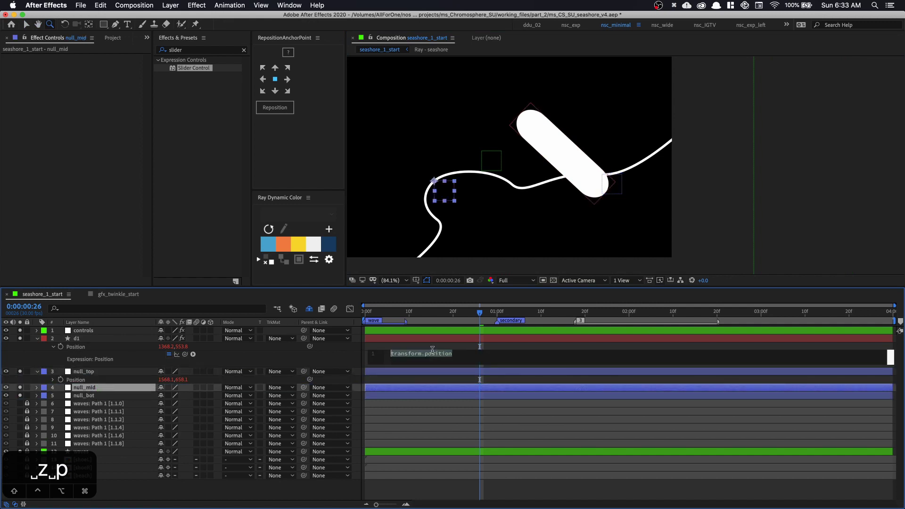
pyautogui.write('tgt =')
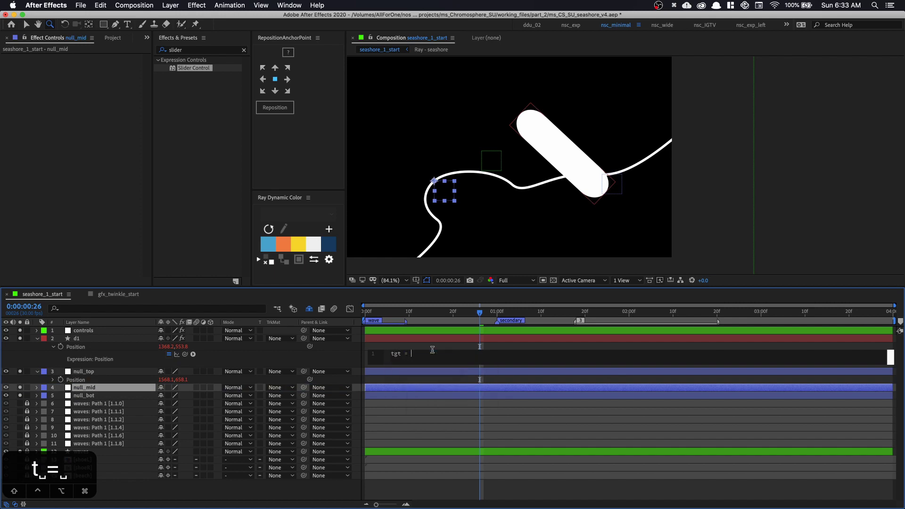
pyautogui.moveTo(186, 356); pyautogui.dragTo(76, 379)
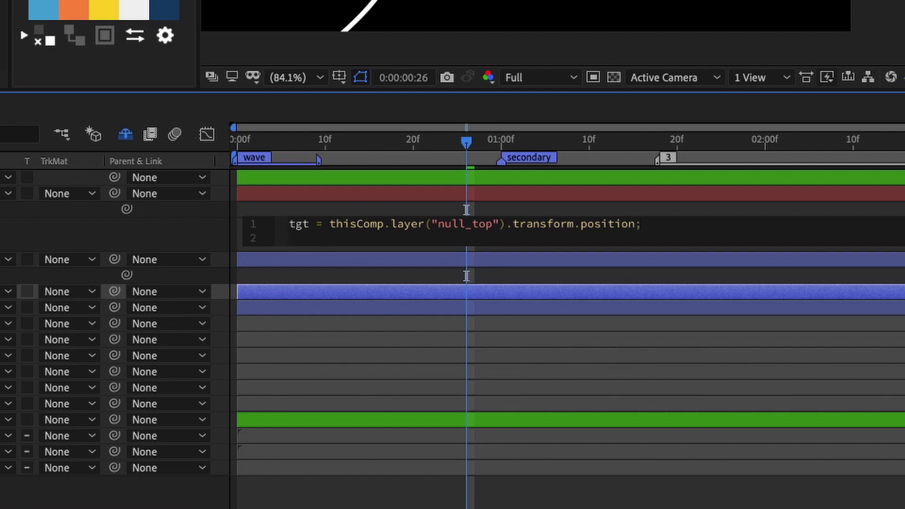
# Add a second line to the d1 Position expression: tgt.valueAtTime(time-delay)+value.
pyautogui.write('tgt')
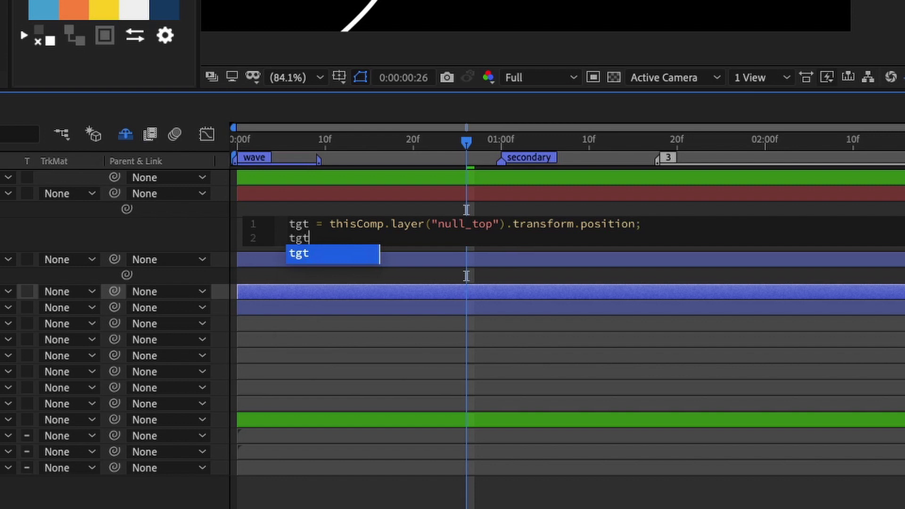
pyautogui.write(' valueA')
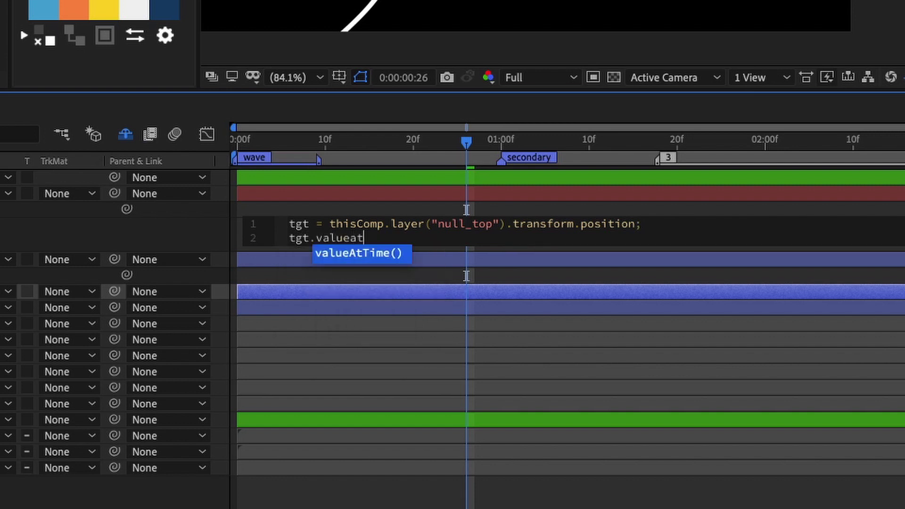
pyautogui.press('Return')
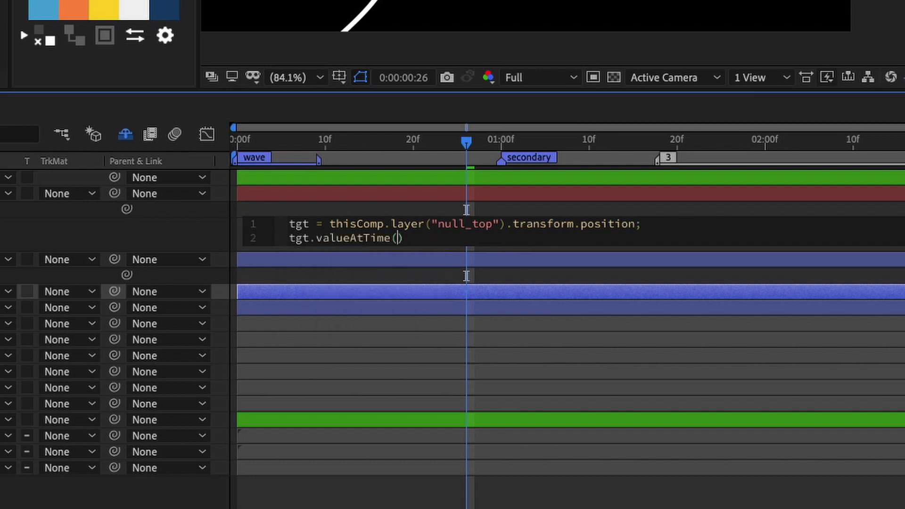
pyautogui.write('time-delay')
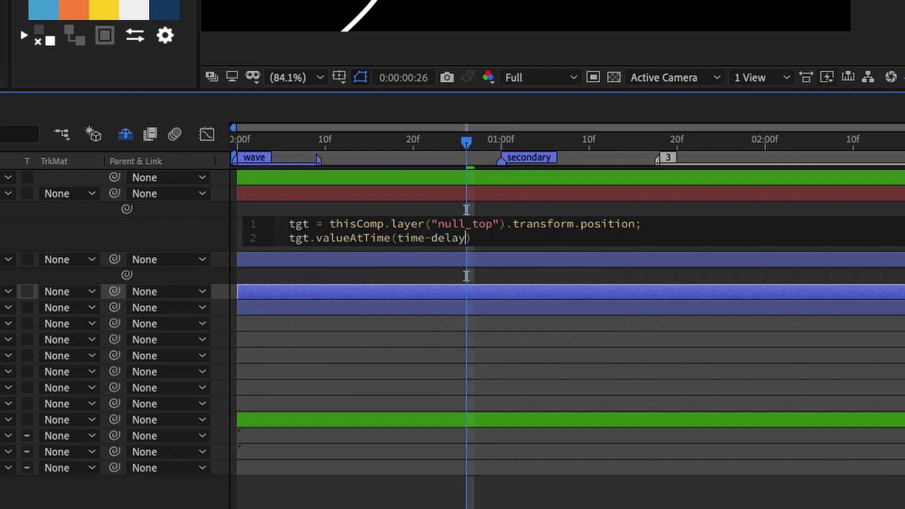
pyautogui.press('Right')
pyautogui.write('+value')
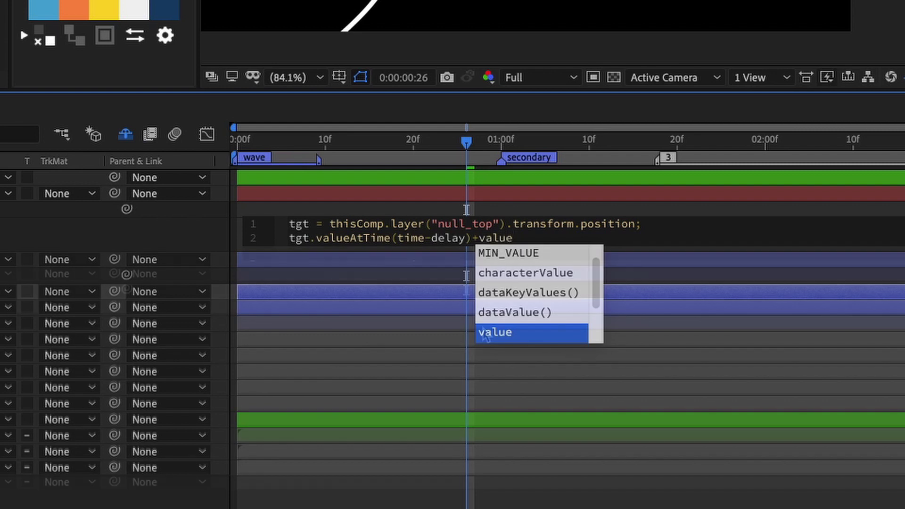
pyautogui.press('Return')
pyautogui.press('Return')
# Insert delay = framesToTime(3); as the first line of the expression and apply it.
pyautogui.press('Up')
pyautogui.write('delay')
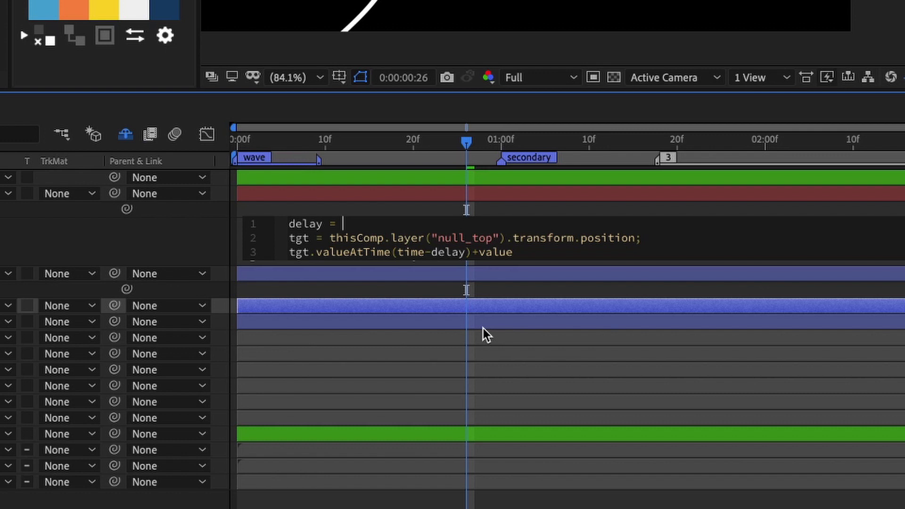
pyautogui.write('= frames')
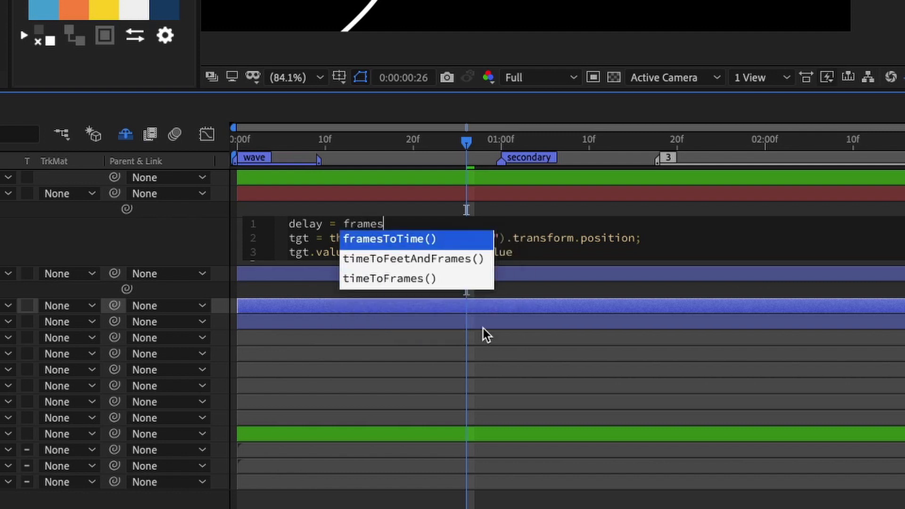
pyautogui.press('Return')
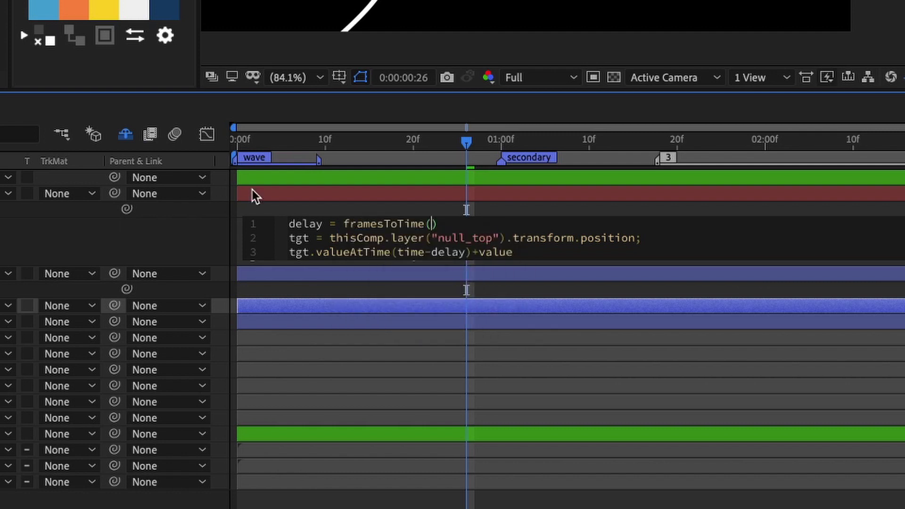
pyautogui.write('3')
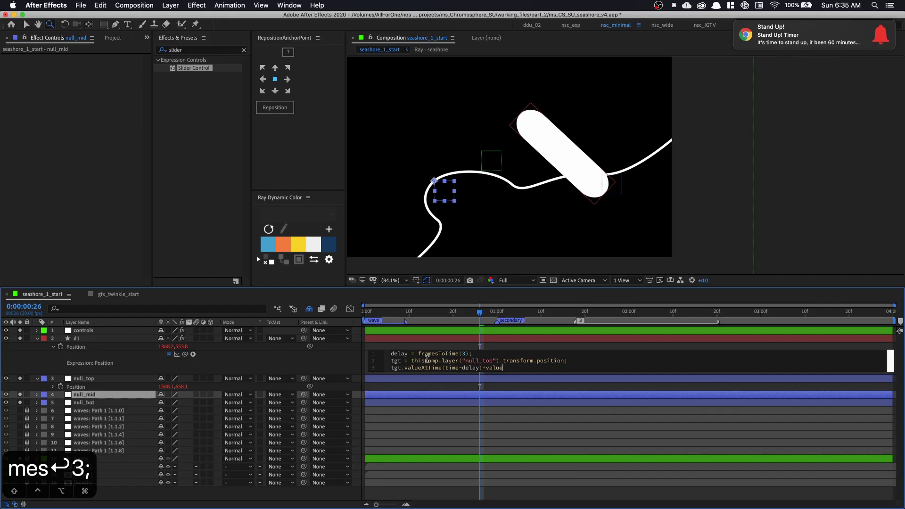
pyautogui.click(285, 362)
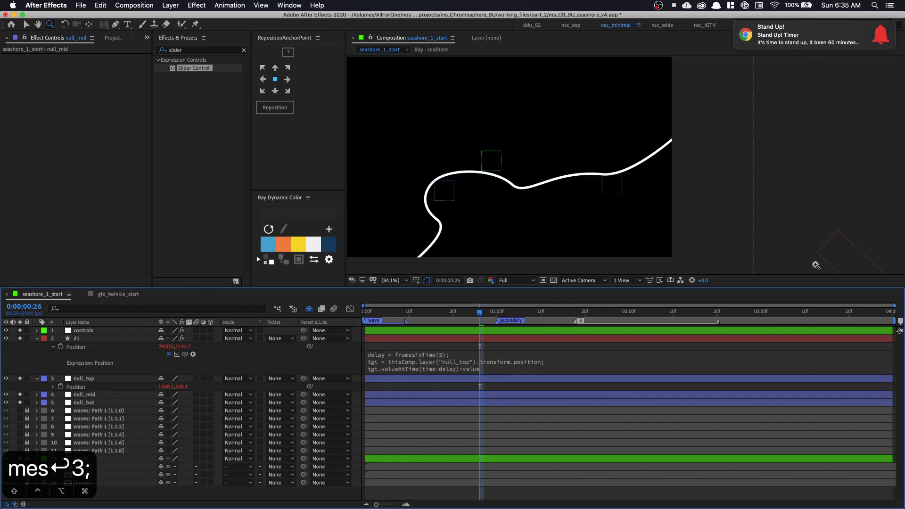
# Move the d1 shape from outside the frame back into the composition so it overlaps null_mid.
pyautogui.press('v')
pyautogui.click(848, 263)
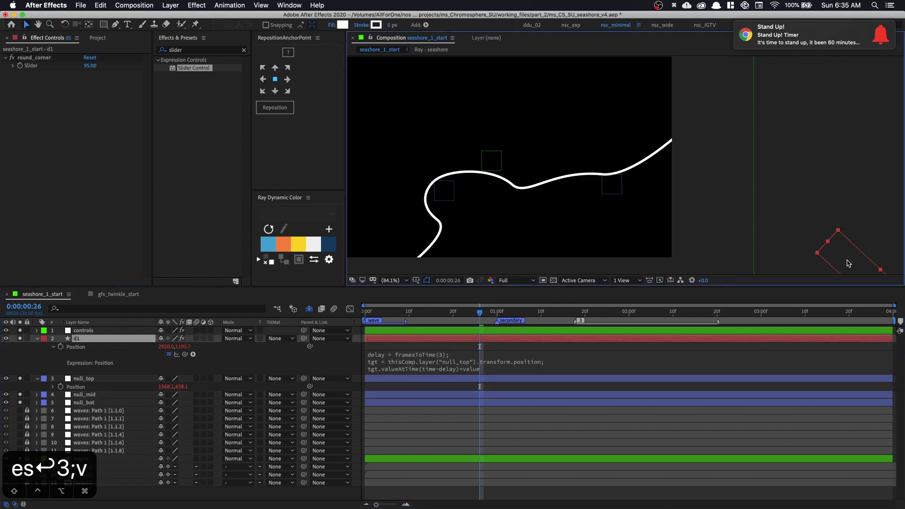
pyautogui.scroll(-3, 766, 238)
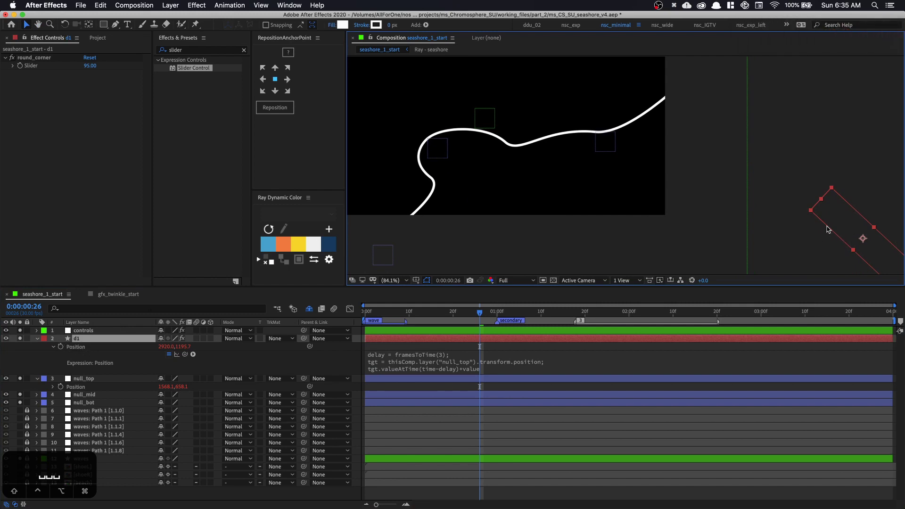
pyautogui.moveTo(878, 238); pyautogui.dragTo(431, 129)
pyautogui.moveTo(440, 133); pyautogui.dragTo(542, 184)
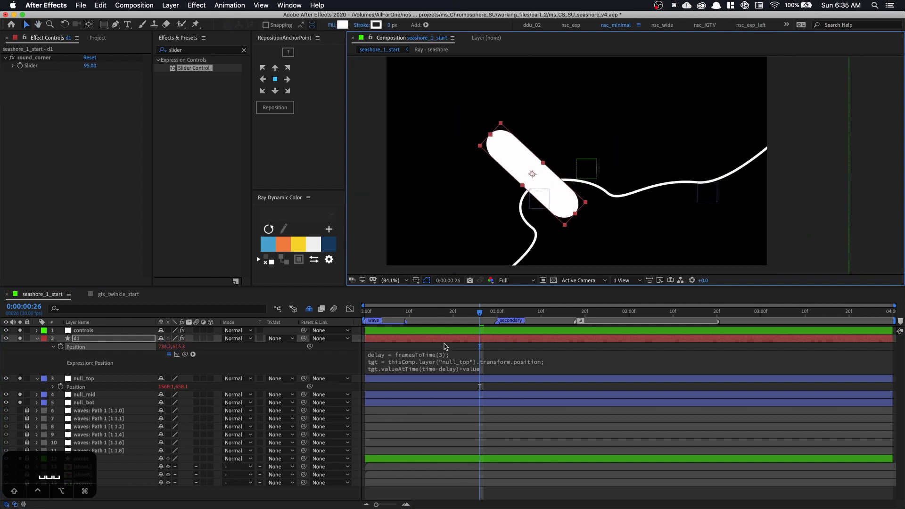
# Preview the delayed motion of d1 and scrub from the first frame to 0:00:00:23.
pyautogui.press('space')
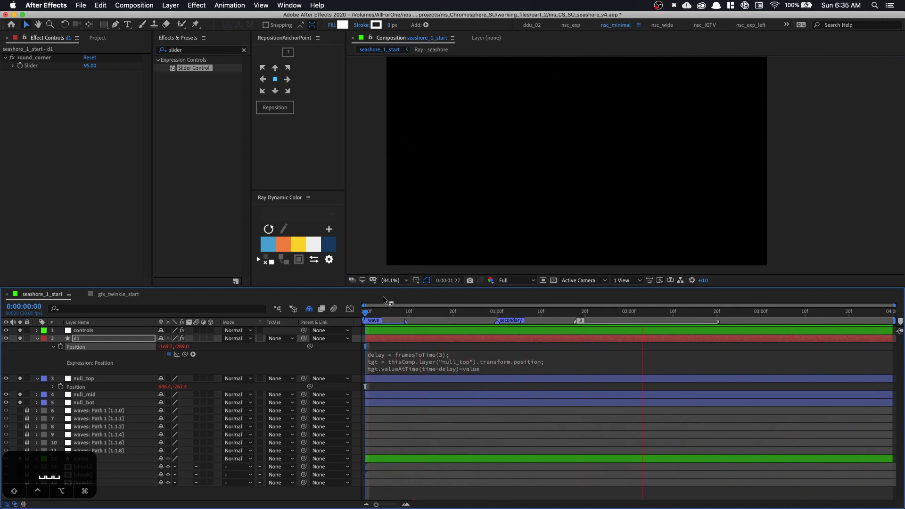
pyautogui.moveTo(368, 313); pyautogui.dragTo(459, 339)
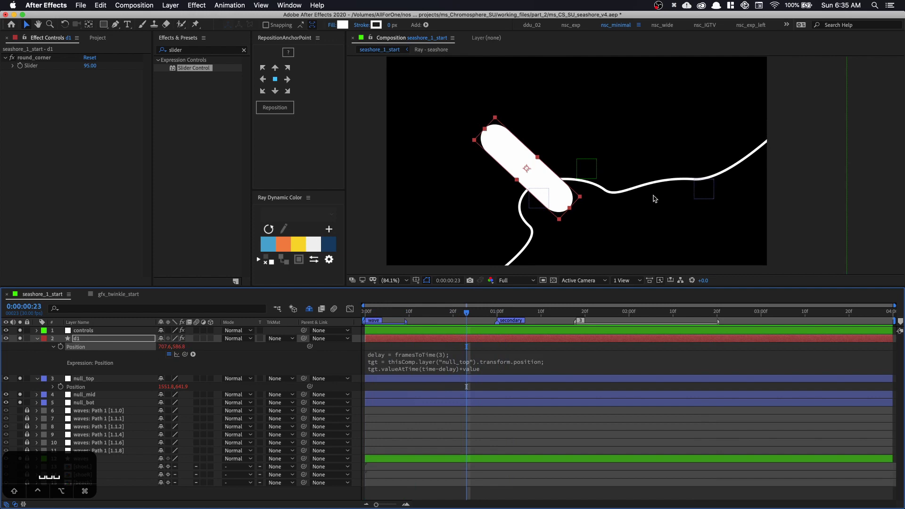
pyautogui.moveTo(450, 227); pyautogui.dragTo(471, 190)
pyautogui.press('v')
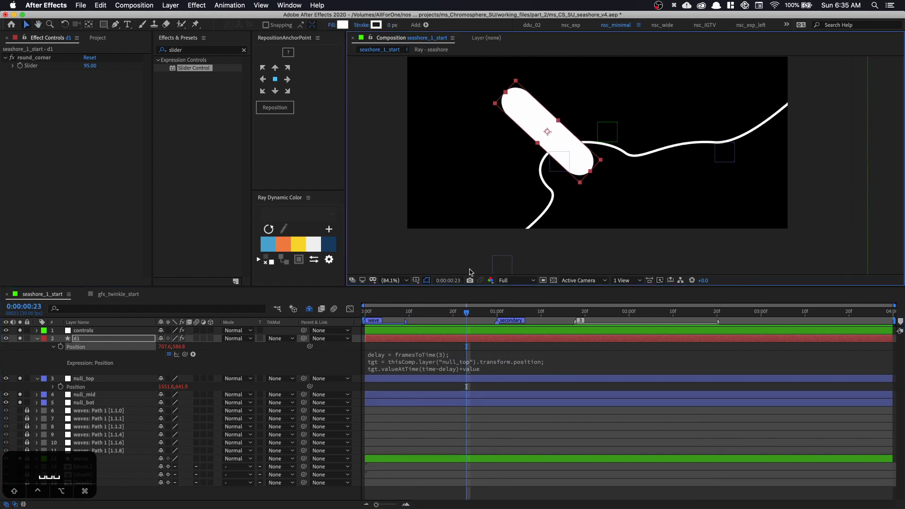
pyautogui.click(460, 364)
pyautogui.doubleClick(485, 359)
pyautogui.click(491, 360)
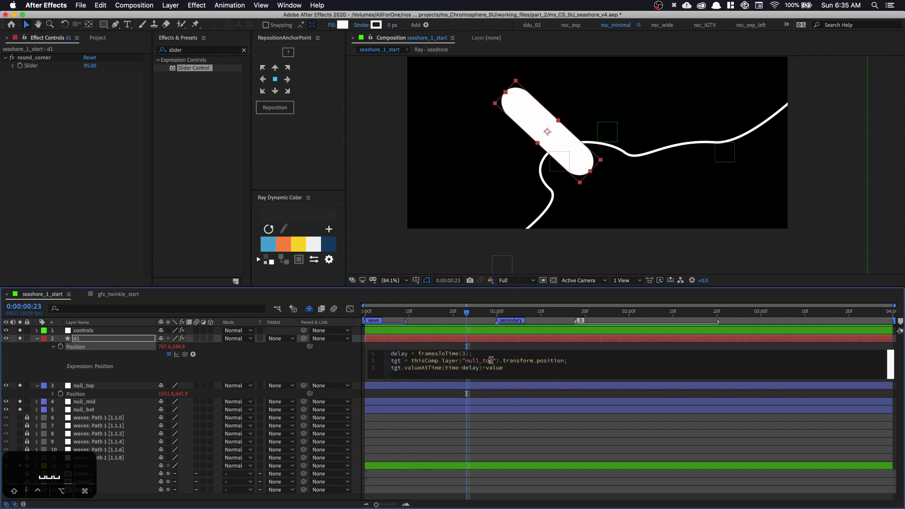
pyautogui.moveTo(491, 358); pyautogui.dragTo(483, 359)
# Add a Layer Control effect to d1 and set its Layer to null_mid.
pyautogui.click(110, 340)
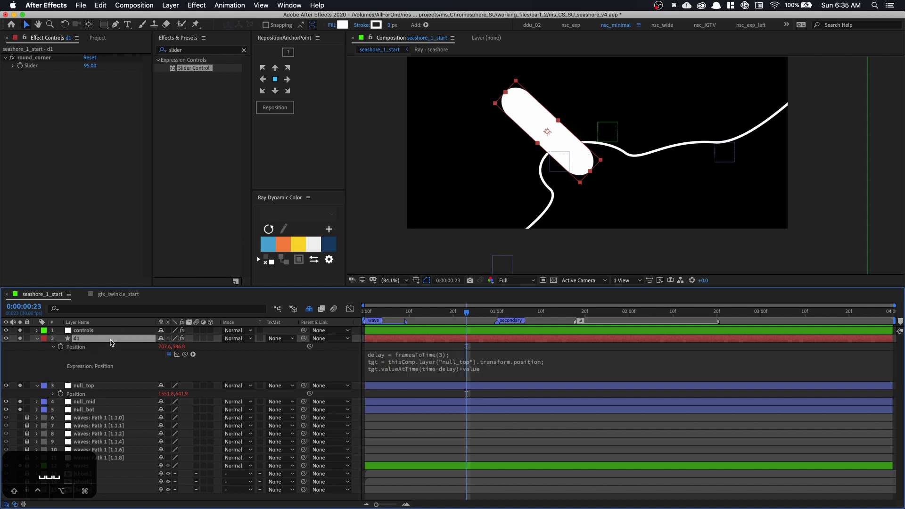
pyautogui.click(193, 50)
pyautogui.press('BackSpace')
pyautogui.press('BackSpace')
pyautogui.press('BackSpace')
pyautogui.press('BackSpace')
pyautogui.press('BackSpace')
pyautogui.press('BackSpace')
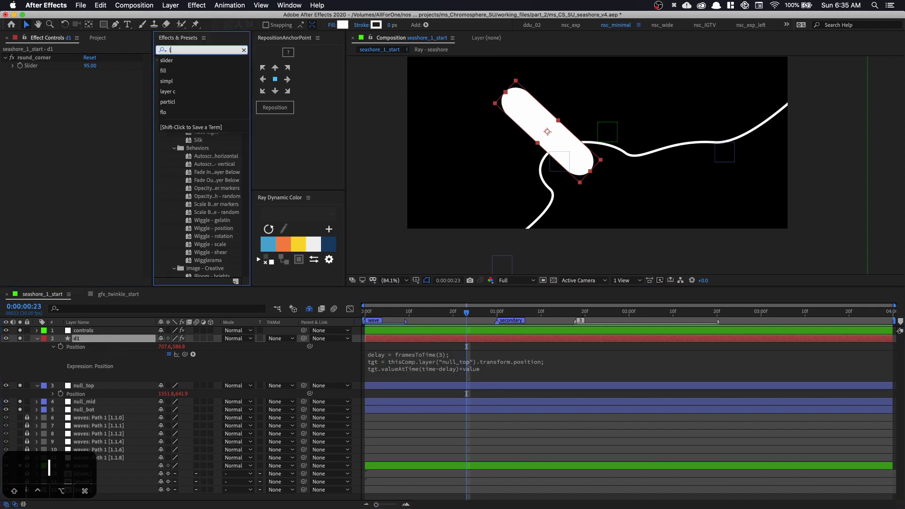
pyautogui.write('layer')
pyautogui.doubleClick(201, 141)
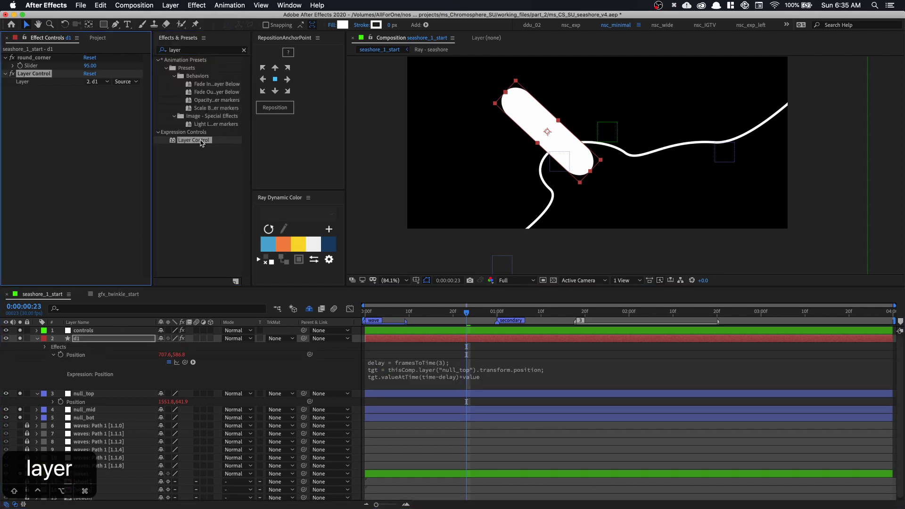
pyautogui.click(97, 81)
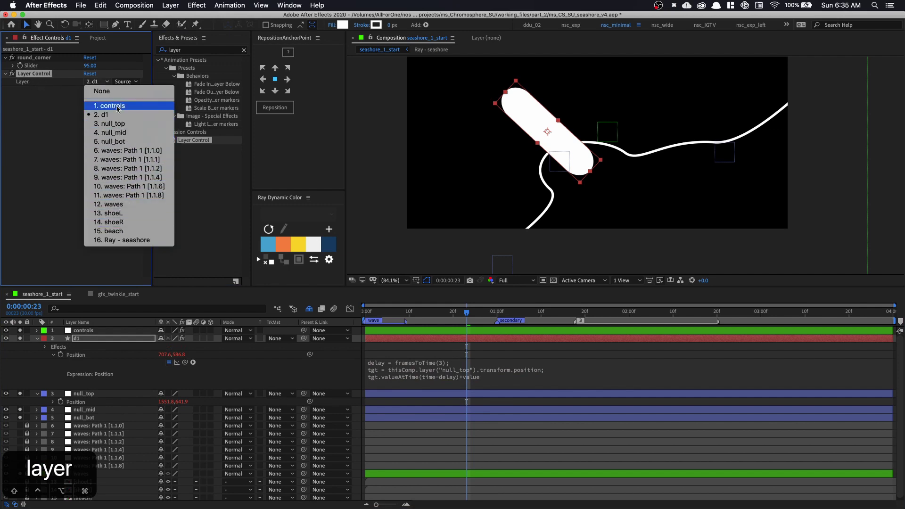
pyautogui.click(113, 132)
# Replace thisComp.layer("null_top") in the tgt line with a link to the Layer Control's Layer and apply the expression.
pyautogui.click(468, 375)
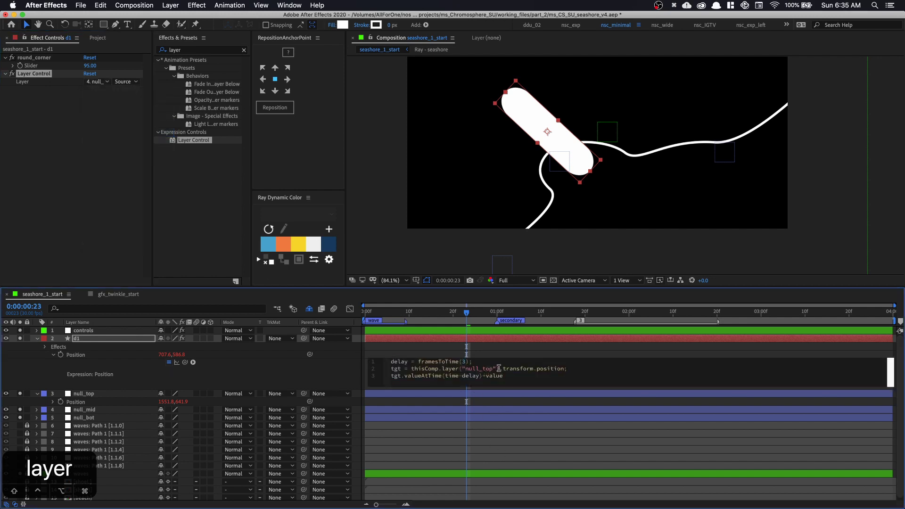
pyautogui.moveTo(498, 368); pyautogui.dragTo(408, 368)
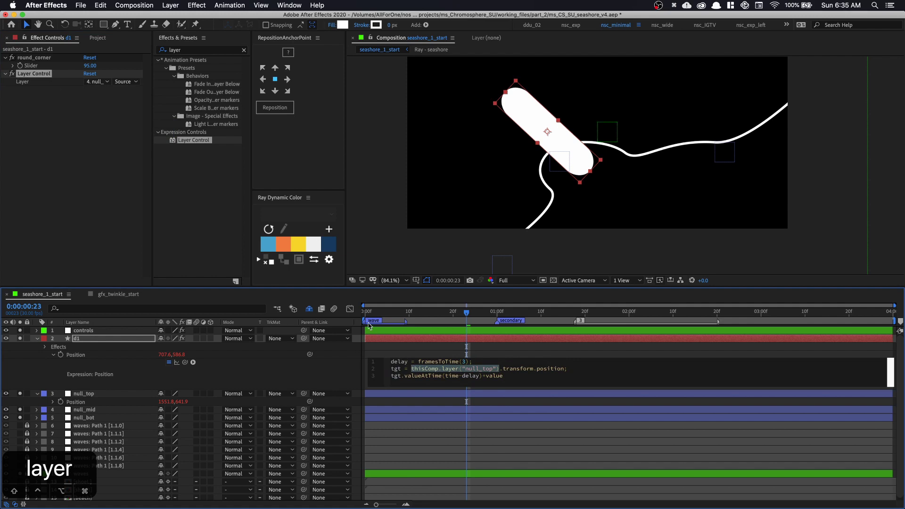
pyautogui.press('BackSpace')
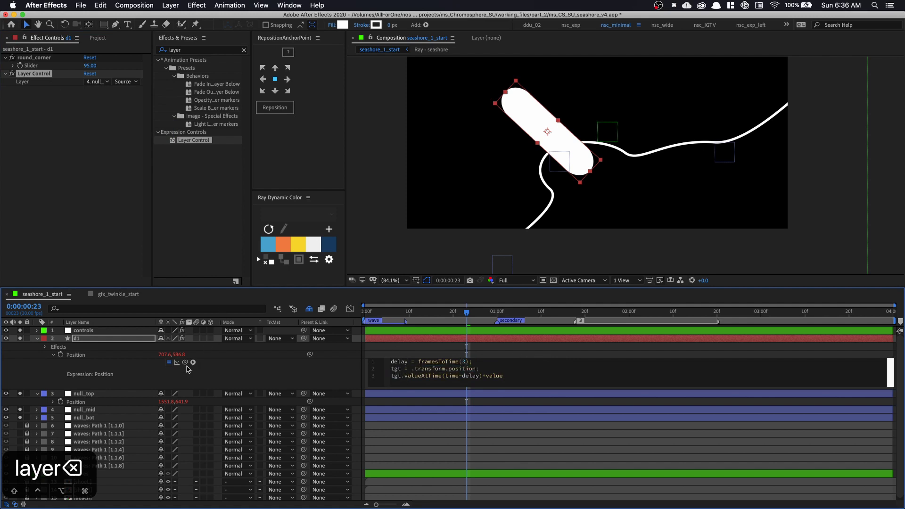
pyautogui.moveTo(186, 367); pyautogui.dragTo(30, 83)
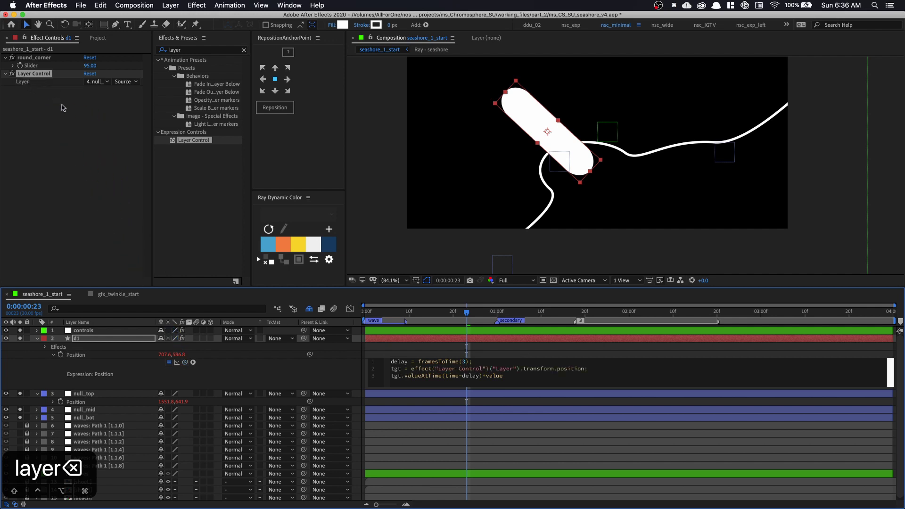
pyautogui.click(100, 104)
# Try null_bot as the Layer Control's target and set it to null_top.
pyautogui.click(102, 81)
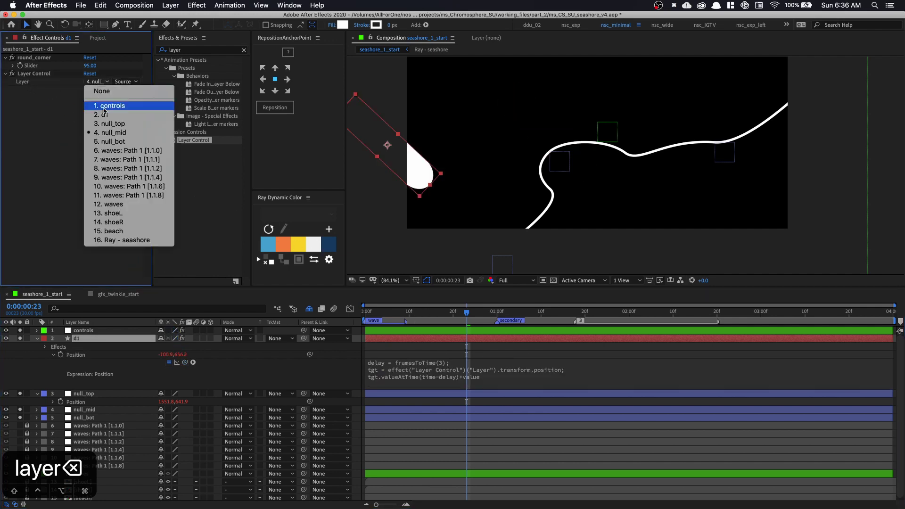
pyautogui.click(116, 141)
pyautogui.click(108, 83)
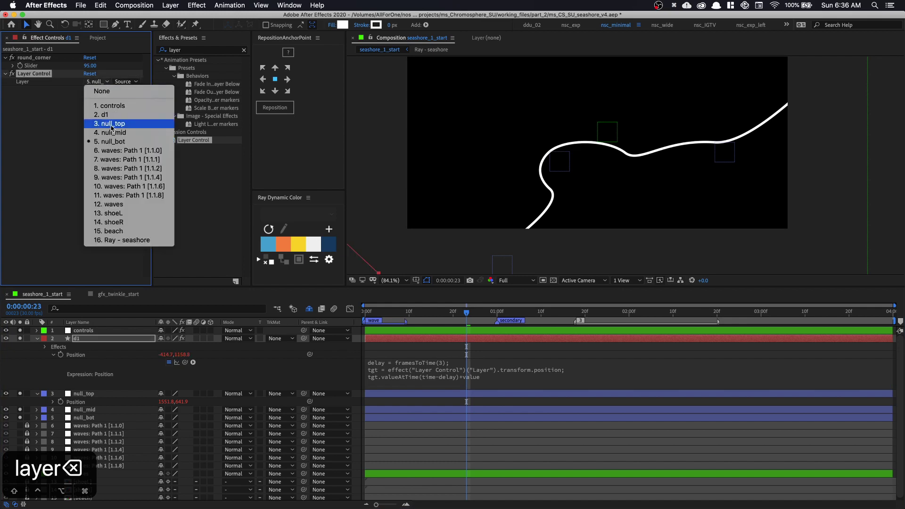
pyautogui.click(111, 123)
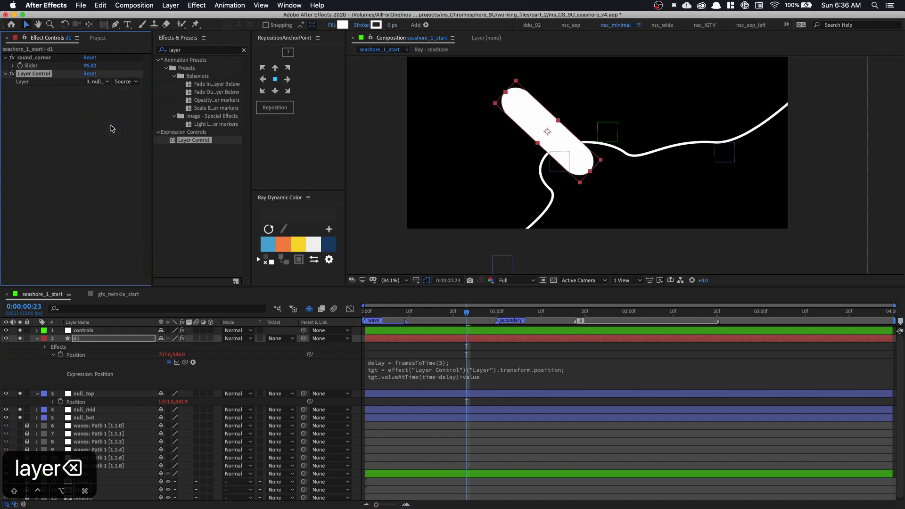
# Add an inc line to d1's Position expression and move tgt.valueAtTime(time-delay) into it as its value.
pyautogui.click(492, 379)
pyautogui.click(494, 376)
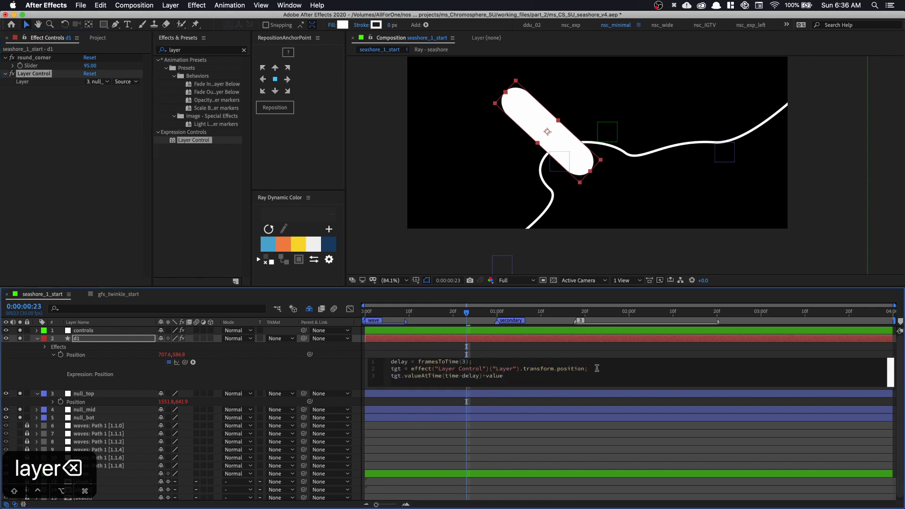
pyautogui.press('Return')
pyautogui.write('inc')
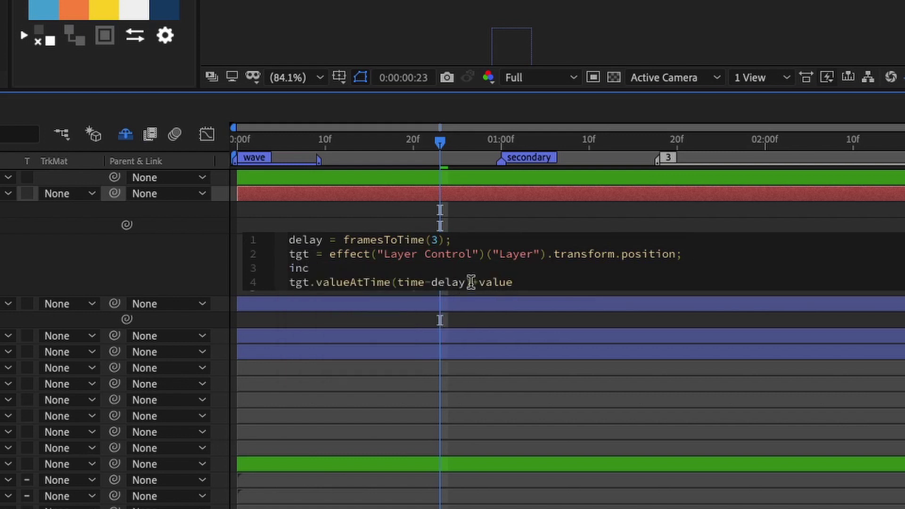
pyautogui.moveTo(471, 282); pyautogui.dragTo(289, 282)
pyautogui.hotkey('ctrl', 'x')
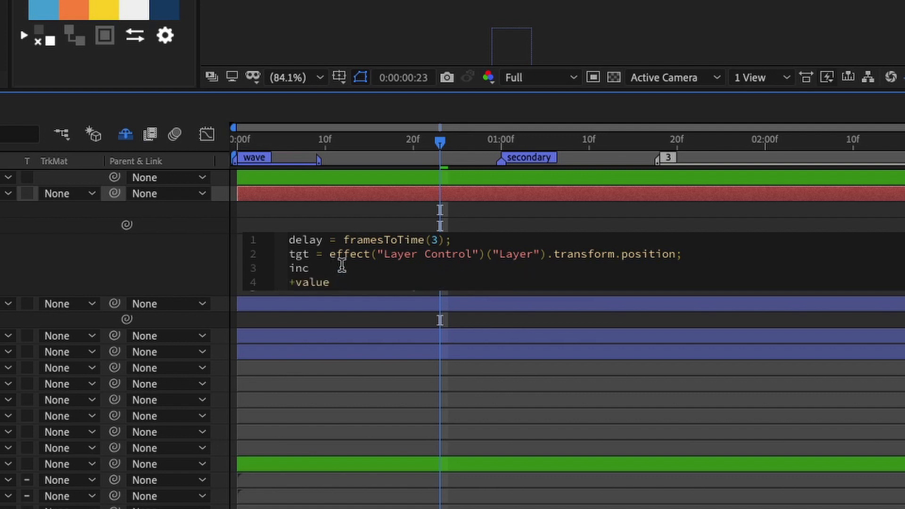
pyautogui.click(342, 264)
pyautogui.hotkey('ctrl', 'v')
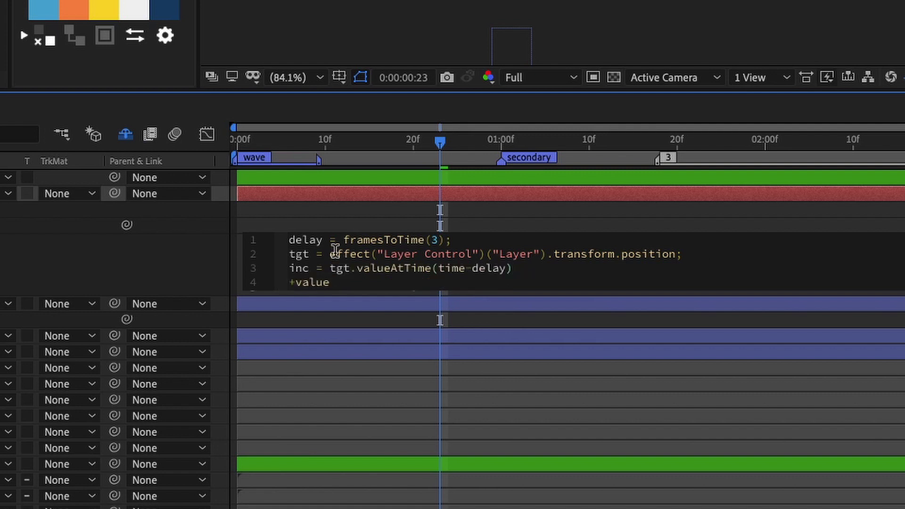
# Subtract tgt.valueAtTime(0) from the delayed value in the inc line and apply the expression.
pyautogui.moveTo(518, 268); pyautogui.dragTo(330, 268)
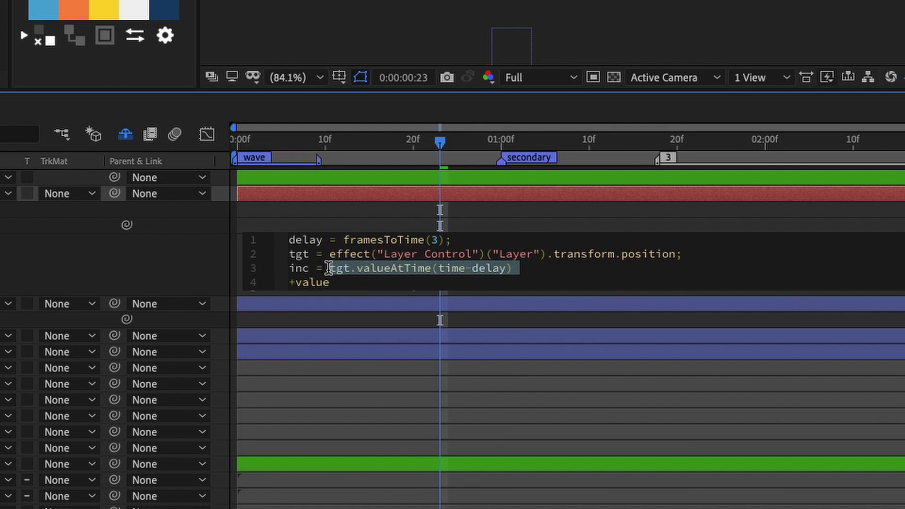
pyautogui.click(518, 267)
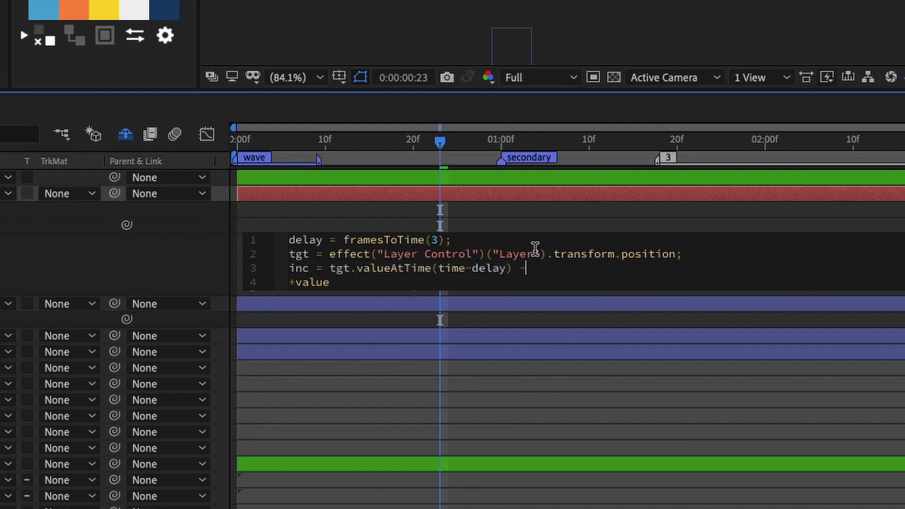
pyautogui.hotkey('ctrl', 'v')
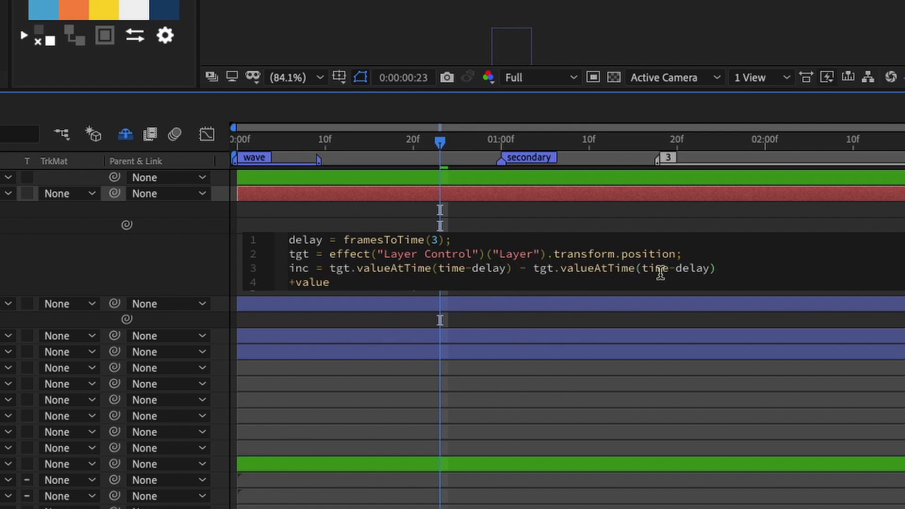
pyautogui.moveTo(642, 268); pyautogui.dragTo(703, 264)
pyautogui.write('0')
pyautogui.click(705, 219)
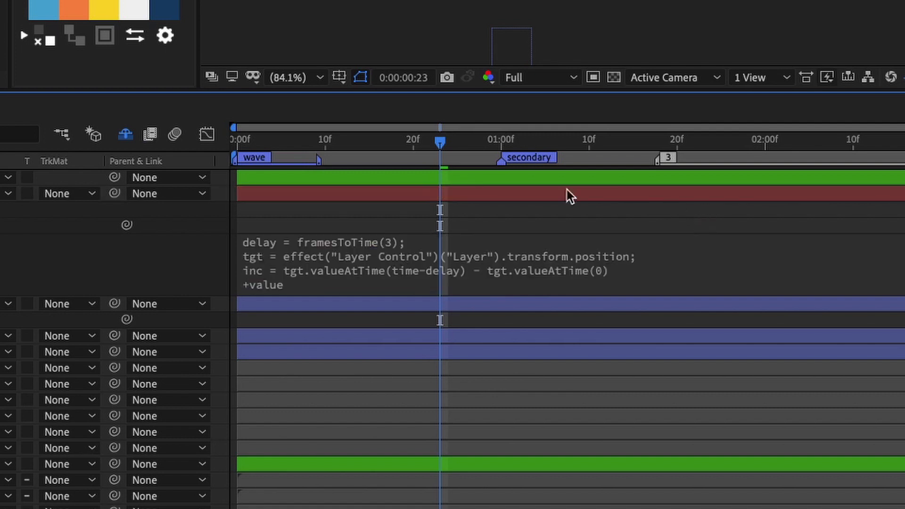
# Change the last line of d1's Position expression to inc+value.
pyautogui.click(282, 268)
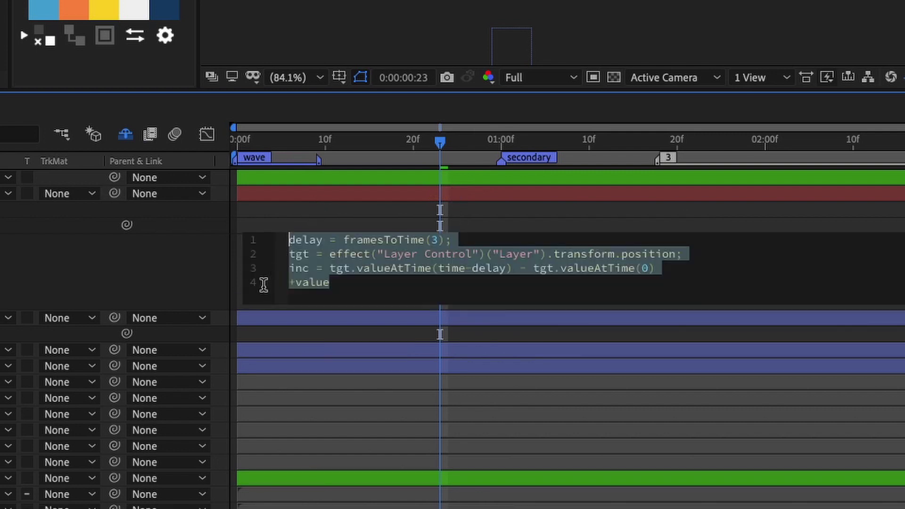
pyautogui.click(290, 281)
pyautogui.write('inc')
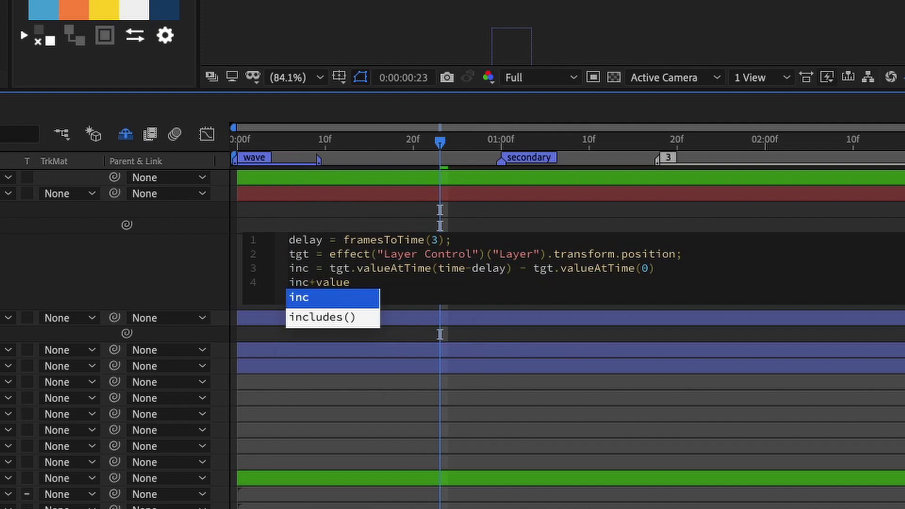
# Try null_mid and null_bot as d1's Layer Control target and return it to null_top.
pyautogui.click(97, 81)
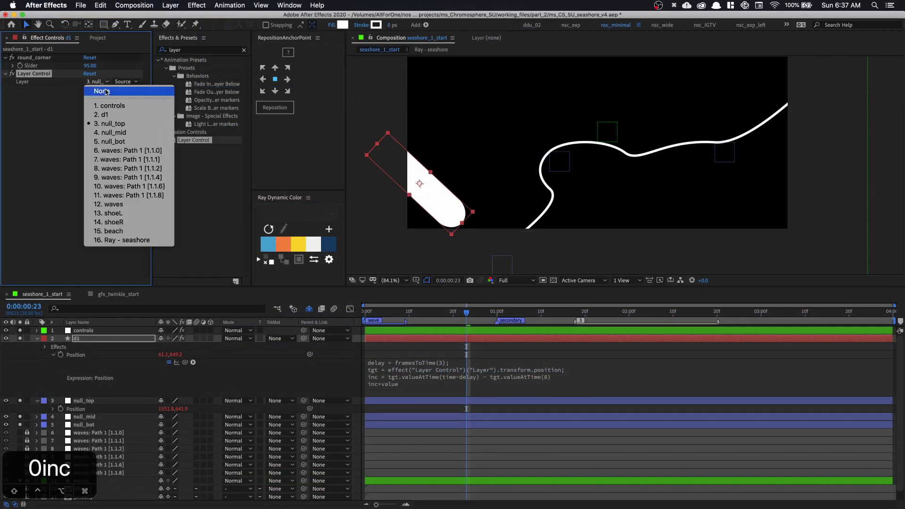
pyautogui.click(106, 132)
pyautogui.click(97, 82)
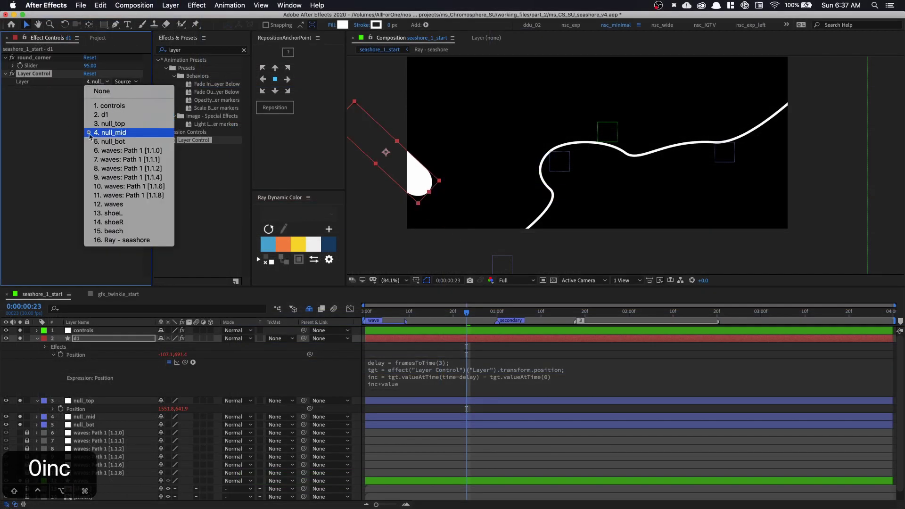
pyautogui.click(106, 141)
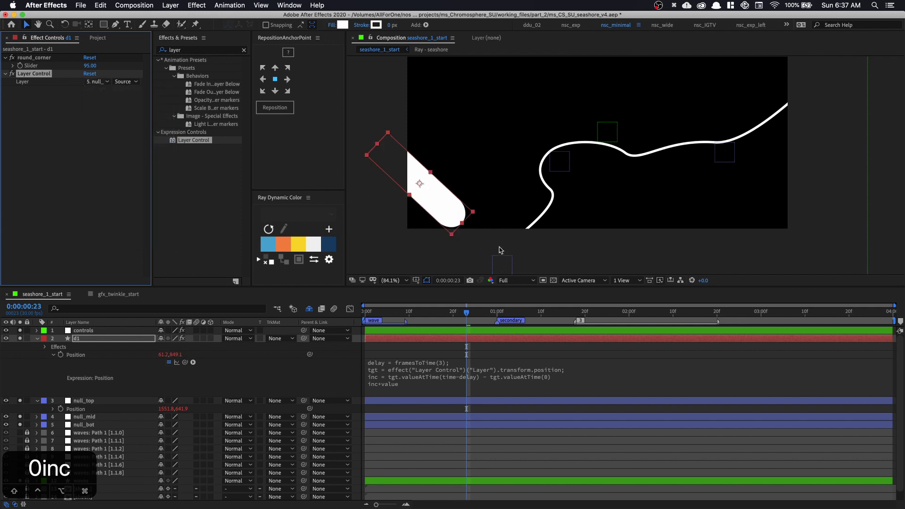
pyautogui.click(106, 81)
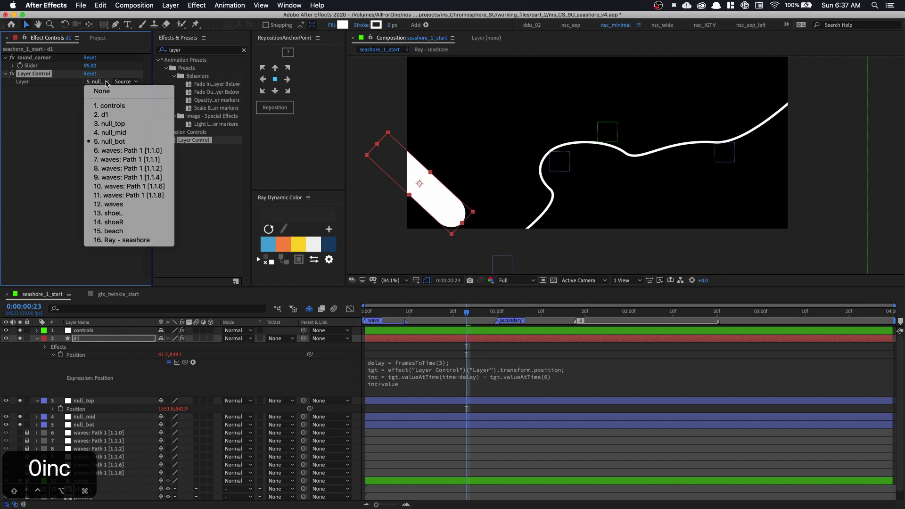
pyautogui.click(115, 124)
# Move d1 onto the right part of the wave near null_top and preview the motion from the first frame.
pyautogui.moveTo(415, 197); pyautogui.dragTo(706, 178)
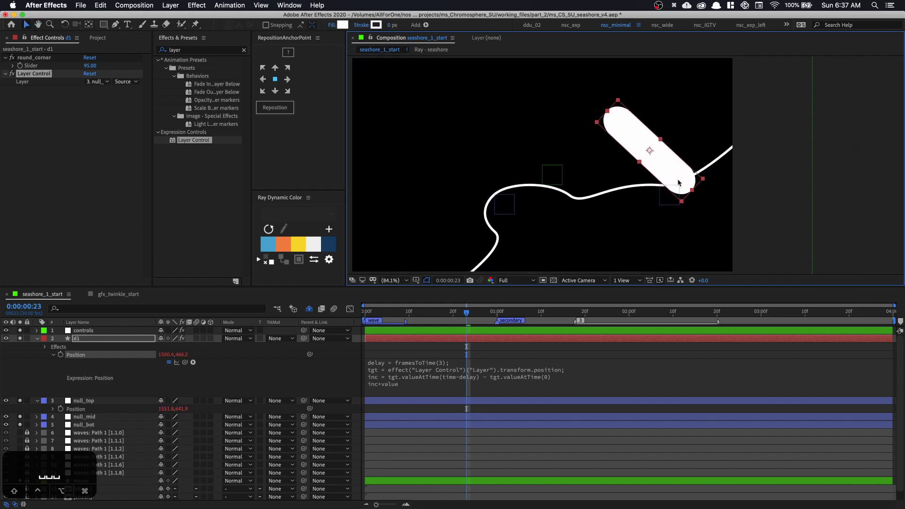
pyautogui.moveTo(406, 314); pyautogui.dragTo(343, 316)
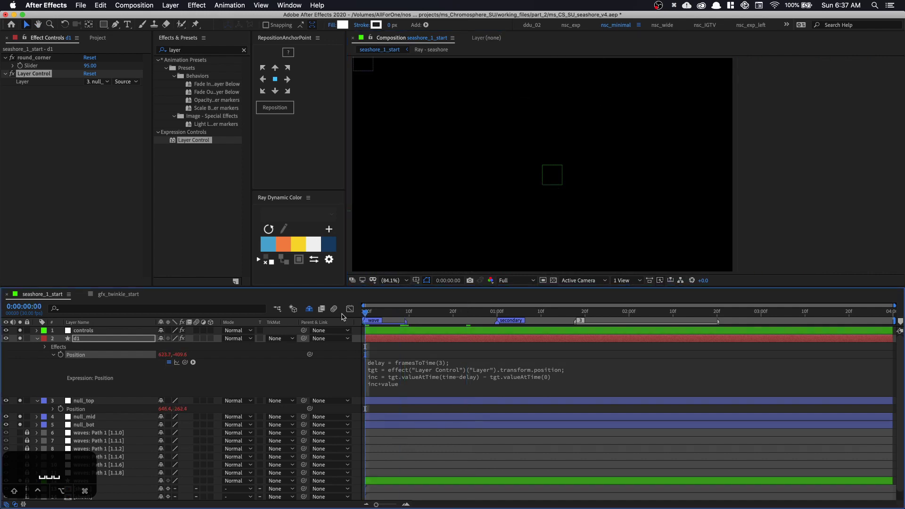
pyautogui.press('space')
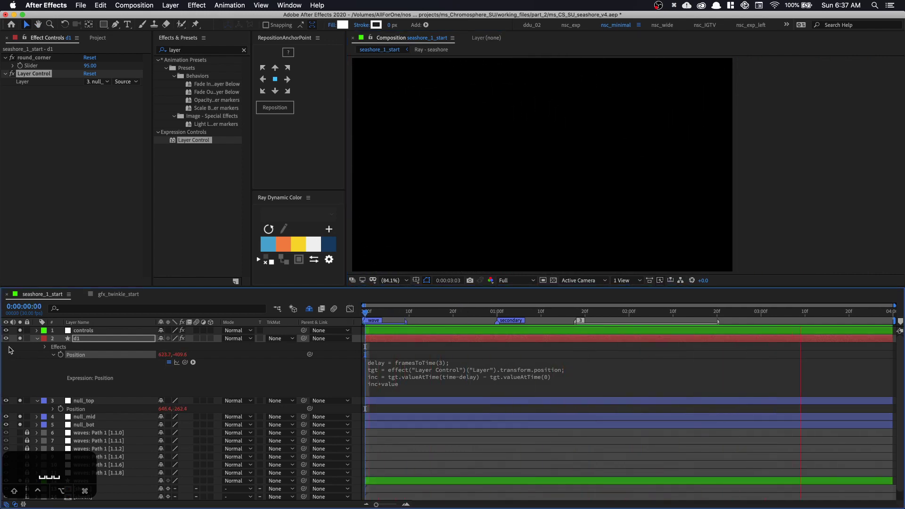
# Collapse the open properties of d1 and null_top, and select d1 with the time at 0:00:00:29.
pyautogui.press('u')
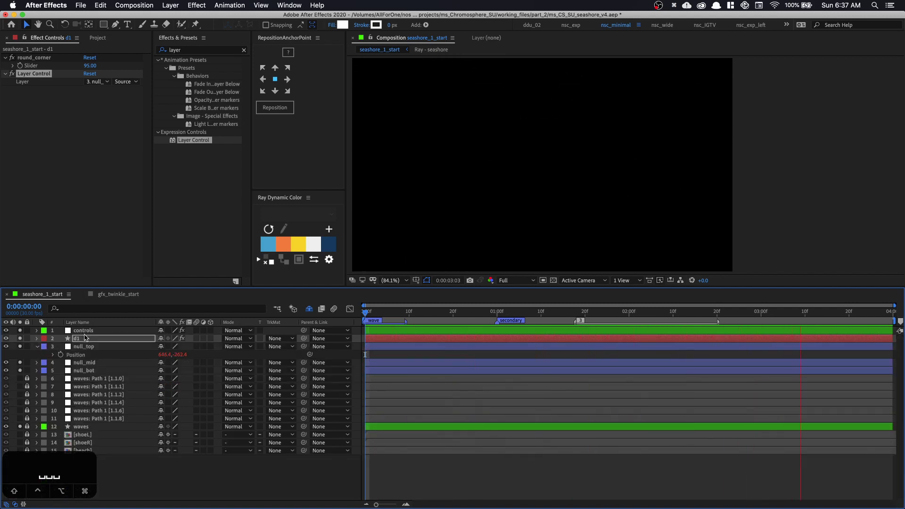
pyautogui.click(87, 338)
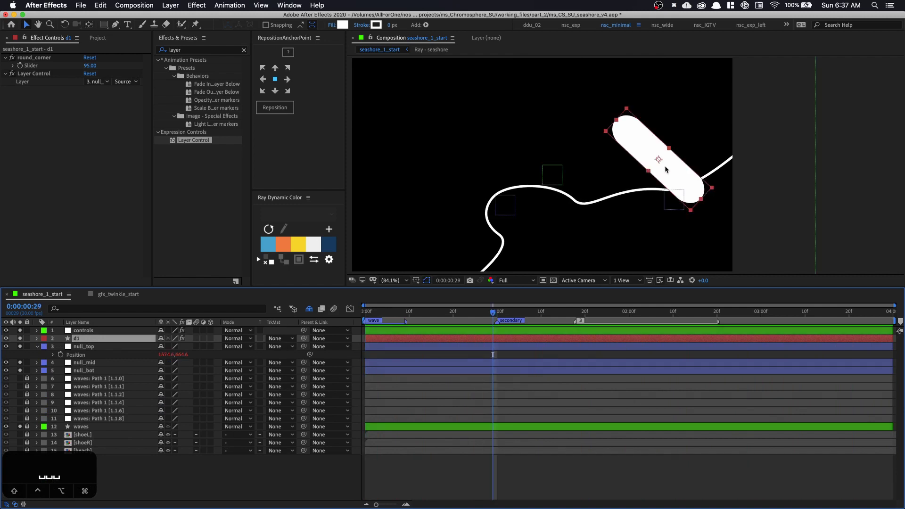
pyautogui.press('w')
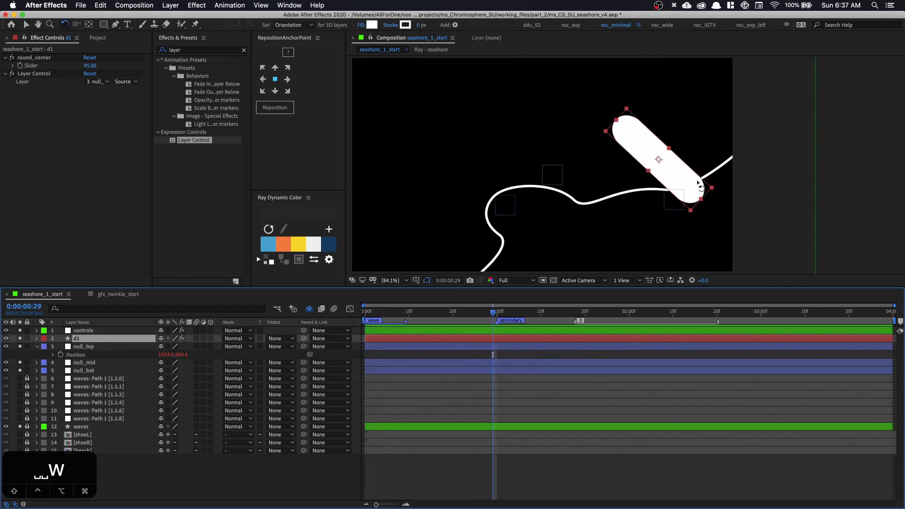
pyautogui.click(38, 346)
pyautogui.click(101, 339)
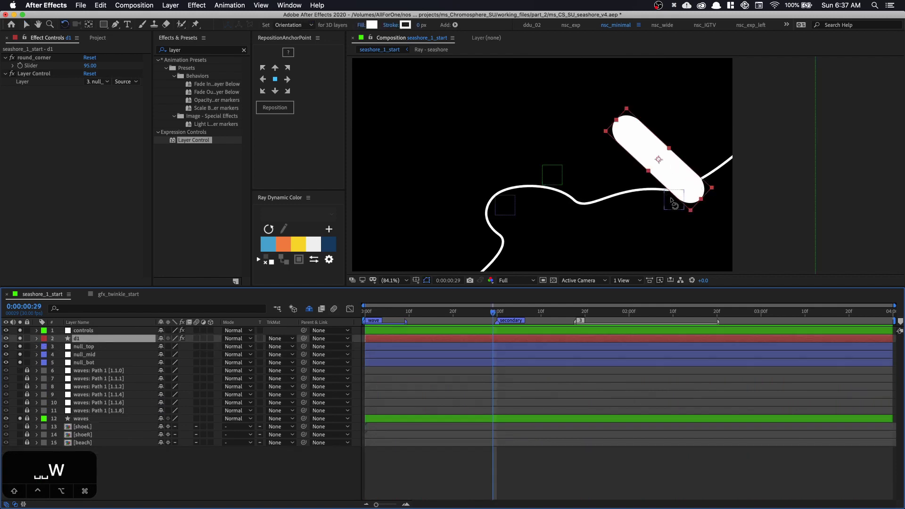
# Duplicate d1 twice, and shrink d2 and place it on the wave to the lower left of d1.
pyautogui.press('space')
pyautogui.moveTo(463, 245); pyautogui.dragTo(493, 217)
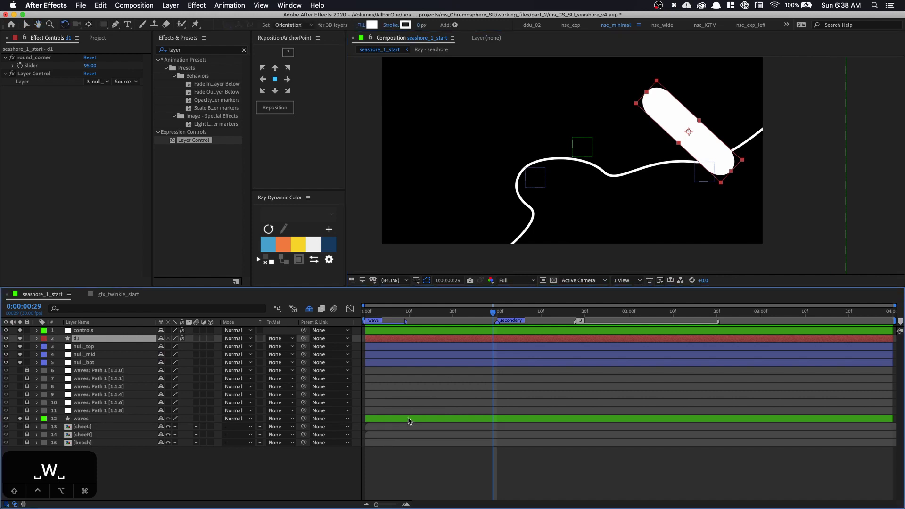
pyautogui.click(409, 420)
pyautogui.press('space')
pyautogui.moveTo(693, 145); pyautogui.dragTo(672, 173)
pyautogui.press('v')
pyautogui.click(677, 175)
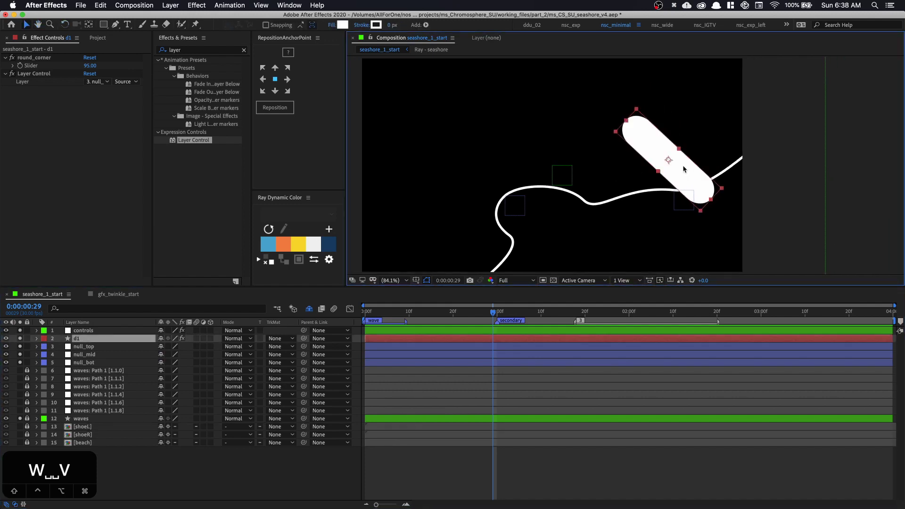
pyautogui.press('super+d')
pyautogui.press('super+d')
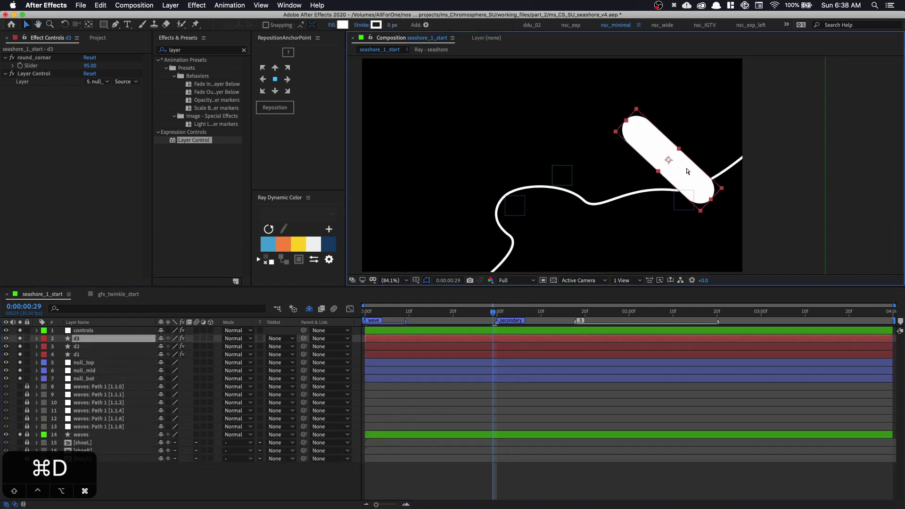
pyautogui.click(99, 346)
pyautogui.moveTo(682, 155); pyautogui.dragTo(639, 198)
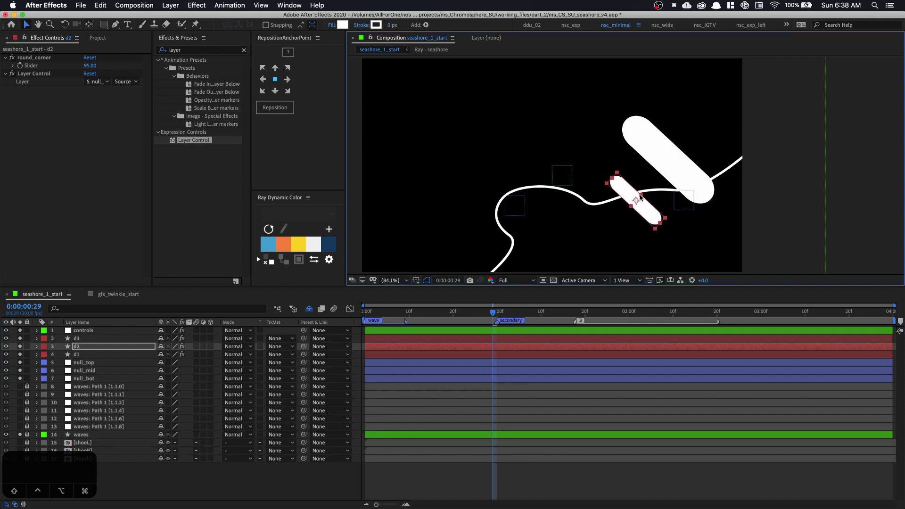
# Duplicate d3 as d4, and shrink the copy and place it at the wave's right end, overlapping the frame edge.
pyautogui.click(691, 163)
pyautogui.press('super+d')
pyautogui.moveTo(692, 163); pyautogui.dragTo(702, 114)
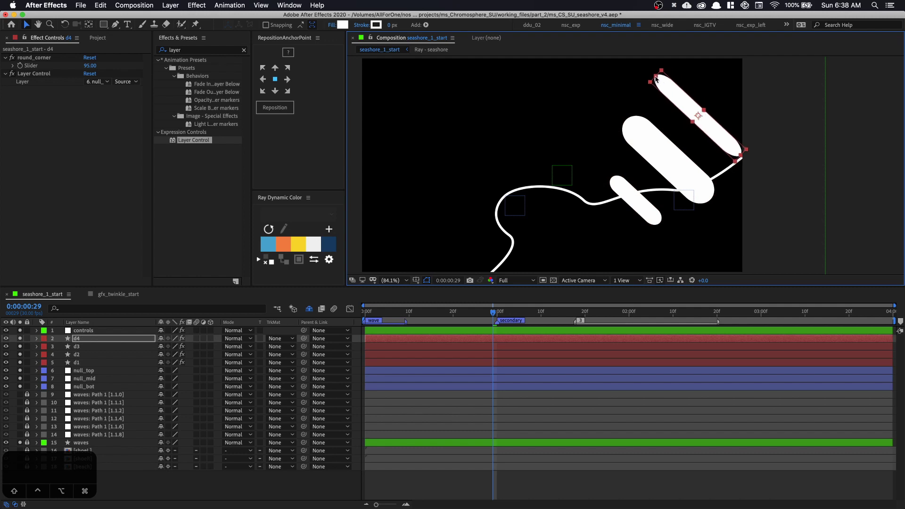
pyautogui.moveTo(656, 77); pyautogui.dragTo(676, 91)
pyautogui.moveTo(702, 118); pyautogui.dragTo(730, 148)
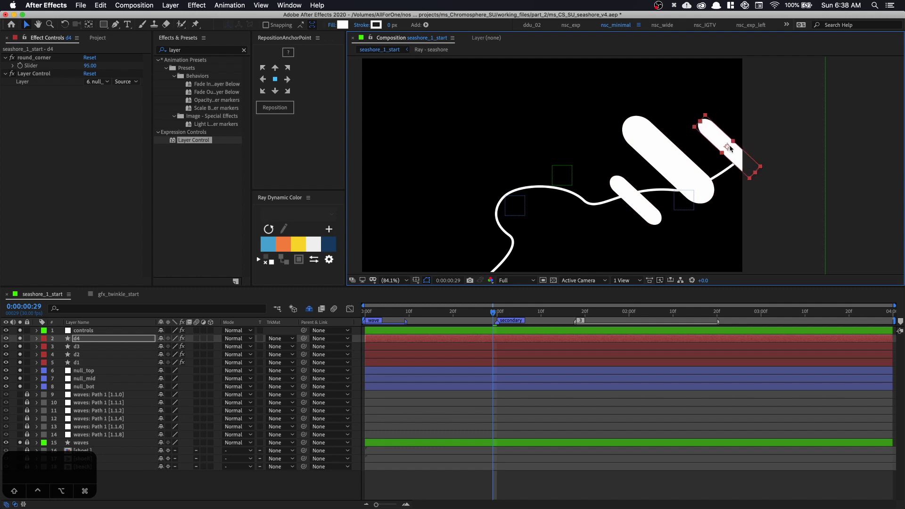
# Move d3 to the wave's left bend near null_mid and place it above d4 in the layer order.
pyautogui.moveTo(658, 173); pyautogui.dragTo(526, 181)
pyautogui.press('space')
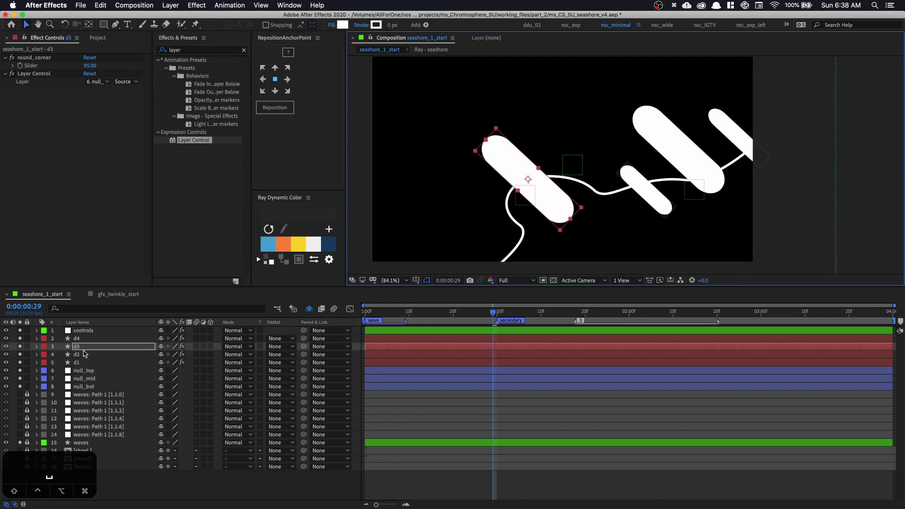
pyautogui.moveTo(84, 349); pyautogui.dragTo(86, 338)
# Set d3's Layer Control to null_mid and scale the shape down to about half its length.
pyautogui.click(104, 82)
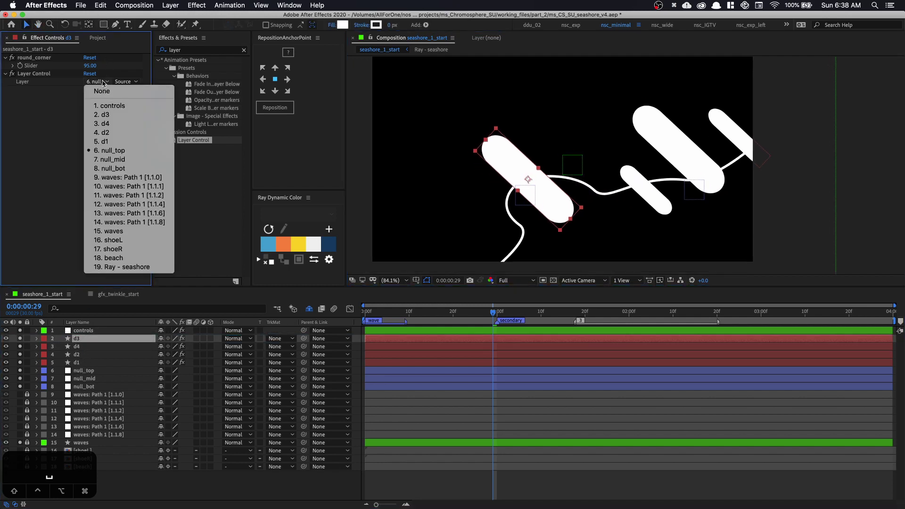
pyautogui.click(122, 159)
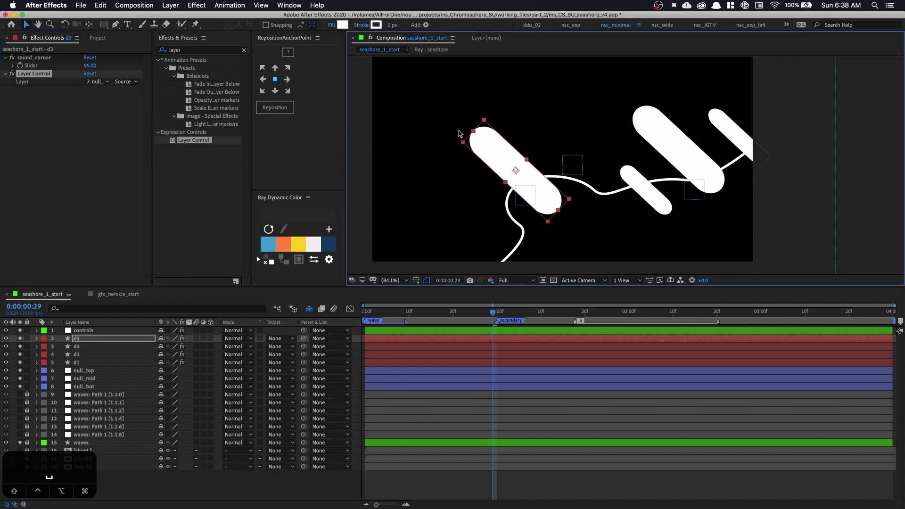
pyautogui.moveTo(474, 131); pyautogui.dragTo(520, 155)
pyautogui.press('cmd+d')
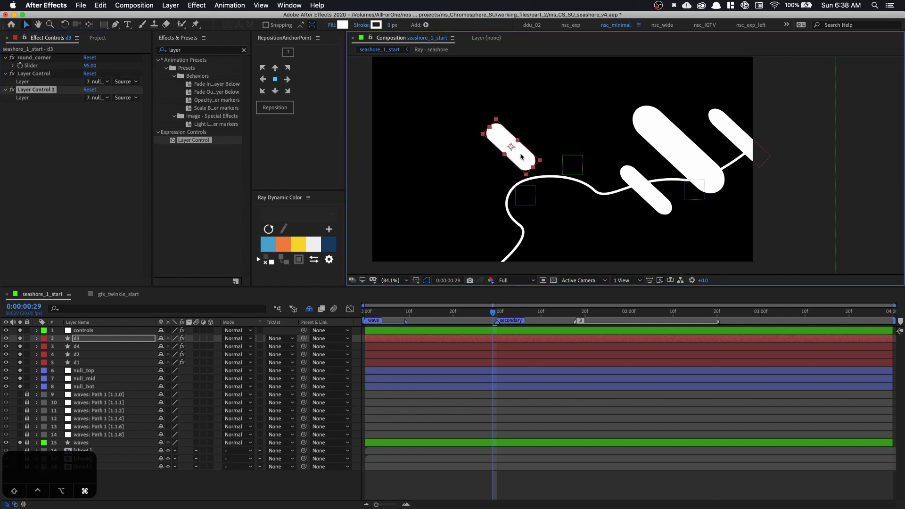
pyautogui.press('super+z')
pyautogui.press('super+z')
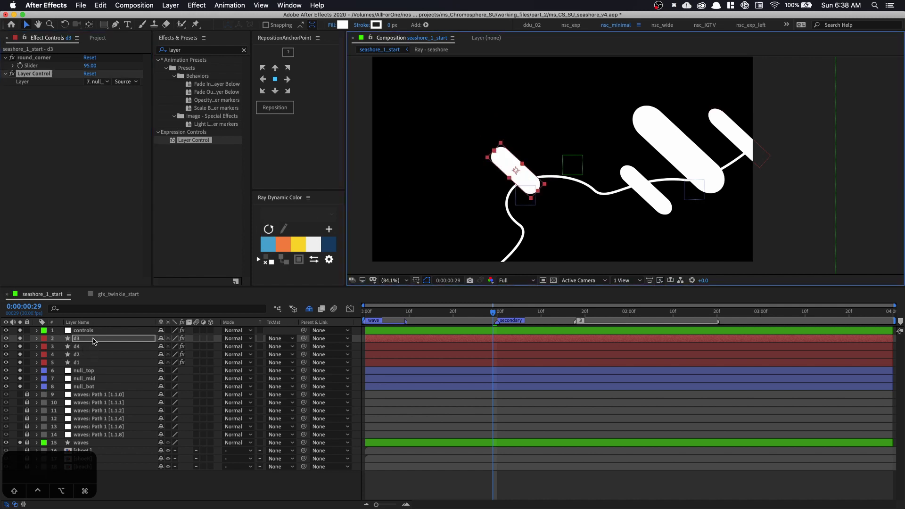
# Duplicate the d3 layer and place the copy, d5, just above it near the wave's left bend.
pyautogui.click(94, 342)
pyautogui.press('super+d')
pyautogui.moveTo(527, 179); pyautogui.dragTo(517, 152)
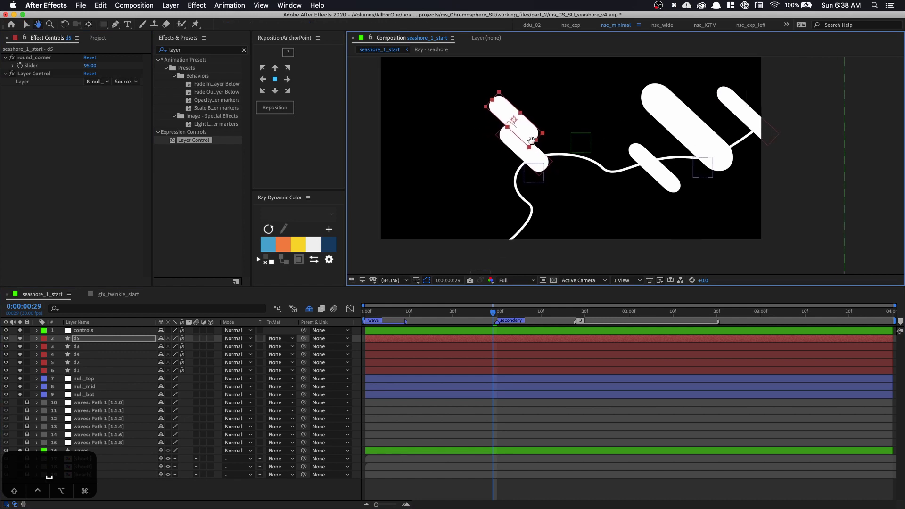
# Duplicate d5 as d6, set its Layer Control to null_bot, and place the copy at the wave's lower end on the frame edge.
pyautogui.scroll(-2, 791, 112)
pyautogui.press('super+d')
pyautogui.moveTo(520, 136); pyautogui.dragTo(508, 263)
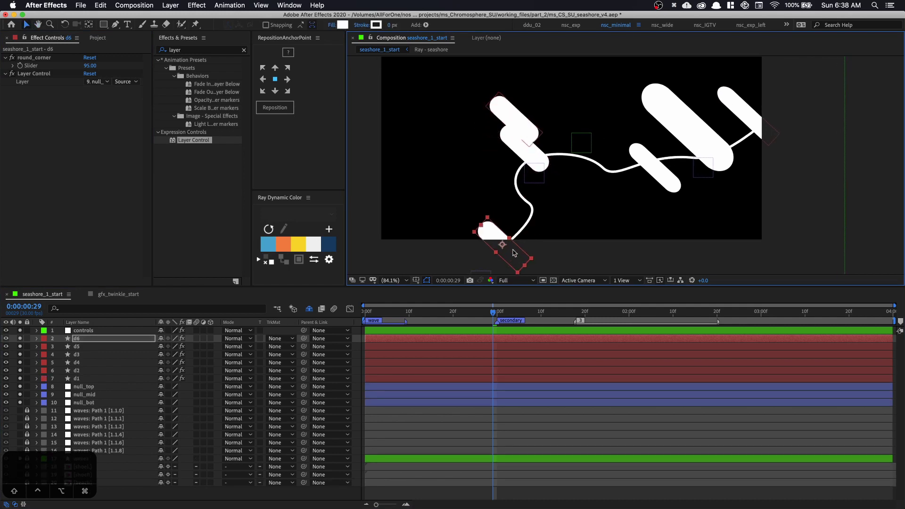
pyautogui.click(99, 82)
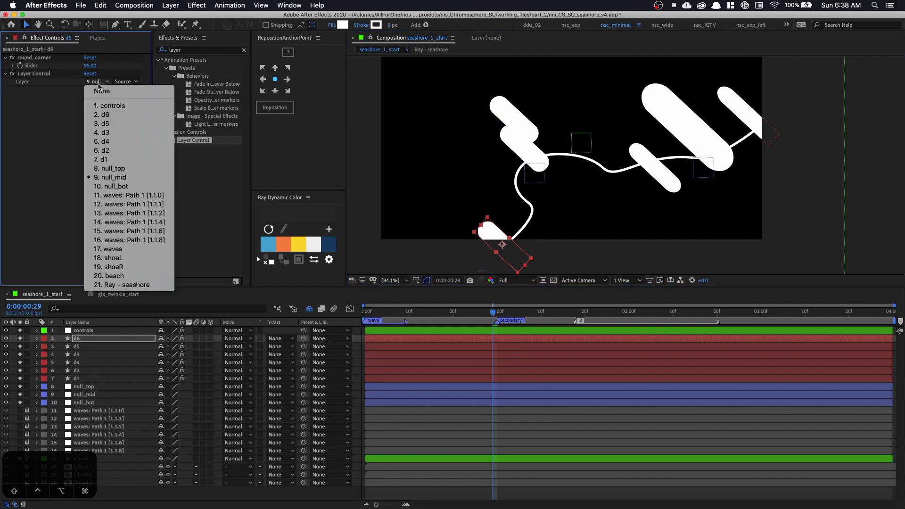
pyautogui.click(127, 186)
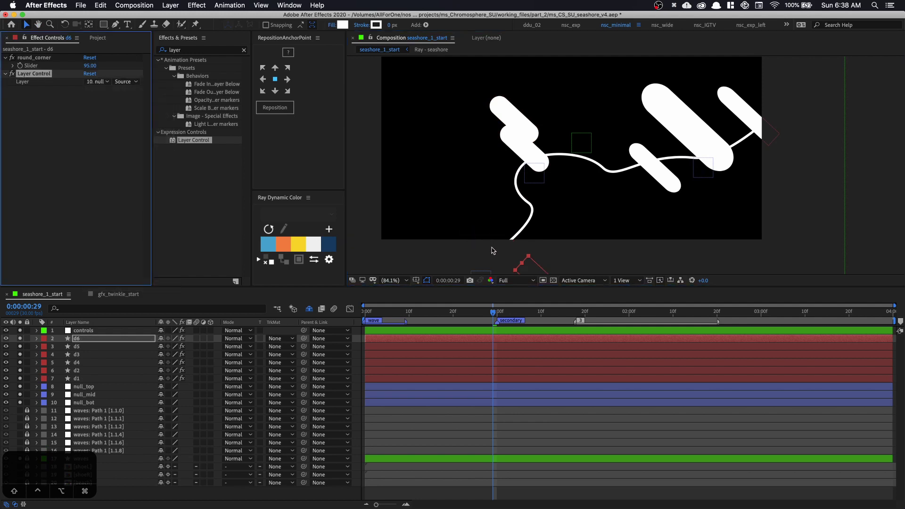
pyautogui.moveTo(531, 268); pyautogui.dragTo(506, 233)
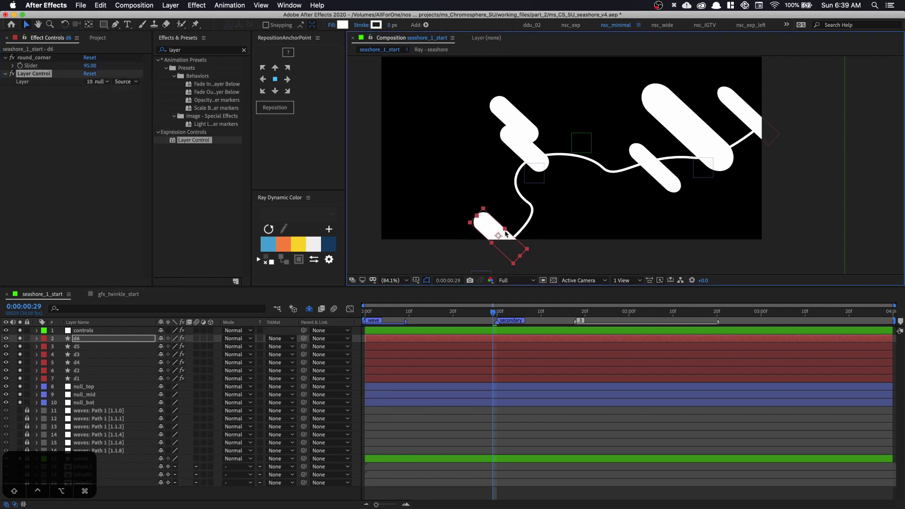
pyautogui.press('super+d')
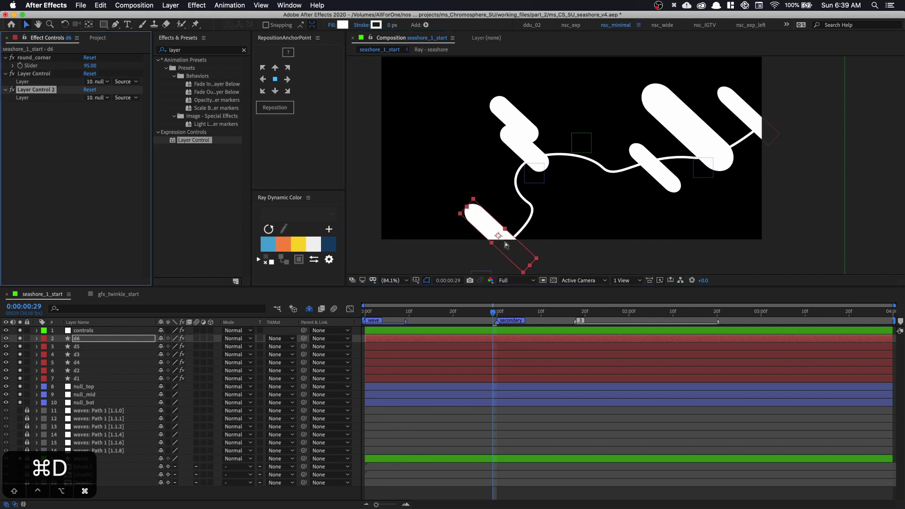
pyautogui.click(71, 107)
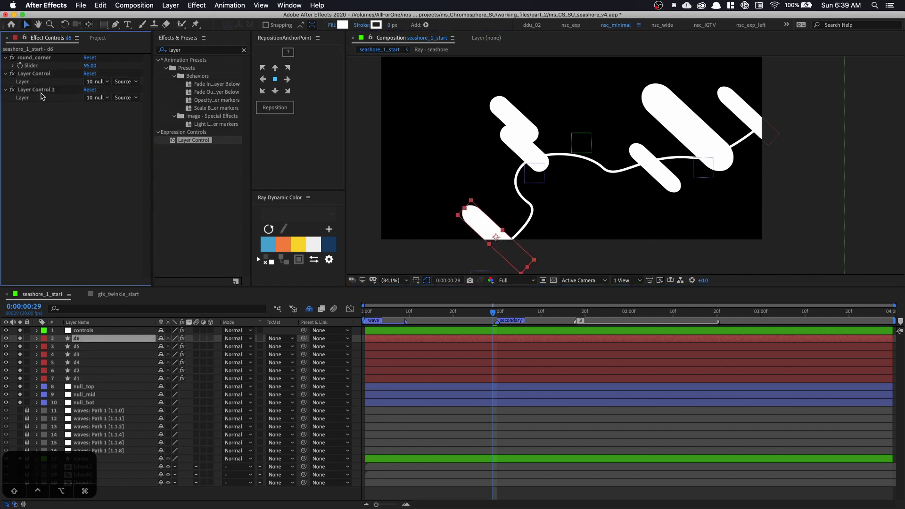
pyautogui.click(46, 90)
pyautogui.press('super+z')
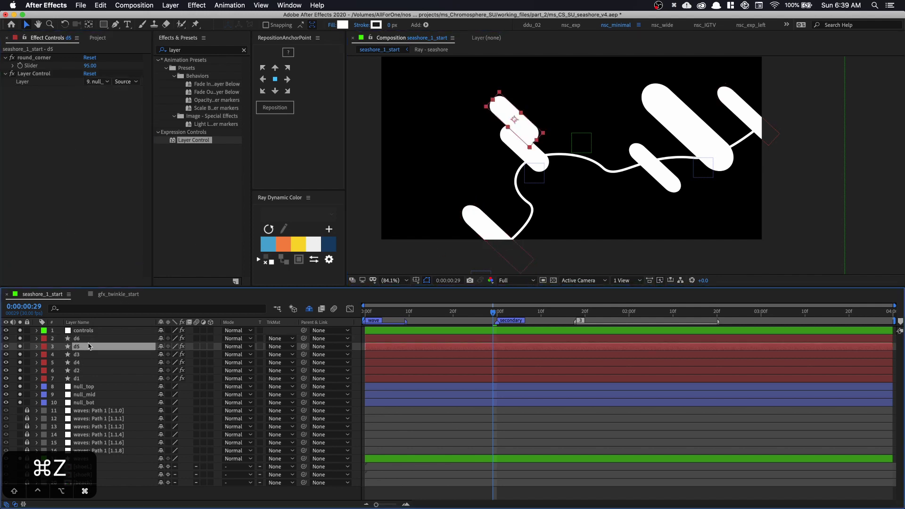
pyautogui.press('super+z')
# Duplicate d6 as d7 at the frame's left edge, and duplicate it again as a smaller d8 beside it.
pyautogui.click(91, 343)
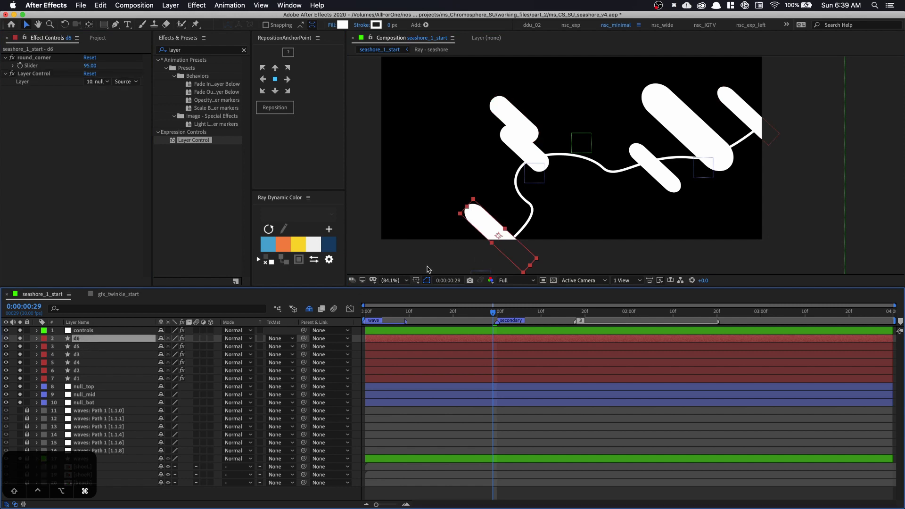
pyautogui.press('super+d')
pyautogui.moveTo(490, 217); pyautogui.dragTo(412, 200)
pyautogui.press('super+d')
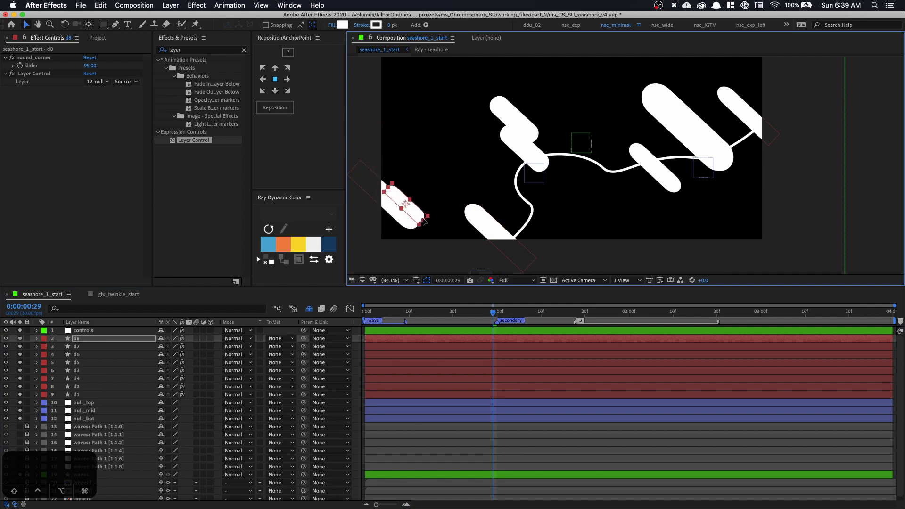
# Add duplicate shapes d9, d10 and d11, spreading the copies across the upper part of the frame above the wave.
pyautogui.scroll(5, 440, 141)
pyautogui.click(504, 164)
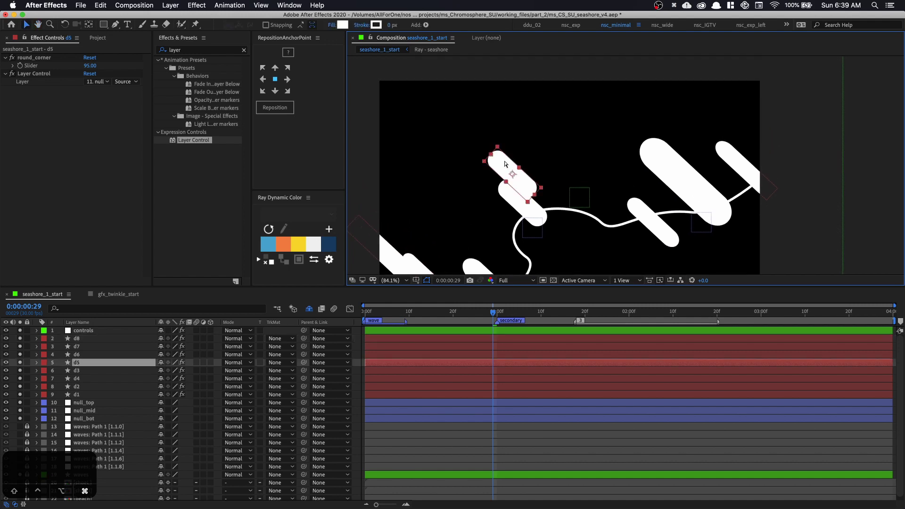
pyautogui.press('super+d')
pyautogui.moveTo(505, 164); pyautogui.dragTo(444, 87)
pyautogui.moveTo(443, 128); pyautogui.dragTo(392, 87)
pyautogui.press('super+d')
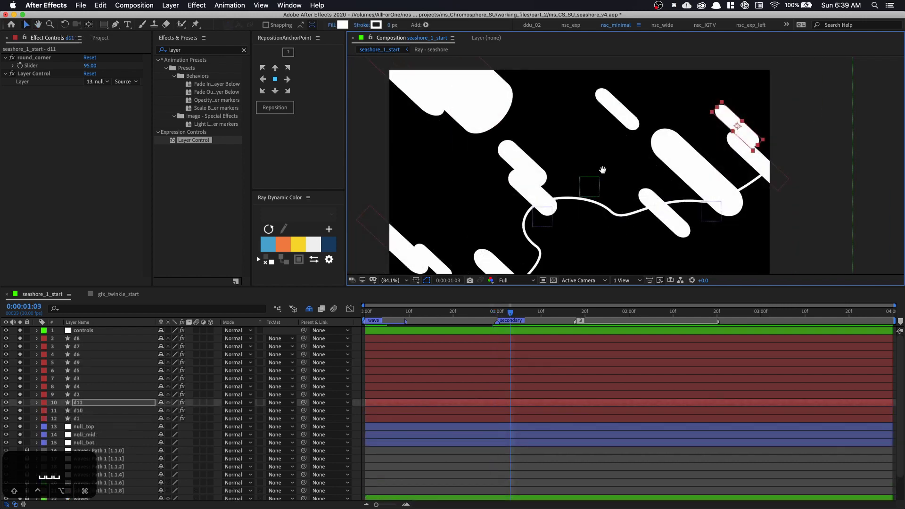
# Preview the animation and review the controls layer's rot slider and the delay in d9's Position expression.
pyautogui.moveTo(616, 146); pyautogui.dragTo(616, 155)
pyautogui.press('space')
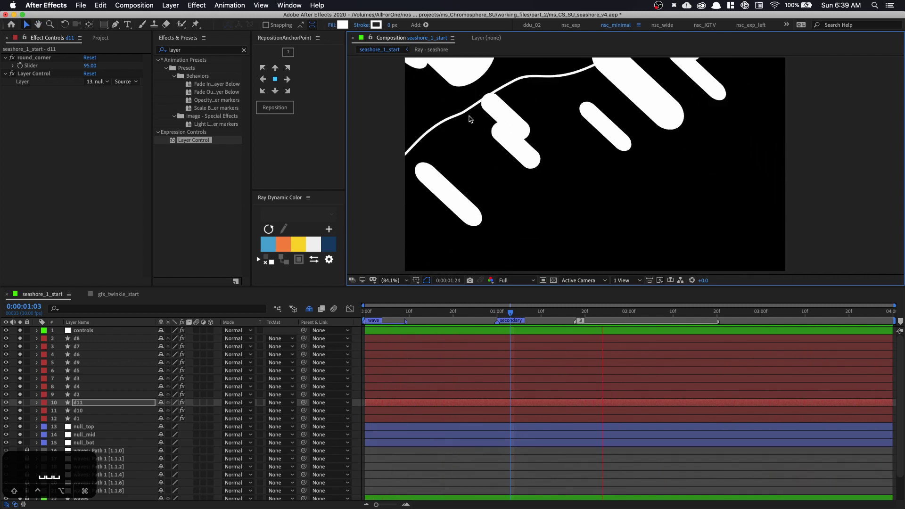
pyautogui.click(116, 330)
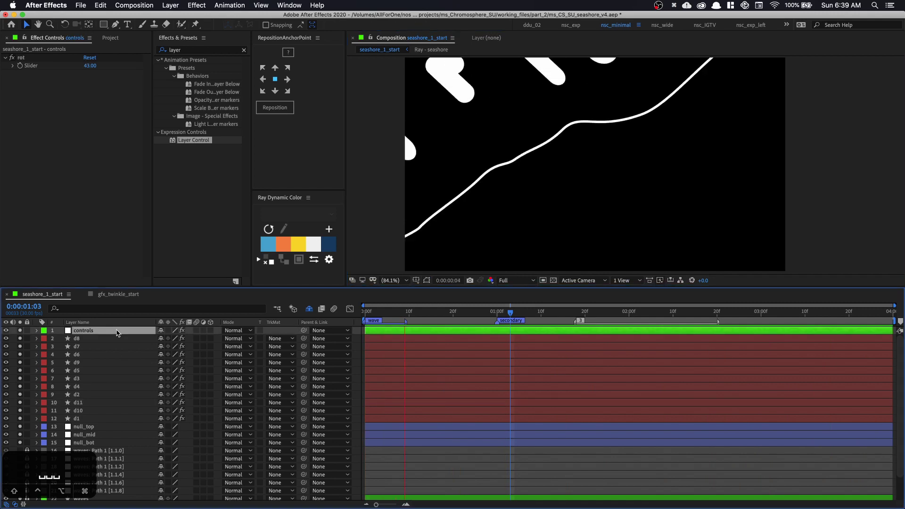
pyautogui.click(103, 362)
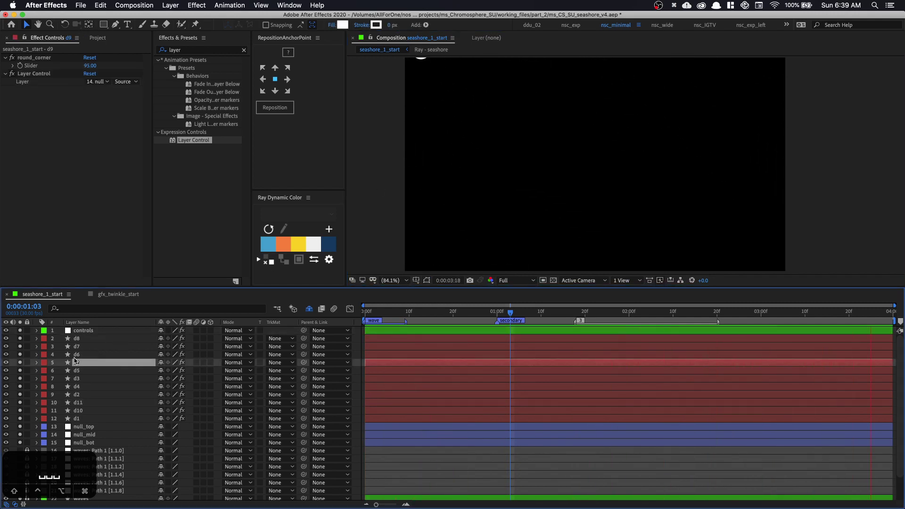
pyautogui.press('e')
pyautogui.press('e')
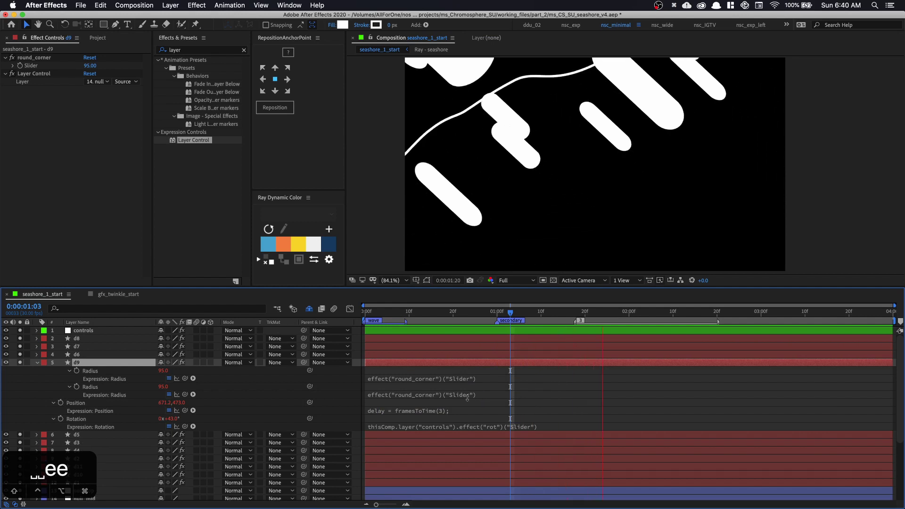
pyautogui.click(463, 410)
pyautogui.click(463, 409)
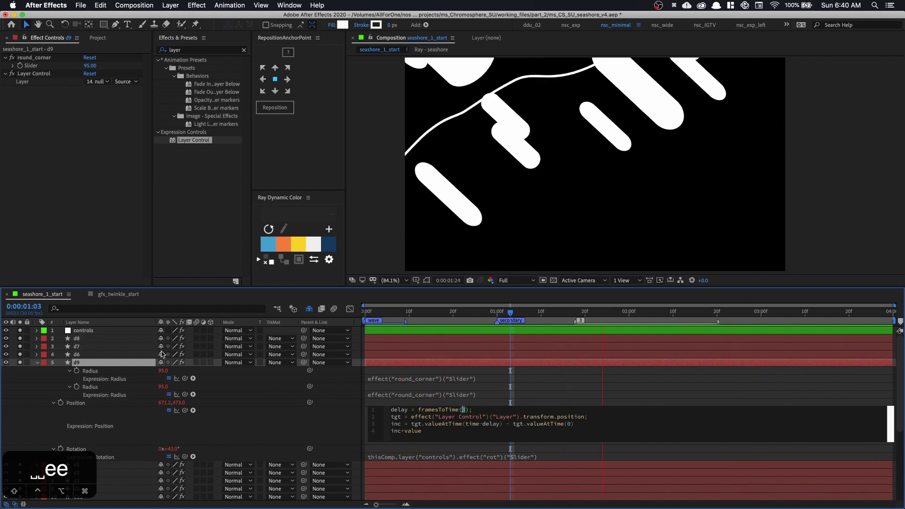
pyautogui.click(114, 323)
pyautogui.click(114, 330)
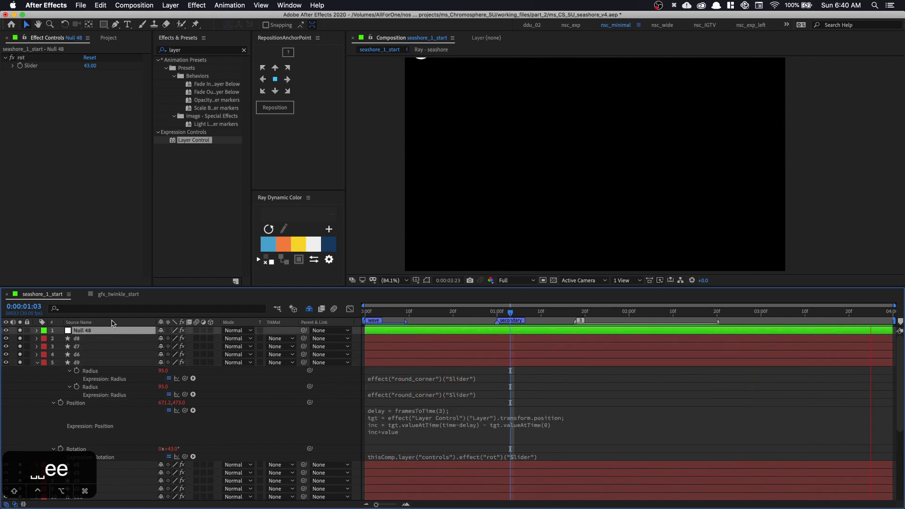
pyautogui.click(112, 322)
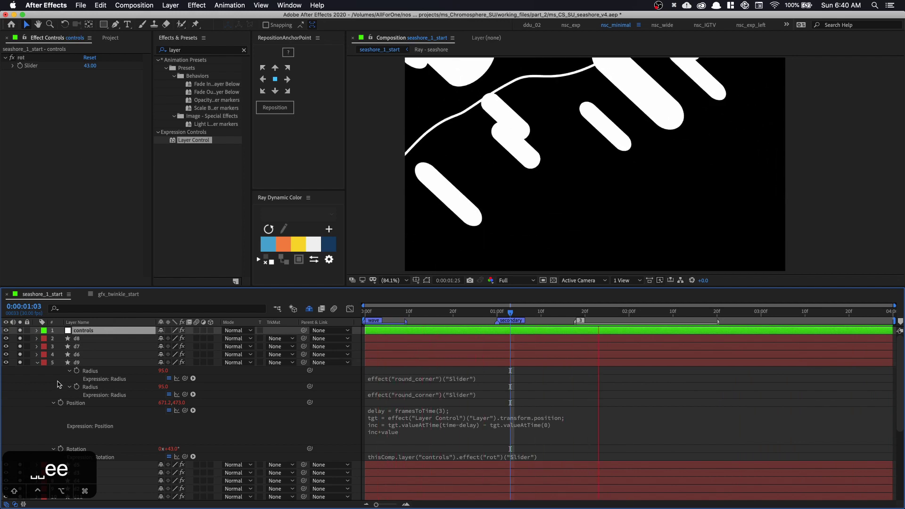
pyautogui.click(39, 364)
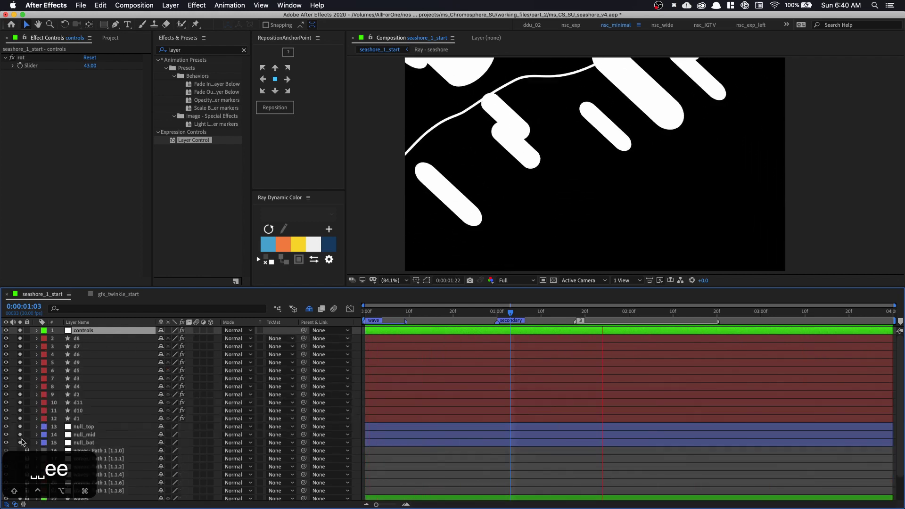
# Stop the preview at 0:00:01:17 and hide the layer controls overlay in the composition view.
pyautogui.moveTo(25, 438); pyautogui.dragTo(19, 334)
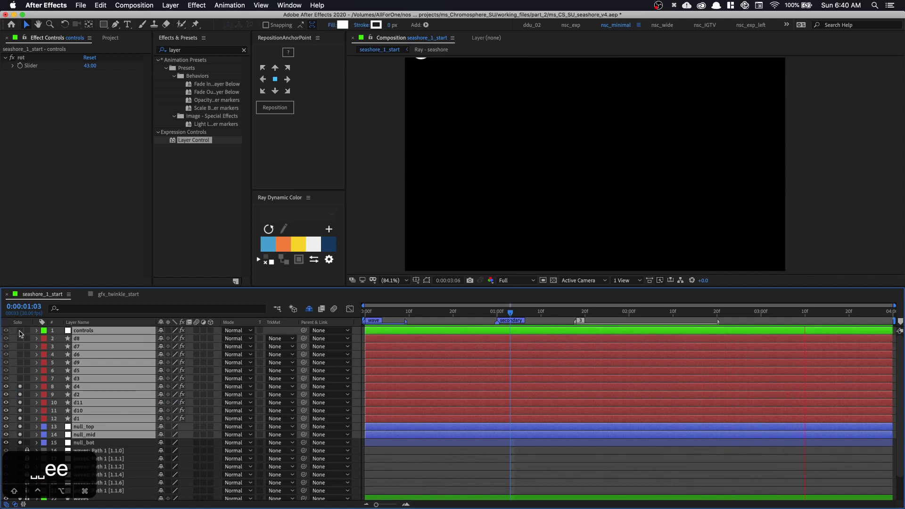
pyautogui.click(20, 434)
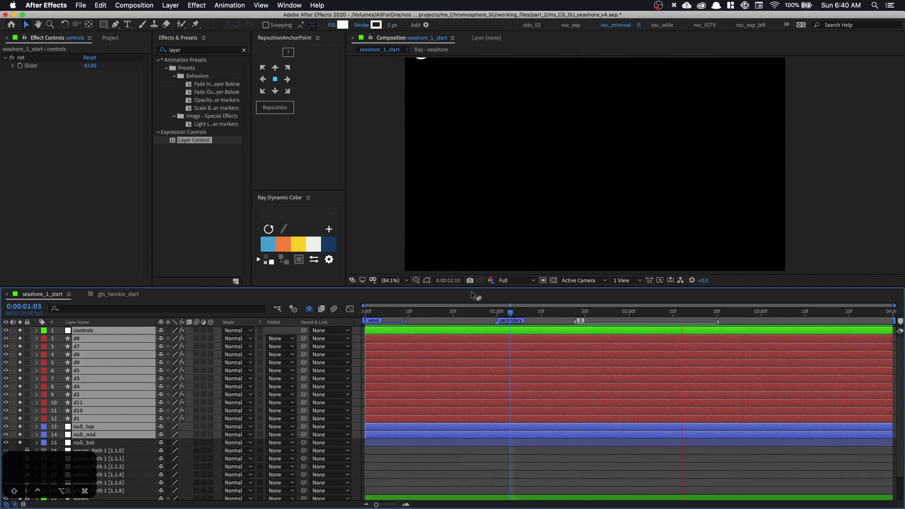
pyautogui.moveTo(442, 314); pyautogui.dragTo(572, 313)
pyautogui.press('space')
pyautogui.moveTo(585, 232); pyautogui.dragTo(530, 219)
pyautogui.press('space')
pyautogui.press('shift+super+h')
pyautogui.press('space')
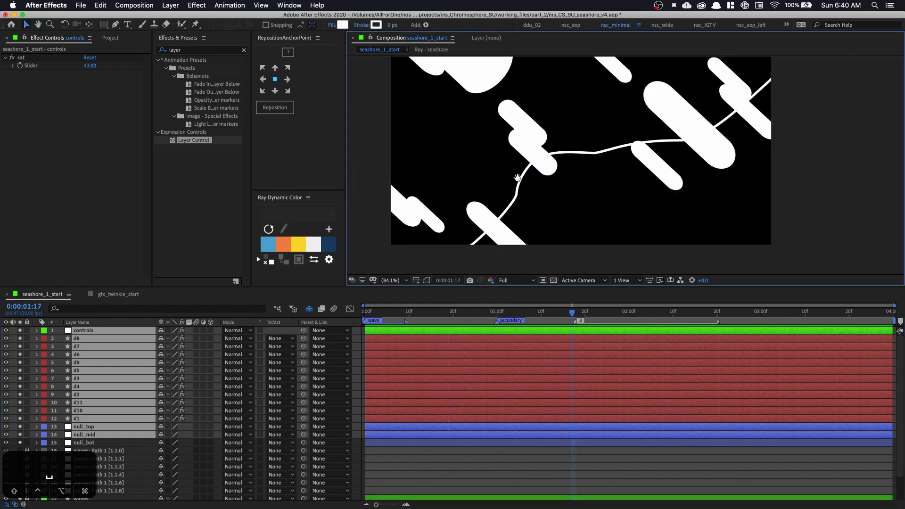
pyautogui.moveTo(517, 180); pyautogui.dragTo(516, 204)
pyautogui.press('v')
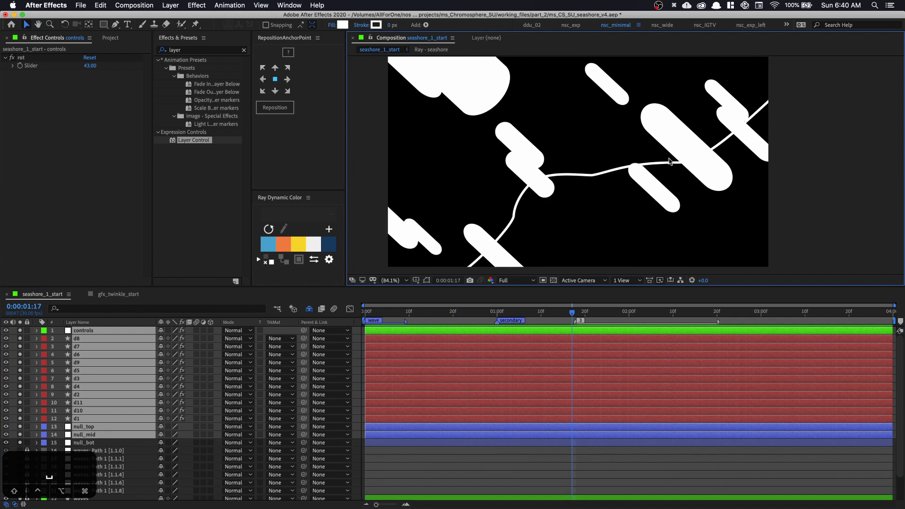
# Turn off solo for the waves layer and unlock it.
pyautogui.click(126, 466)
pyautogui.scroll(-3, 103, 498)
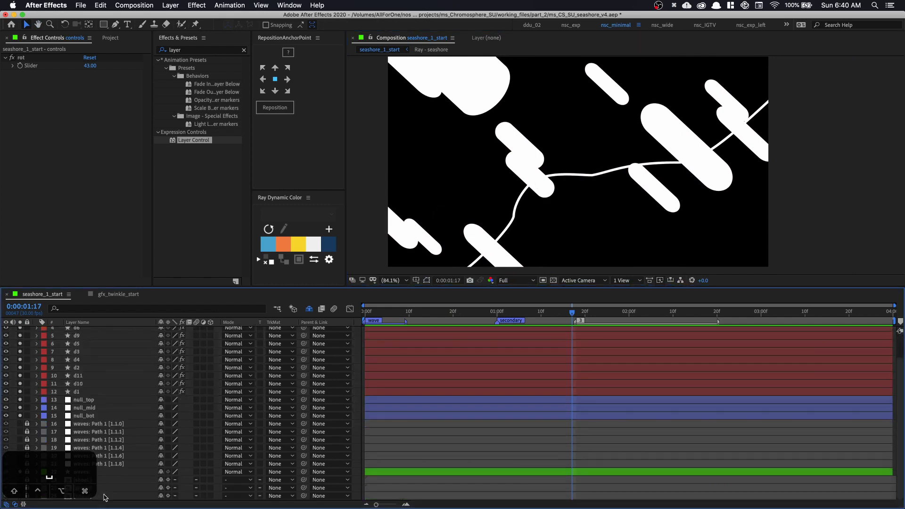
pyautogui.moveTo(67, 475); pyautogui.dragTo(67, 253)
pyautogui.click(7, 474)
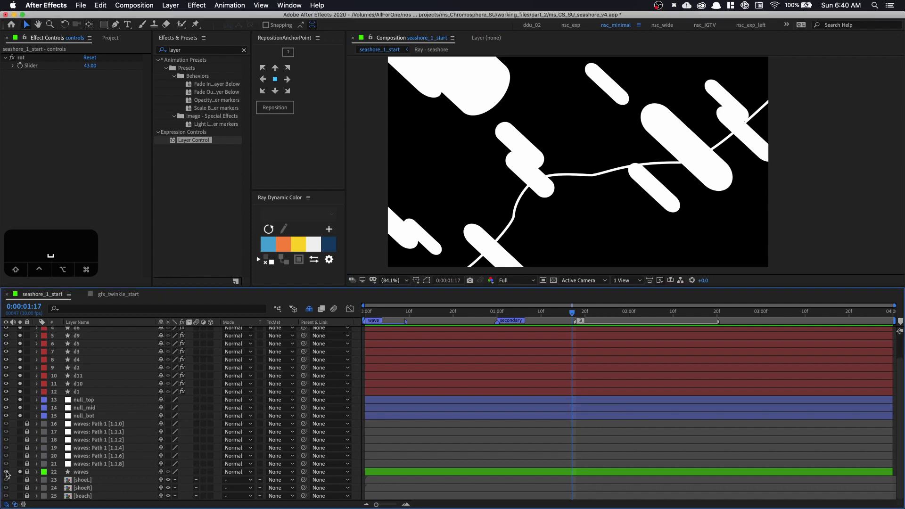
pyautogui.click(20, 472)
pyautogui.click(27, 473)
# Duplicate the waves layer and move the copy to the top of the layer order.
pyautogui.click(85, 473)
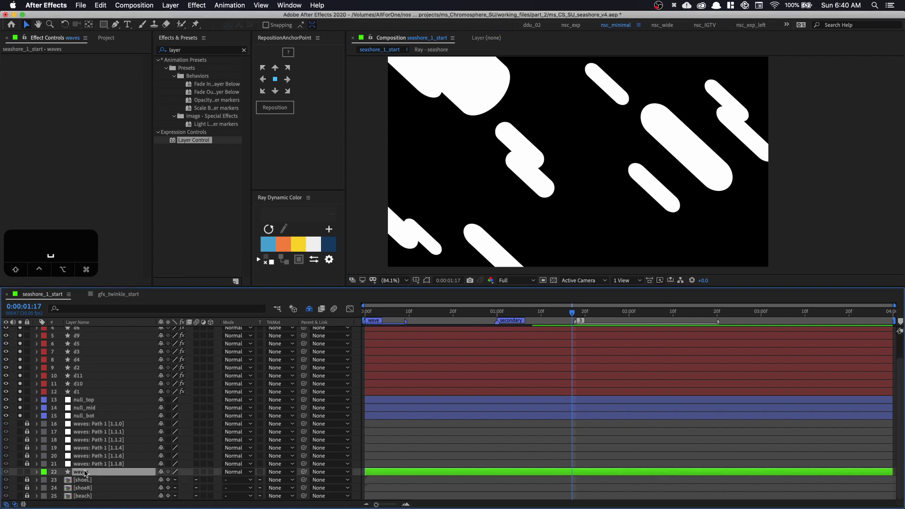
pyautogui.press('super+d')
pyautogui.moveTo(104, 474); pyautogui.dragTo(107, 331)
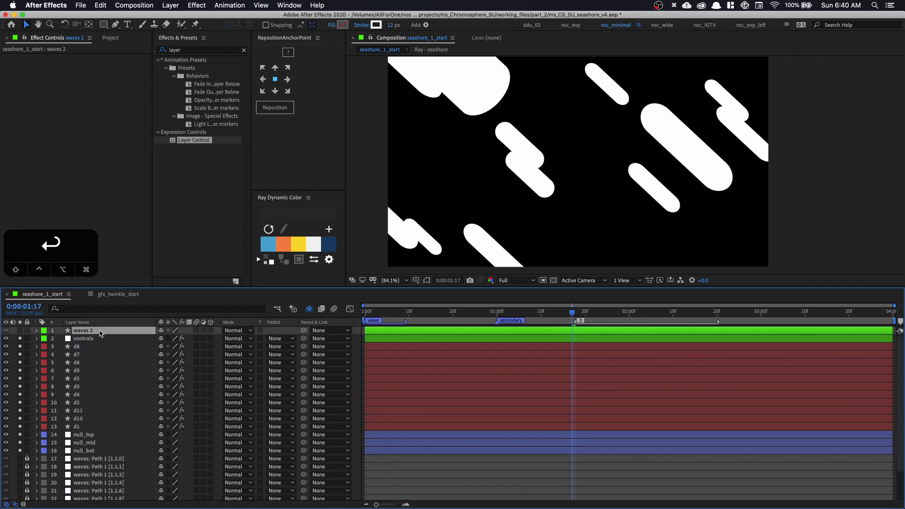
# Rename the copied waves layer to wave_stencil.
pyautogui.press('Return')
pyautogui.write('wave_sent')
pyautogui.press('BackSpace')
pyautogui.press('BackSpace')
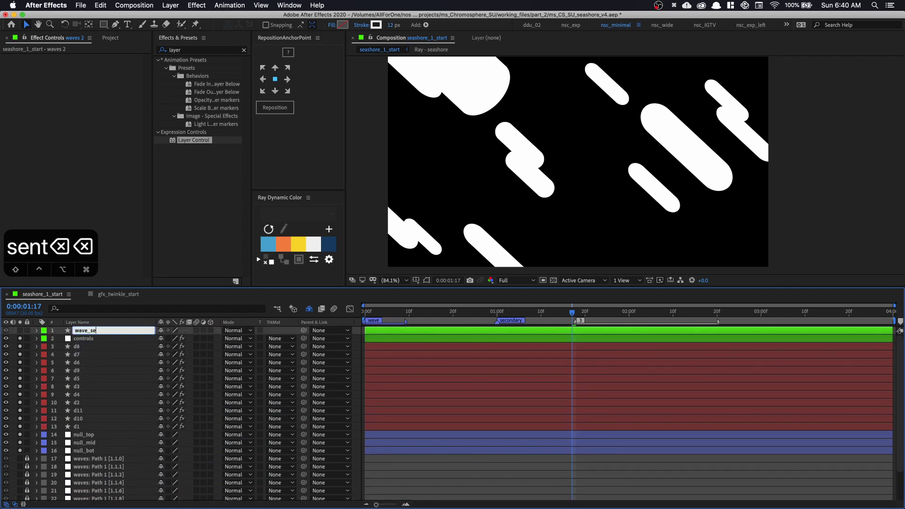
pyautogui.press('BackSpace')
pyautogui.write('tencil')
pyautogui.press('Return')
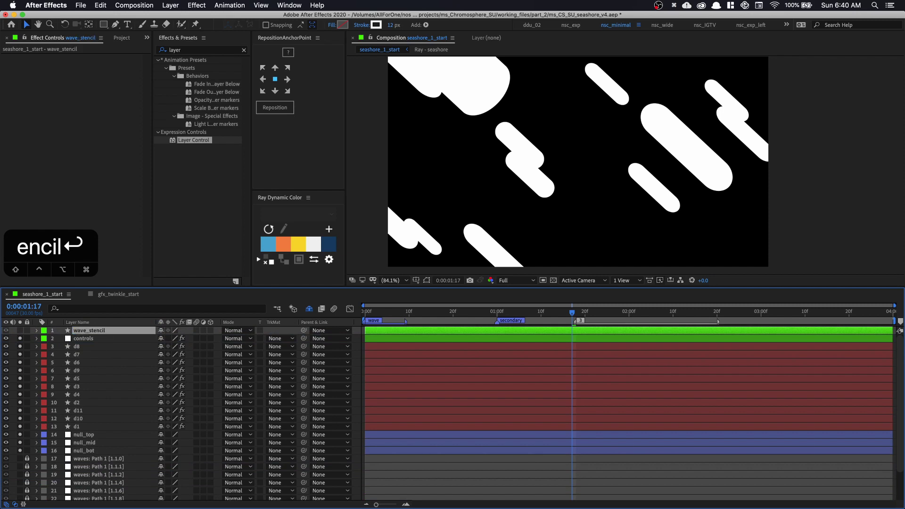
# Remove all Path keyframes from the wave_stencil layer.
pyautogui.press('u')
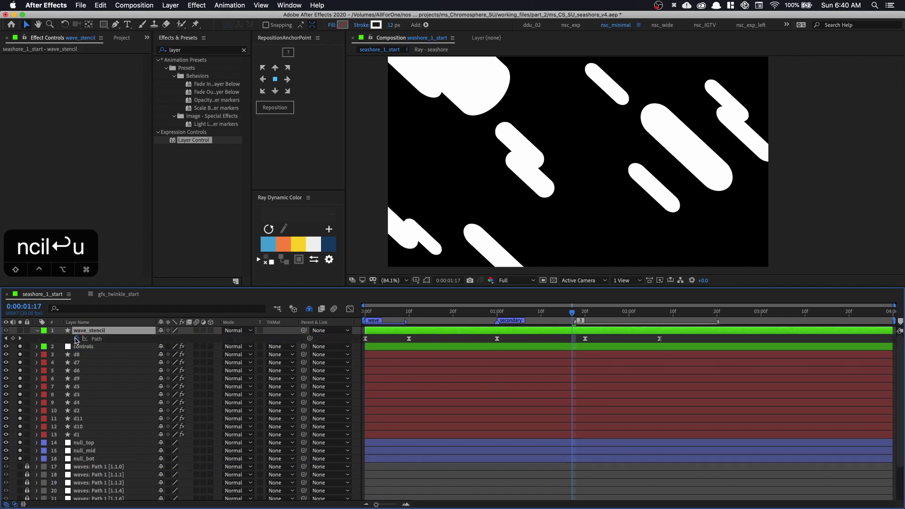
pyautogui.click(76, 339)
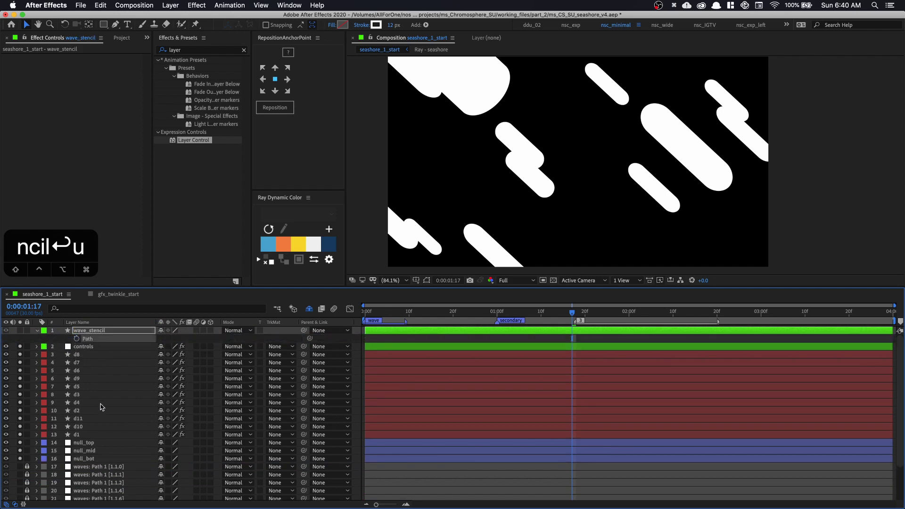
# Reveal the keyframed Path property of the original waves layer.
pyautogui.scroll(-2, 99, 425)
pyautogui.click(90, 484)
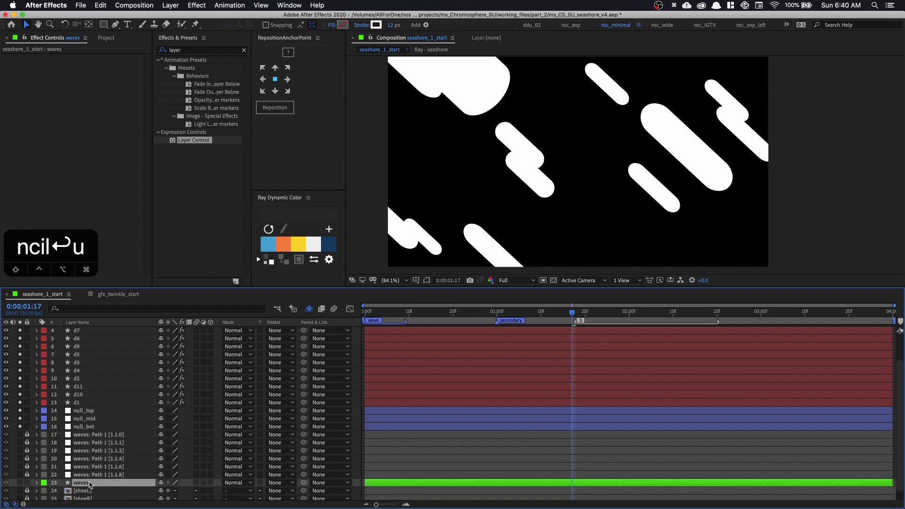
pyautogui.scroll(2, 71, 355)
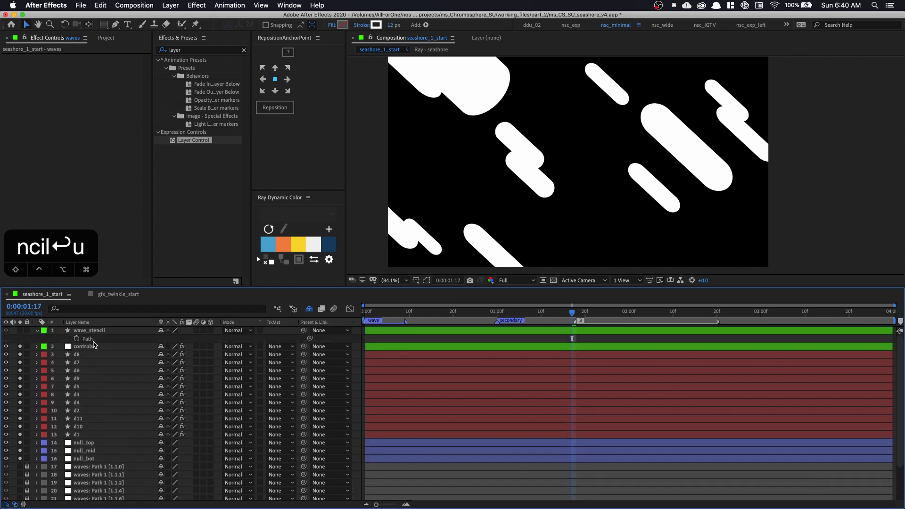
pyautogui.scroll(-3, 106, 391)
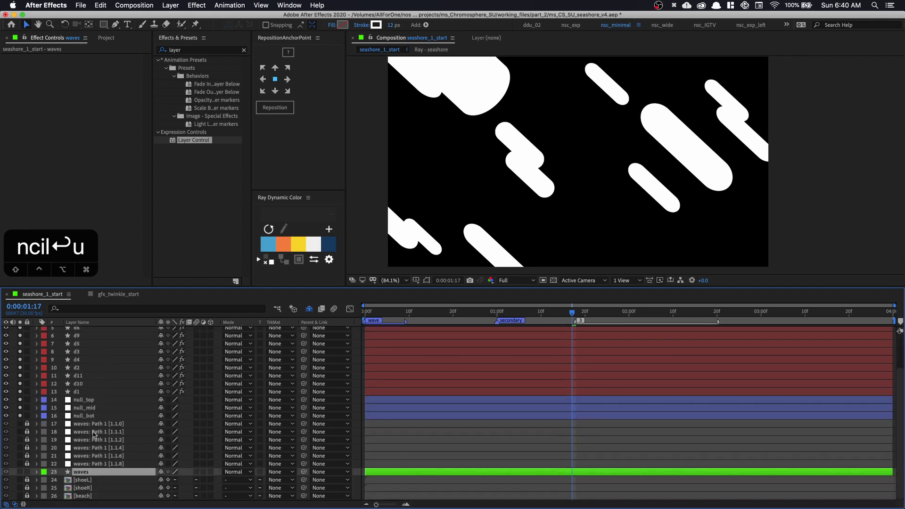
pyautogui.press('u')
pyautogui.click(96, 480)
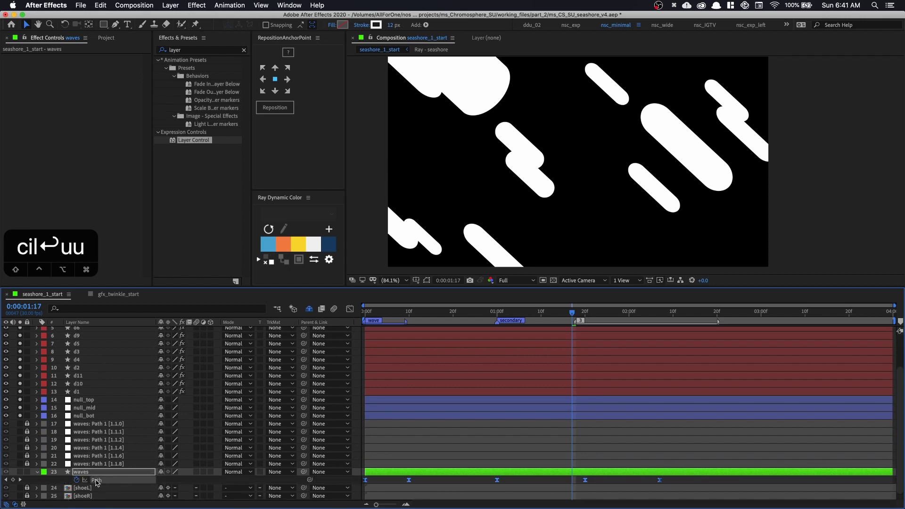
# Add an expression to the wave_stencil layer's Path that links it to the Path of the waves layer.
pyautogui.scroll(3, 72, 377)
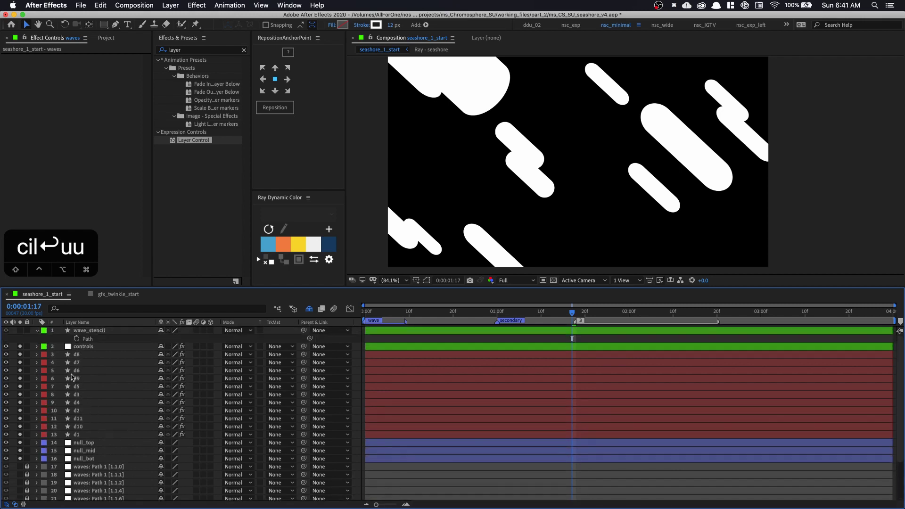
pyautogui.keyDown('alt'); pyautogui.click(77, 339); pyautogui.keyUp('alt')
pyautogui.click(117, 272)
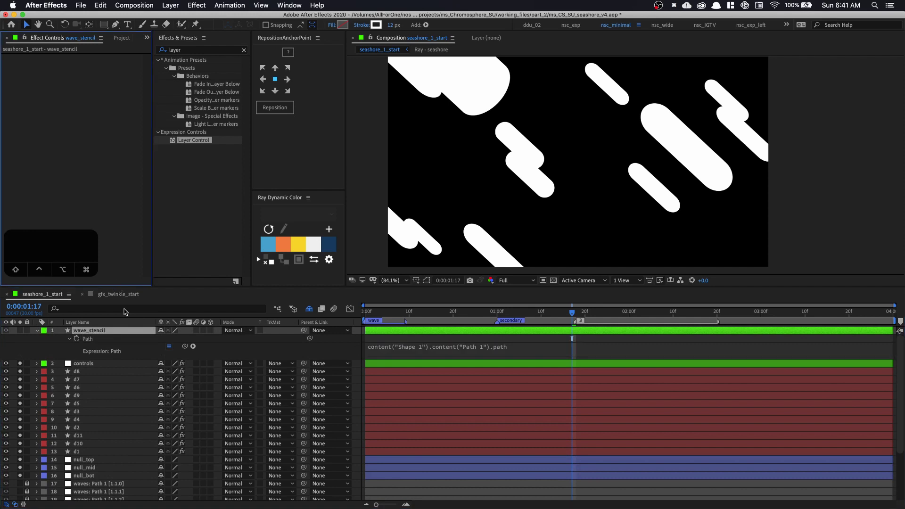
pyautogui.press('`')
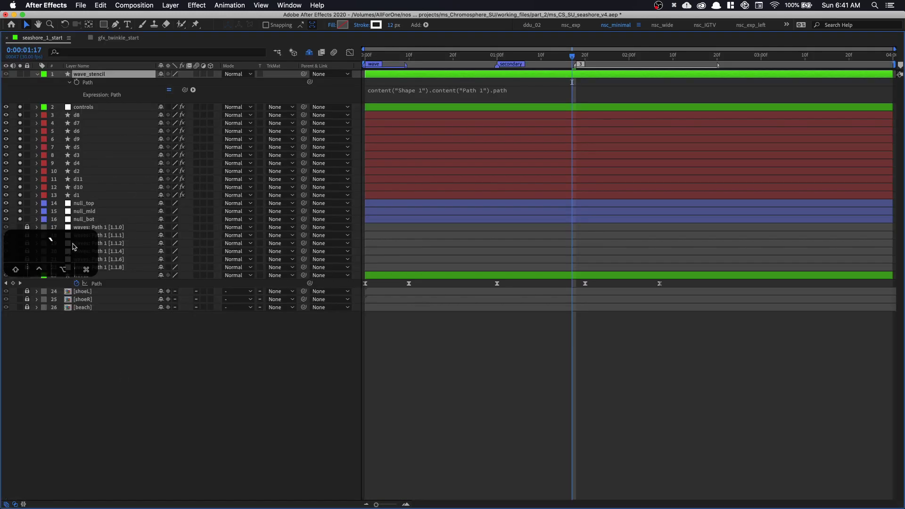
pyautogui.moveTo(74, 247); pyautogui.dragTo(77, 325)
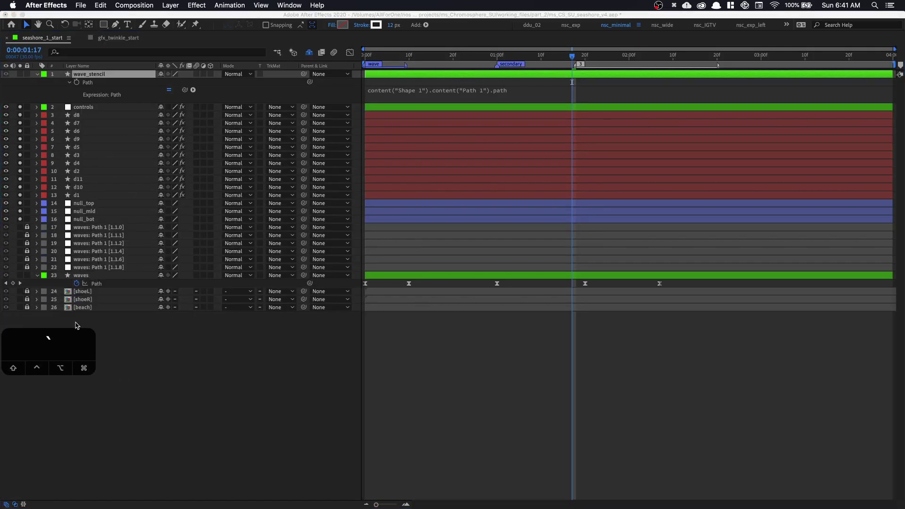
pyautogui.click(185, 92)
pyautogui.moveTo(186, 91); pyautogui.dragTo(94, 284)
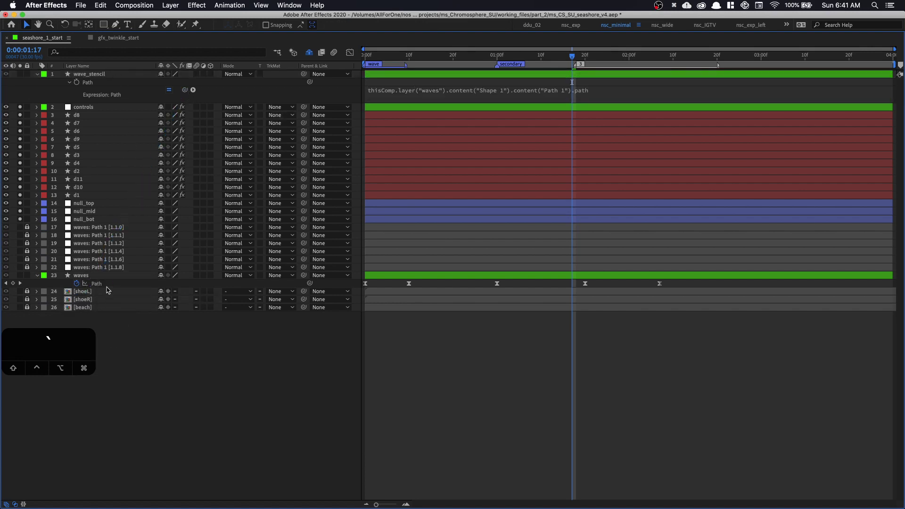
# Change the label color of the wave_stencil layer to yellow.
pyautogui.click(44, 75)
pyautogui.click(70, 124)
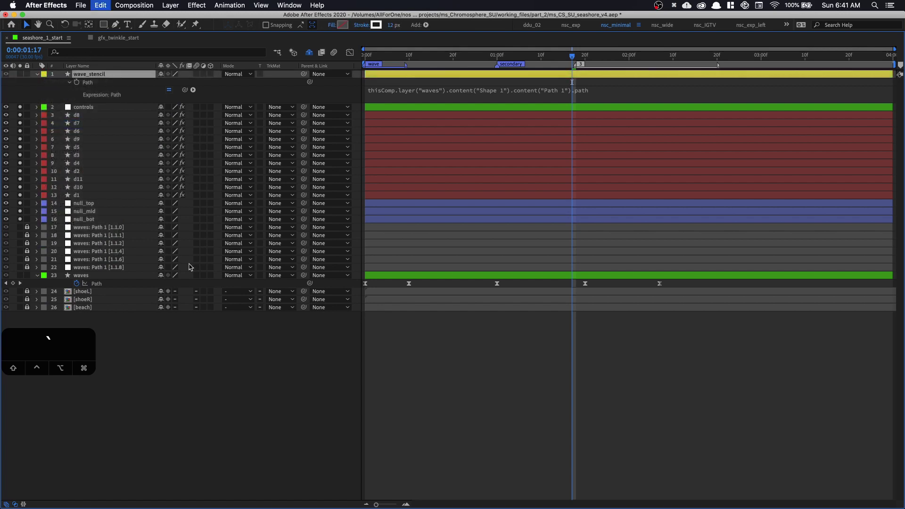
pyautogui.press('`')
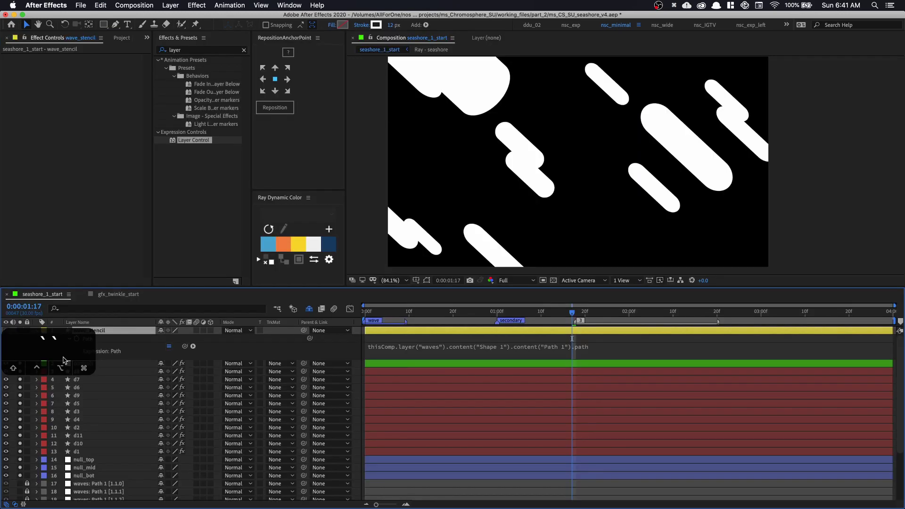
pyautogui.moveTo(64, 361); pyautogui.dragTo(71, 267)
# Set the wave_stencil layer's blending mode to Stencil Alpha and solo the layer together with the rounded shapes.
pyautogui.click(241, 332)
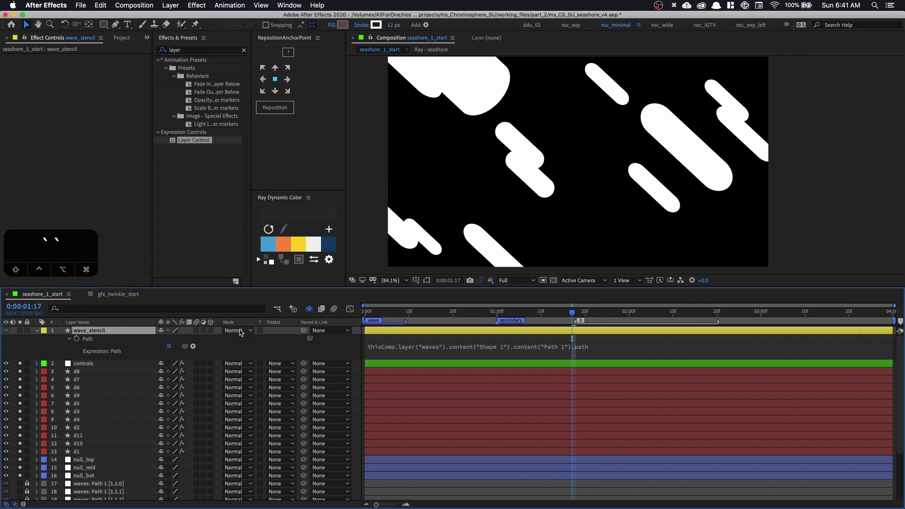
pyautogui.click(241, 333)
pyautogui.click(267, 449)
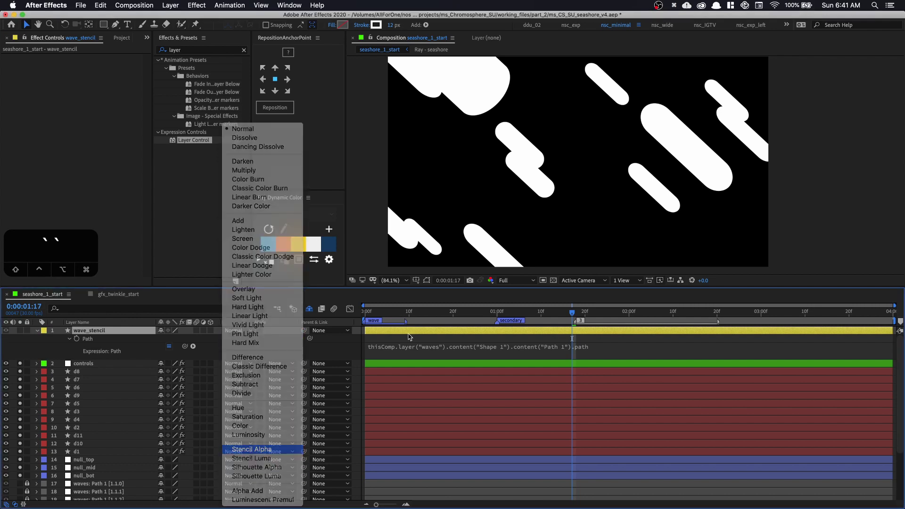
pyautogui.press('space')
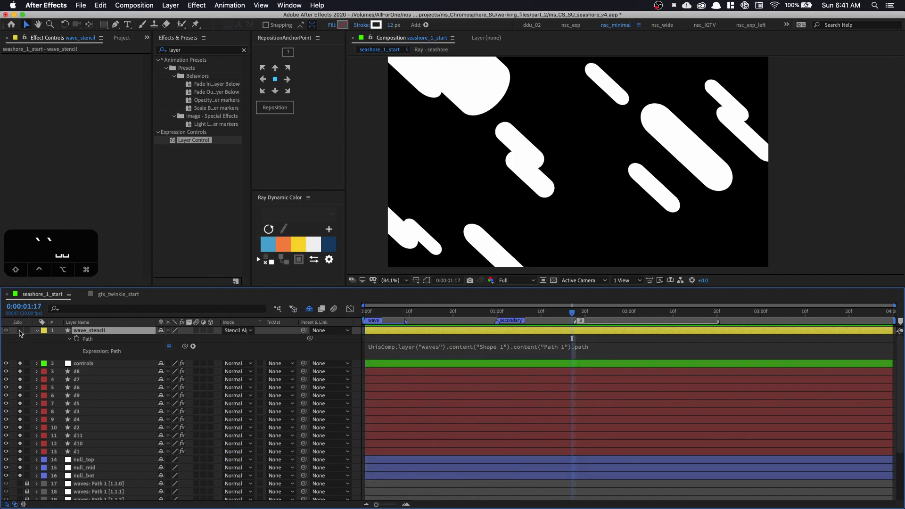
pyautogui.press('space')
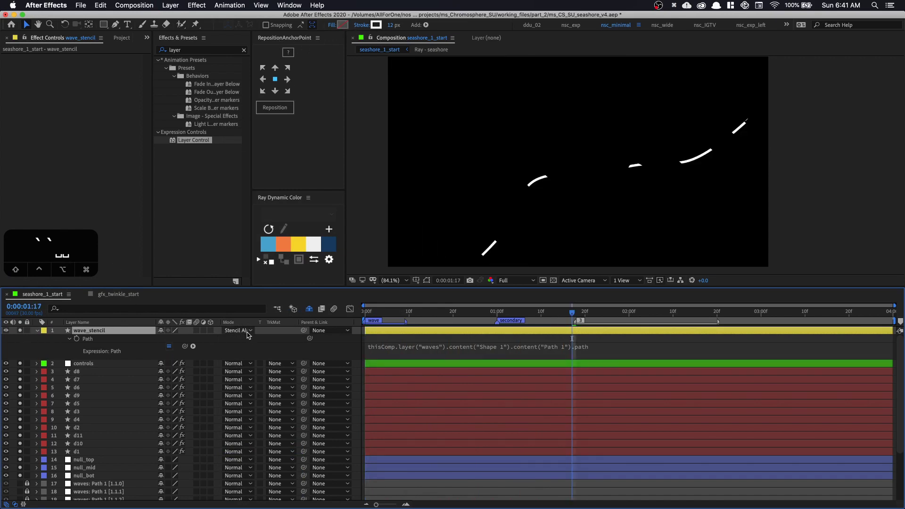
# Return wave_stencil to Normal blending mode and give its shape a solid red fill.
pyautogui.click(249, 335)
pyautogui.click(278, 134)
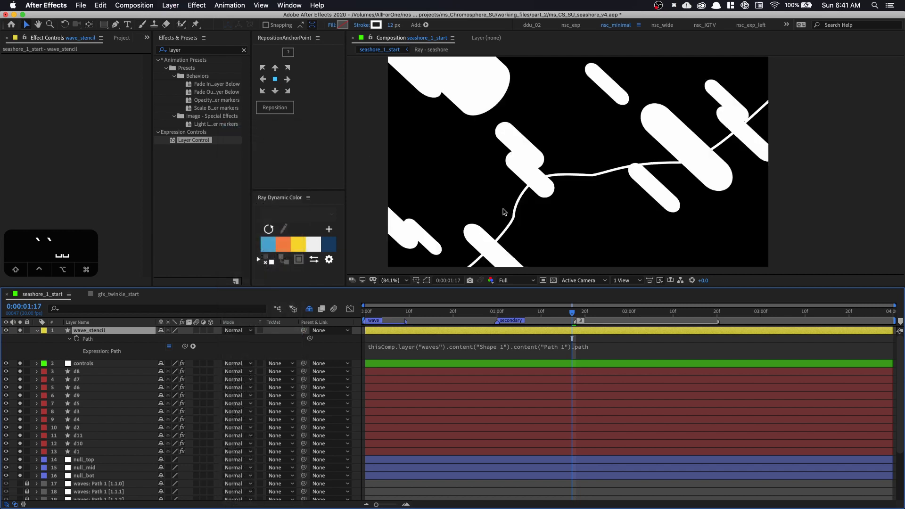
pyautogui.click(342, 24)
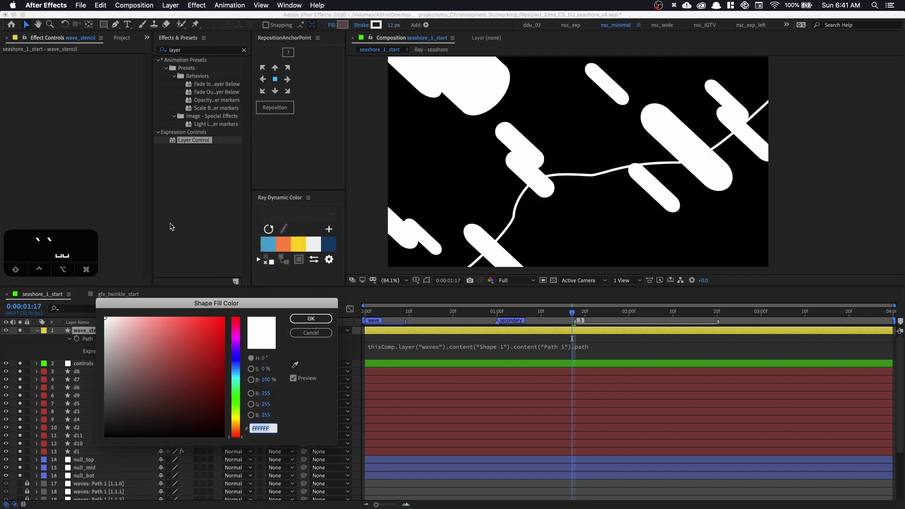
pyautogui.write('FF0000')
pyautogui.click(312, 319)
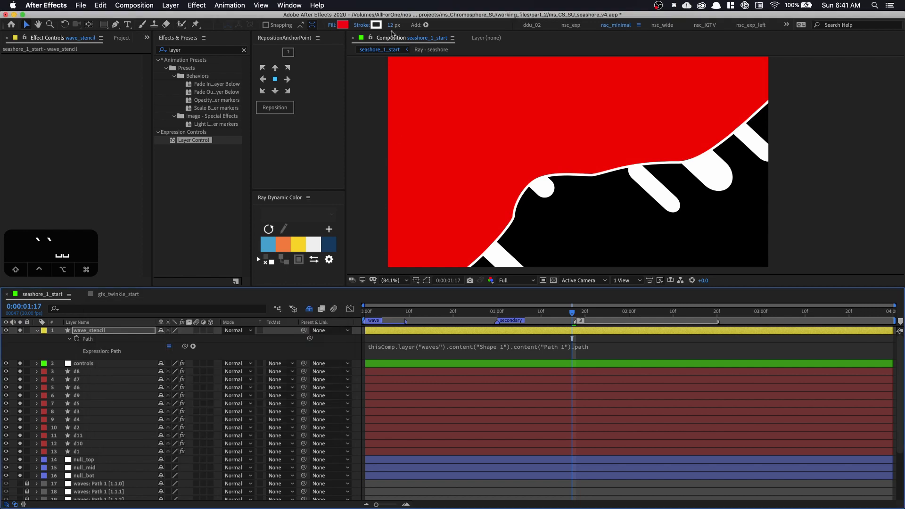
# Set the stroke width of the wave_stencil shape to 0 px.
pyautogui.click(393, 25)
pyautogui.write('0')
pyautogui.press('Return')
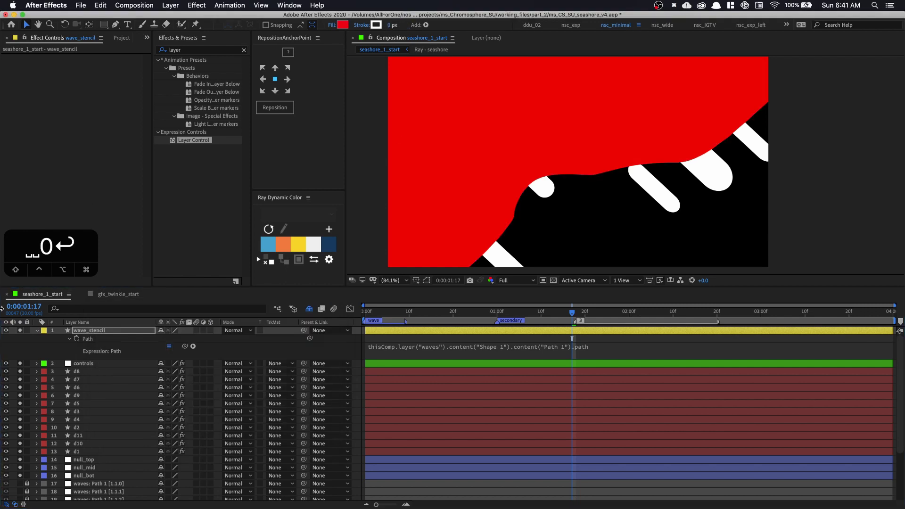
# Set the wave_stencil layer's blending mode to Stencil Alpha, preview the animation and collapse the layer's properties.
pyautogui.click(245, 334)
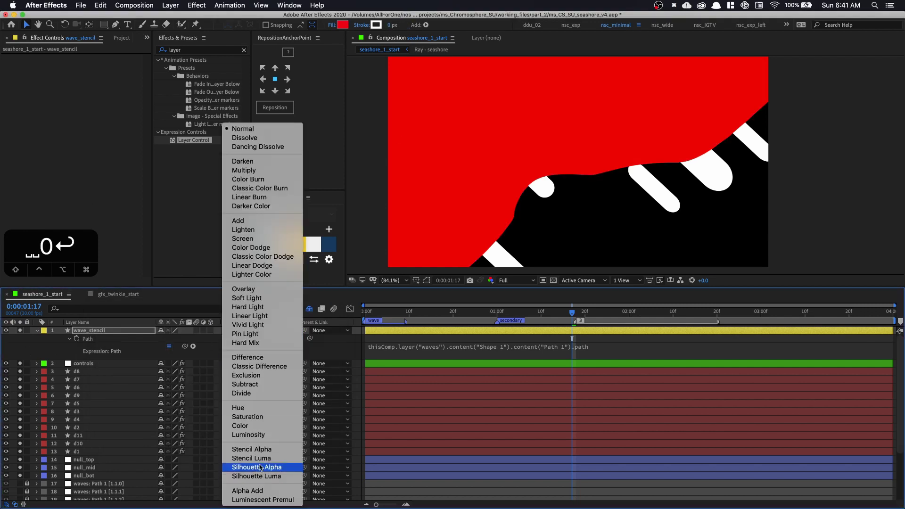
pyautogui.click(275, 447)
pyautogui.press('space')
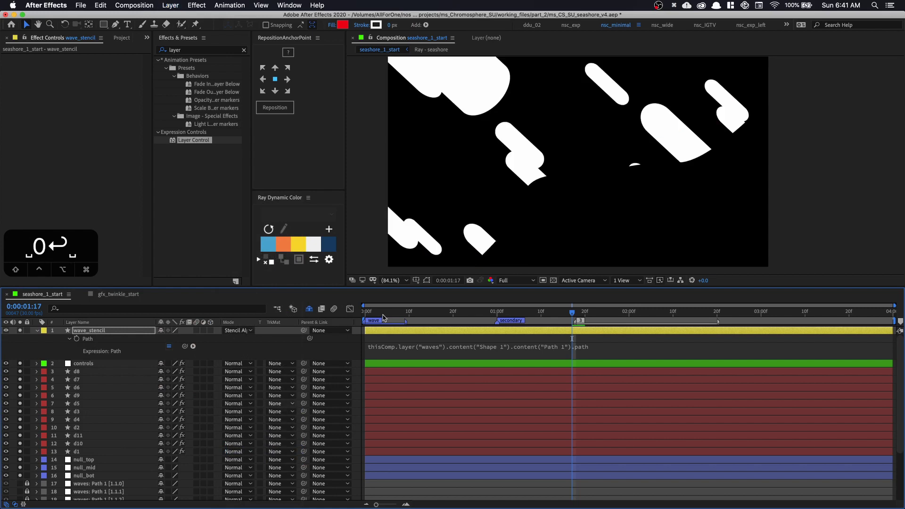
pyautogui.click(36, 331)
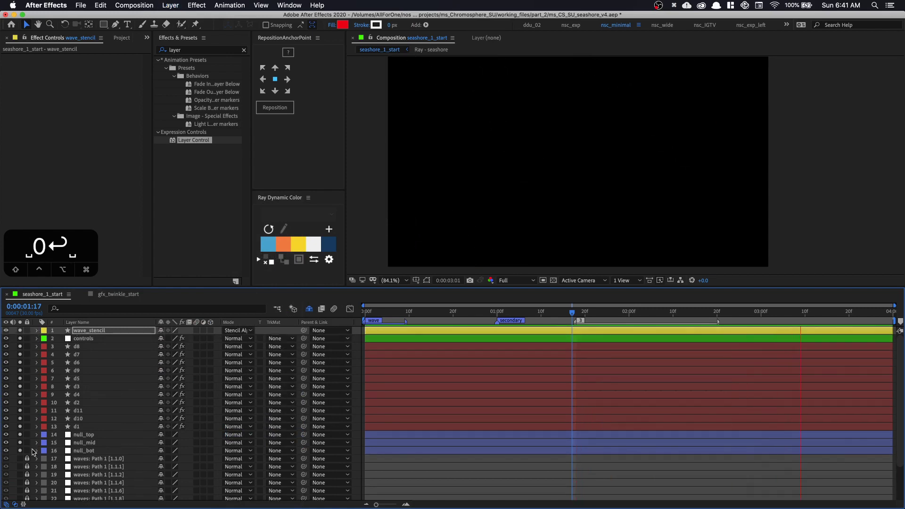
# Solo the original waves layer and, at 0:00:01:15, widen its stroke to 112 px.
pyautogui.scroll(-3, 33, 451)
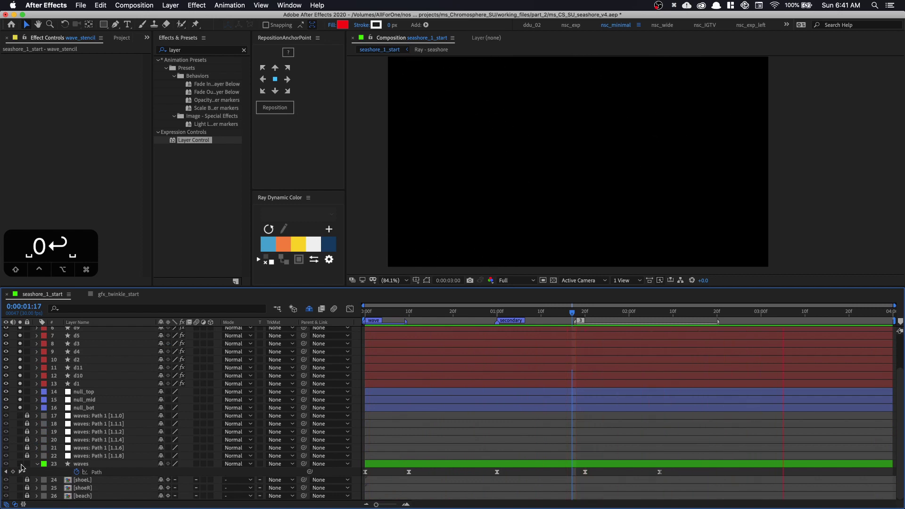
pyautogui.press('space')
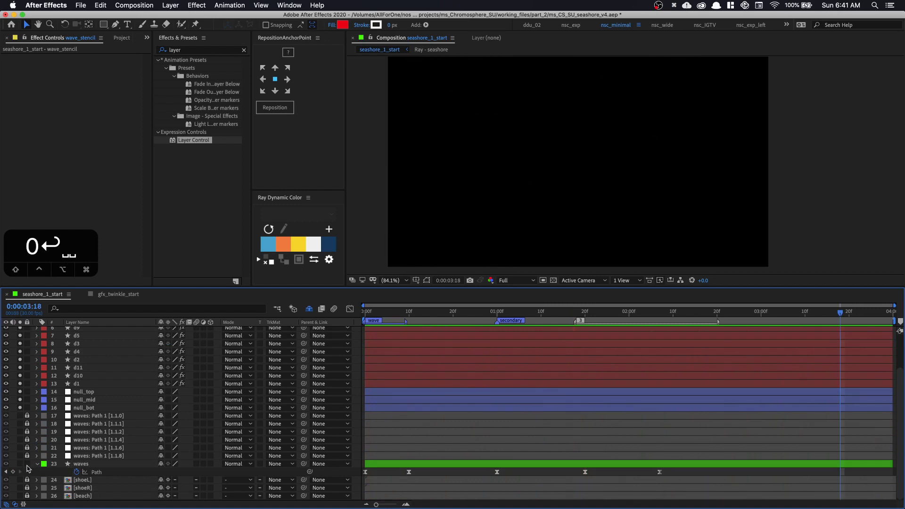
pyautogui.click(85, 464)
pyautogui.moveTo(443, 312); pyautogui.dragTo(563, 315)
pyautogui.moveTo(391, 26); pyautogui.dragTo(443, 27)
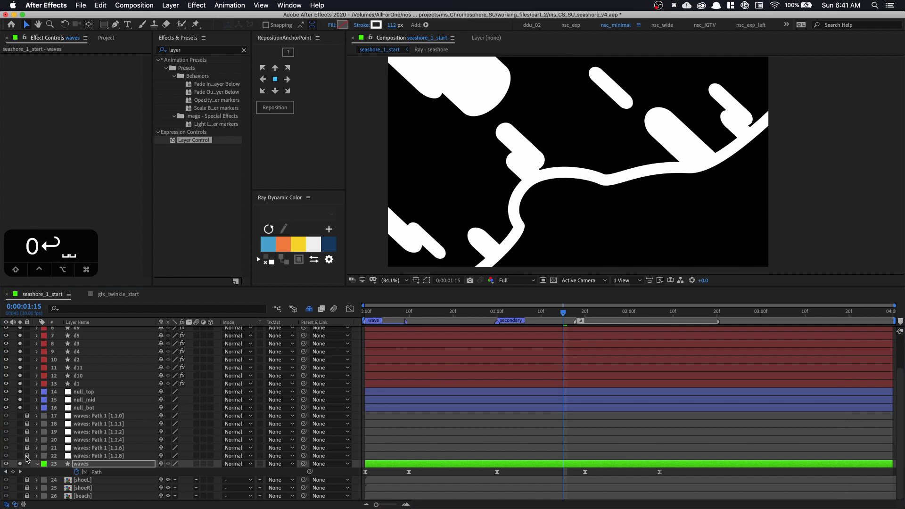
# Unlock all six waves: Path 1 null layers.
pyautogui.click(27, 457)
pyautogui.moveTo(27, 448); pyautogui.dragTo(29, 413)
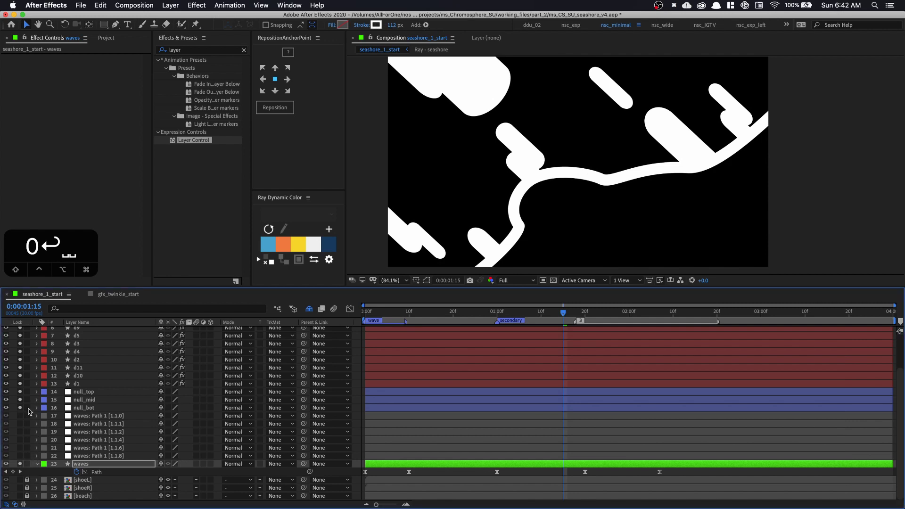
pyautogui.scroll(5, 99, 438)
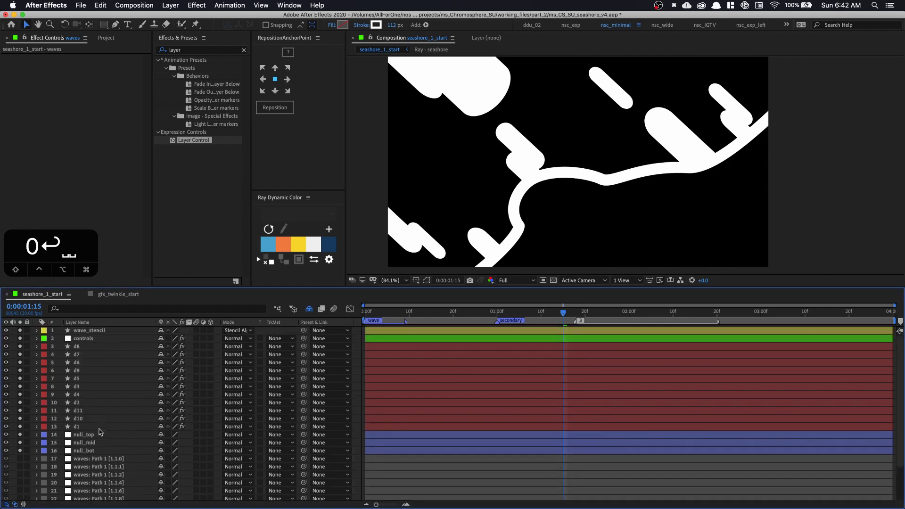
# Pre-compose all layers from wave_stencil down to waves into a new composition named waves.
pyautogui.press('u')
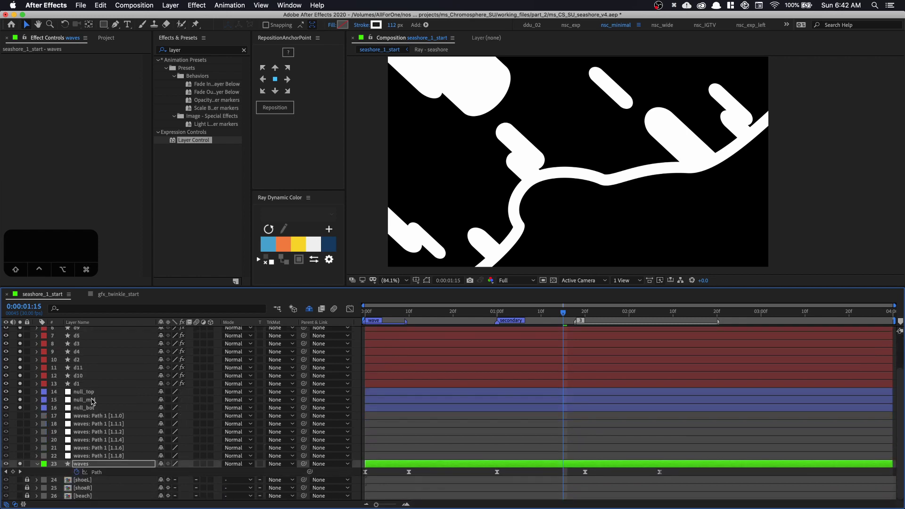
pyautogui.click(95, 424)
pyautogui.click(96, 464)
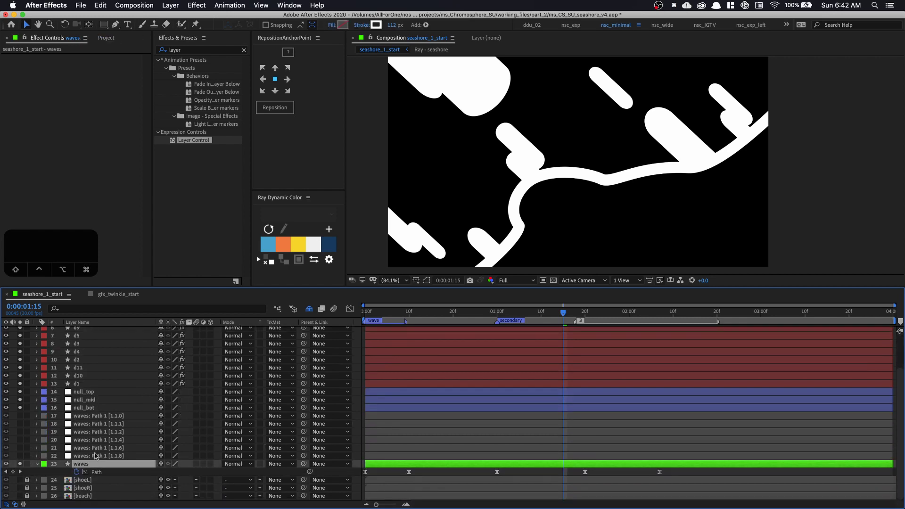
pyautogui.scroll(5, 94, 438)
pyautogui.keyDown('shift'); pyautogui.click(102, 331); pyautogui.keyUp('shift')
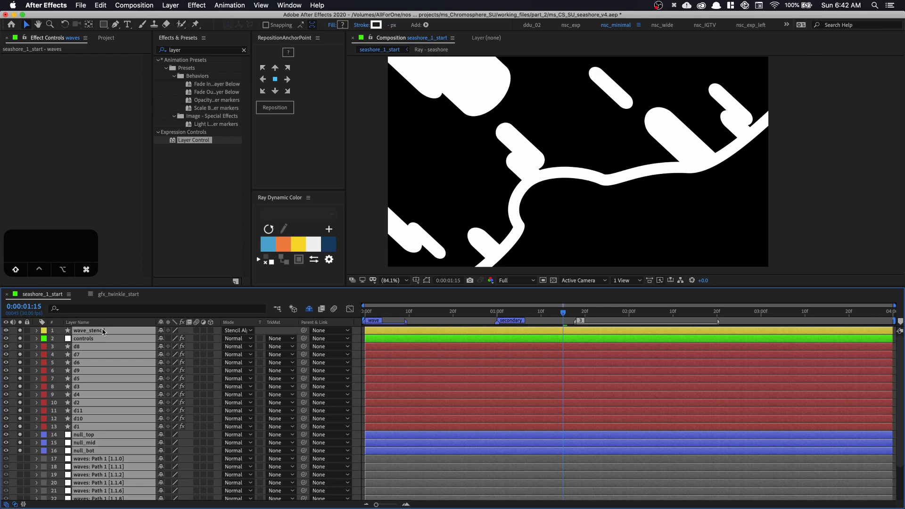
pyautogui.press('super+shift+c')
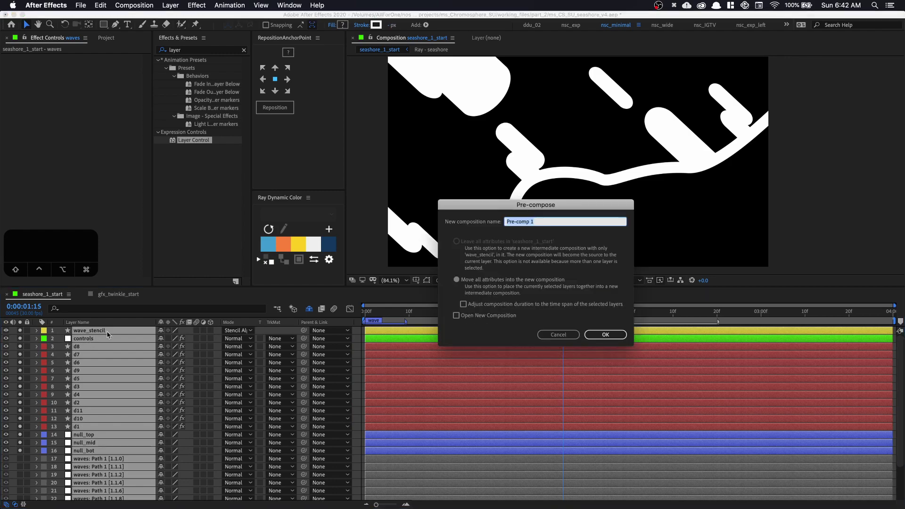
pyautogui.write('waves')
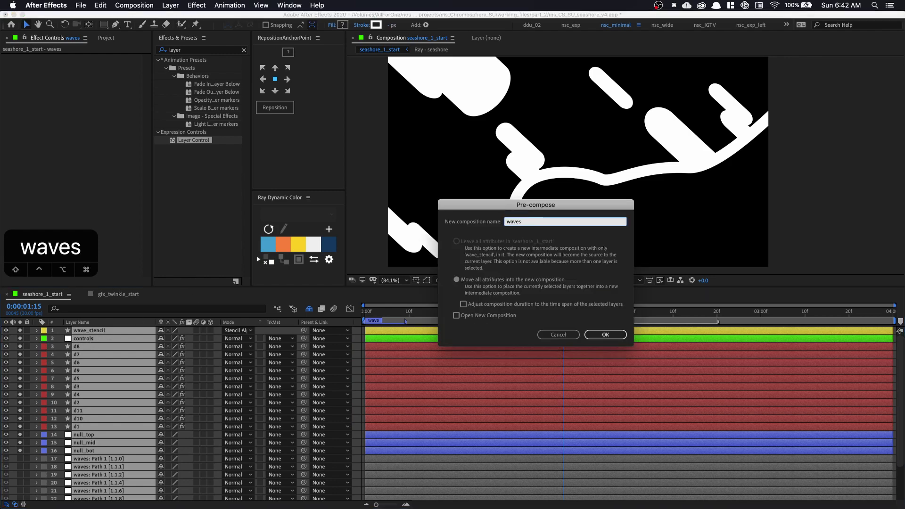
pyautogui.press('Return')
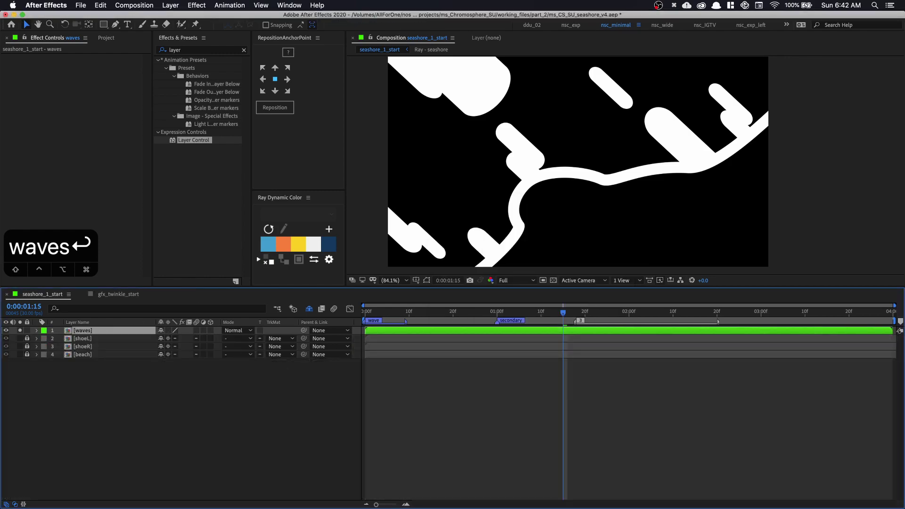
# Turn off all layer solos so the waves precomp shows over the shoeL, shoeR and beach layers, and select the precomp.
pyautogui.click(20, 331)
pyautogui.moveTo(20, 338); pyautogui.dragTo(20, 354)
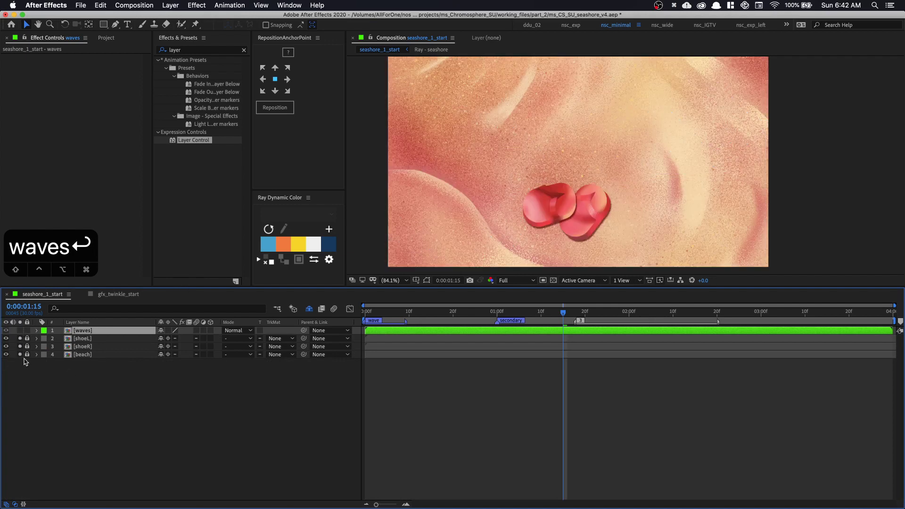
pyautogui.moveTo(19, 339); pyautogui.dragTo(20, 355)
pyautogui.click(73, 371)
pyautogui.click(115, 332)
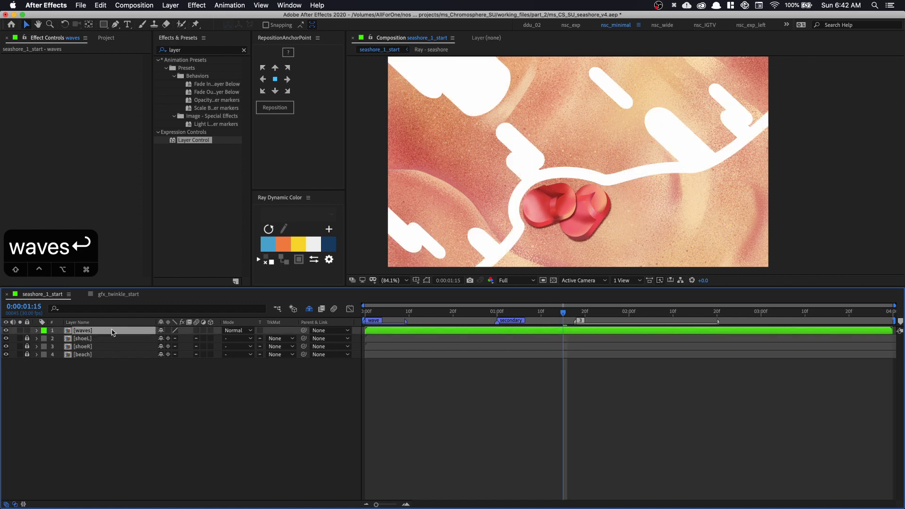
# Add Inner Shadow and Drop Shadow layer styles to the waves precomp, keeping the drop shadow hidden.
pyautogui.click(179, 7)
pyautogui.moveTo(247, 223)
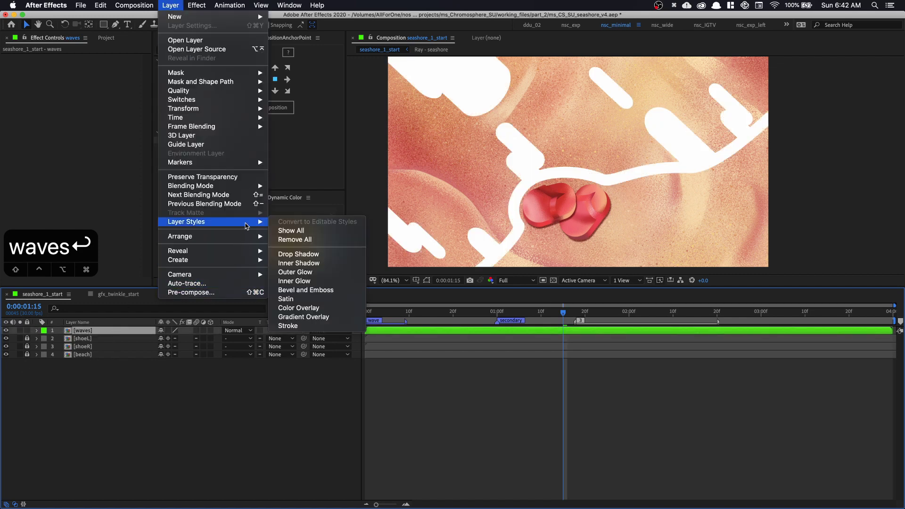
pyautogui.click(305, 264)
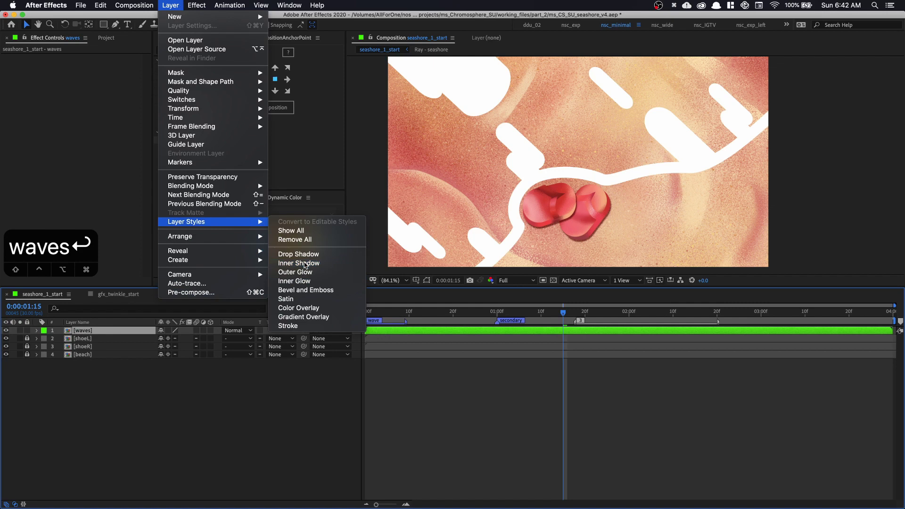
pyautogui.click(167, 6)
pyautogui.moveTo(233, 221)
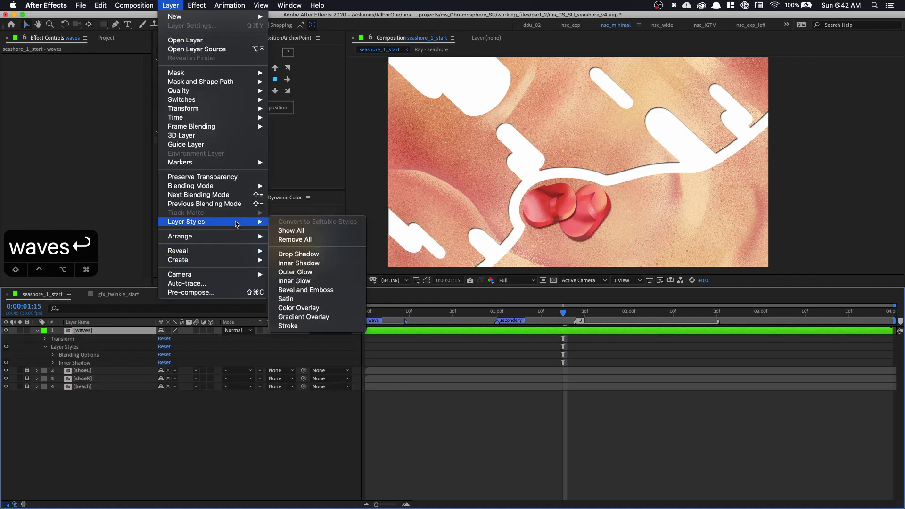
pyautogui.click(299, 255)
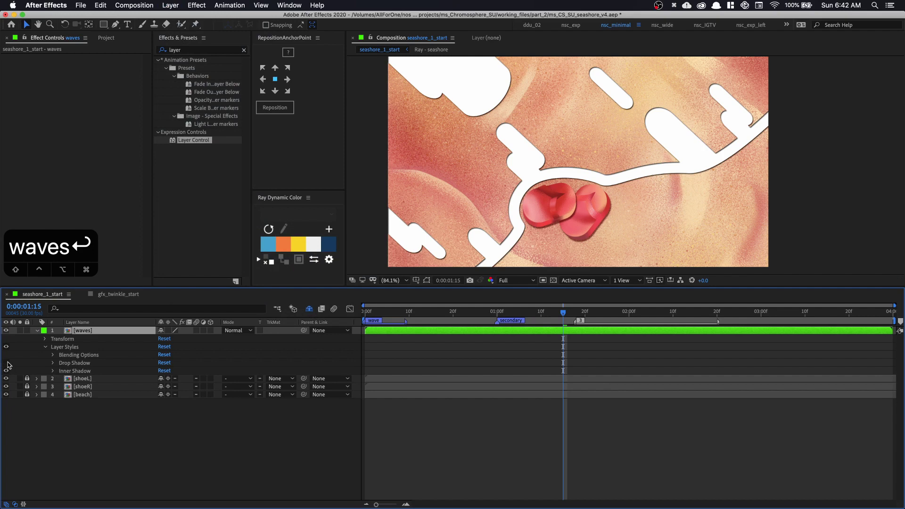
# Set the angle of the waves precomp's inner shadow to 1x+8°.
pyautogui.click(52, 371)
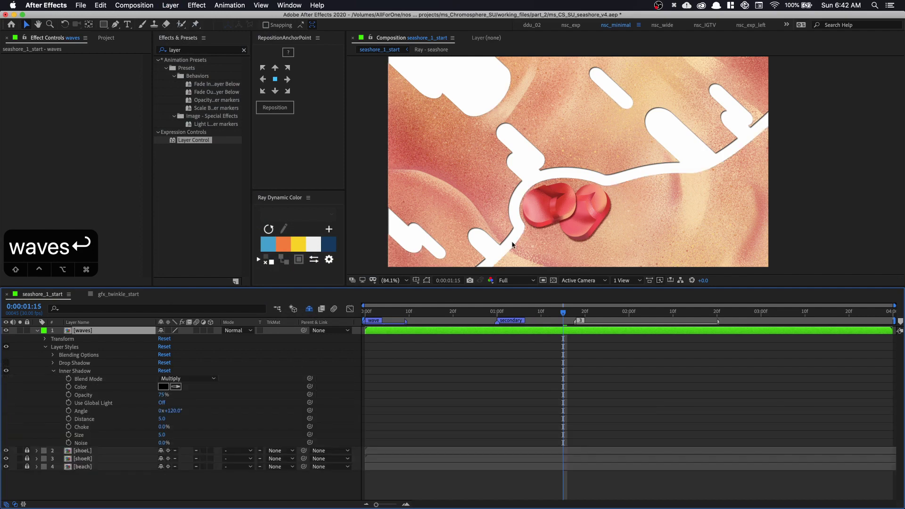
pyautogui.press('z')
pyautogui.click(525, 197)
pyautogui.click(620, 190)
pyautogui.click(624, 192)
pyautogui.press('space')
pyautogui.moveTo(624, 194); pyautogui.dragTo(566, 191)
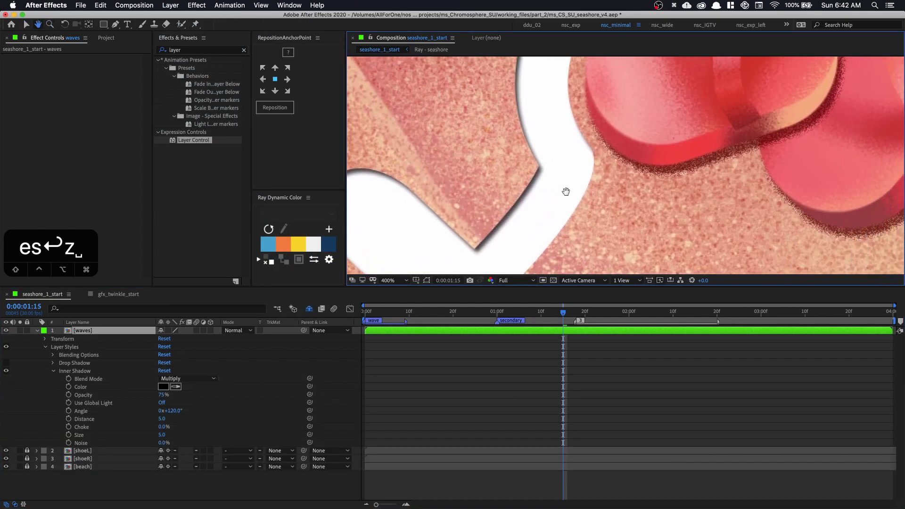
pyautogui.press('space')
pyautogui.moveTo(174, 411); pyautogui.dragTo(546, 226)
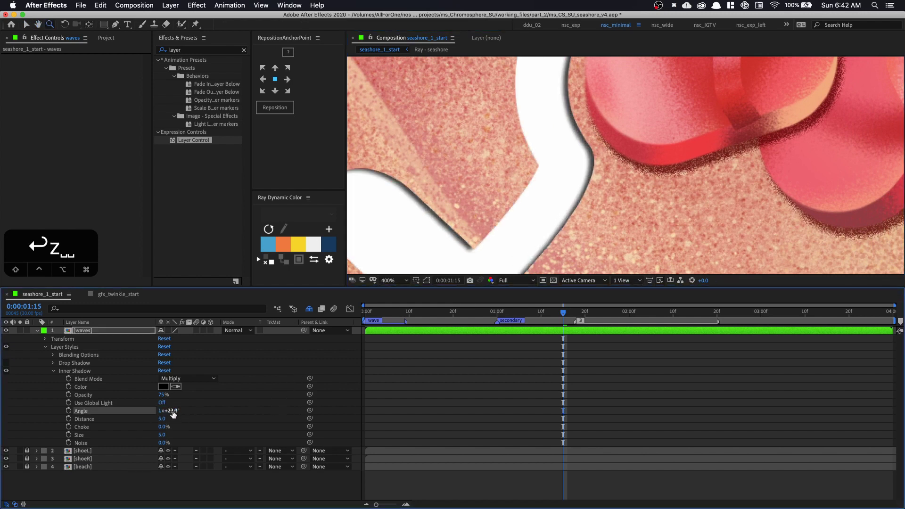
pyautogui.moveTo(174, 411); pyautogui.dragTo(168, 411)
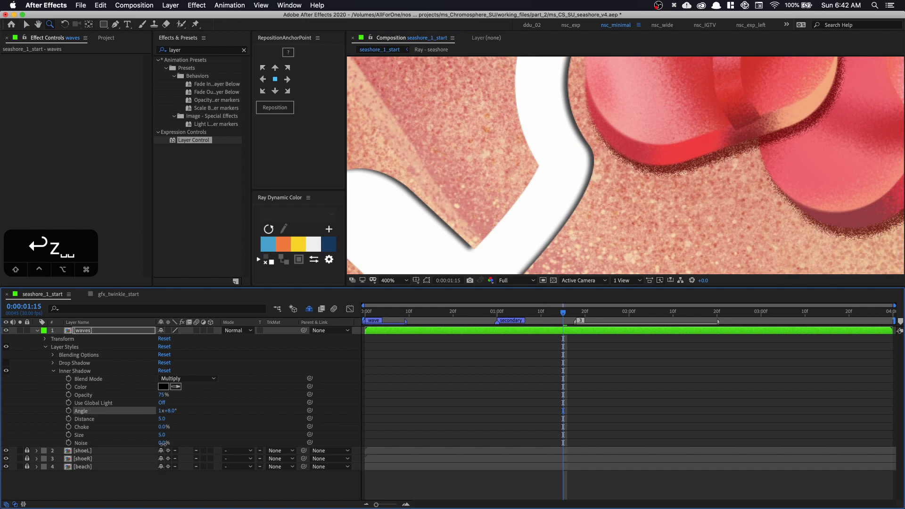
# Set the waves inner shadow's noise to 29%, opacity to 29% and size to 5.
pyautogui.moveTo(163, 443)
pyautogui.mouseDown()
pyautogui.moveTo(176, 443)
pyautogui.moveTo(174, 434)
pyautogui.mouseUp()
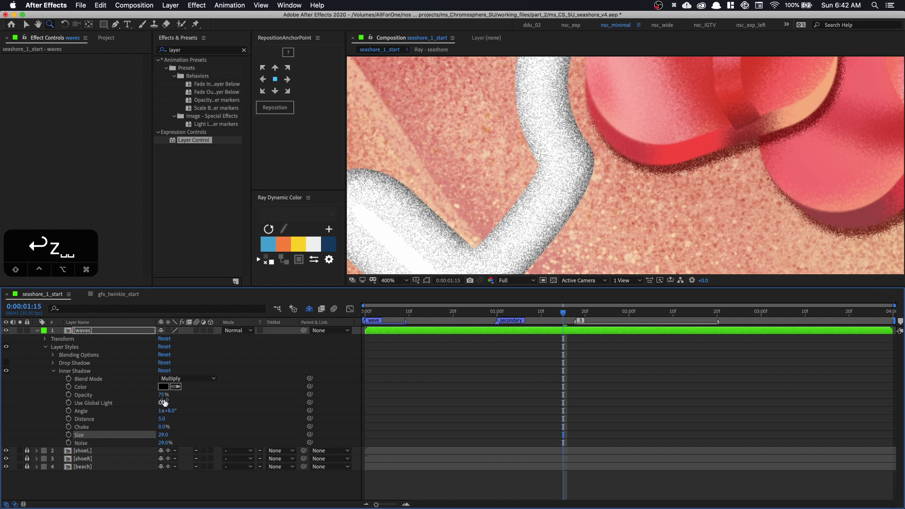
pyautogui.moveTo(162, 395); pyautogui.dragTo(140, 398)
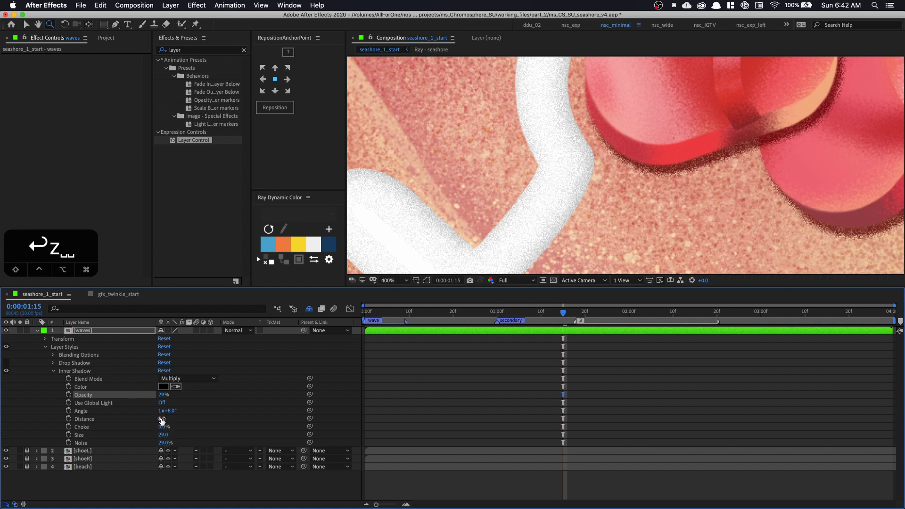
pyautogui.moveTo(163, 420); pyautogui.dragTo(153, 432)
pyautogui.press('super+z')
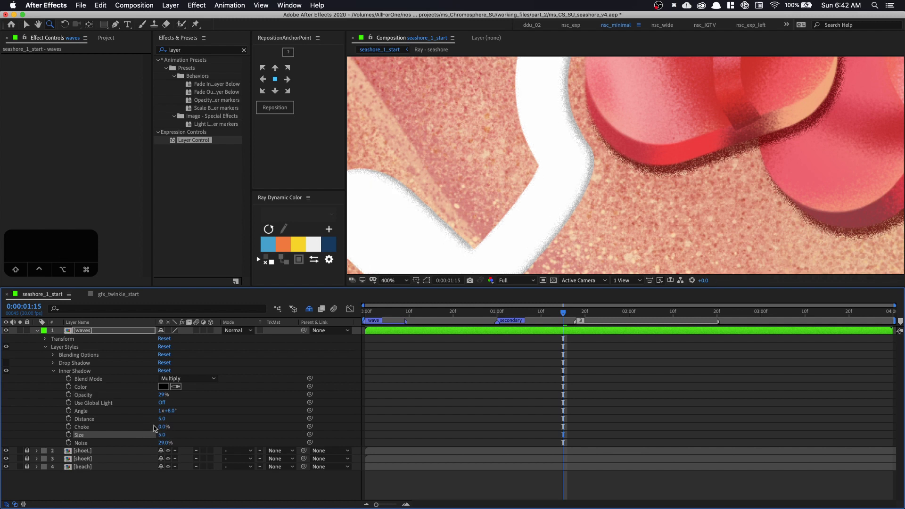
pyautogui.moveTo(162, 419); pyautogui.dragTo(170, 417)
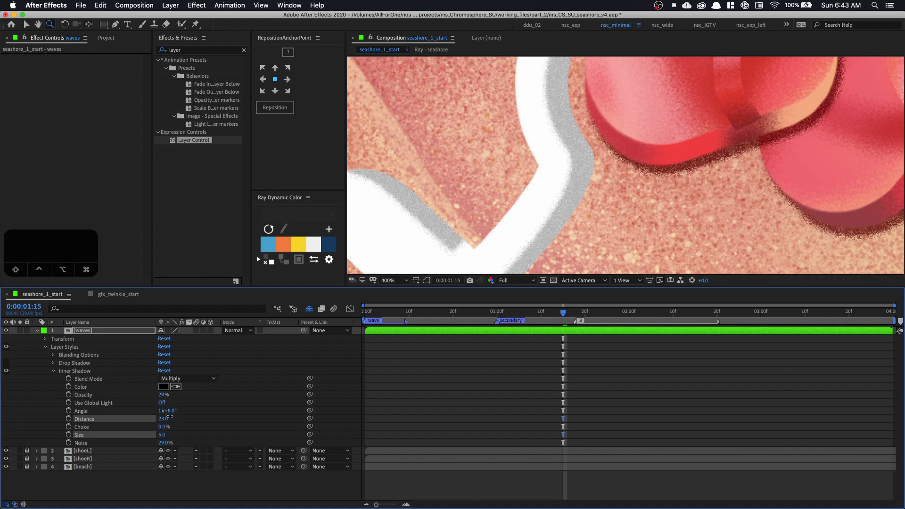
pyautogui.press('super+z')
pyautogui.hotkey('shift', '/')
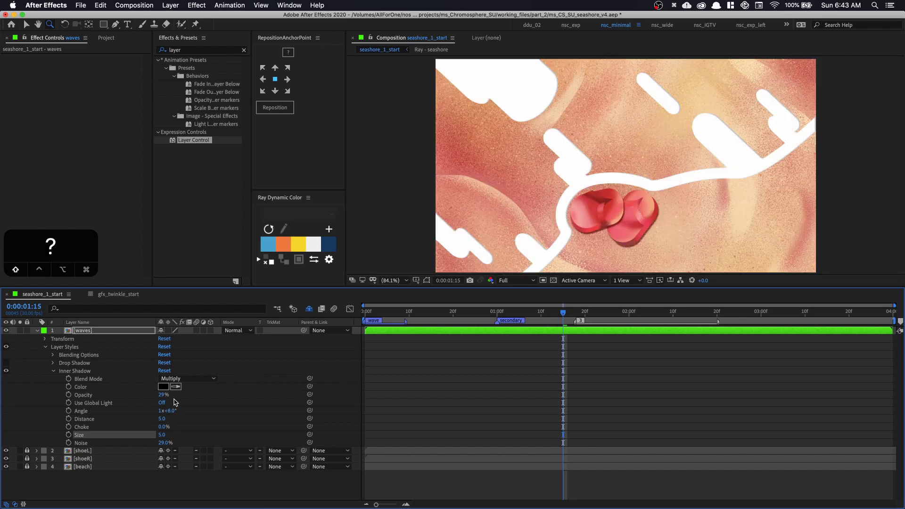
# Make the waves drop shadow visible and show its settings in place of the inner shadow's.
pyautogui.press('z')
pyautogui.click(584, 204)
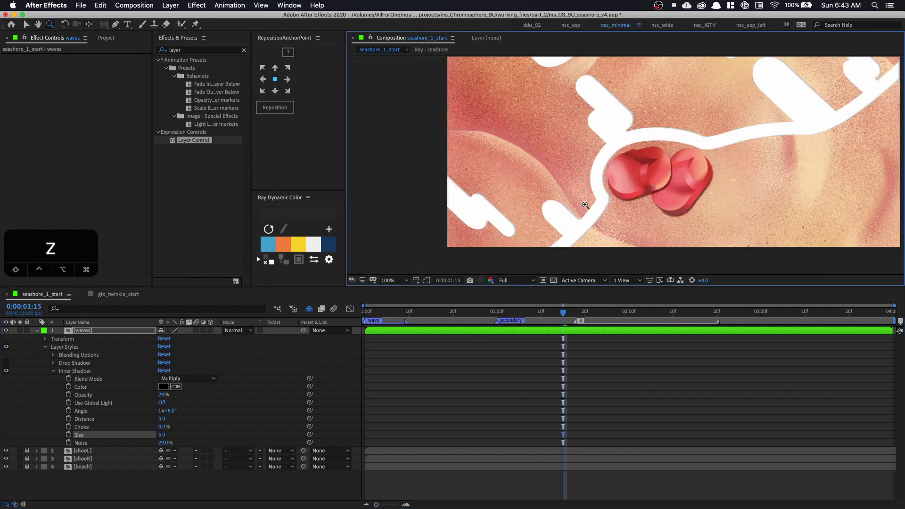
pyautogui.press('space')
pyautogui.moveTo(579, 207); pyautogui.dragTo(524, 208)
pyautogui.press('space')
pyautogui.click(6, 363)
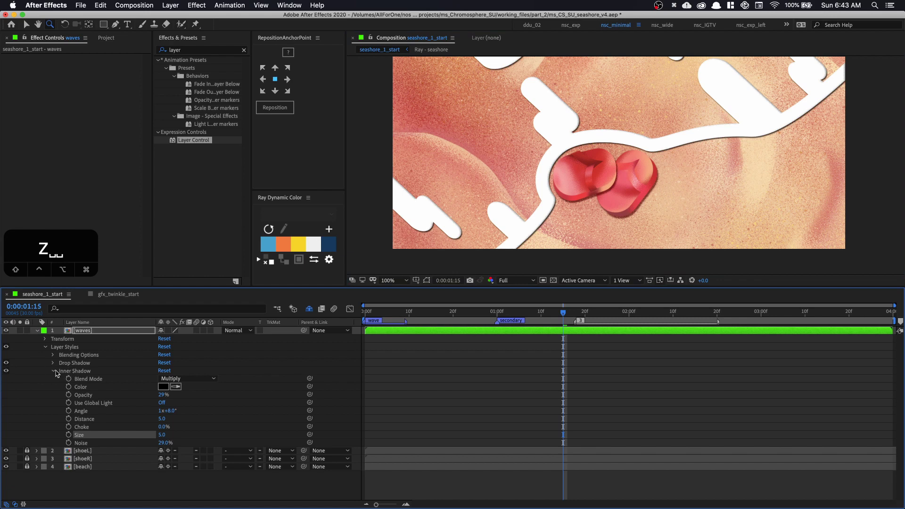
pyautogui.click(53, 371)
pyautogui.click(54, 363)
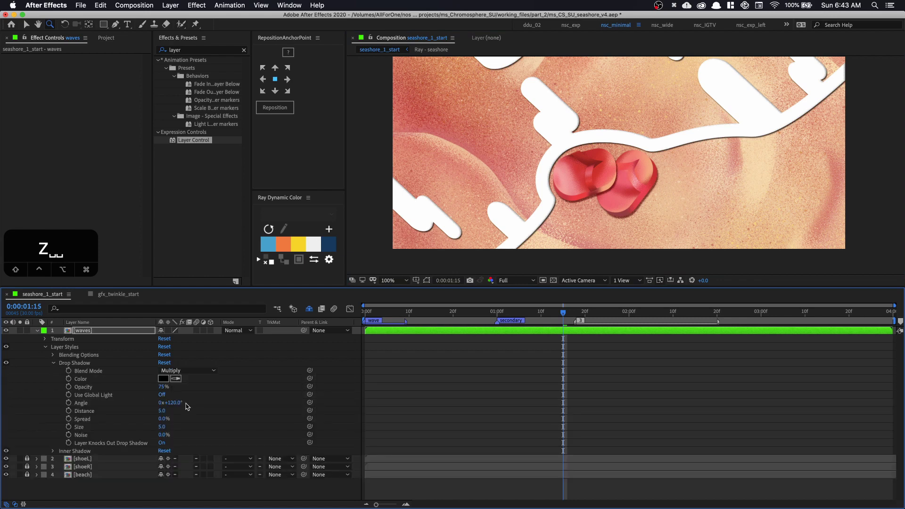
# Set the waves drop shadow's distance to 3 and its opacity to 63%, and collapse the layer.
pyautogui.click(532, 219)
pyautogui.click(617, 193)
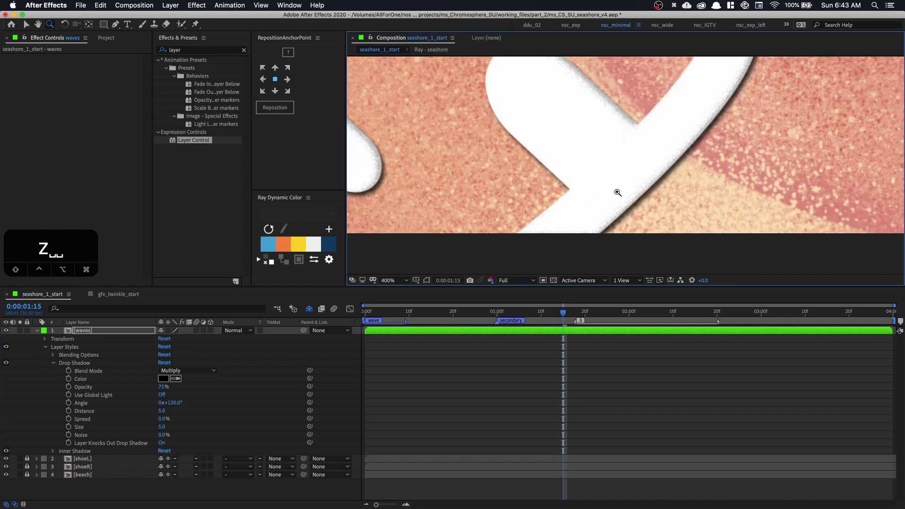
pyautogui.moveTo(618, 193); pyautogui.dragTo(553, 188)
pyautogui.moveTo(163, 387); pyautogui.dragTo(148, 386)
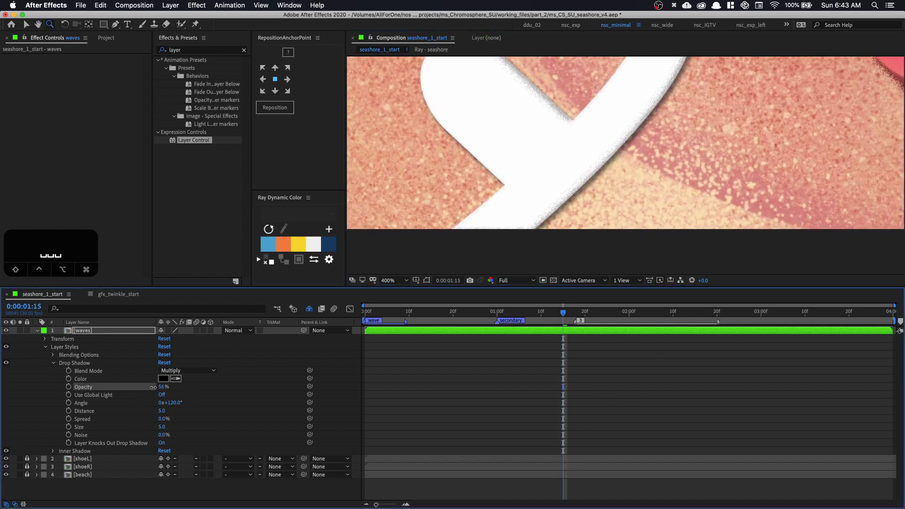
pyautogui.moveTo(162, 427); pyautogui.dragTo(161, 427)
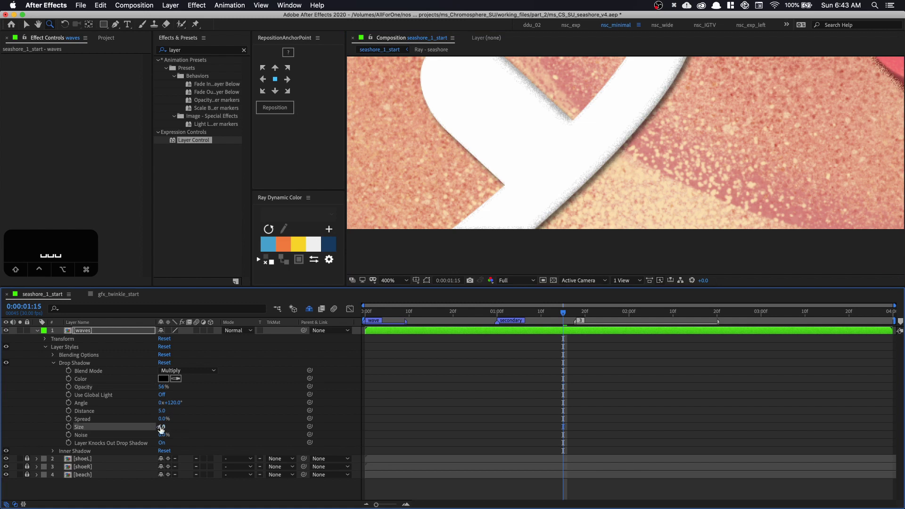
pyautogui.press('super+z')
pyautogui.click(163, 411)
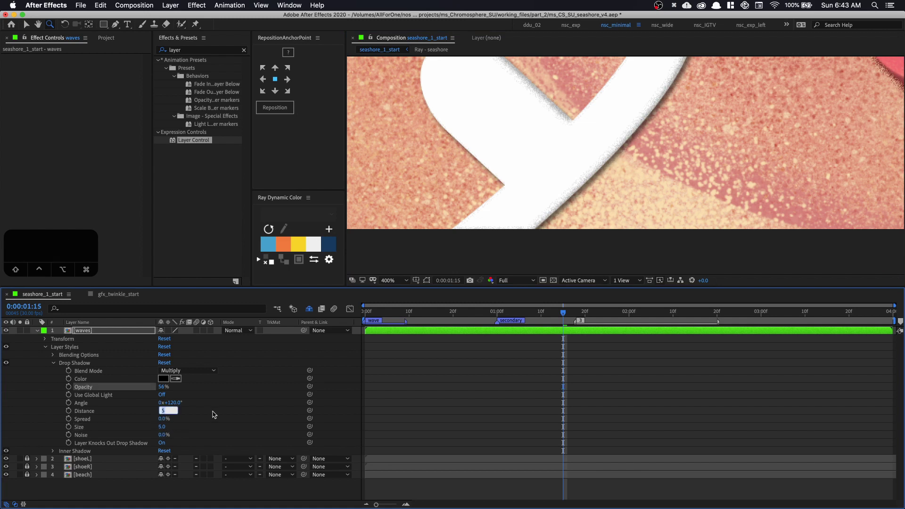
pyautogui.write('3')
pyautogui.click(215, 414)
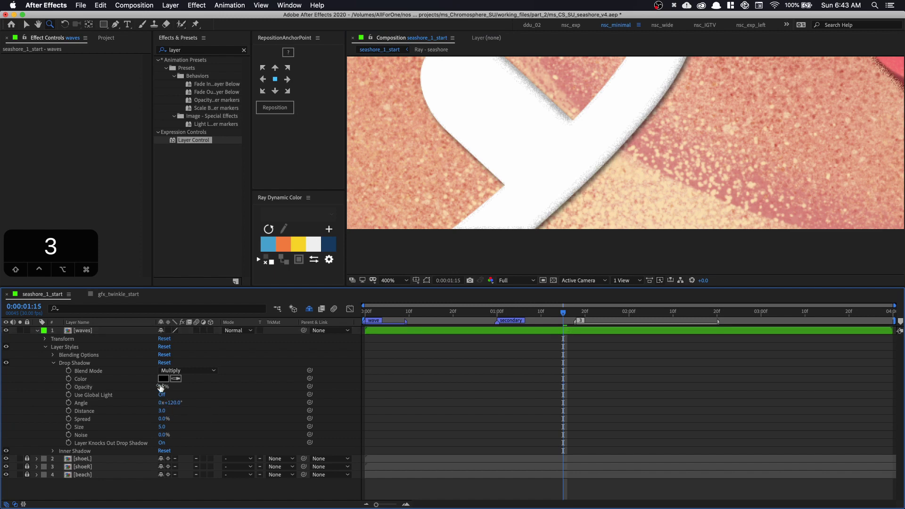
pyautogui.moveTo(163, 386); pyautogui.dragTo(162, 387)
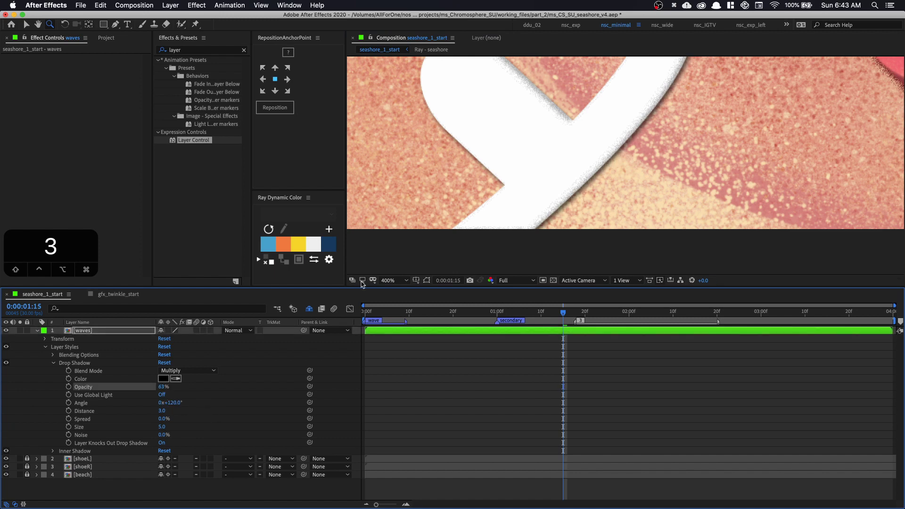
pyautogui.hotkey('shift', '/')
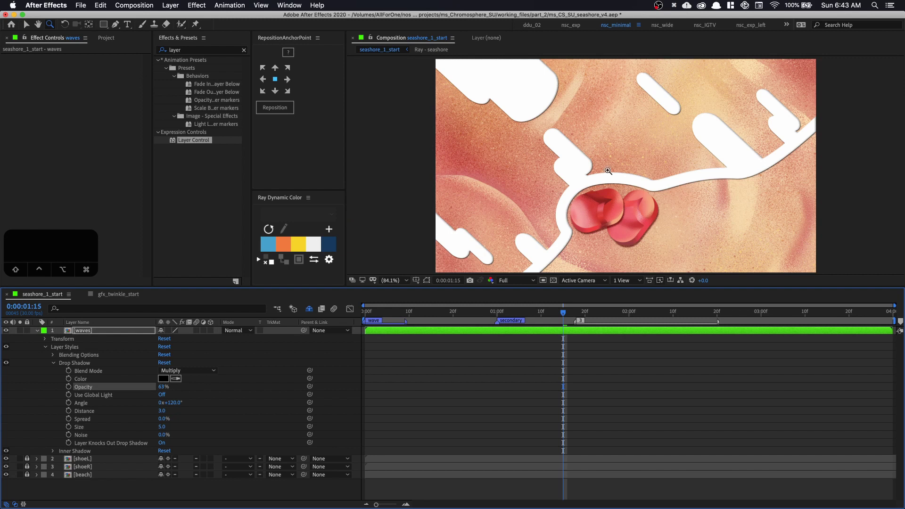
pyautogui.click(38, 331)
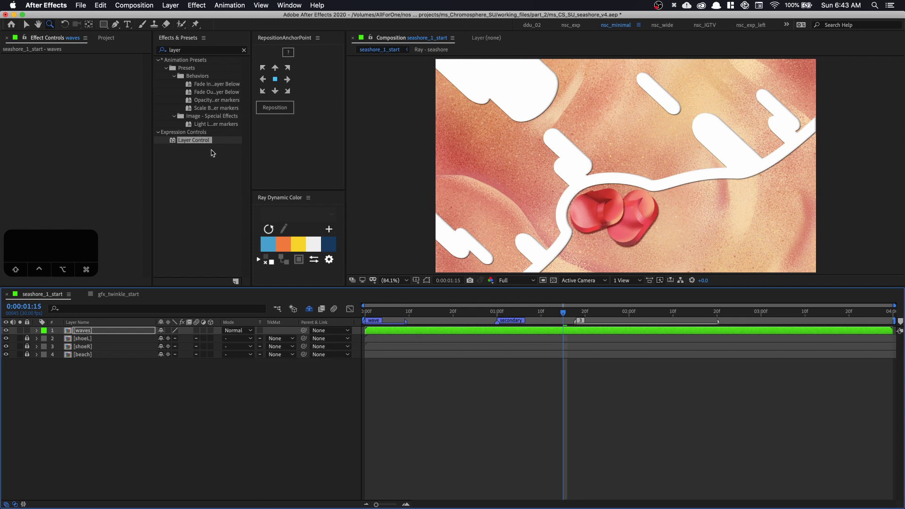
# Apply the Simple Choker effect to the waves precomp with a Choke Matte of 10.
pyautogui.click(202, 51)
pyautogui.write('s')
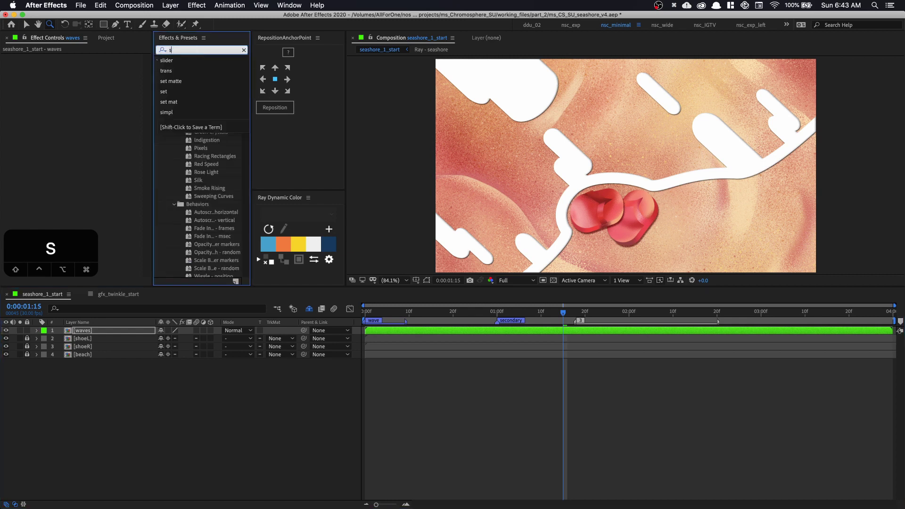
pyautogui.write('imple')
pyautogui.doubleClick(203, 84)
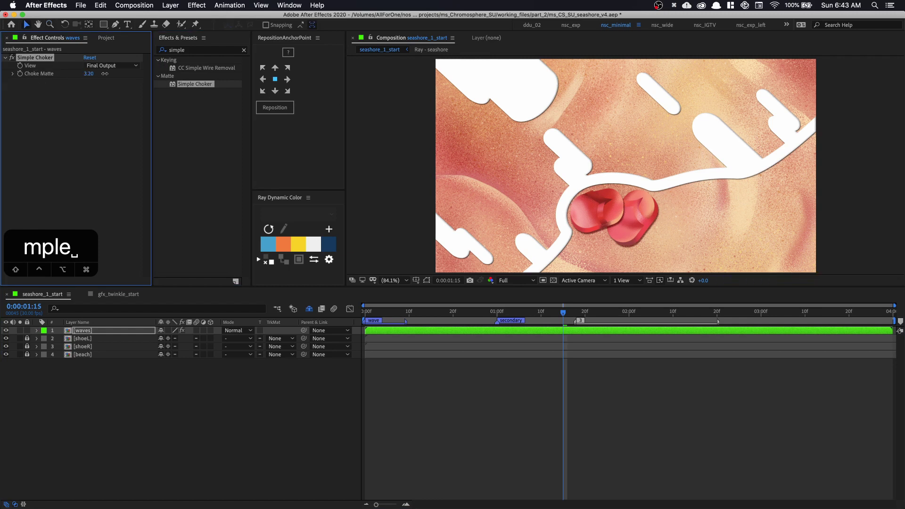
pyautogui.click(88, 74)
pyautogui.write('10')
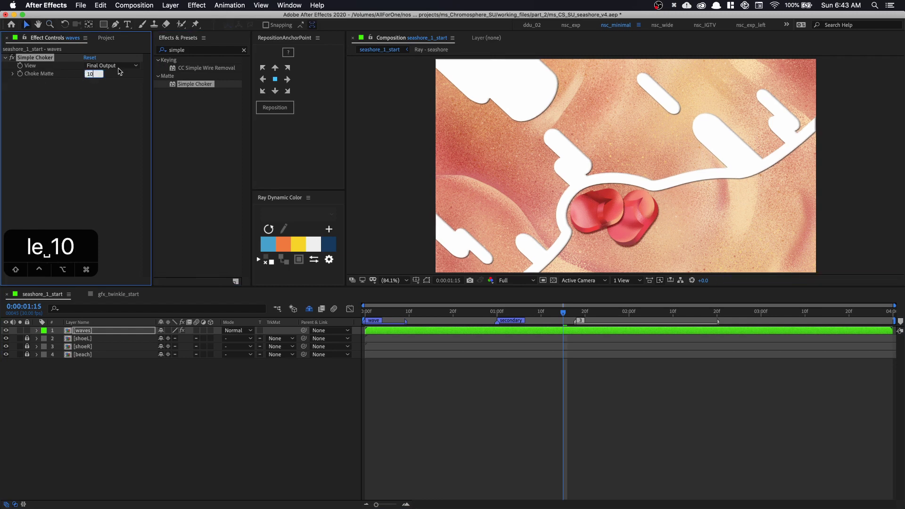
pyautogui.press('Return')
# Compare the wave's inner corners close up with the Simple Choker effect disabled and enabled.
pyautogui.press('z')
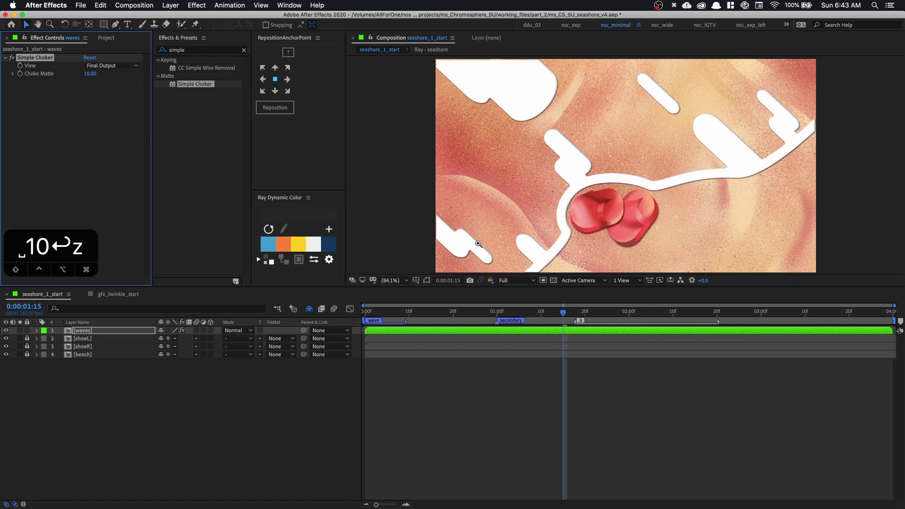
pyautogui.click(478, 245)
pyautogui.scroll(4, 618, 176)
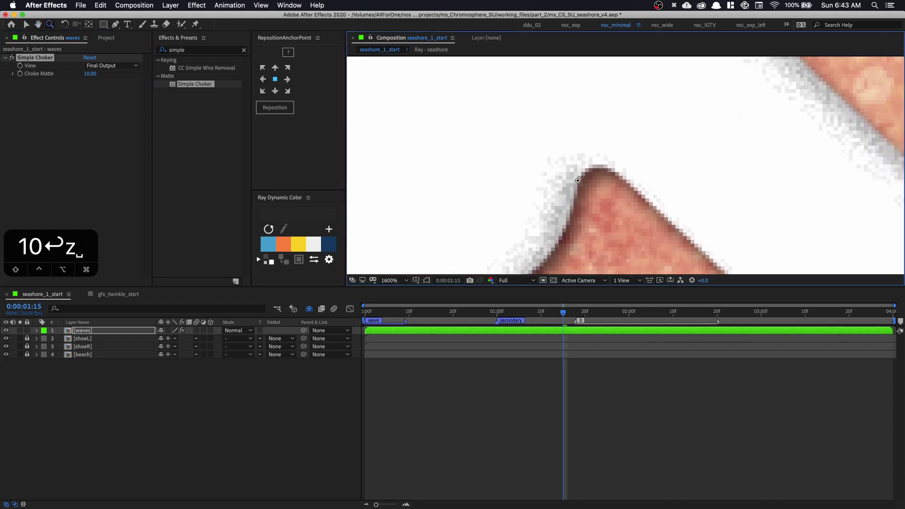
pyautogui.press('super+minus')
pyautogui.press('space')
pyautogui.moveTo(574, 182); pyautogui.dragTo(529, 191)
pyautogui.press('super+minus')
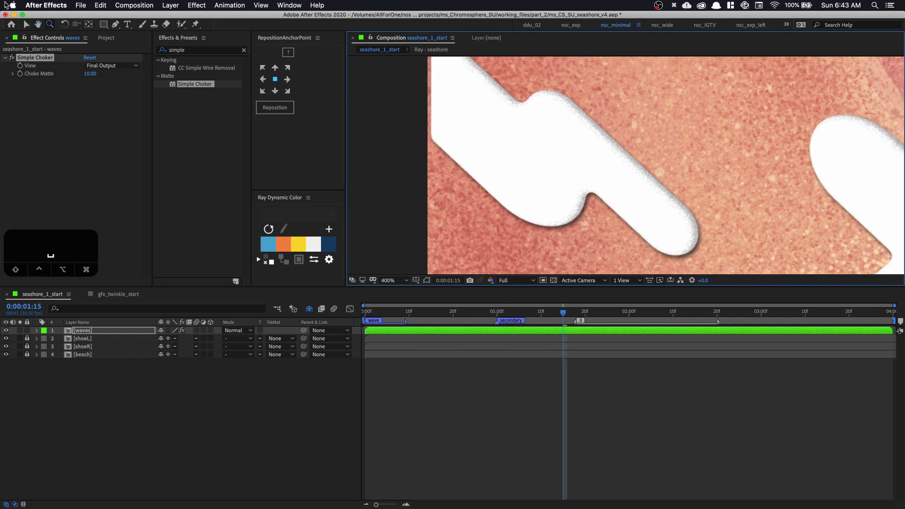
pyautogui.click(10, 57)
pyautogui.click(10, 57)
pyautogui.click(11, 57)
pyautogui.click(11, 58)
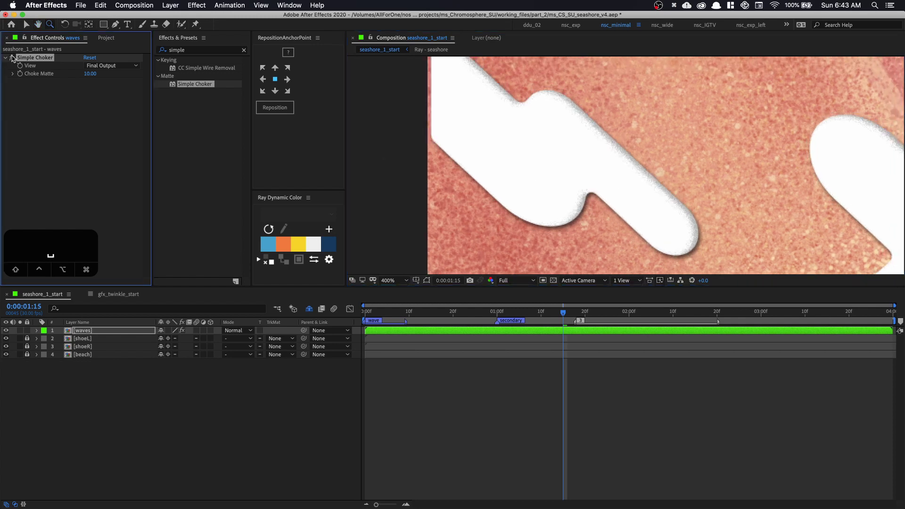
pyautogui.click(11, 57)
pyautogui.click(12, 57)
# Examine the choked wave's edge along the composition's left border, and deselect the waves precomp.
pyautogui.click(438, 132)
pyautogui.moveTo(461, 140); pyautogui.dragTo(428, 215)
pyautogui.moveTo(547, 171); pyautogui.dragTo(524, 156)
pyautogui.scroll(3, 562, 124)
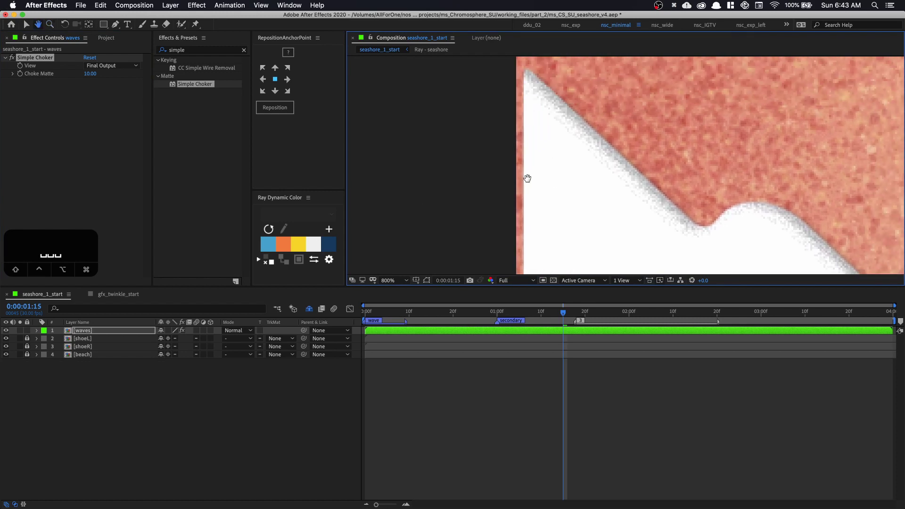
pyautogui.hscroll(2, 544, 97)
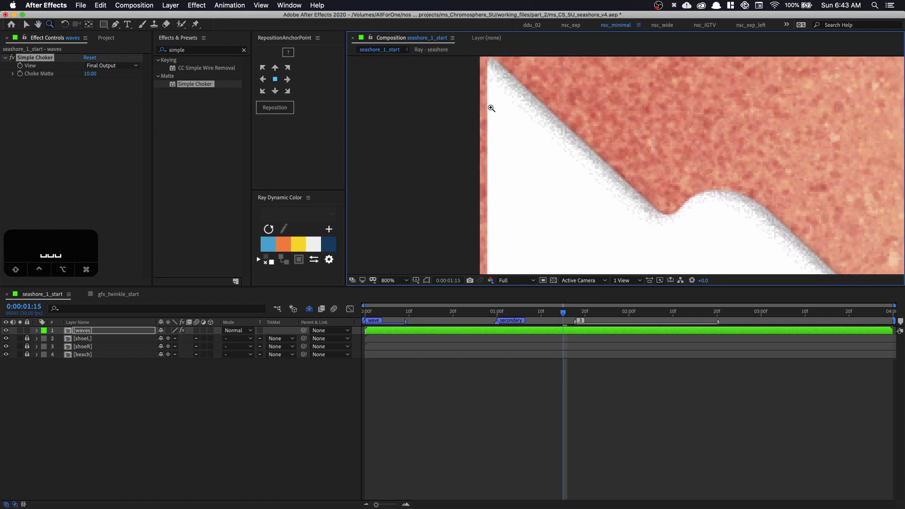
pyautogui.scroll(-3, 499, 169)
pyautogui.press('super+minus')
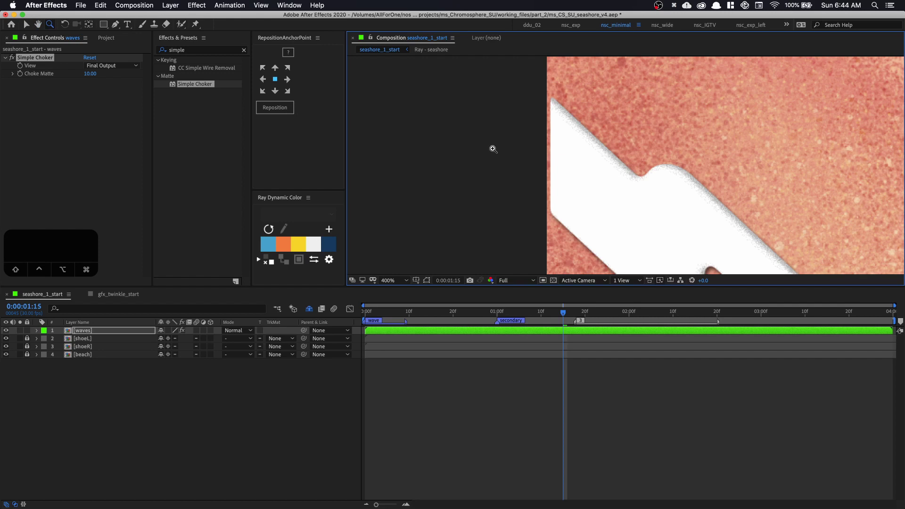
pyautogui.scroll(-2, 542, 146)
pyautogui.rightClick(116, 371)
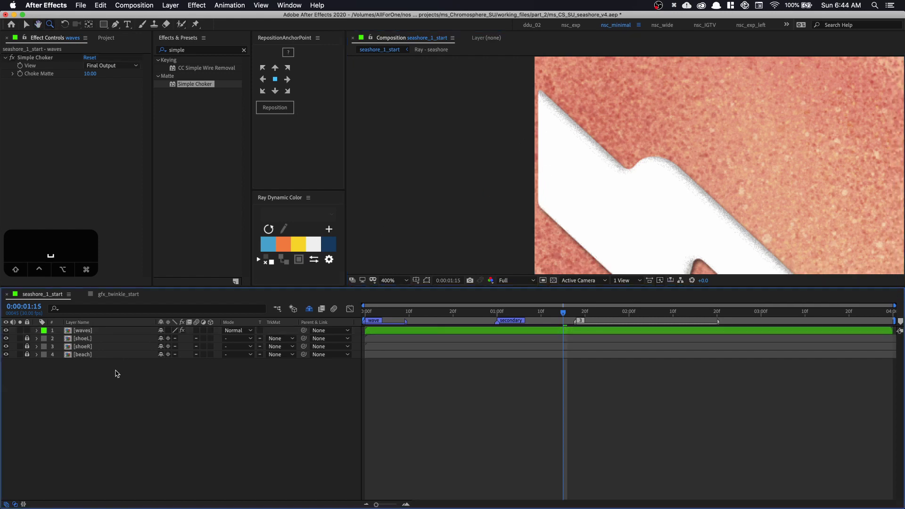
# Add an adjustment layer at the top of the seashore_1_start composition and apply the Transform effect to it.
pyautogui.moveTo(133, 377)
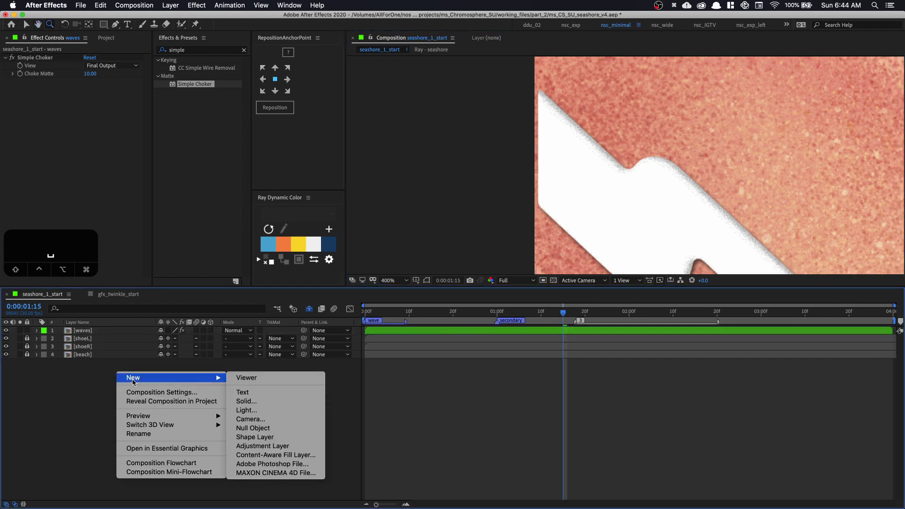
pyautogui.click(288, 446)
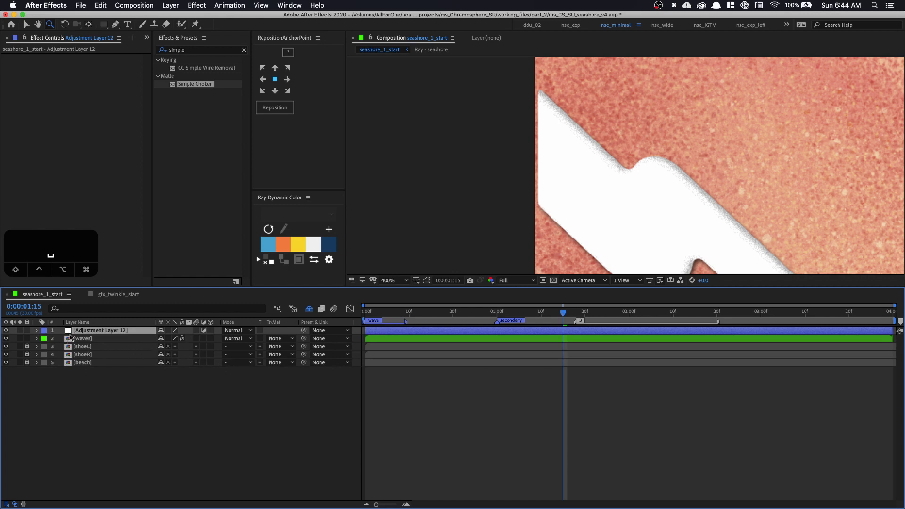
pyautogui.press('Return')
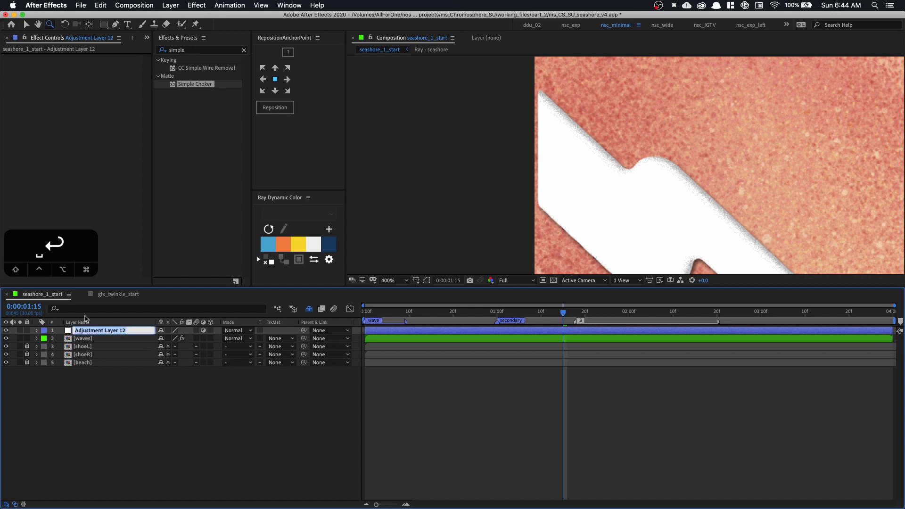
pyautogui.click(199, 51)
pyautogui.press('super+a')
pyautogui.click(201, 50)
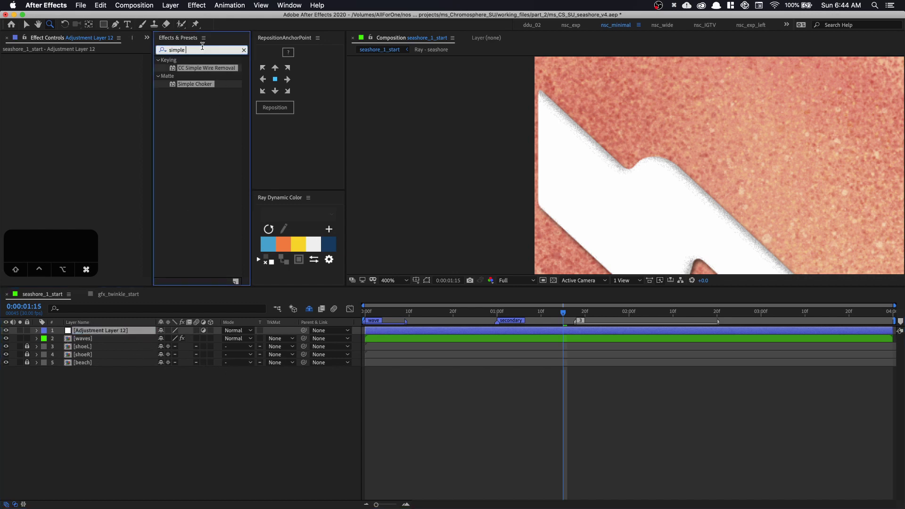
pyautogui.press('super+a')
pyautogui.write('trans')
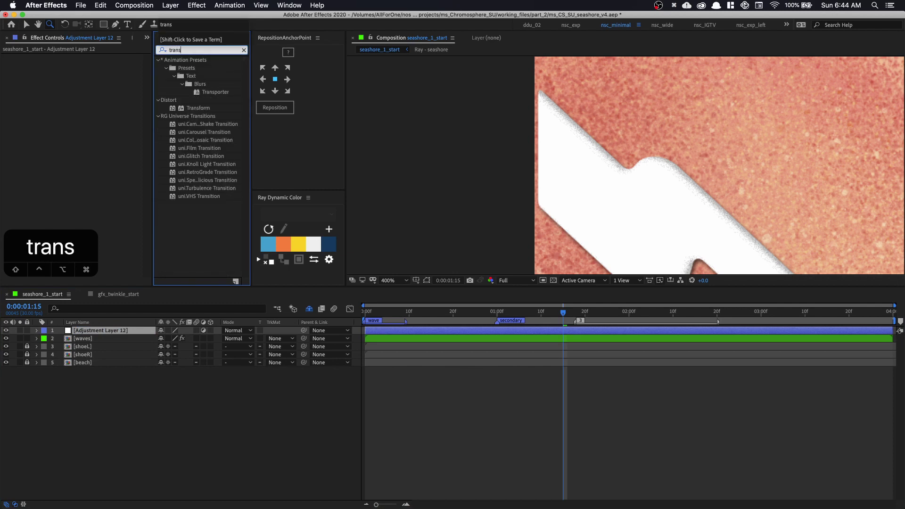
pyautogui.doubleClick(208, 111)
# Set the Transform effect's uniform scale to 101 and scrub through the animation to check the full frame.
pyautogui.click(90, 89)
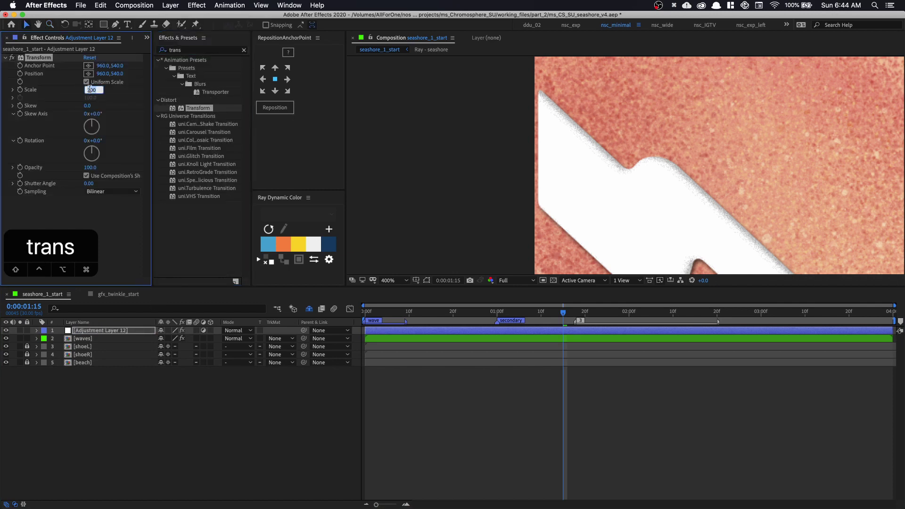
pyautogui.write('101')
pyautogui.press('Return')
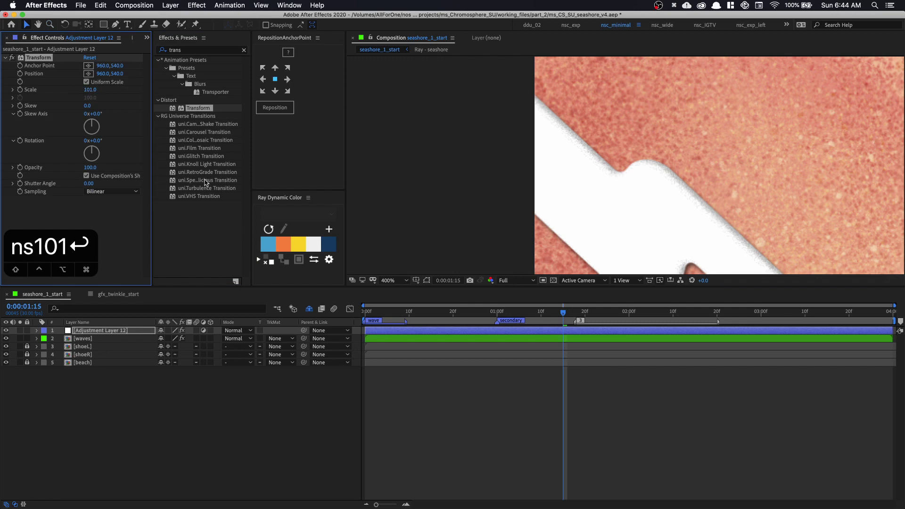
pyautogui.hotkey('shift', '/')
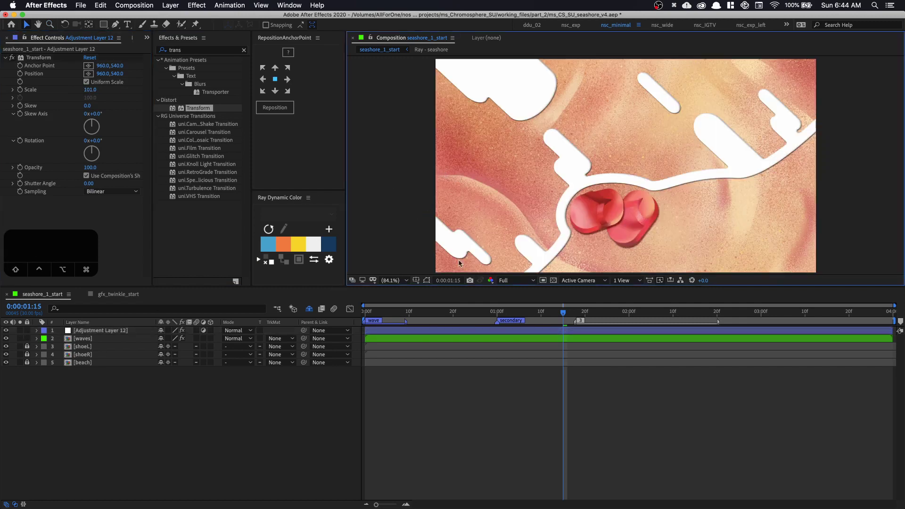
pyautogui.moveTo(459, 311); pyautogui.dragTo(510, 315)
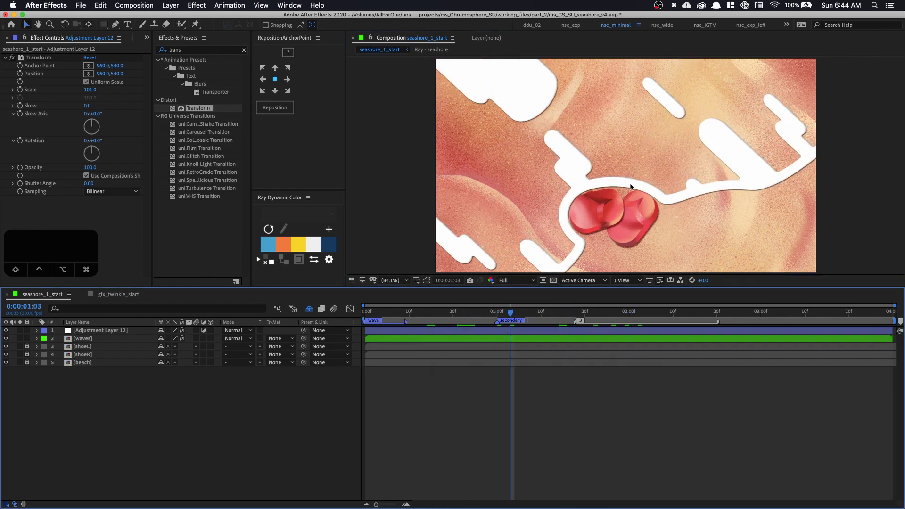
# Unlock the shoeL and shoeR layers and move both above the waves precomp in the layer stack.
pyautogui.press('z')
pyautogui.click(628, 195)
pyautogui.moveTo(628, 194); pyautogui.dragTo(598, 212)
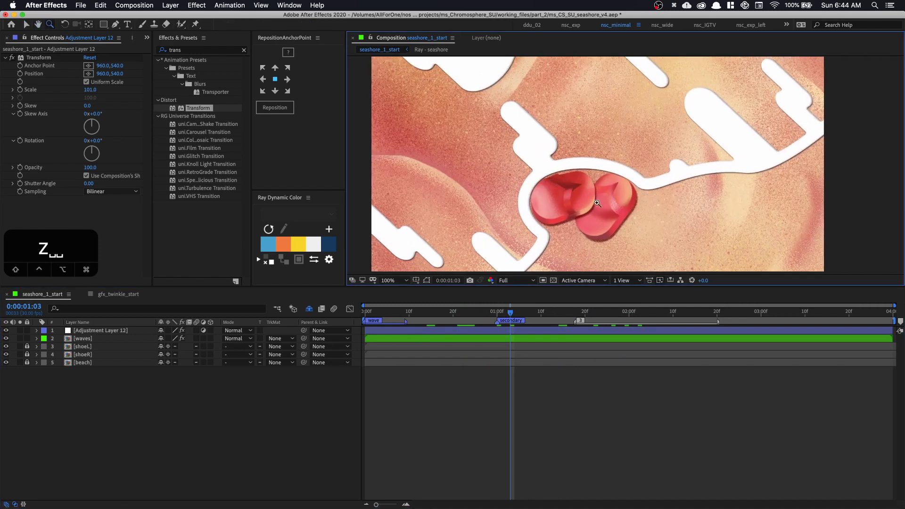
pyautogui.moveTo(28, 346); pyautogui.dragTo(29, 354)
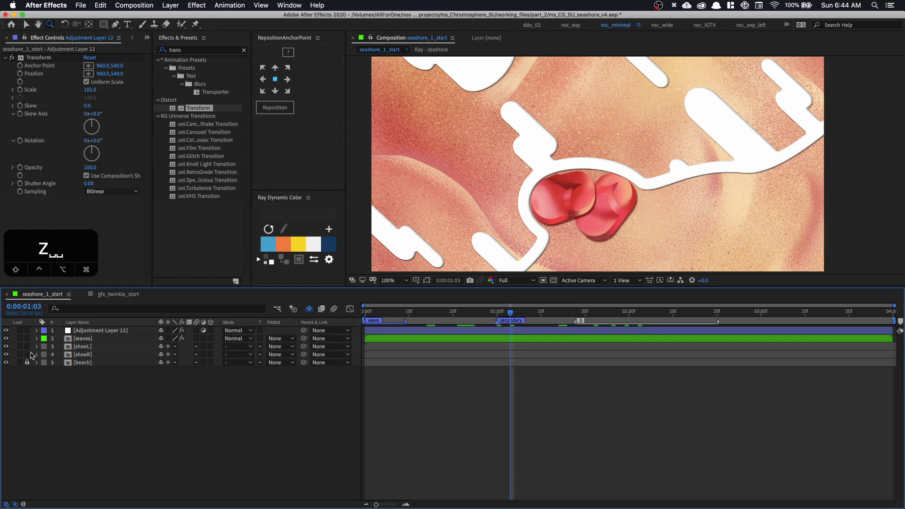
pyautogui.click(83, 355)
pyautogui.keyDown('shift'); pyautogui.click(83, 347); pyautogui.keyUp('shift')
pyautogui.moveTo(102, 355); pyautogui.dragTo(100, 335)
# Preview the wave passing beneath the shoes, first from the current frame and again from the composition's start.
pyautogui.press('v')
pyautogui.moveTo(568, 202); pyautogui.dragTo(575, 206)
pyautogui.press('space')
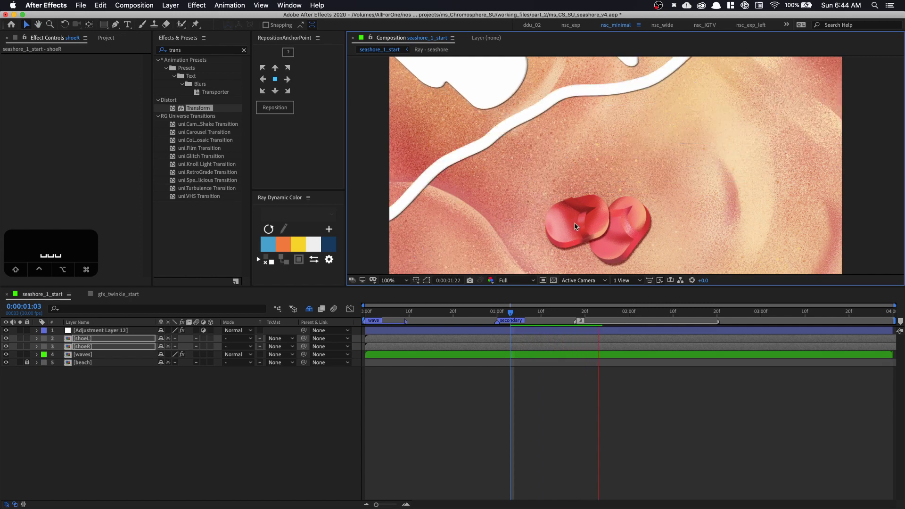
pyautogui.press('space')
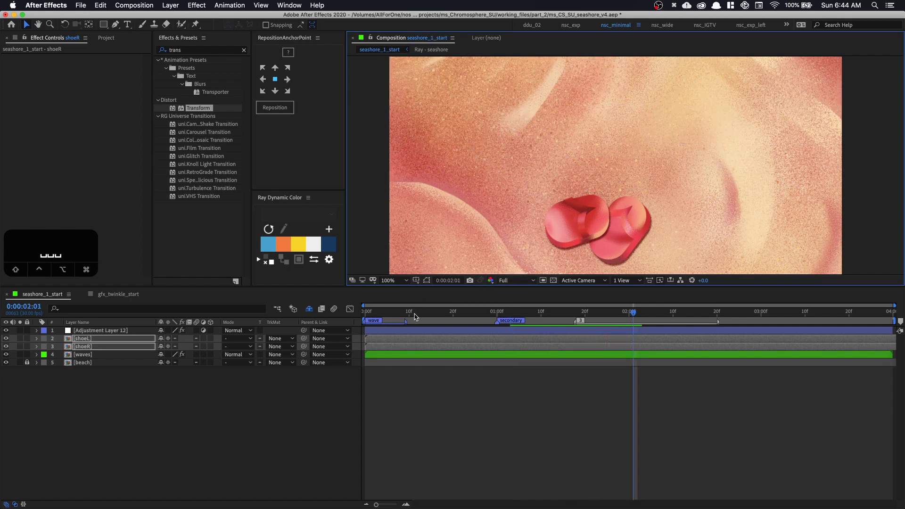
pyautogui.press('Home')
pyautogui.press('space')
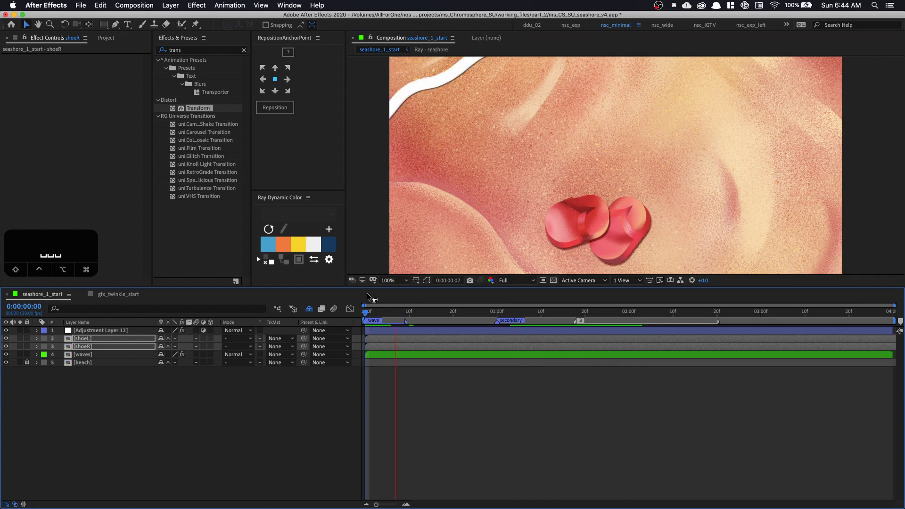
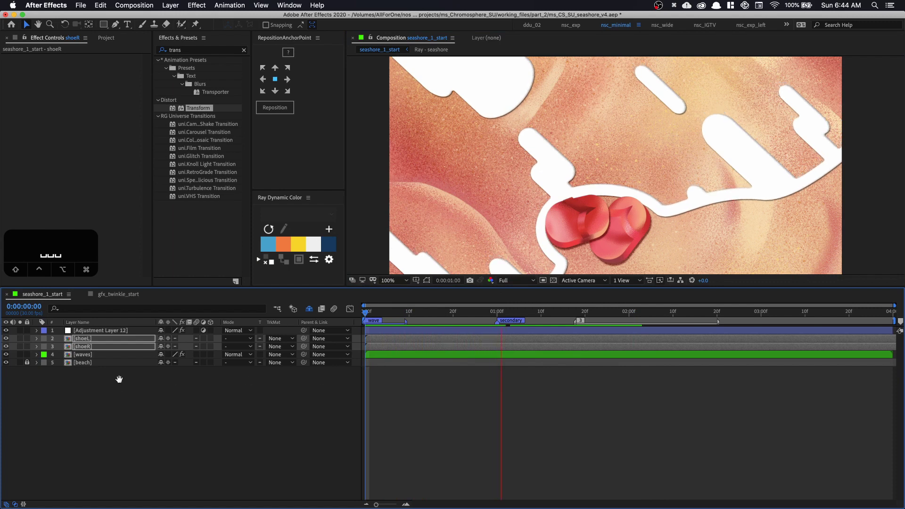
# Copy the waves shape layer from the waves precomp into seashore_1_start and place it directly beneath the waves precomp.
pyautogui.click(119, 380)
pyautogui.doubleClick(102, 354)
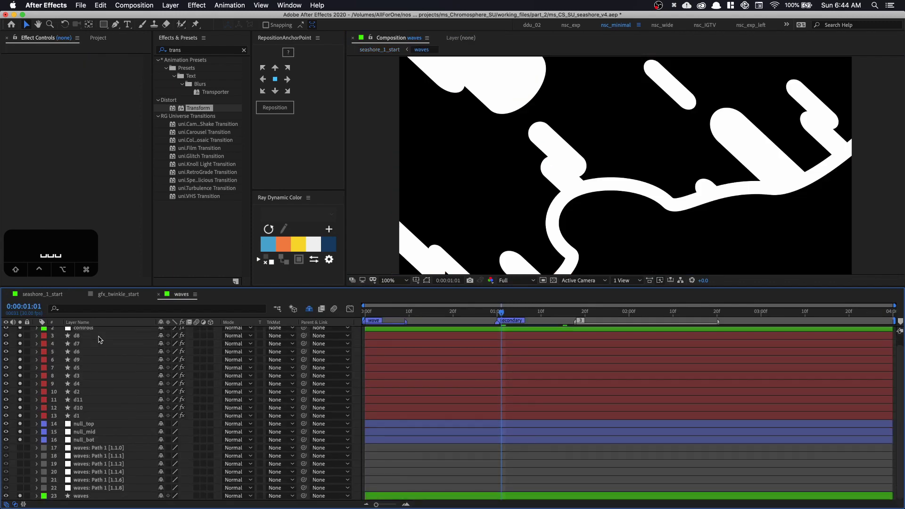
pyautogui.scroll(-1, 97, 431)
pyautogui.click(100, 496)
pyautogui.press('super+c')
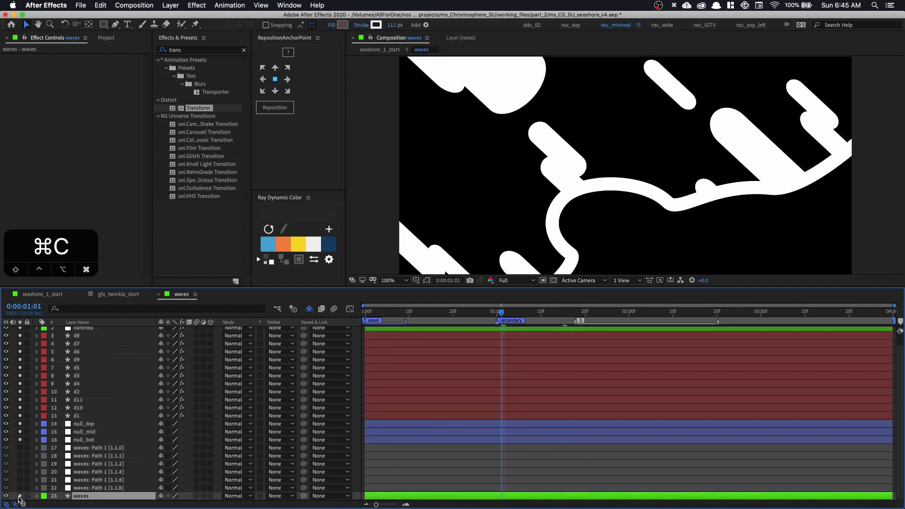
pyautogui.press('super+a')
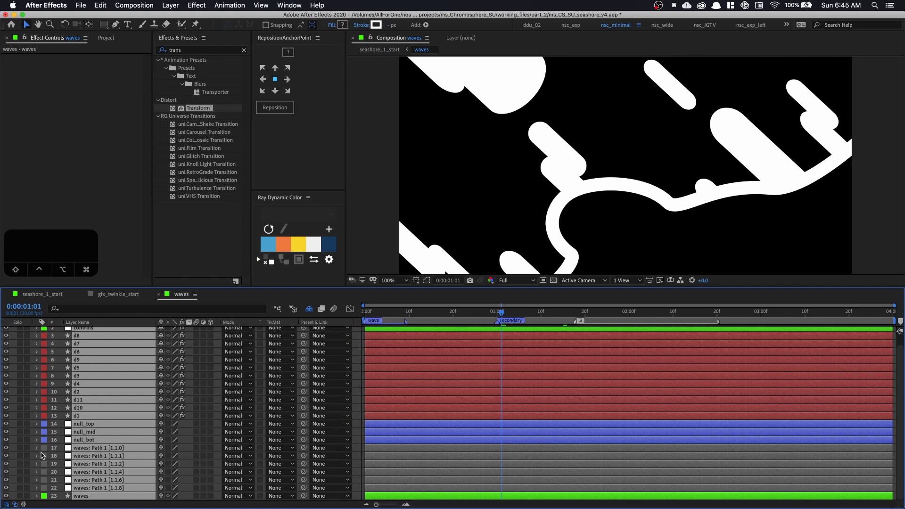
pyautogui.click(54, 296)
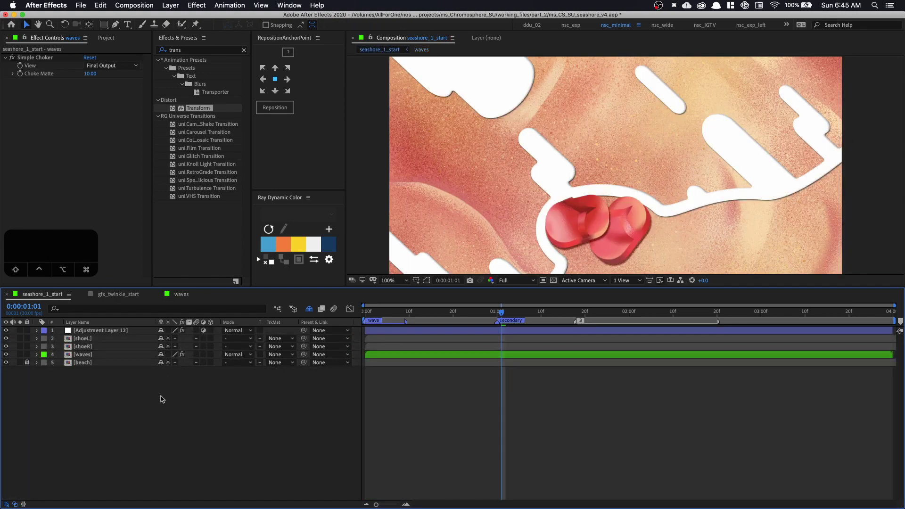
pyautogui.press('super+v')
pyautogui.moveTo(93, 331); pyautogui.dragTo(93, 369)
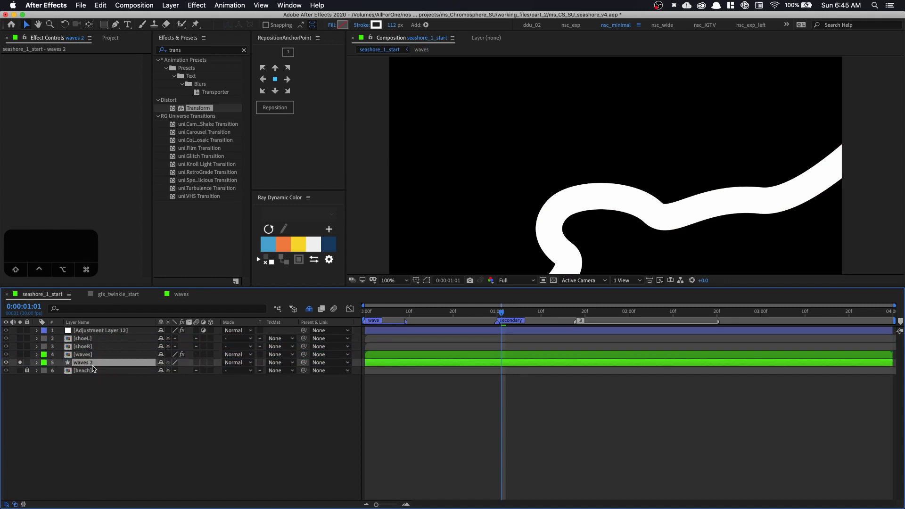
# Rename the pasted shape layer as wave_fill.
pyautogui.press('Return')
pyautogui.write('wave')
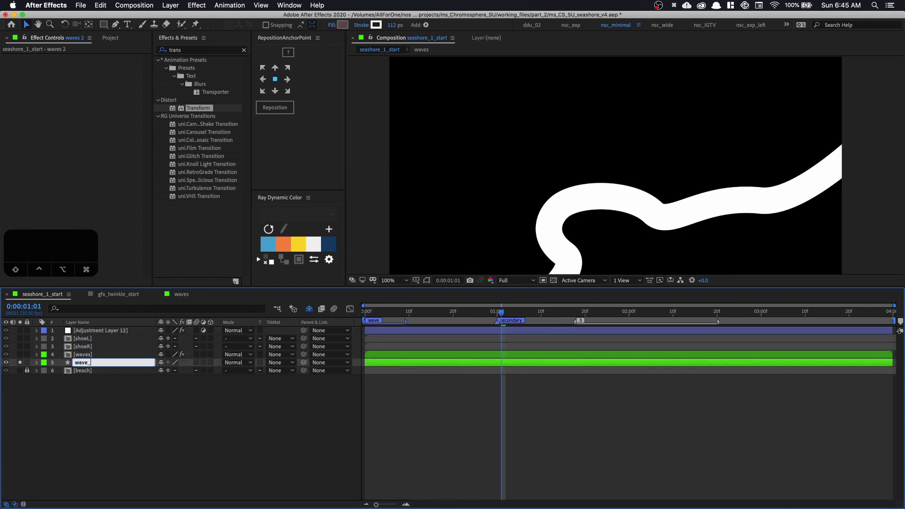
pyautogui.write('_fill')
pyautogui.press('Return')
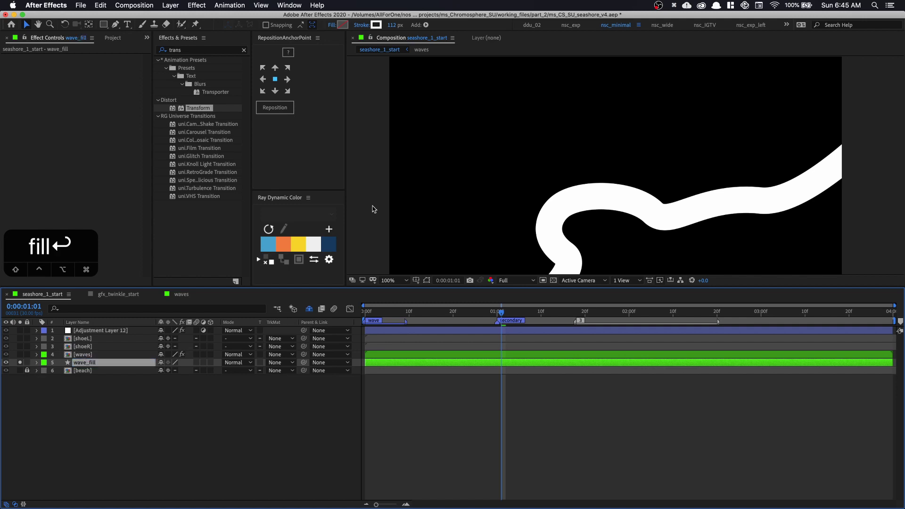
# Switch the Ray Dynamic Color palette to seashore and apply its bright pink to the wave_fill stroke.
pyautogui.click(283, 215)
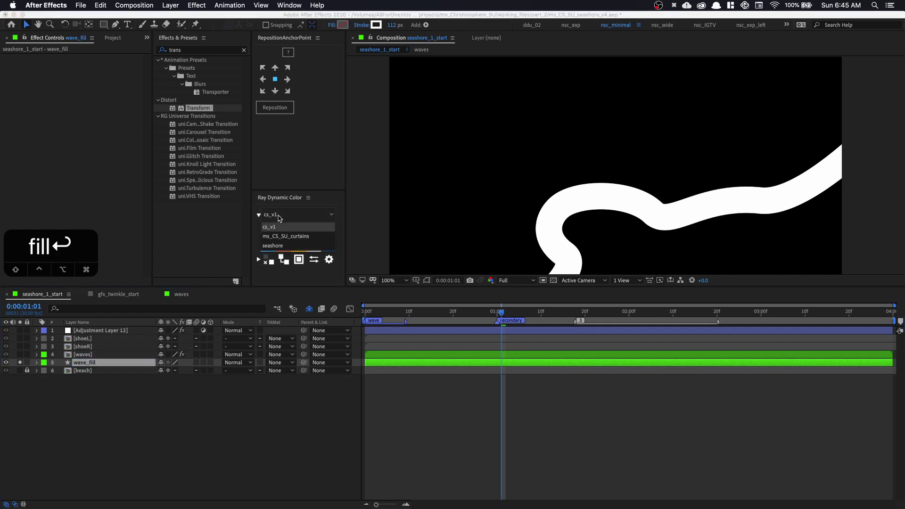
pyautogui.click(283, 246)
pyautogui.click(313, 243)
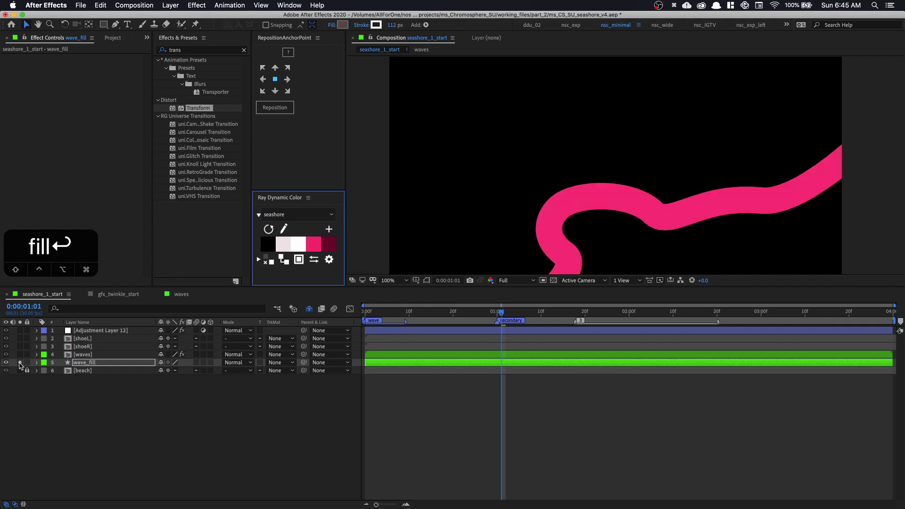
# Set wave_fill's stroke width to 0 px and give it a solid fill in the seashore palette's bright pink.
pyautogui.click(20, 363)
pyautogui.click(392, 25)
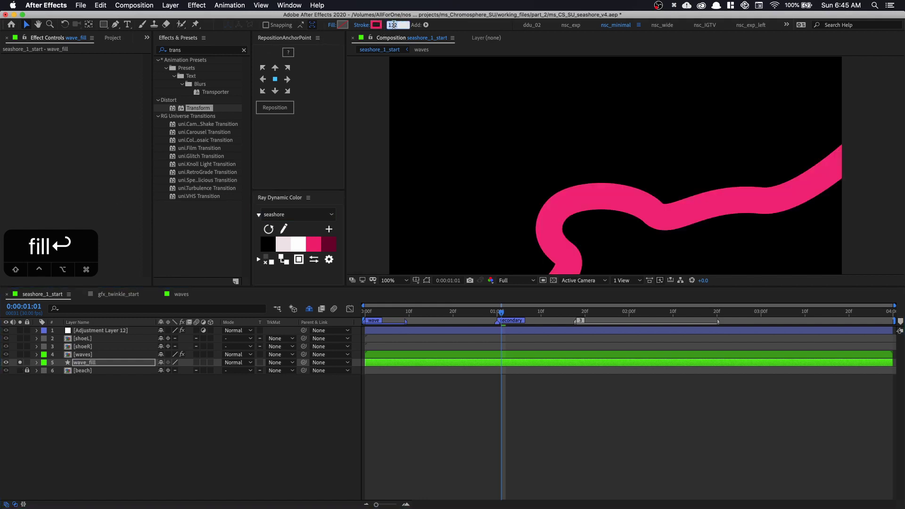
pyautogui.write('0')
pyautogui.press('Return')
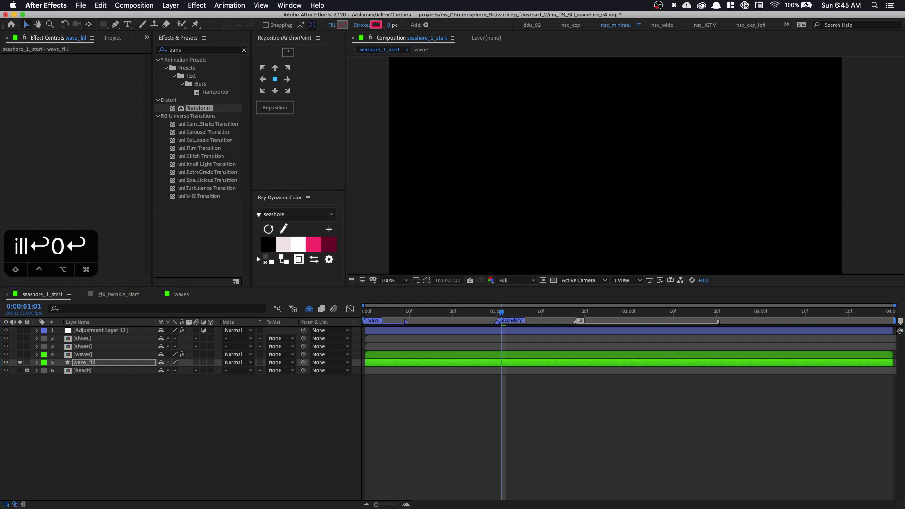
pyautogui.click(342, 25)
pyautogui.click(309, 316)
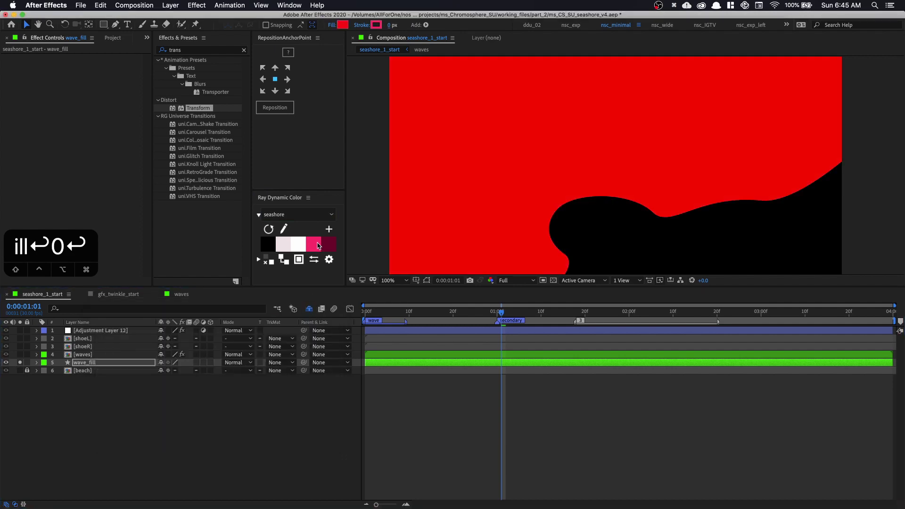
pyautogui.click(318, 246)
# Set wave_fill's opacity to 25% and preview the tint over the beach with all layers showing.
pyautogui.press('t')
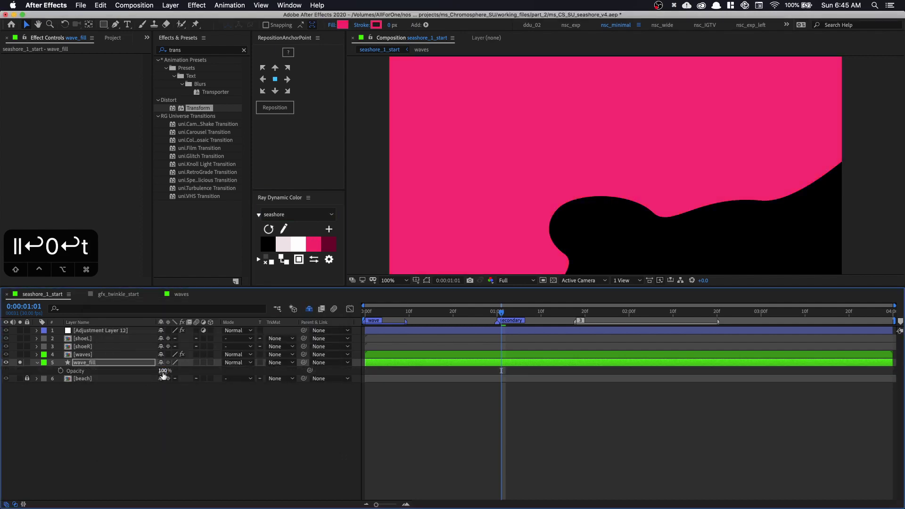
pyautogui.click(163, 370)
pyautogui.write('25')
pyautogui.press('Return')
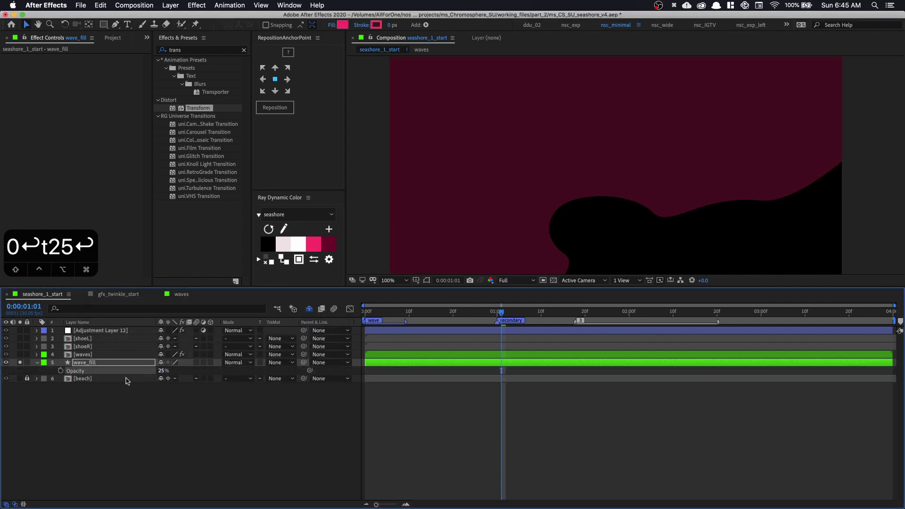
pyautogui.press('space')
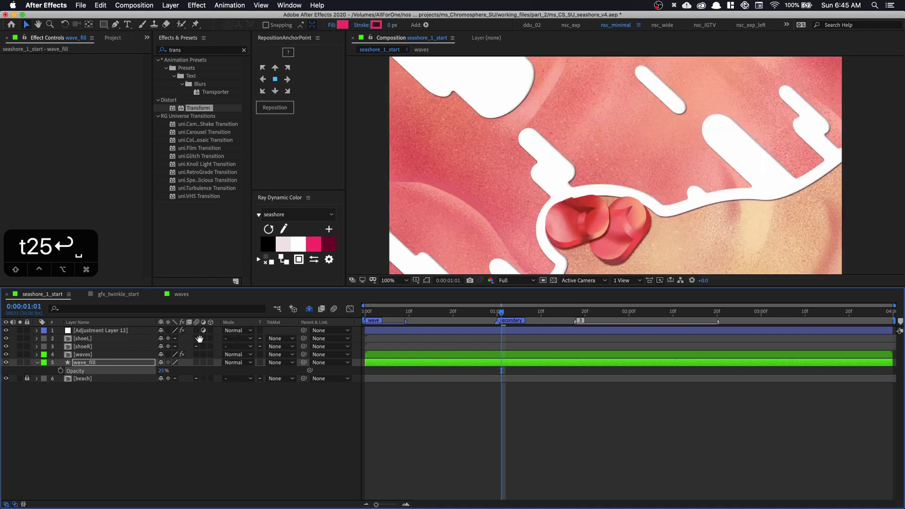
# Reveal wave_fill's path keyframes, end the work area at 0:00:02:13 and preview the shortened loop.
pyautogui.click(113, 356)
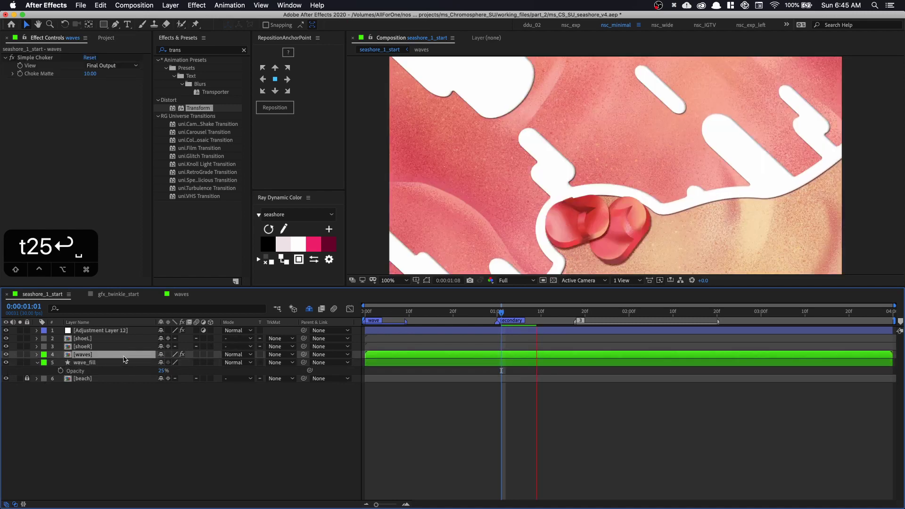
pyautogui.click(121, 363)
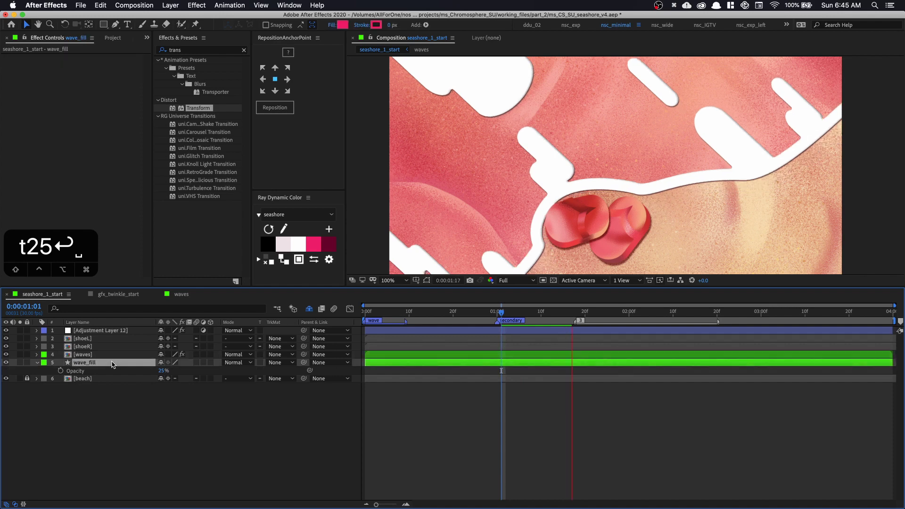
pyautogui.press('u')
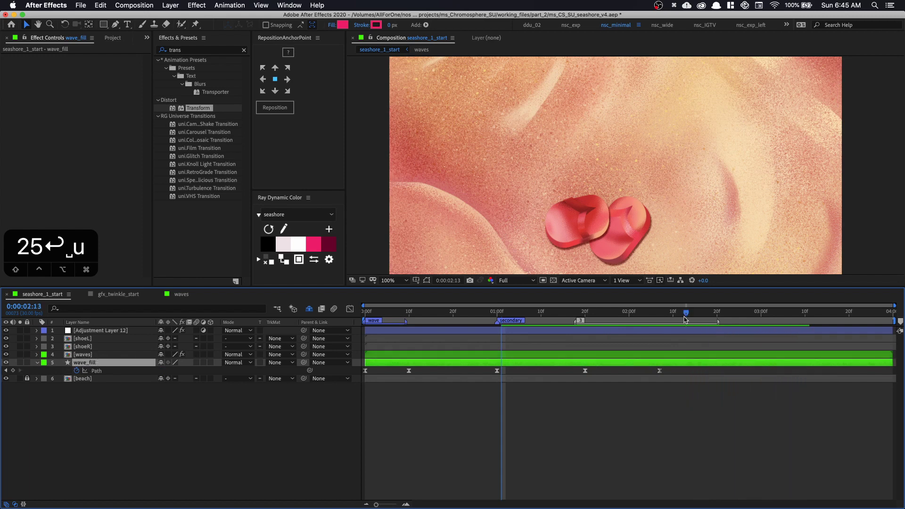
pyautogui.click(685, 318)
pyautogui.press('n')
pyautogui.press('space')
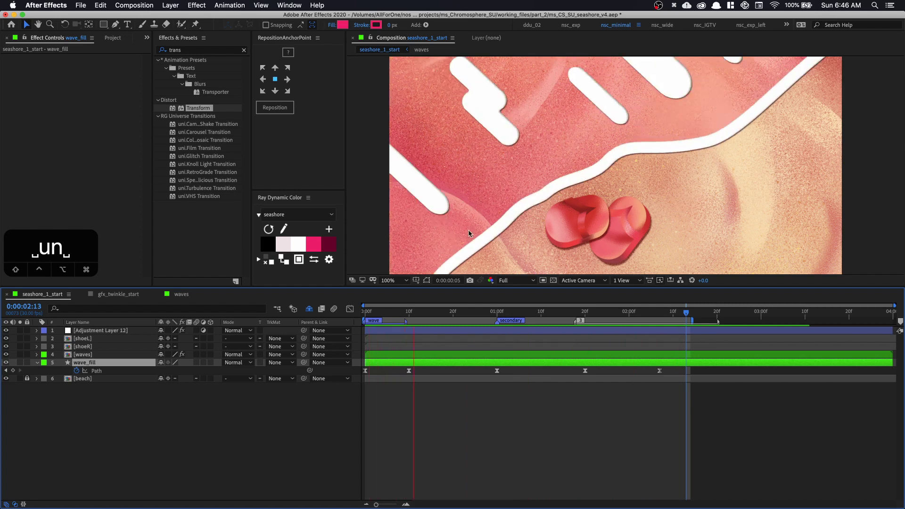
pyautogui.press('space')
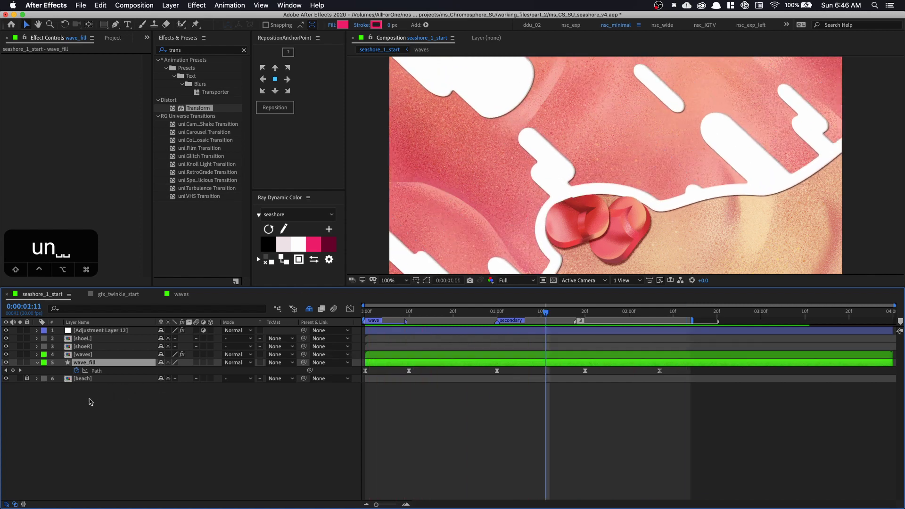
# Unlock the beach layer and duplicate it.
pyautogui.click(27, 378)
pyautogui.click(105, 381)
pyautogui.press('super+d')
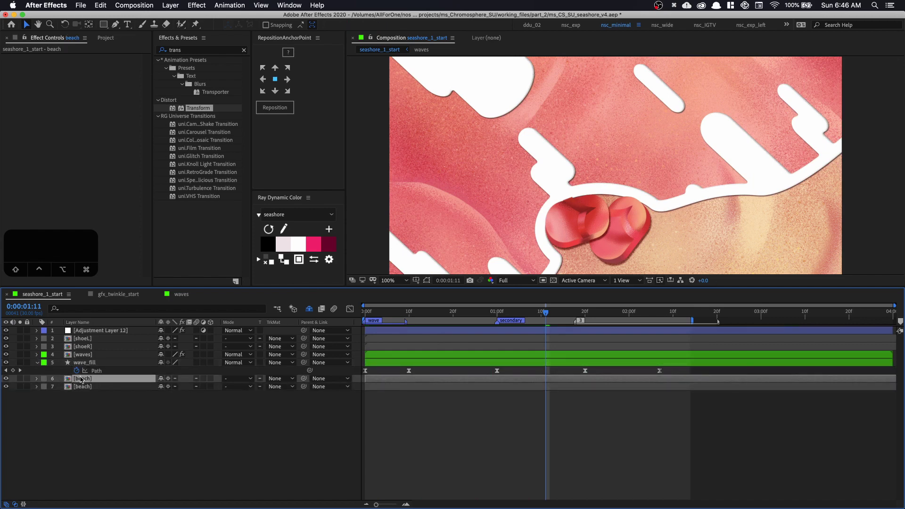
# Apply the Turbulent Displace effect to the upper beach copy.
pyautogui.press('space')
pyautogui.moveTo(539, 198); pyautogui.dragTo(526, 165)
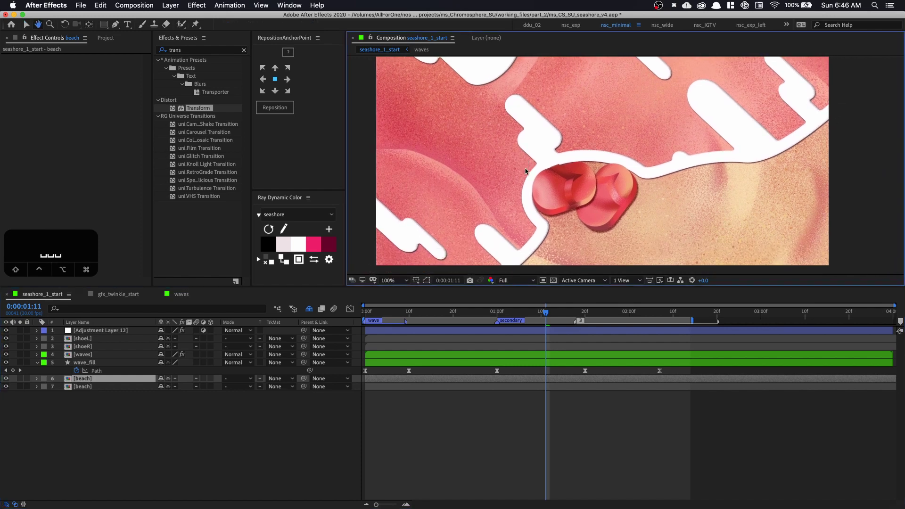
pyautogui.press('space')
pyautogui.moveTo(506, 196); pyautogui.dragTo(498, 217)
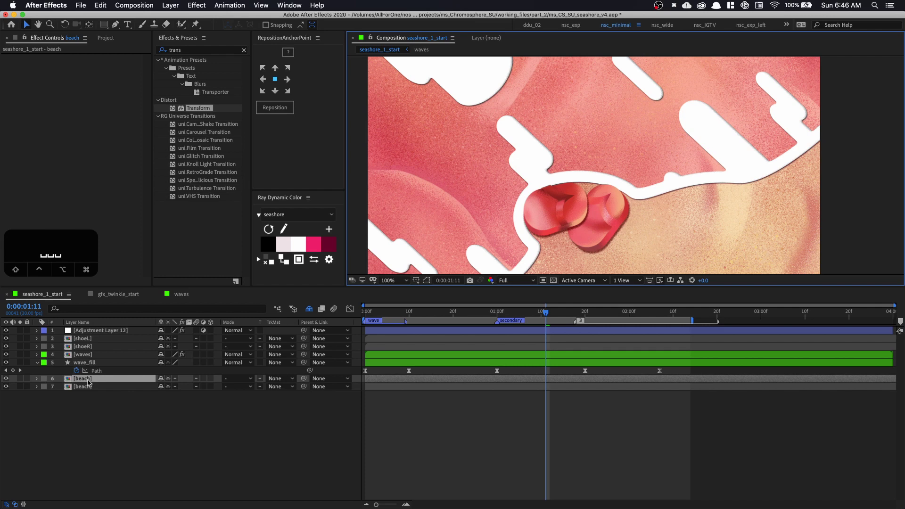
pyautogui.click(196, 50)
pyautogui.write('turbu')
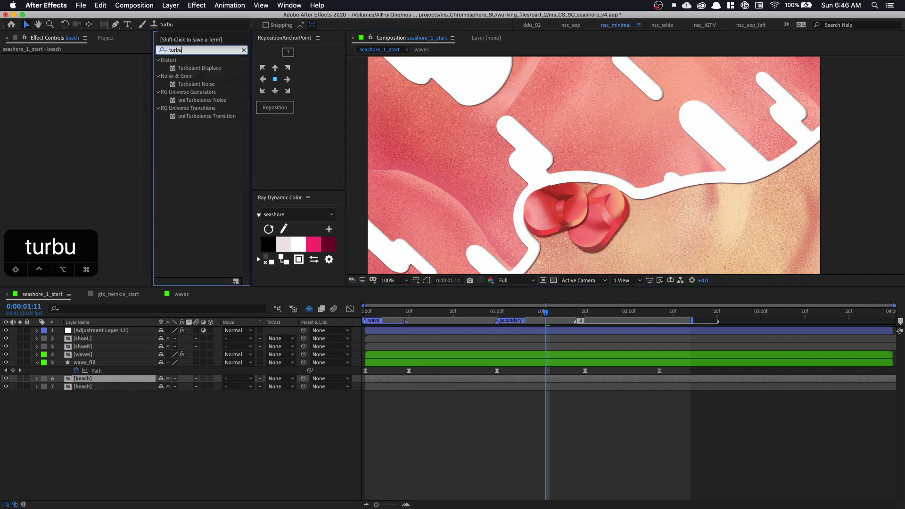
pyautogui.doubleClick(211, 71)
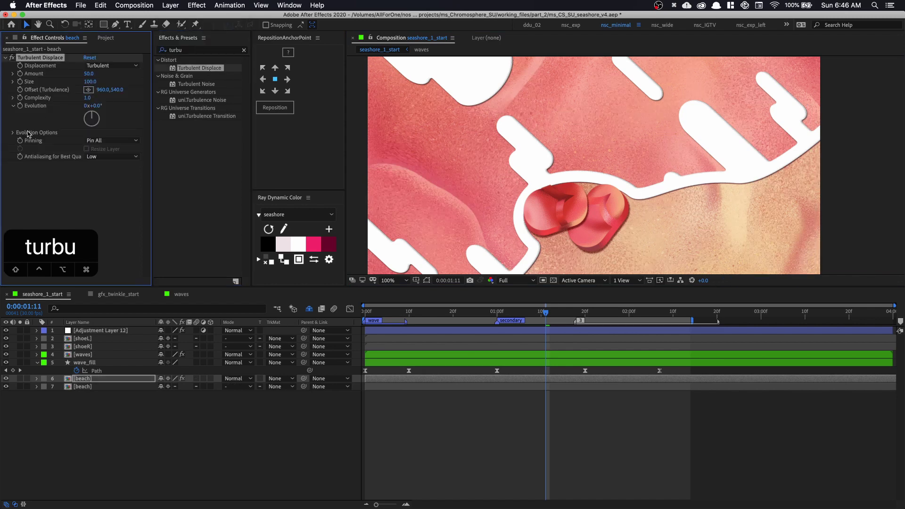
# Add the expression time*30 to Turbulent Displace's Evolution on the upper beach copy.
pyautogui.keyDown('alt'); pyautogui.click(21, 106); pyautogui.keyUp('alt')
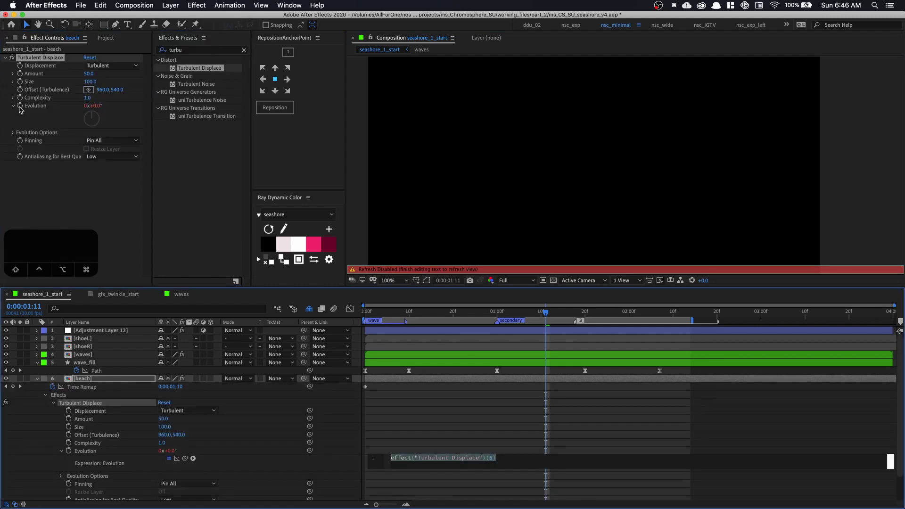
pyautogui.write('time*30')
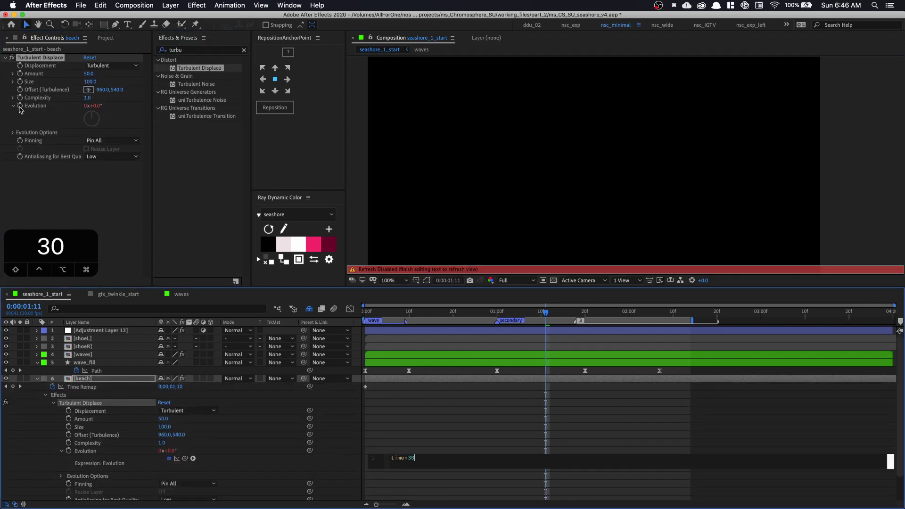
pyautogui.click(55, 169)
# Set Turbulent Displace's Amount to 20 and its Displacement type to Turbulent Smoother, then collapse the layer's effect properties.
pyautogui.click(89, 74)
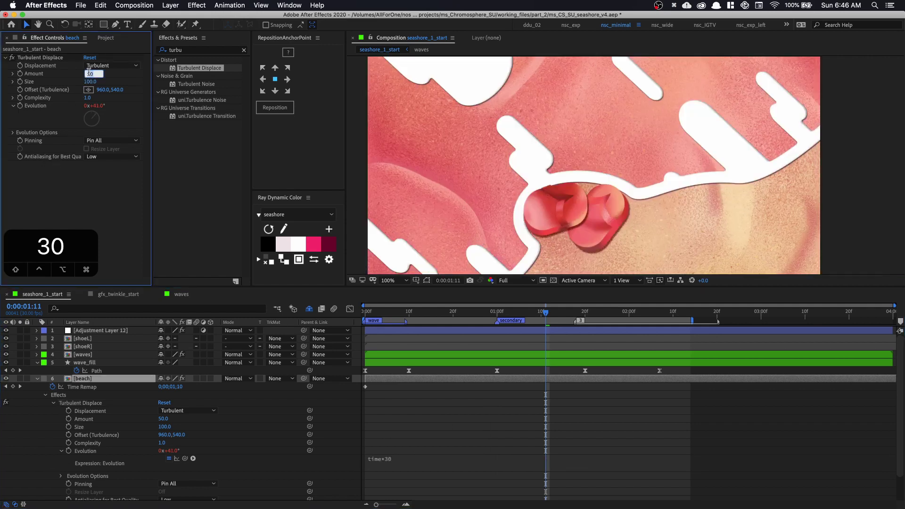
pyautogui.write('20')
pyautogui.press('Return')
pyautogui.click(113, 66)
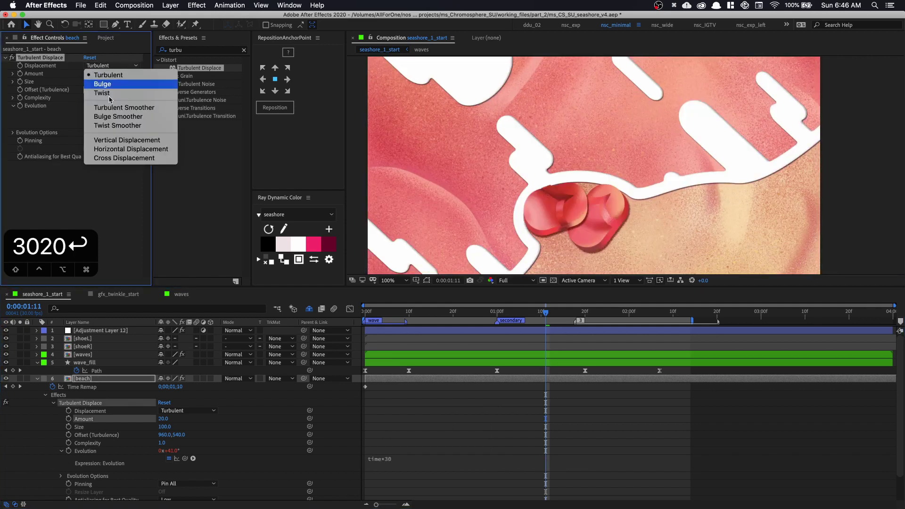
pyautogui.click(124, 107)
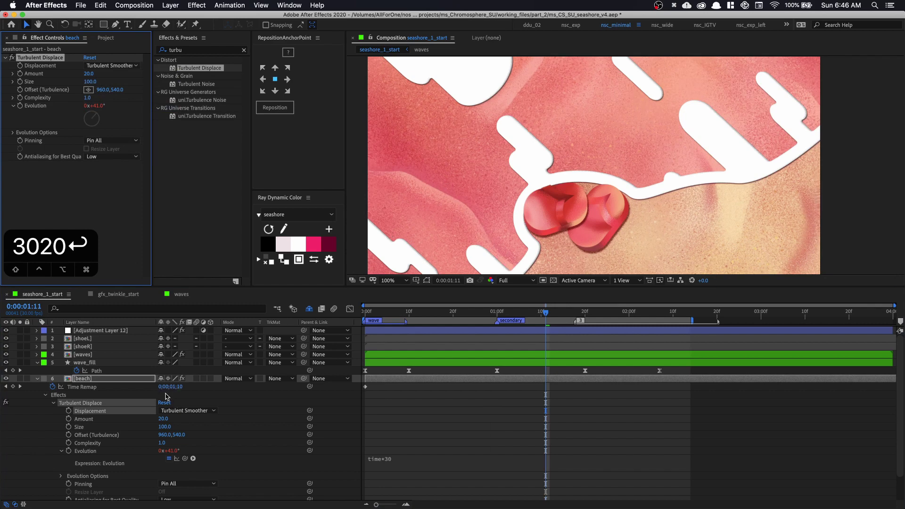
pyautogui.click(53, 403)
pyautogui.click(45, 395)
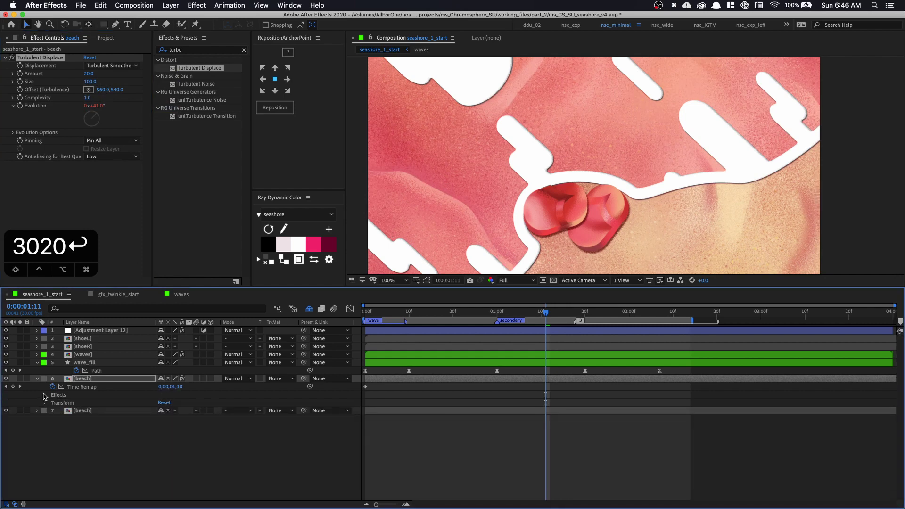
# Solo the upper beach copy and scrub to 0:00:01:20 to check its displacement motion.
pyautogui.click(83, 380)
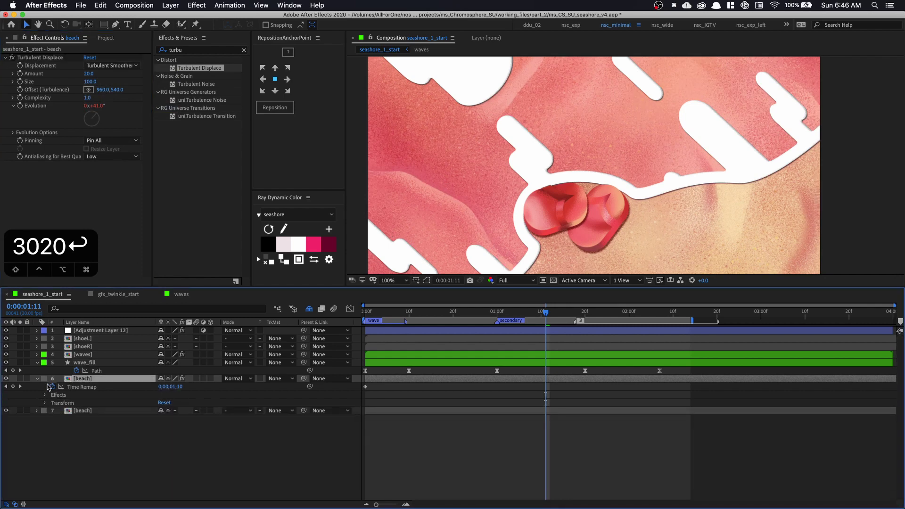
pyautogui.click(190, 51)
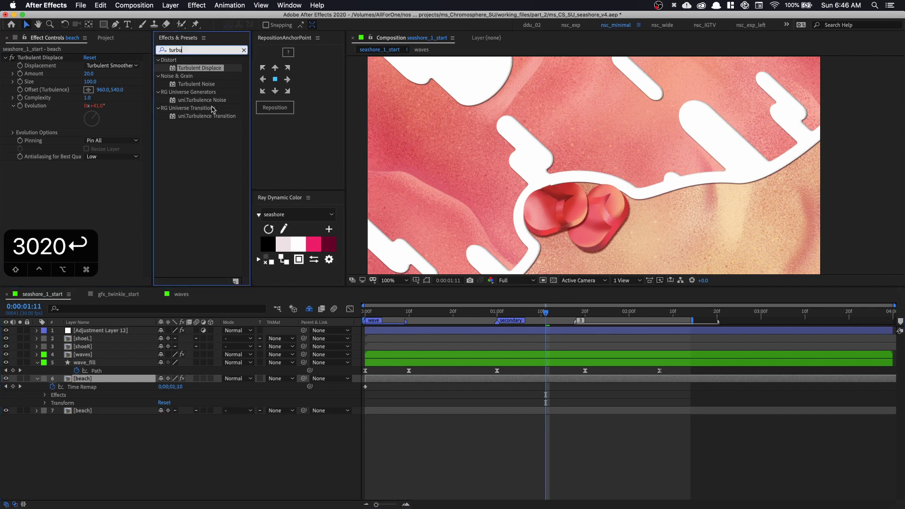
pyautogui.click(21, 379)
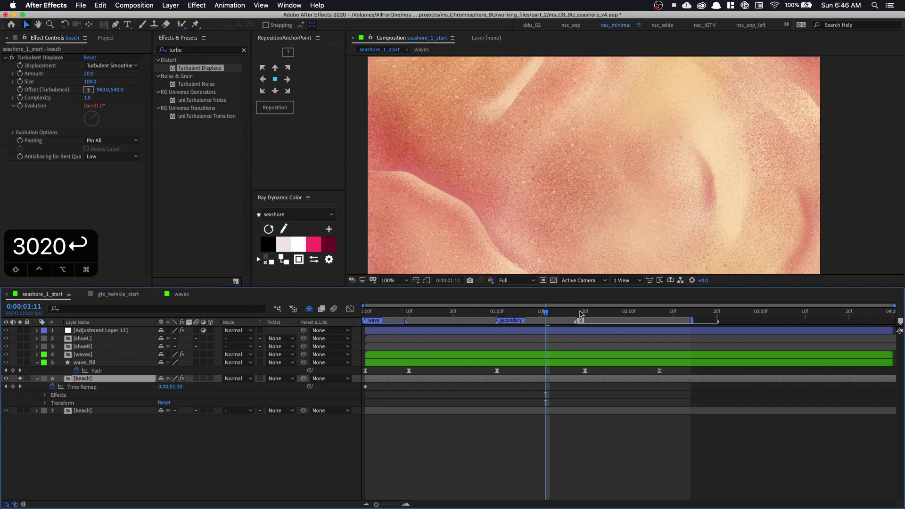
pyautogui.moveTo(530, 315); pyautogui.dragTo(585, 309)
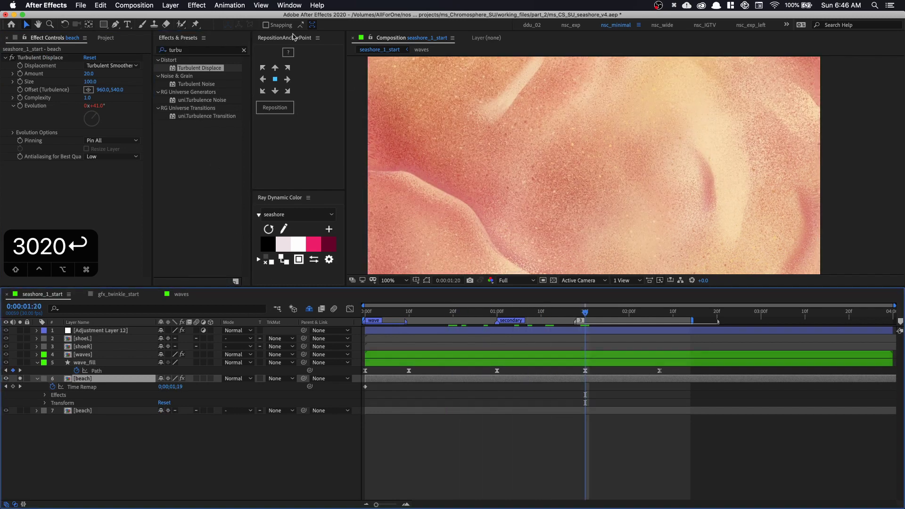
# Apply the Set Matte effect to the upper beach copy after Turbulent Displace and take the matte from wave_fill.
pyautogui.click(225, 45)
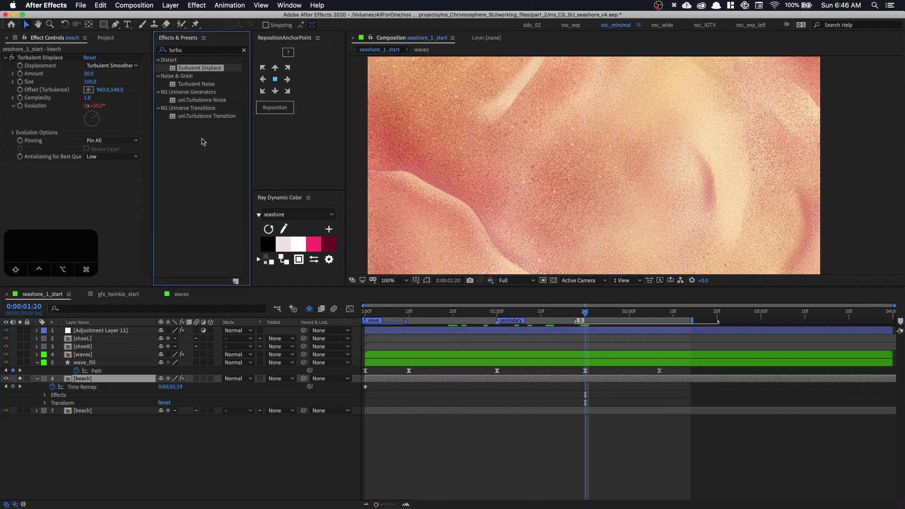
pyautogui.doubleClick(206, 49)
pyautogui.write('set')
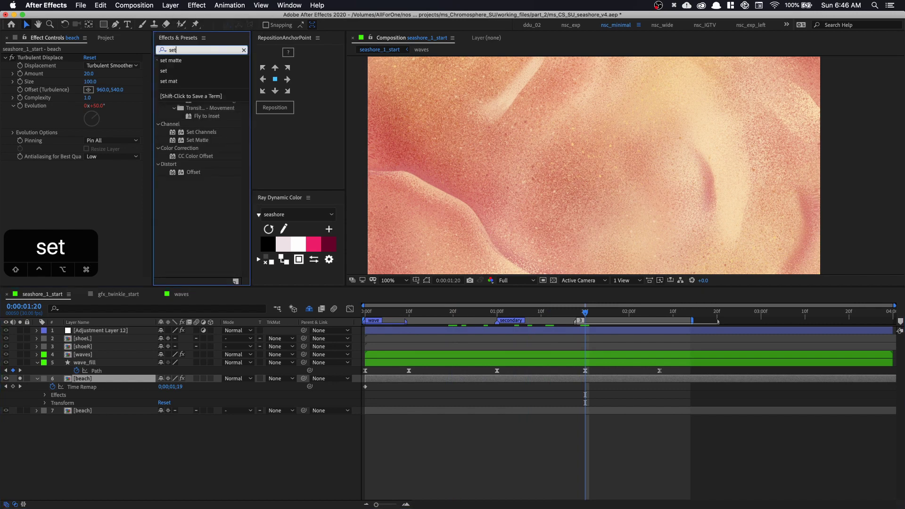
pyautogui.click(196, 61)
pyautogui.moveTo(204, 69); pyautogui.dragTo(62, 148)
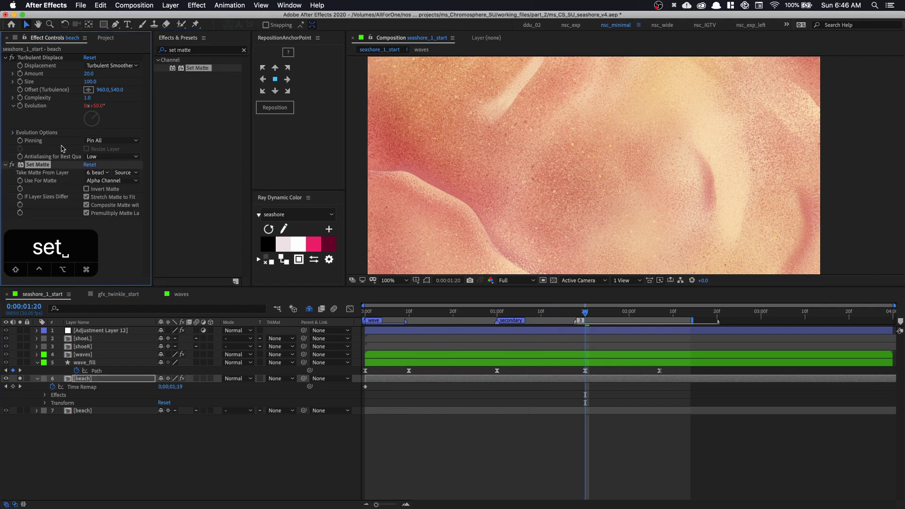
pyautogui.click(100, 173)
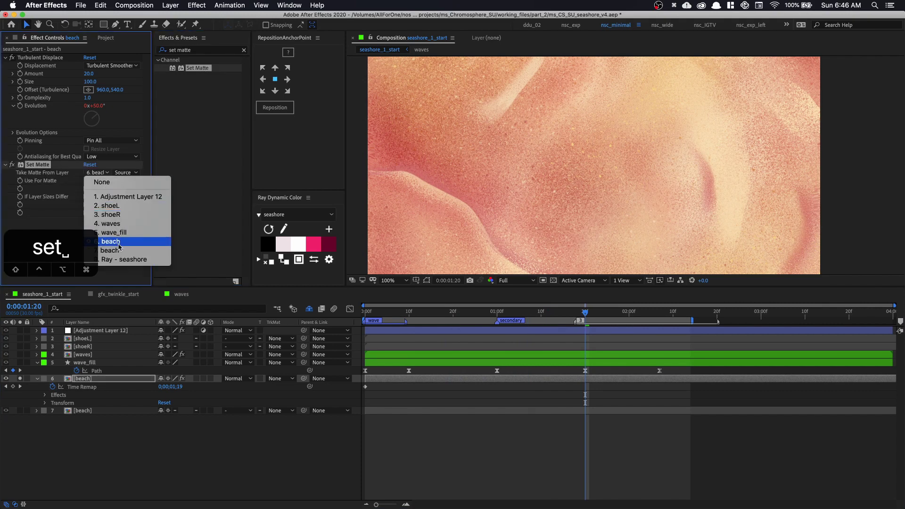
pyautogui.click(129, 233)
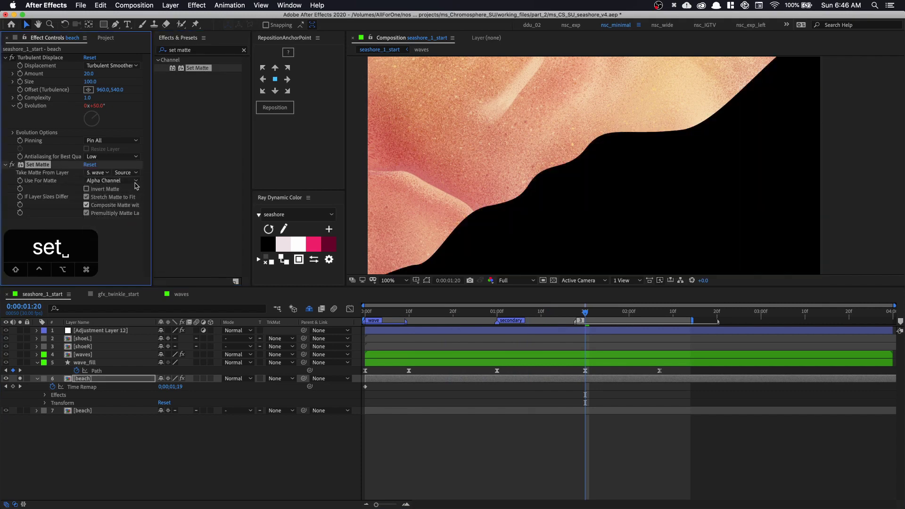
# Try inverting the Set Matte on the upper beach copy and scrub to 0:00:00:28 to compare, then restore it.
pyautogui.click(111, 189)
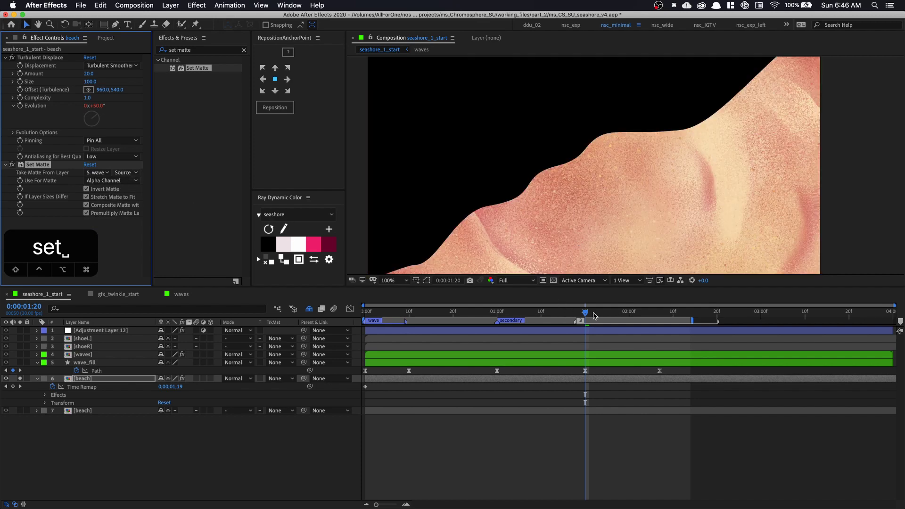
pyautogui.moveTo(594, 315); pyautogui.dragTo(488, 309)
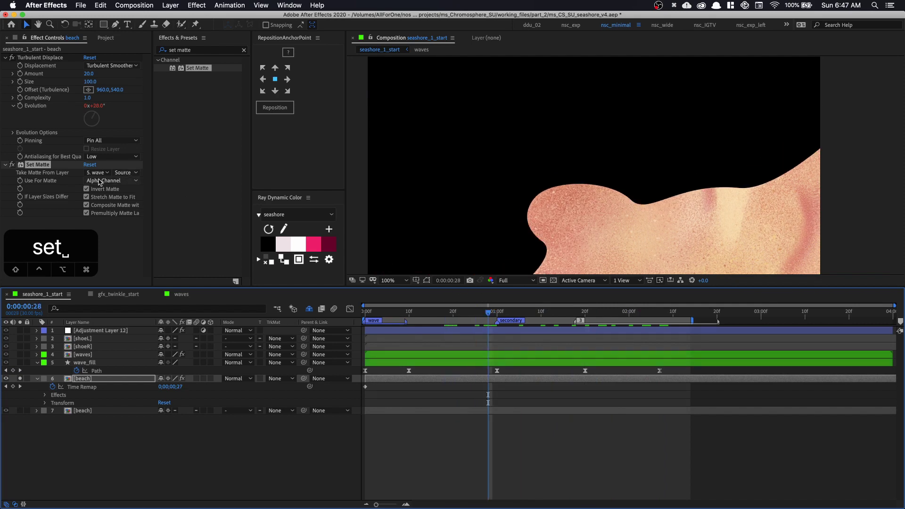
pyautogui.click(102, 193)
pyautogui.click(108, 189)
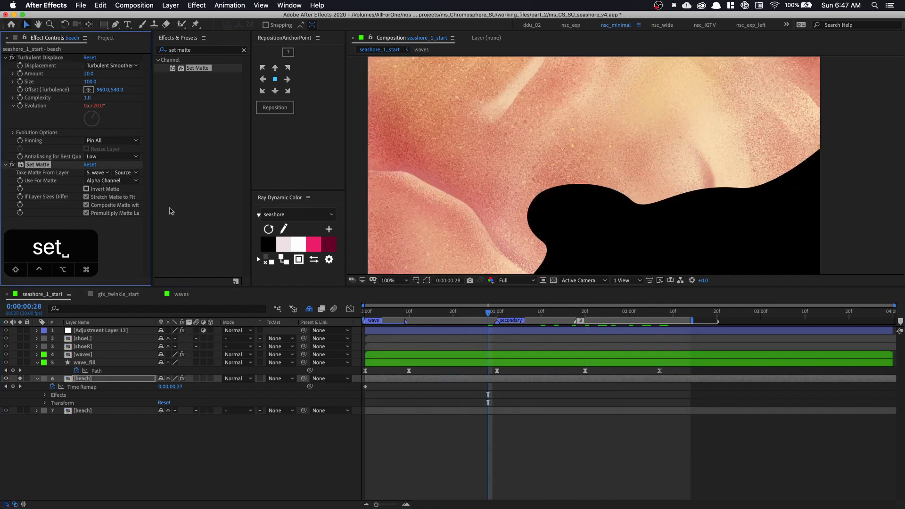
# Play back the soloed beach copy to check how the wave matte reveals it over time.
pyautogui.click(437, 307)
pyautogui.press('space')
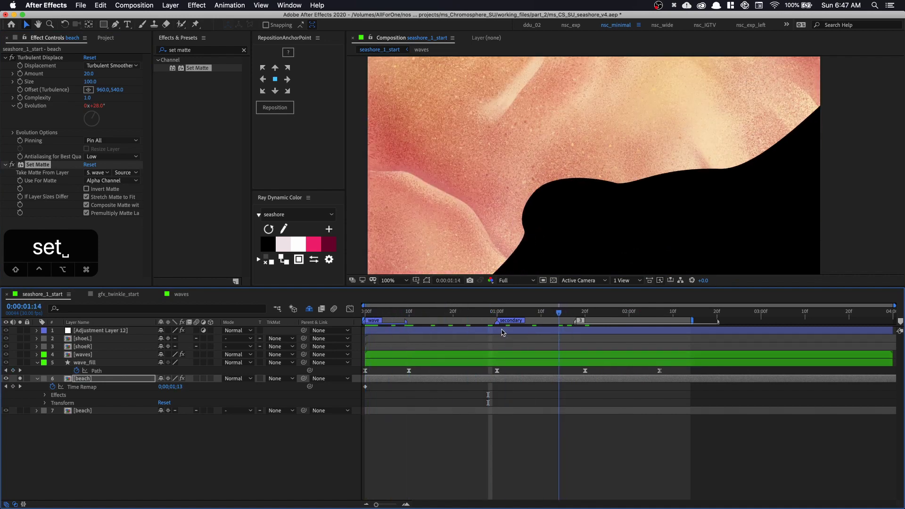
pyautogui.press('space')
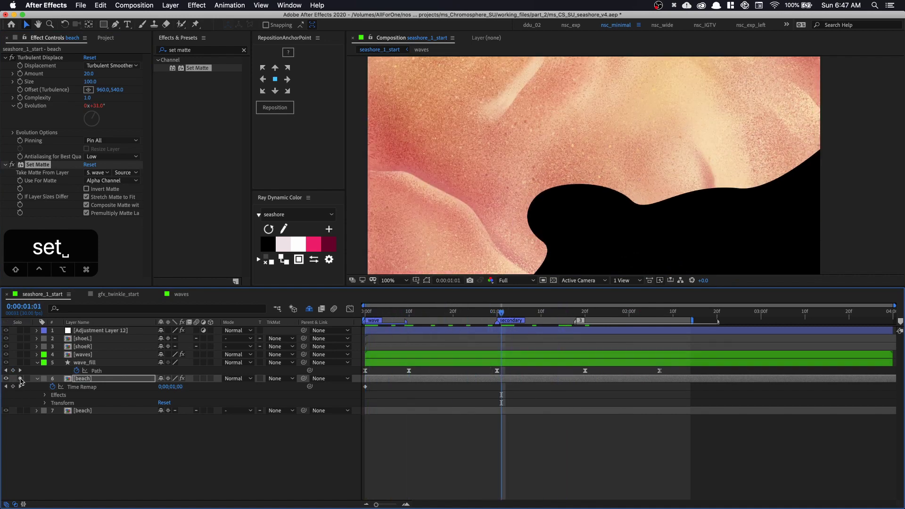
# Unsolo the upper beach copy, rename it distort, and collapse the properties of wave_fill and distort.
pyautogui.click(20, 379)
pyautogui.click(37, 362)
pyautogui.click(102, 372)
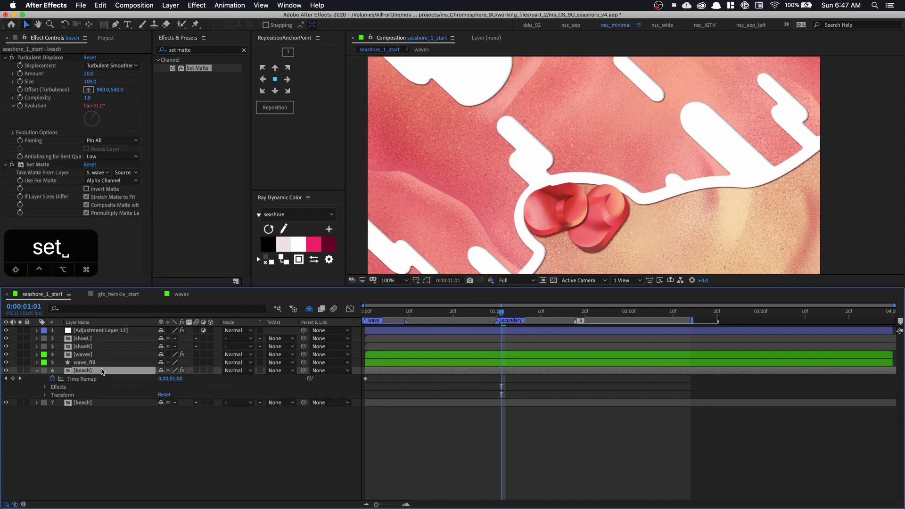
pyautogui.press('Return')
pyautogui.press('BackSpace')
pyautogui.write('dist')
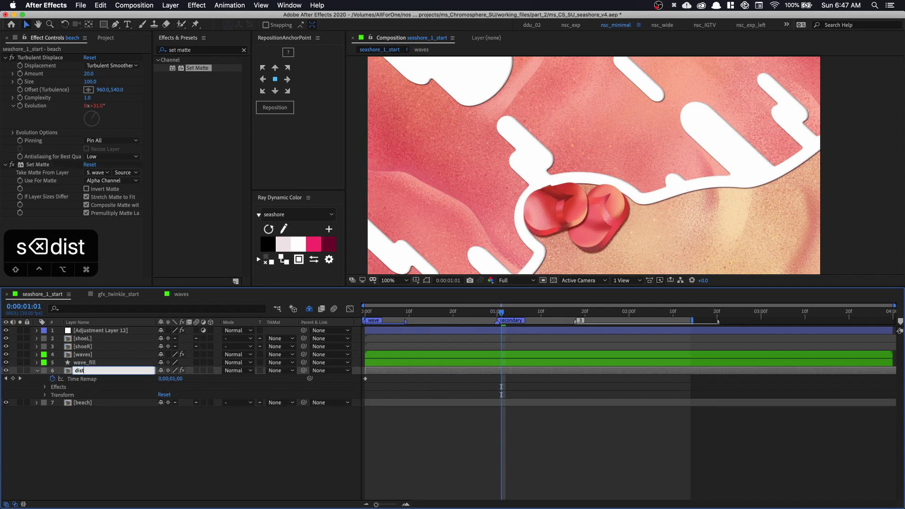
pyautogui.write('ort')
pyautogui.press('Return')
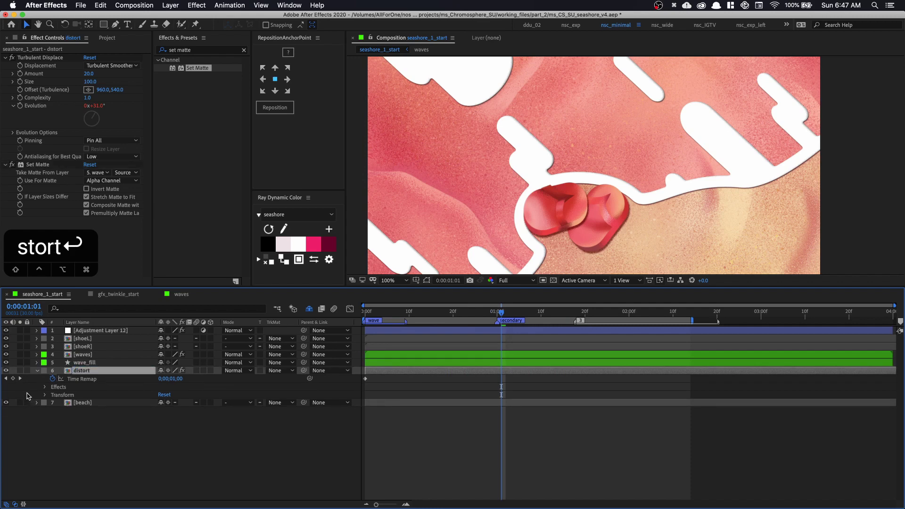
pyautogui.click(37, 370)
# Enlarge the composition view and scrub to 0:00:01:21 to examine the distorted water against the shoreline.
pyautogui.moveTo(520, 315); pyautogui.dragTo(555, 316)
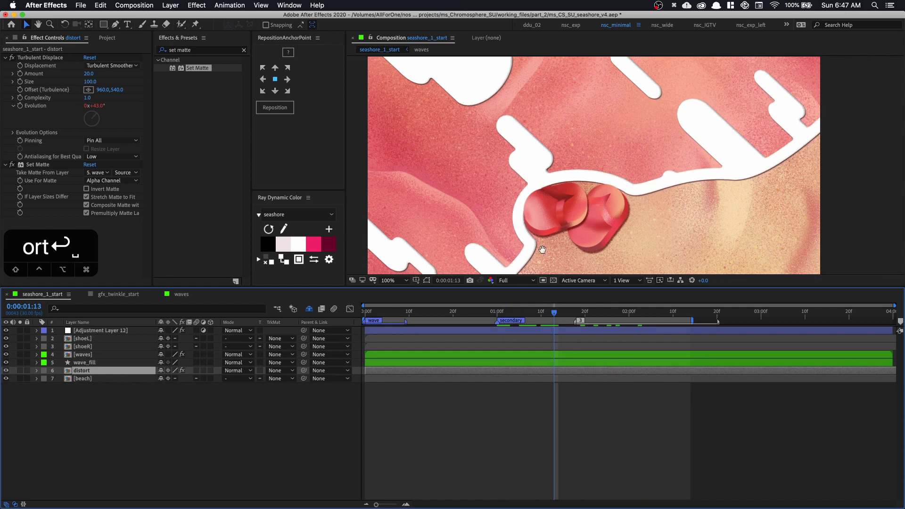
pyautogui.moveTo(541, 250); pyautogui.dragTo(540, 226)
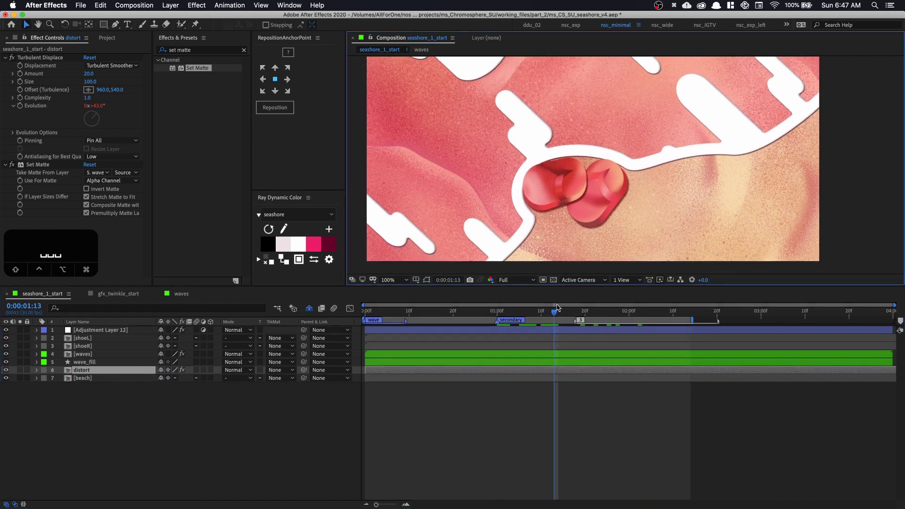
pyautogui.moveTo(558, 286); pyautogui.dragTo(590, 334)
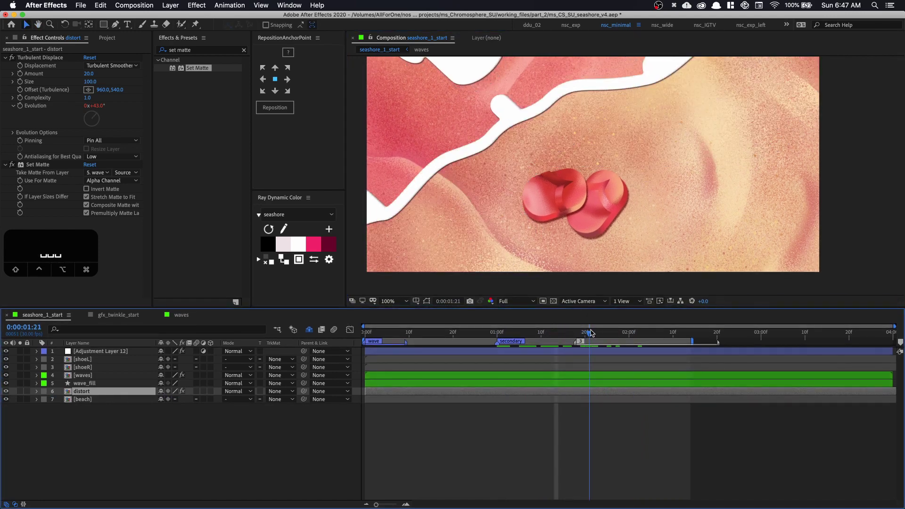
pyautogui.moveTo(453, 164); pyautogui.dragTo(547, 172)
# Duplicate the wave_fill layer and remove the copy's Path keyframes at 0:00:01:00 to hold that shape.
pyautogui.click(96, 385)
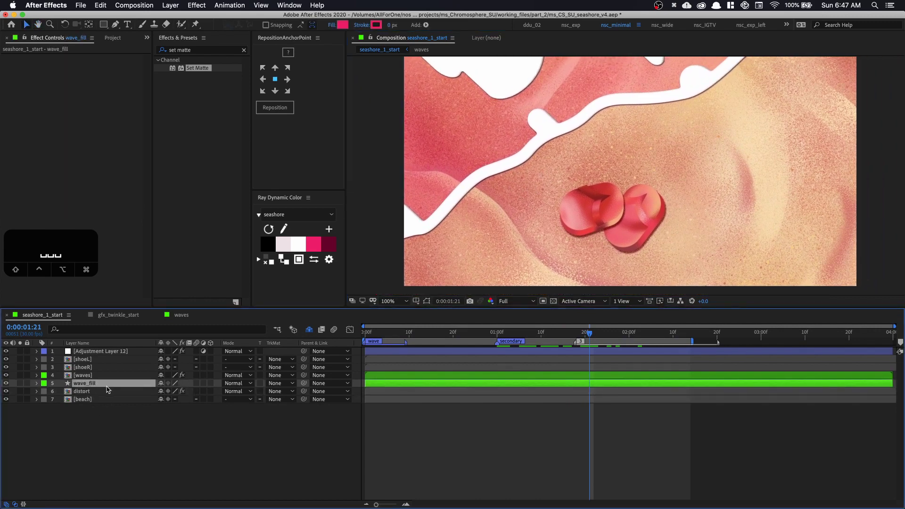
pyautogui.press('super+d')
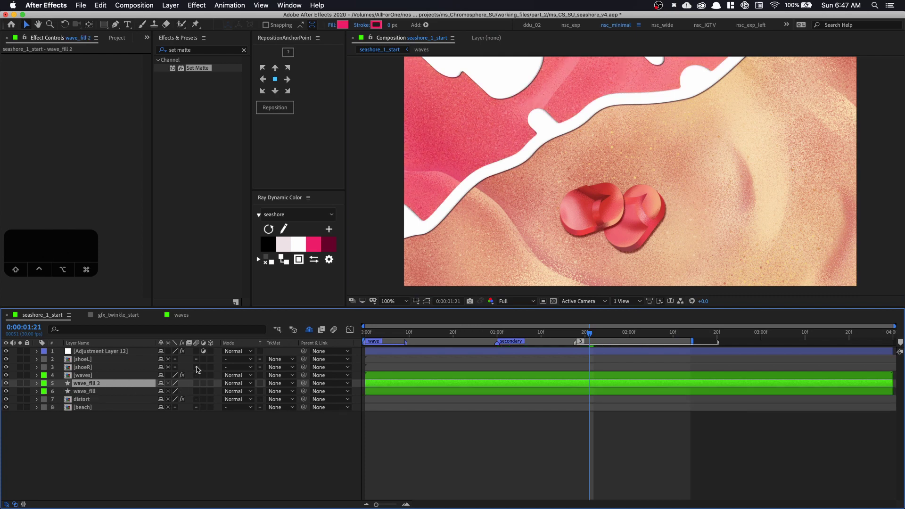
pyautogui.press('u')
pyautogui.keyDown('shift'); pyautogui.click(500, 333); pyautogui.keyUp('shift')
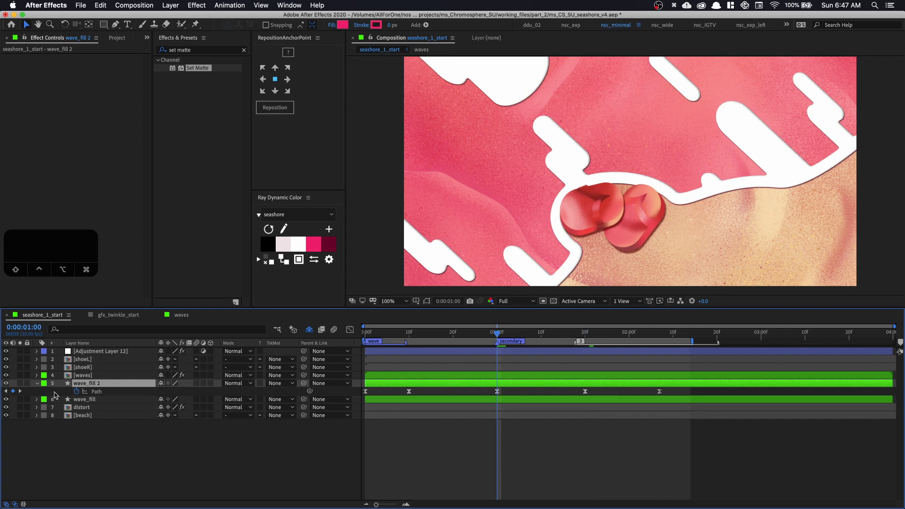
pyautogui.click(76, 392)
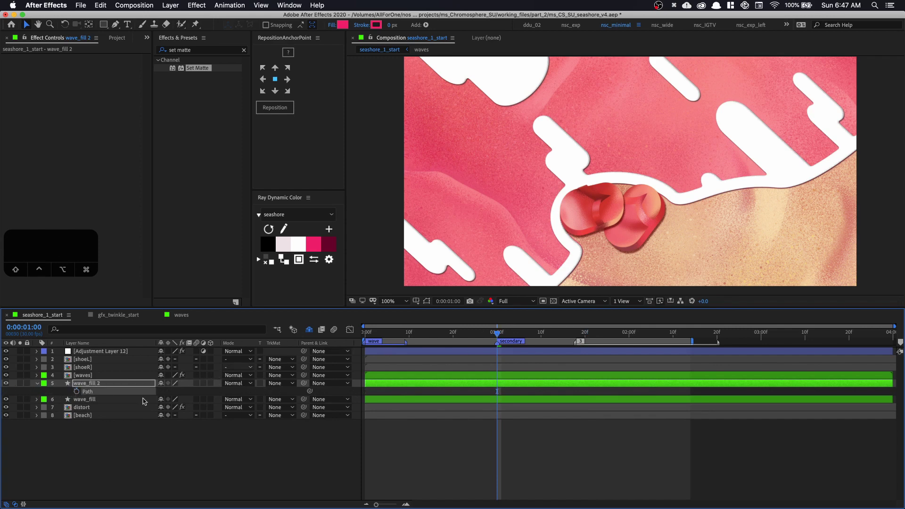
# Copy the Set Matte effect from the distort layer onto the duplicated wave fill.
pyautogui.click(126, 407)
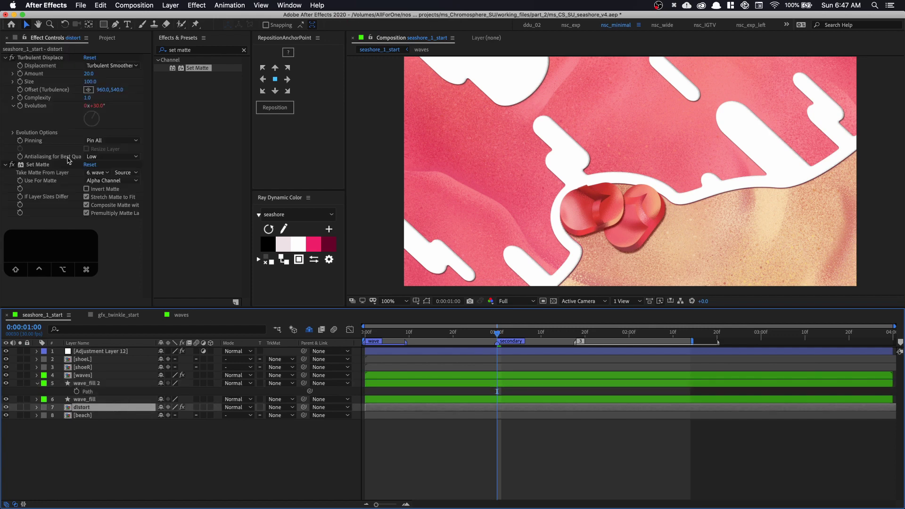
pyautogui.click(47, 165)
pyautogui.press('super+c')
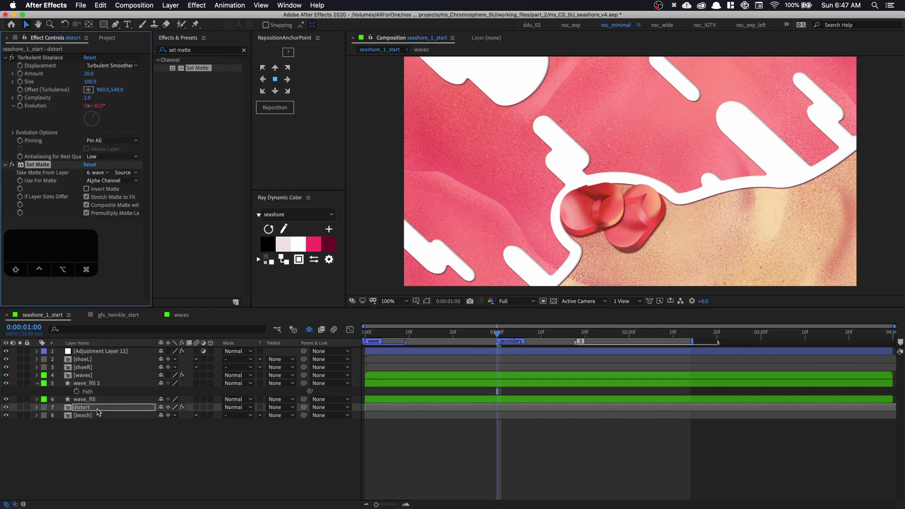
pyautogui.click(100, 384)
pyautogui.press('super+v')
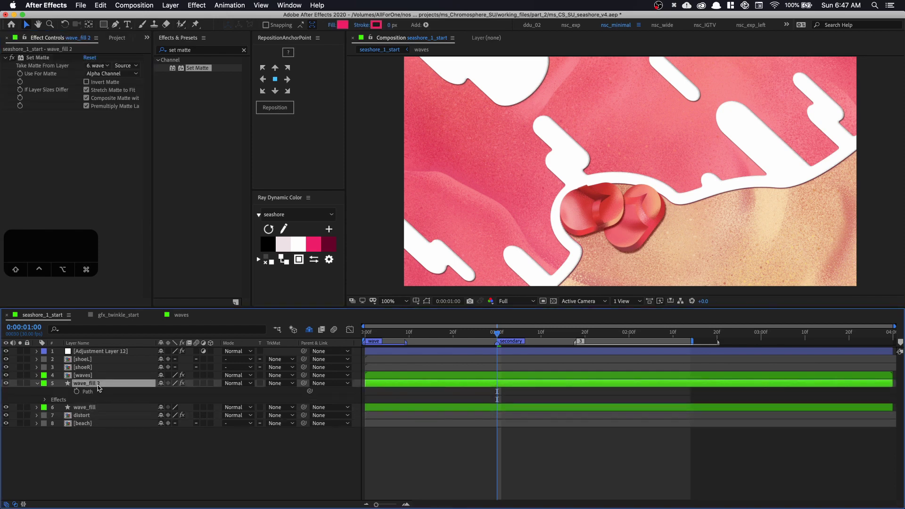
# Rename the duplicated wave fill layer as wet_sands.
pyautogui.press('Return')
pyautogui.write('wa')
pyautogui.press('BackSpace')
pyautogui.press('BackSpace')
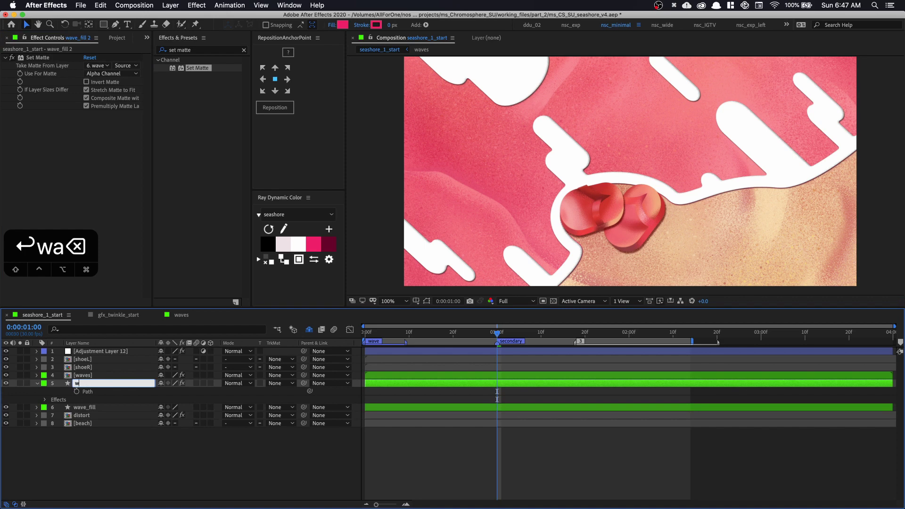
pyautogui.write('wet_sands')
pyautogui.press('Return')
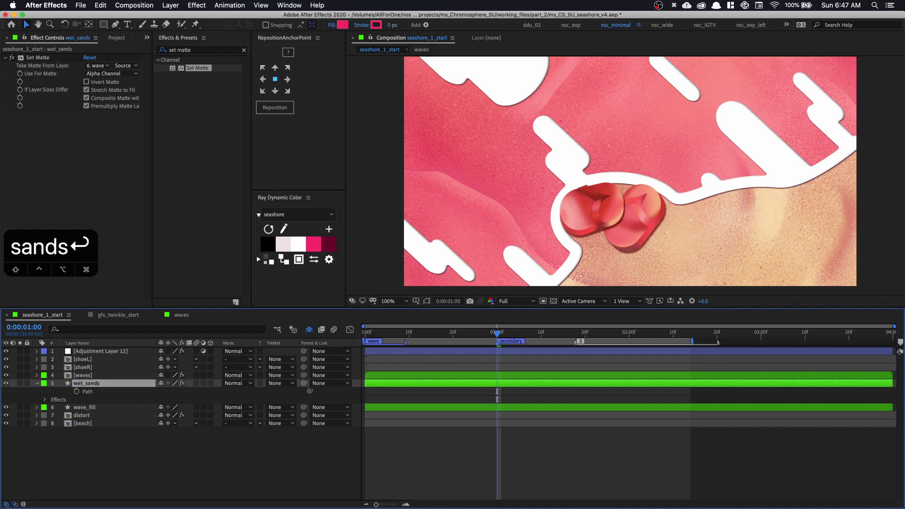
# Solo wet_sands and give its shape a white stroke 39 px wide.
pyautogui.click(20, 384)
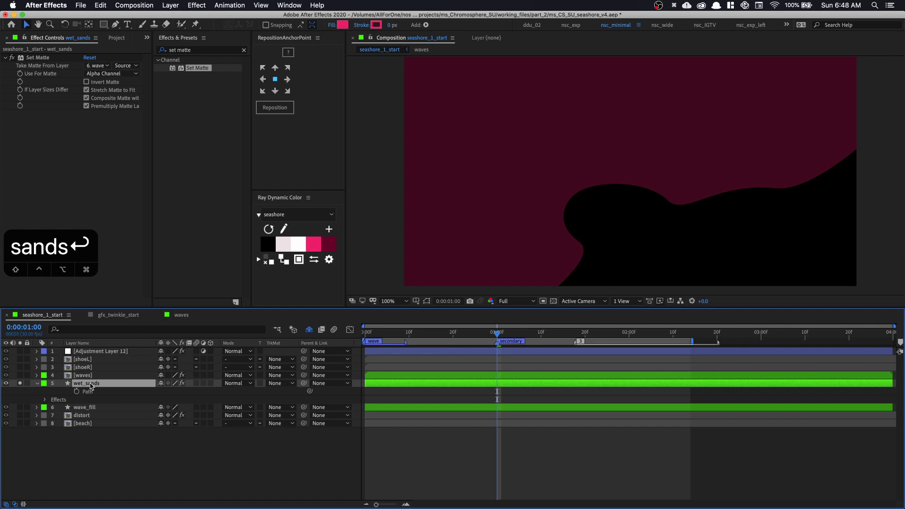
pyautogui.click(376, 25)
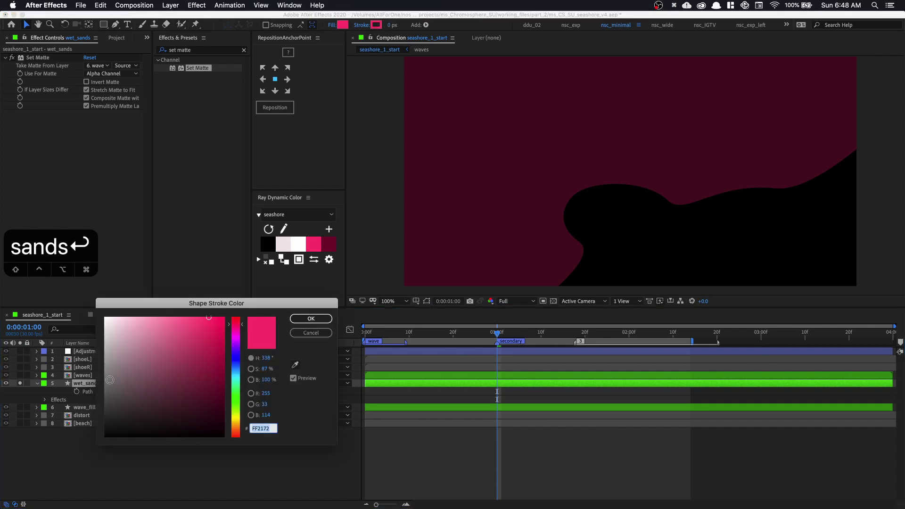
pyautogui.moveTo(110, 380); pyautogui.dragTo(94, 298)
pyautogui.click(311, 318)
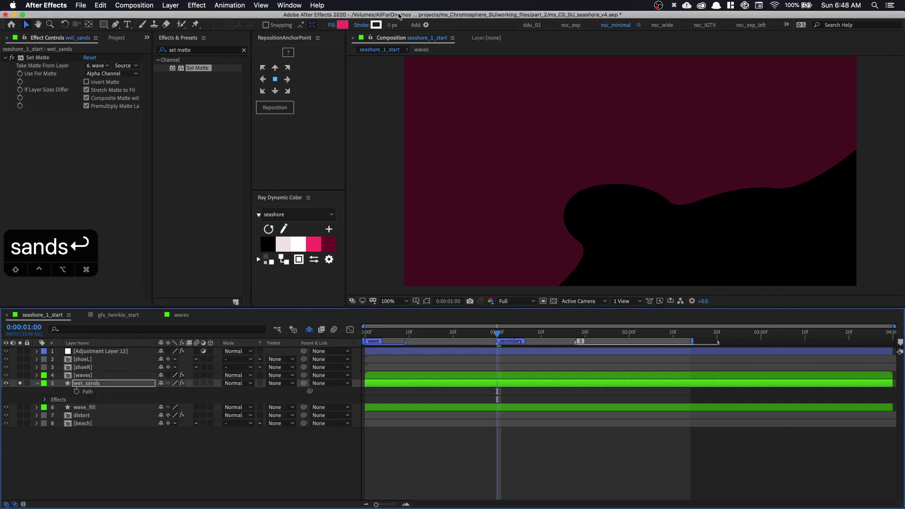
pyautogui.moveTo(392, 25); pyautogui.dragTo(409, 24)
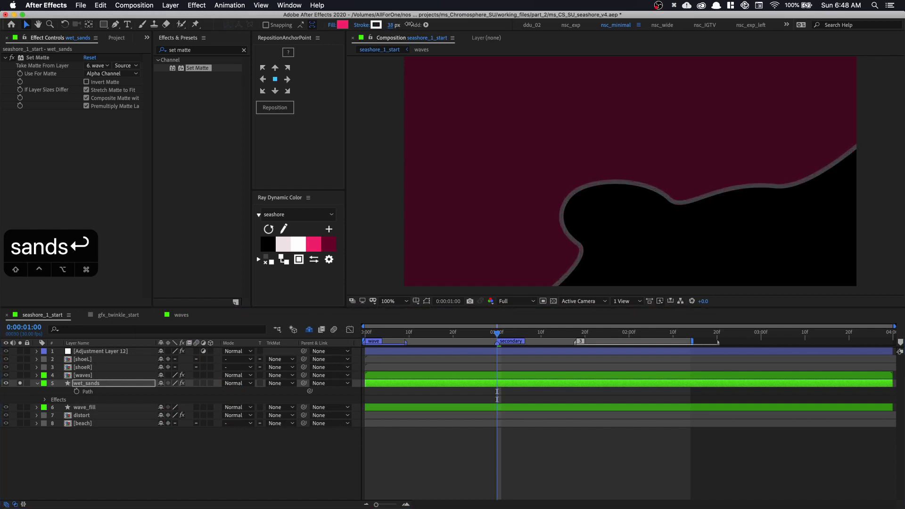
# Apply a Gaussian Blur with Blurriness 20 to wet_sands after its Set Matte.
pyautogui.click(196, 50)
pyautogui.write('gaus')
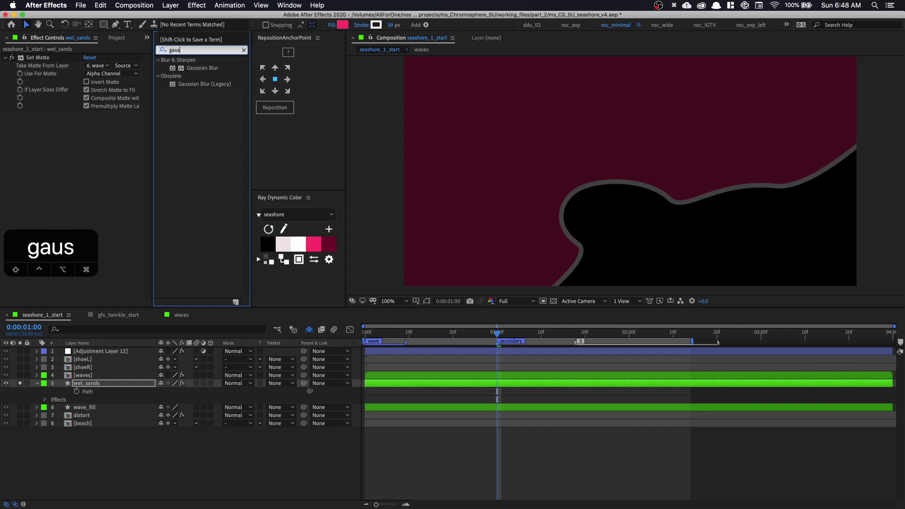
pyautogui.moveTo(199, 70); pyautogui.dragTo(149, 97)
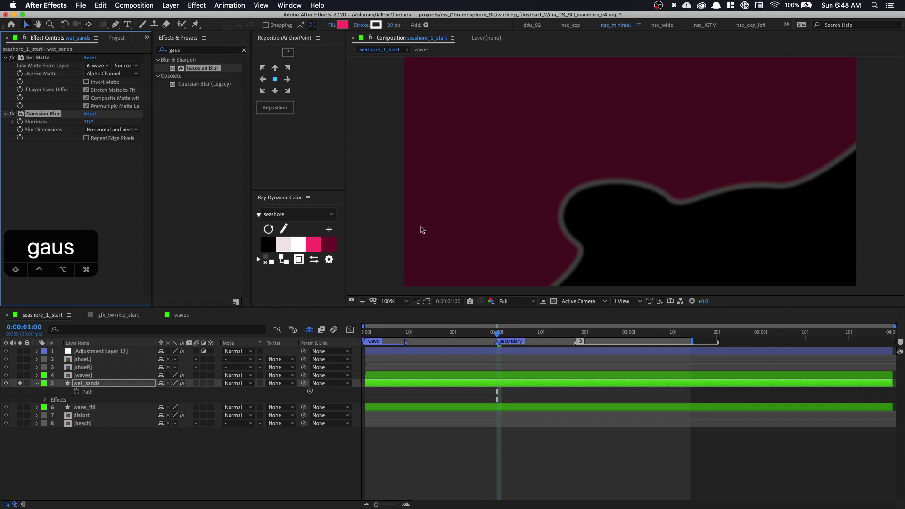
# Trim the start of wet_sands to 0:00:00:29 and scrub through the timeline to check it.
pyautogui.moveTo(499, 329)
pyautogui.mouseDown()
pyautogui.moveTo(348, 329)
pyautogui.moveTo(492, 338)
pyautogui.mouseUp()
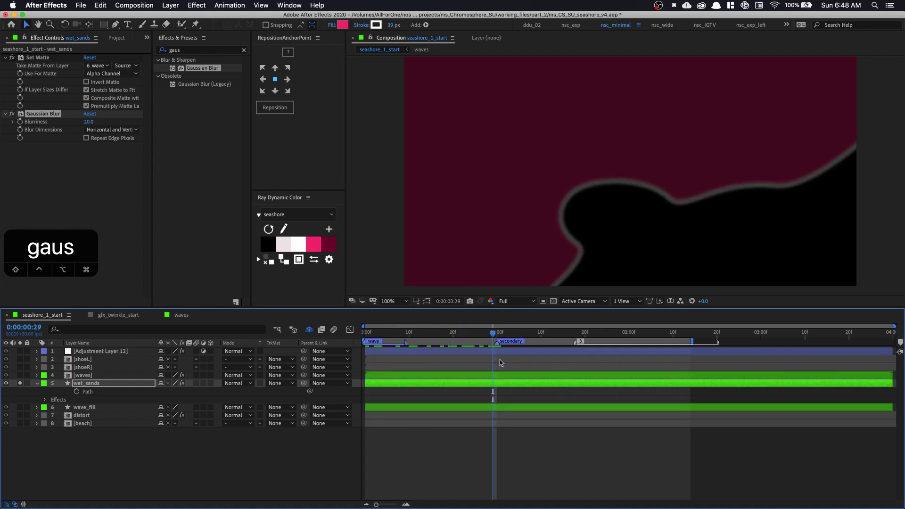
pyautogui.moveTo(366, 383); pyautogui.dragTo(493, 383)
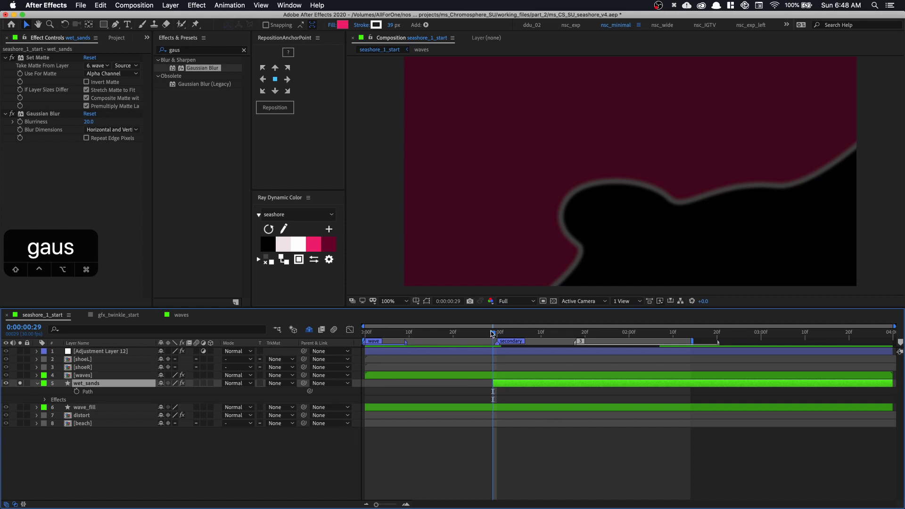
pyautogui.moveTo(492, 334); pyautogui.dragTo(691, 349)
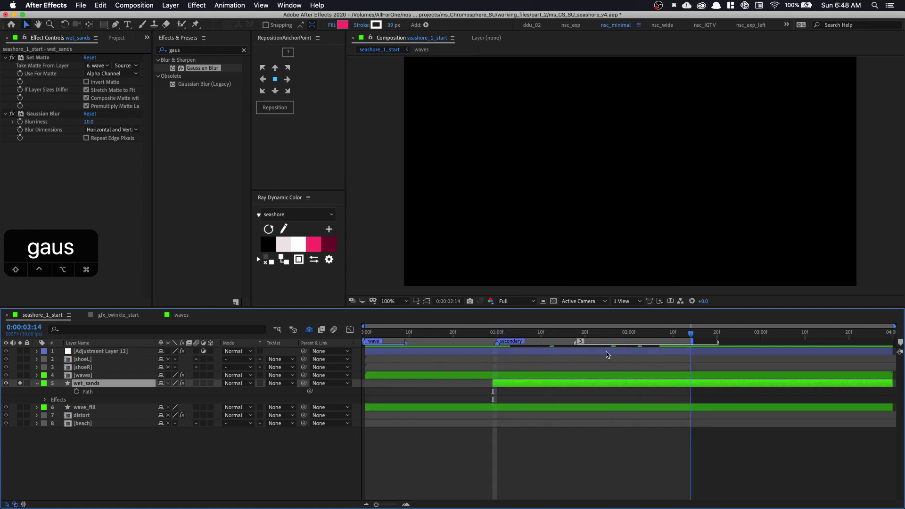
pyautogui.moveTo(606, 355); pyautogui.dragTo(523, 349)
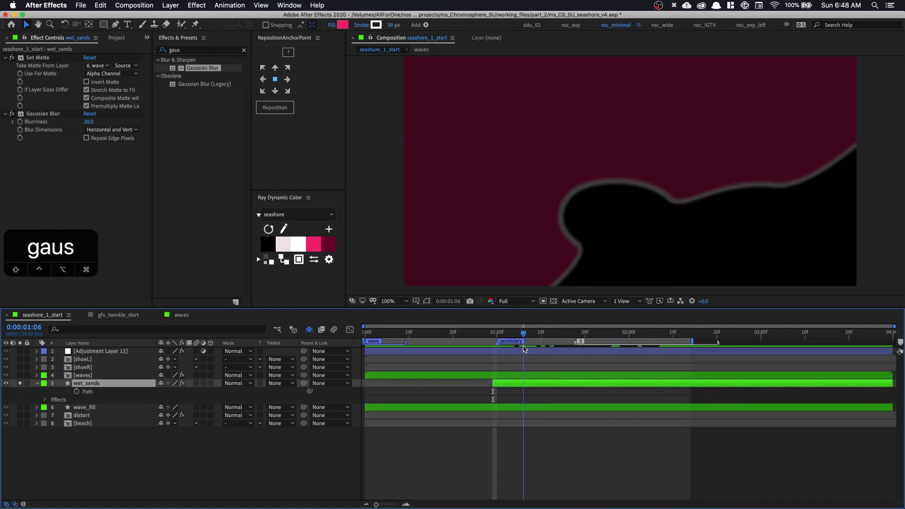
# Invert the Set Matte on wet_sands, unsolo the layer and scrub the timeline to 0:00:01:00.
pyautogui.click(86, 82)
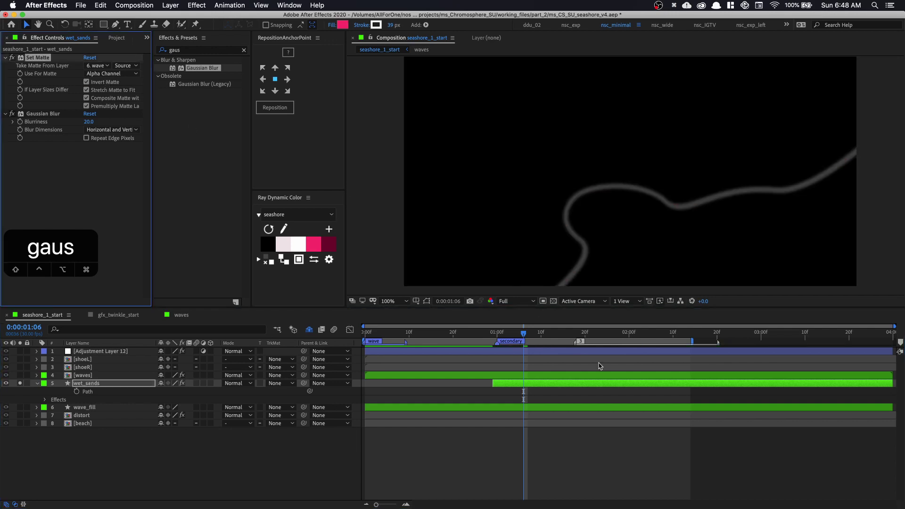
pyautogui.moveTo(521, 330)
pyautogui.mouseDown()
pyautogui.moveTo(462, 332)
pyautogui.moveTo(635, 346)
pyautogui.moveTo(537, 335)
pyautogui.mouseUp()
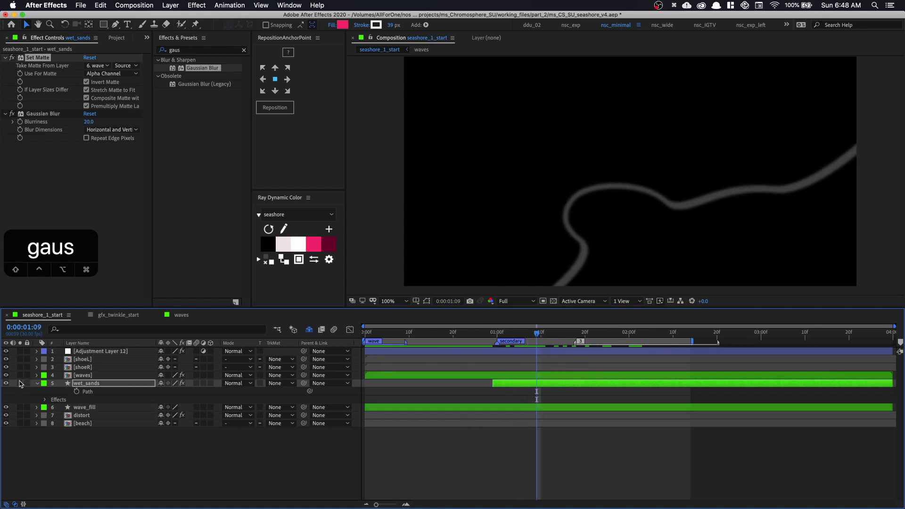
pyautogui.click(20, 383)
pyautogui.click(375, 333)
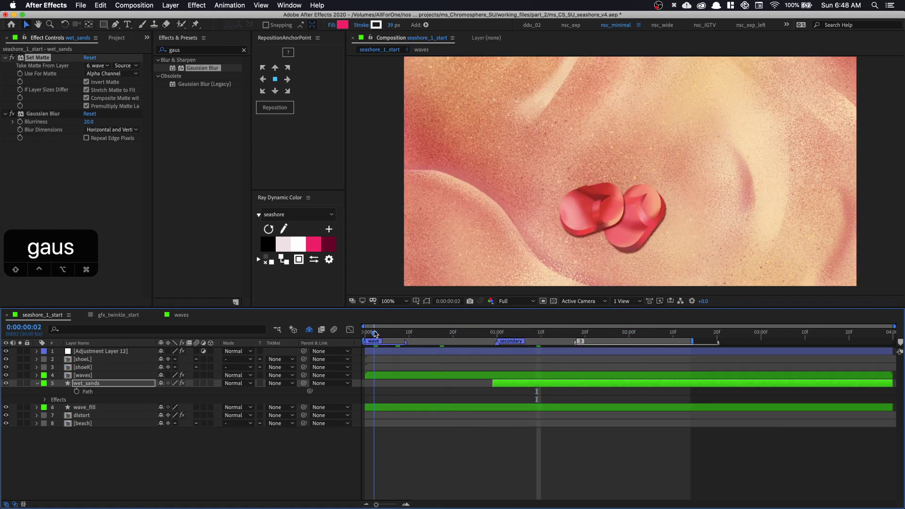
pyautogui.moveTo(375, 332); pyautogui.dragTo(500, 349)
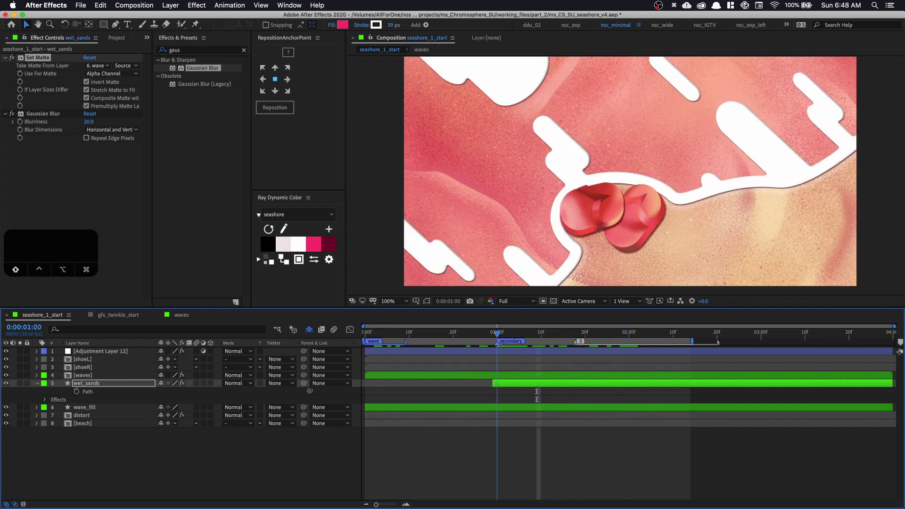
# Pull the wet_sands path points below and beside the shoes inward behind the white wave edge.
pyautogui.press('z')
pyautogui.click(585, 243)
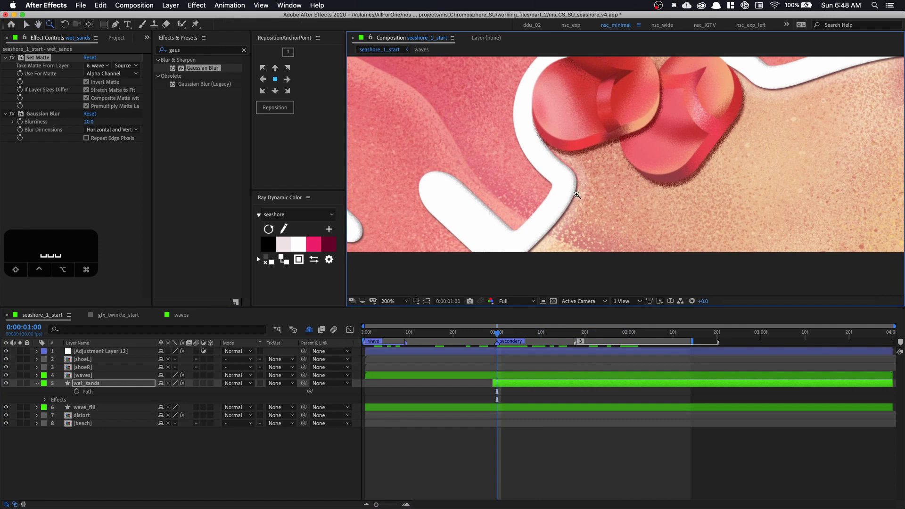
pyautogui.click(87, 392)
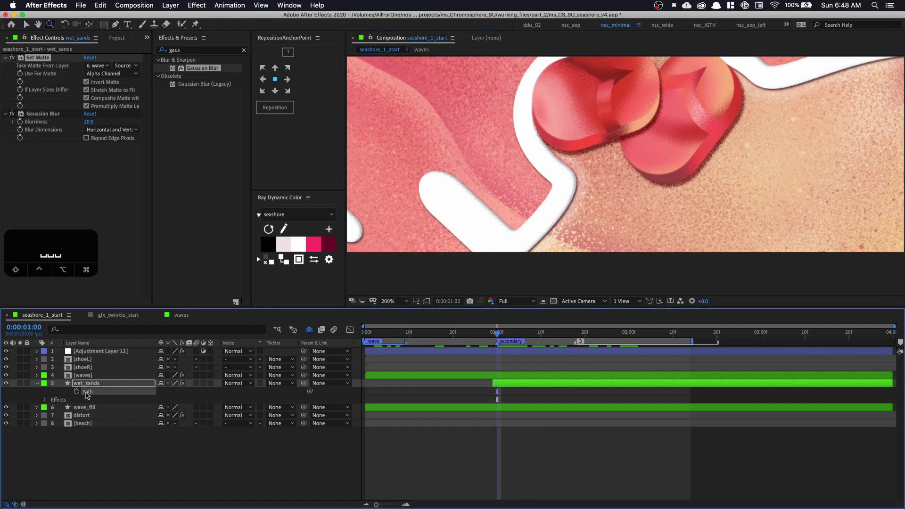
pyautogui.press('super+shift+h')
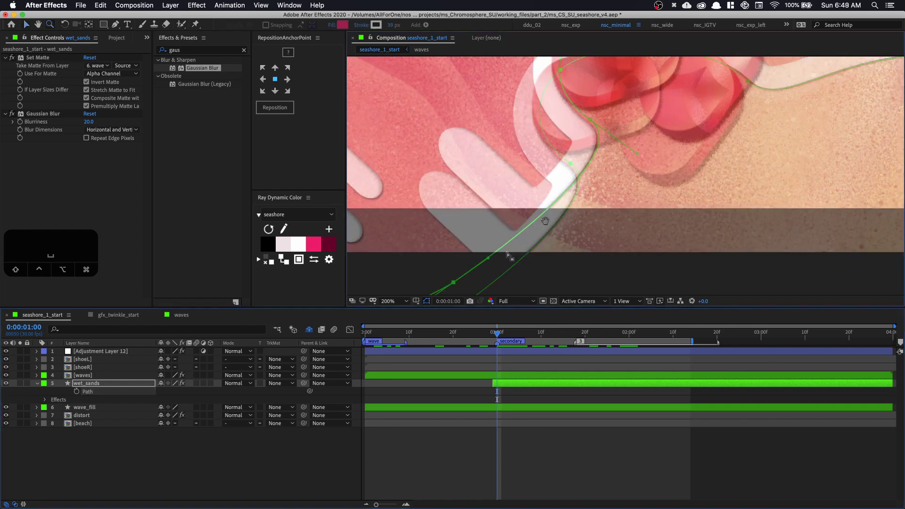
pyautogui.press('space')
pyautogui.moveTo(505, 253); pyautogui.dragTo(534, 162)
pyautogui.moveTo(481, 213); pyautogui.dragTo(462, 204)
pyautogui.press('space')
pyautogui.press('space')
pyautogui.moveTo(525, 127); pyautogui.dragTo(492, 232)
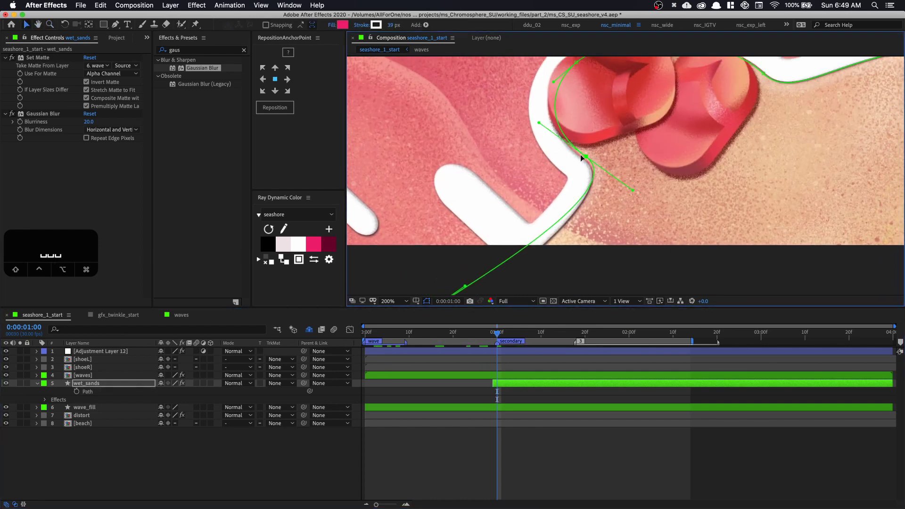
pyautogui.moveTo(581, 154); pyautogui.dragTo(554, 123)
# Nudge the wet_sands path points on the wave edge just past the shoes, undoing the misplaced move.
pyautogui.scroll(5, 568, 156)
pyautogui.press('space')
pyautogui.moveTo(748, 144); pyautogui.dragTo(673, 168)
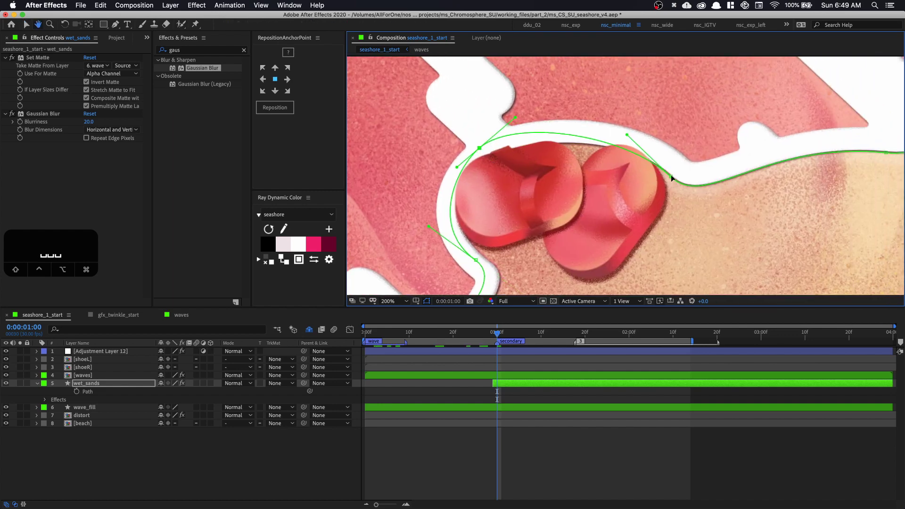
pyautogui.click(671, 176)
pyautogui.hscroll(5, 675, 164)
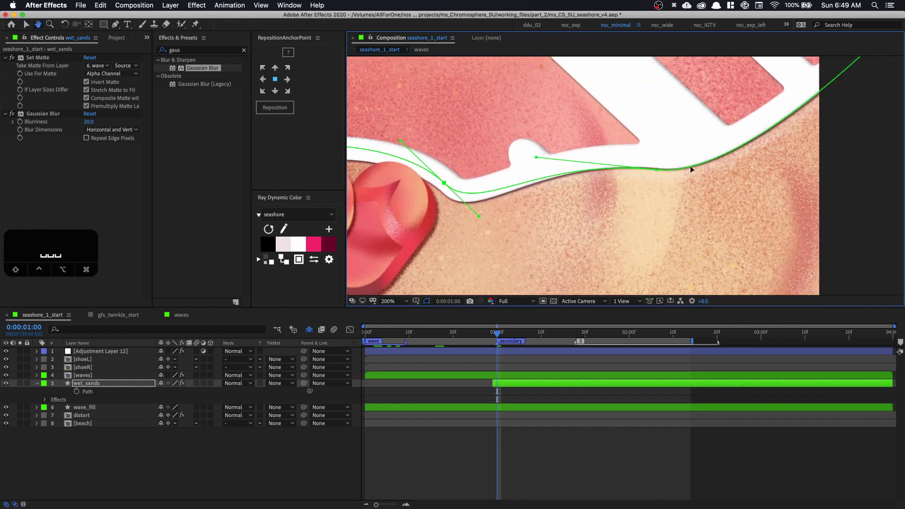
pyautogui.moveTo(666, 170); pyautogui.dragTo(656, 158)
pyautogui.press('super+z')
pyautogui.click(657, 169)
# Shift the wet_sands path point beyond the frame's right edge slightly inward and preview the animation.
pyautogui.press('space')
pyautogui.moveTo(695, 131); pyautogui.dragTo(525, 277)
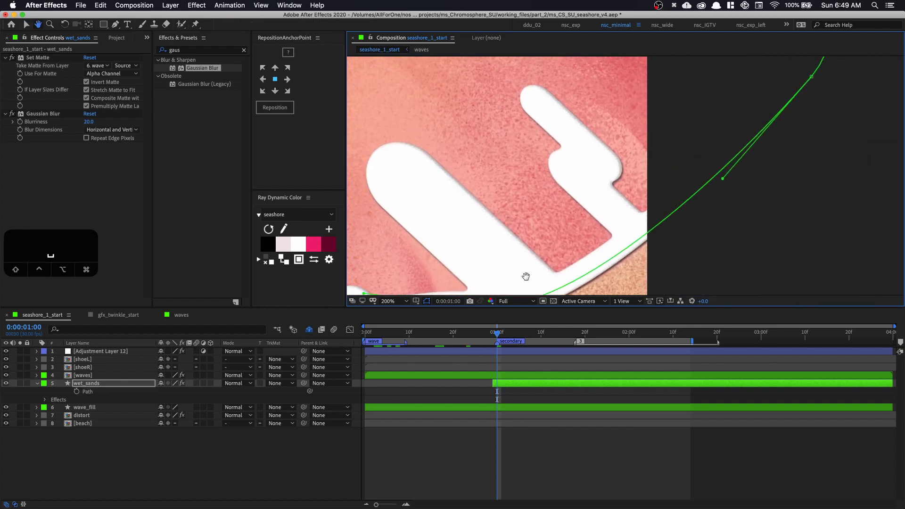
pyautogui.scroll(2, 730, 146)
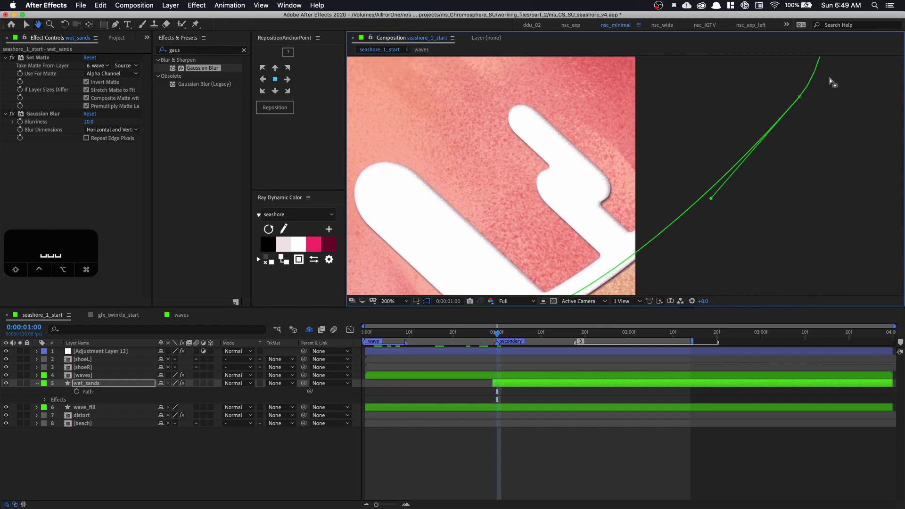
pyautogui.moveTo(793, 94); pyautogui.dragTo(791, 97)
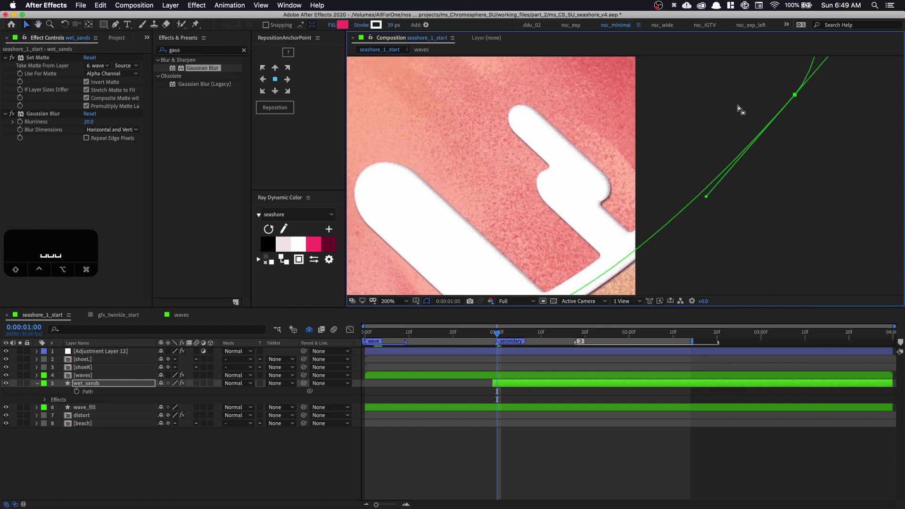
pyautogui.hotkey('shift', '/')
pyautogui.moveTo(851, 223); pyautogui.dragTo(834, 190)
pyautogui.press('space')
pyautogui.press('space')
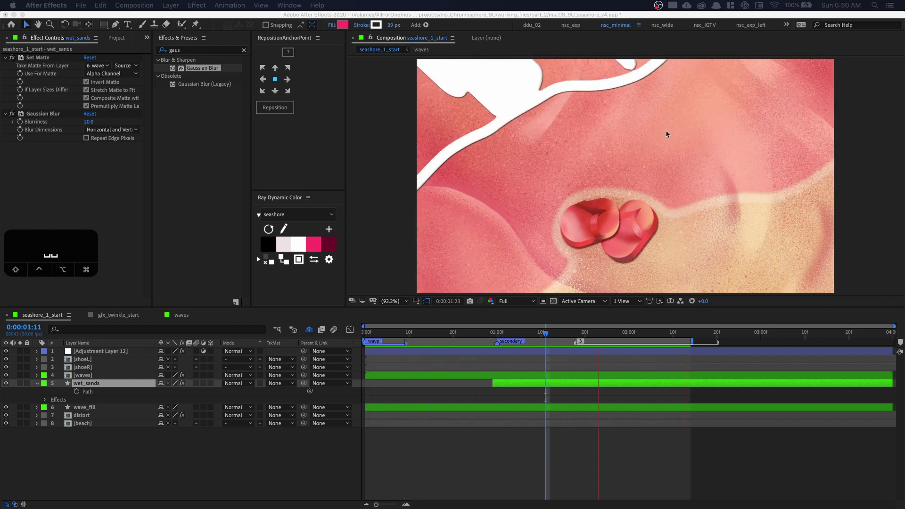
# Open the gfx_foam composition from the _parts folder and examine the foam ellipses and foam_1's scale animation.
pyautogui.click(112, 38)
pyautogui.click(52, 158)
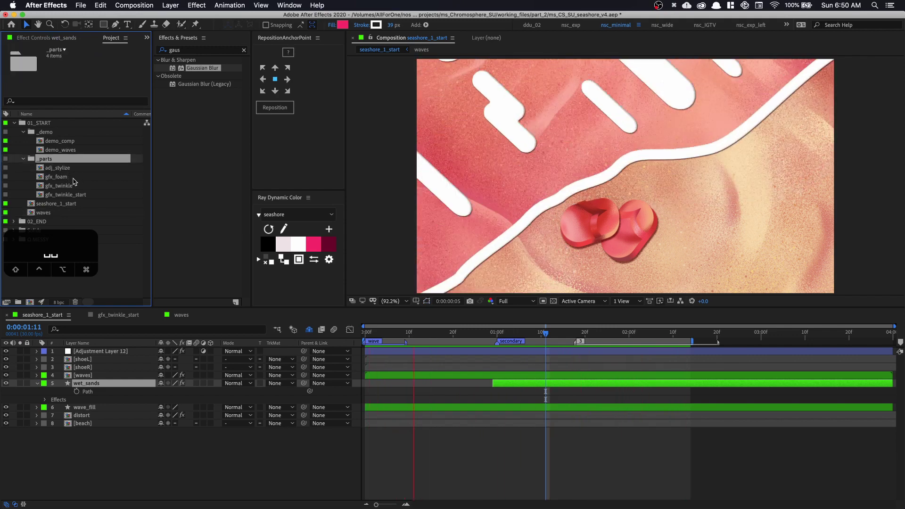
pyautogui.doubleClick(71, 178)
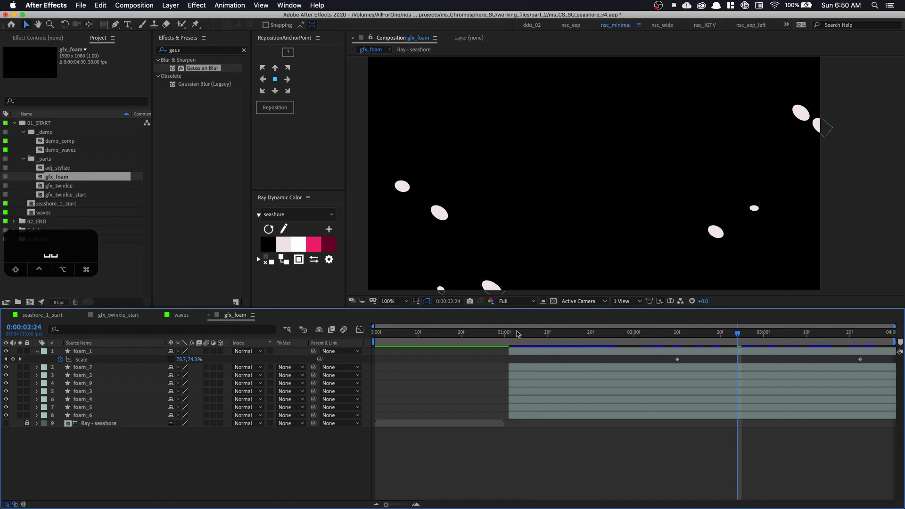
pyautogui.click(517, 334)
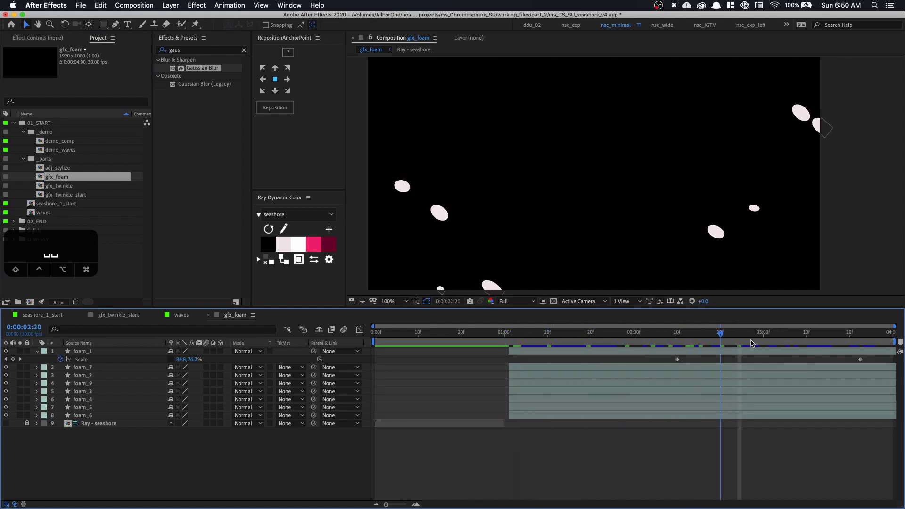
pyautogui.press('z')
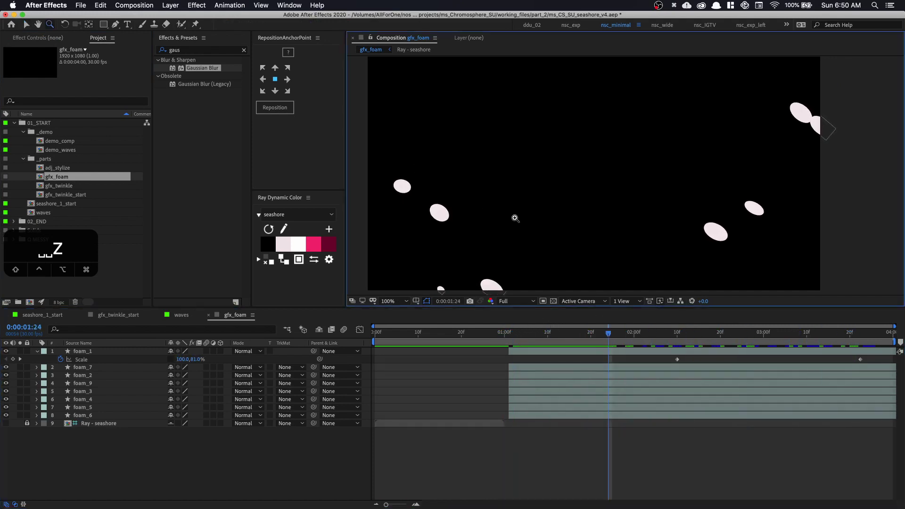
pyautogui.click(515, 218)
pyautogui.click(521, 149)
pyautogui.press('v')
pyautogui.click(584, 221)
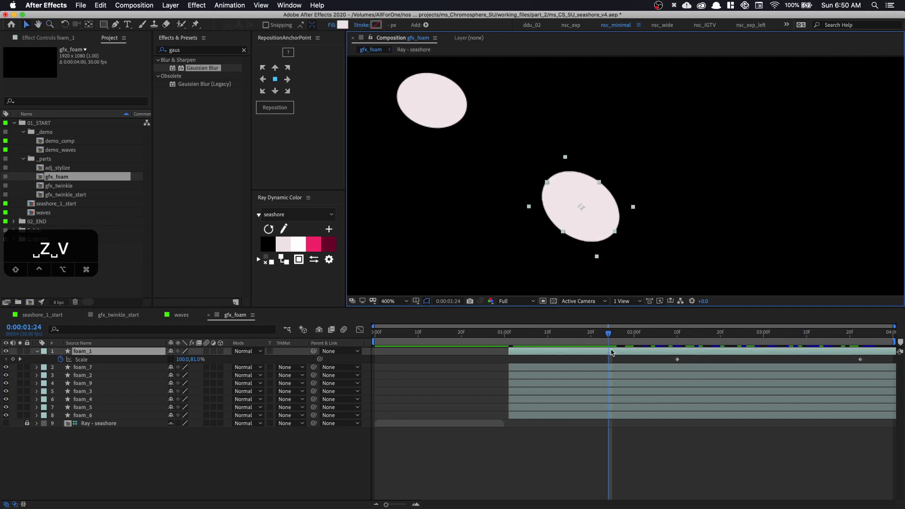
pyautogui.moveTo(638, 338); pyautogui.dragTo(896, 353)
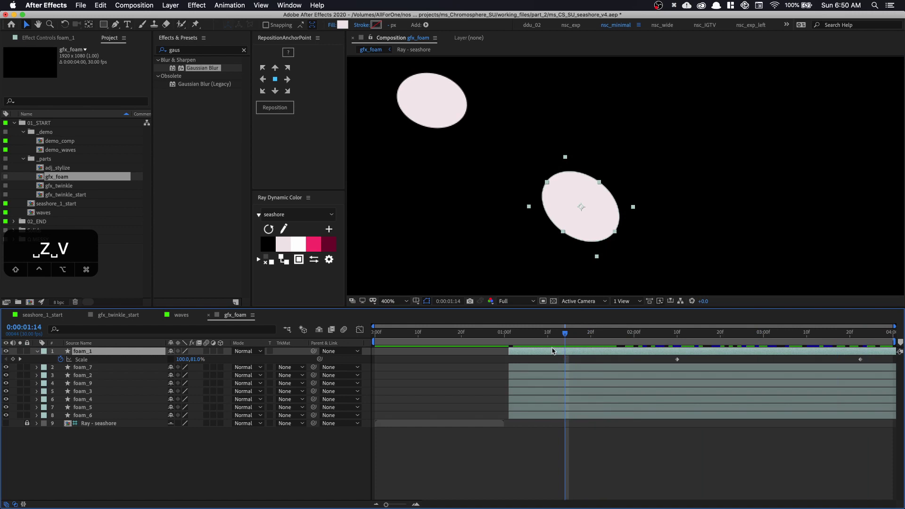
# Copy all eight foam layers from gfx_foam, paste them into the waves composition at its start and preview them.
pyautogui.press('shift')
pyautogui.keyDown('shift'); pyautogui.click(93, 415); pyautogui.keyUp('shift')
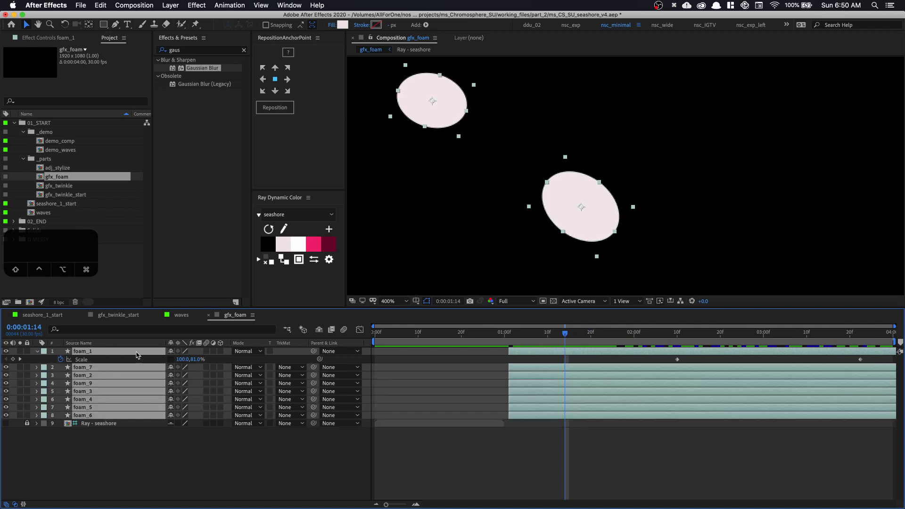
pyautogui.press('super+c')
pyautogui.click(179, 318)
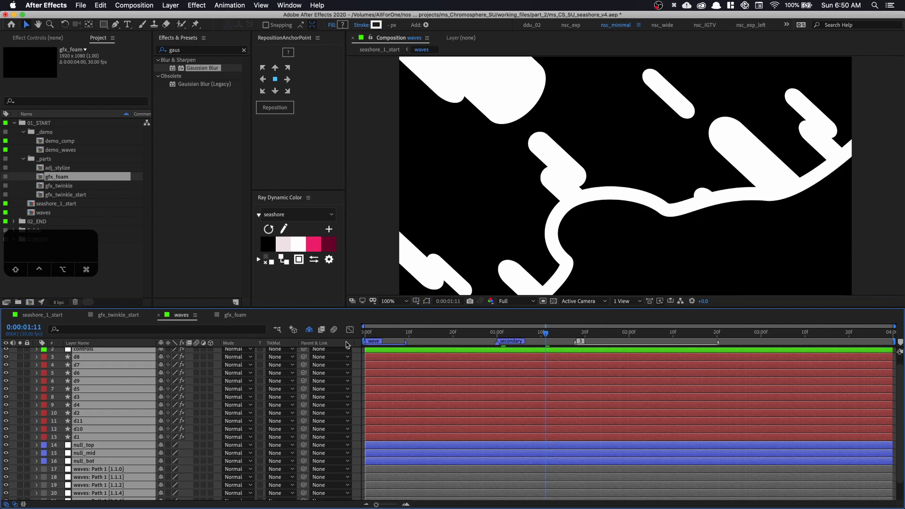
pyautogui.press('Home')
pyautogui.press('super+v')
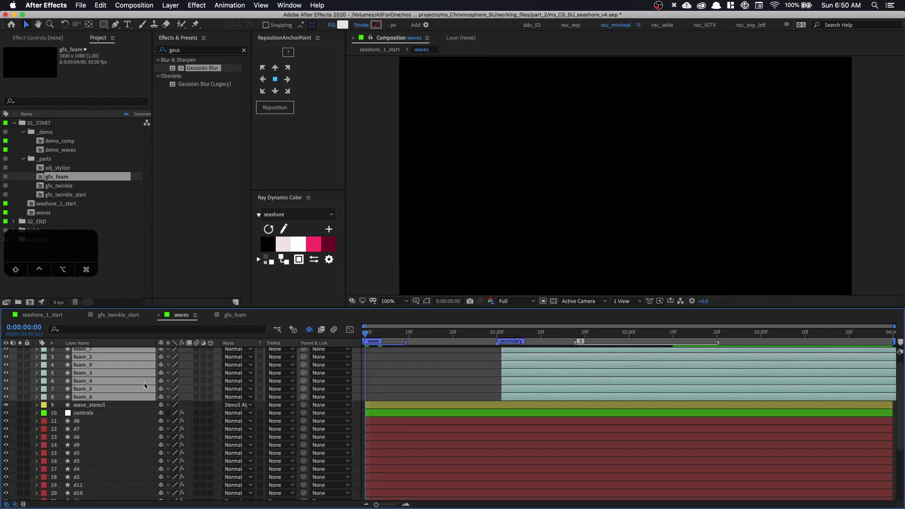
pyautogui.scroll(1, 337, 384)
pyautogui.moveTo(516, 332); pyautogui.dragTo(519, 333)
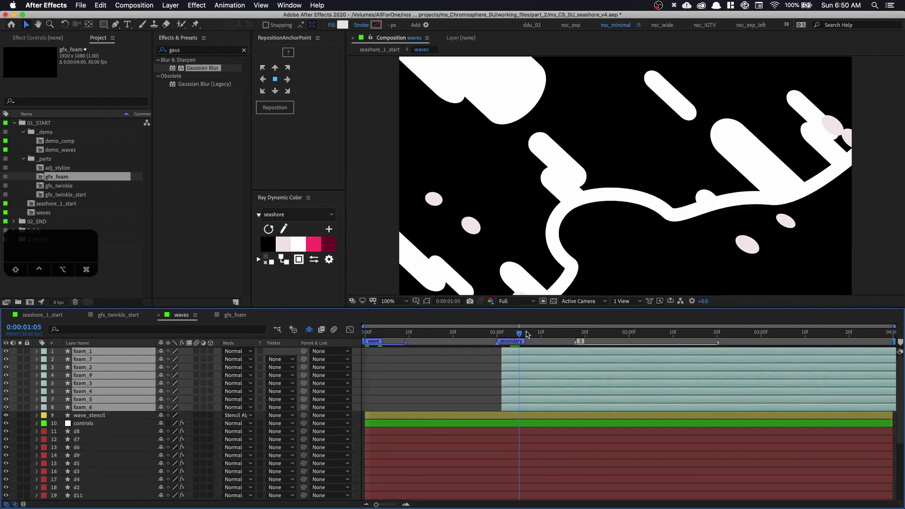
pyautogui.press('space')
pyautogui.press('space')
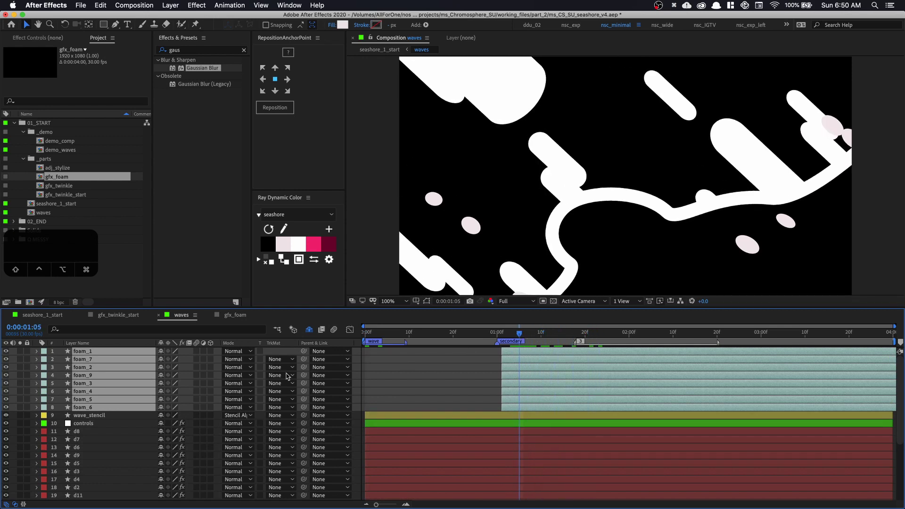
# Search the effects for Set Matte and recolor all the foam layers with the seashore palette's bright pink.
pyautogui.click(90, 416)
pyautogui.click(96, 408)
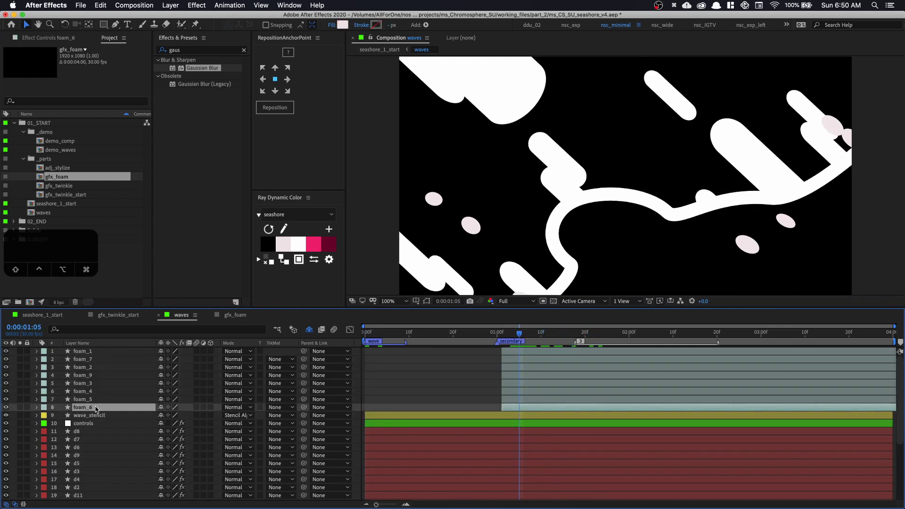
pyautogui.doubleClick(184, 50)
pyautogui.write('set matte')
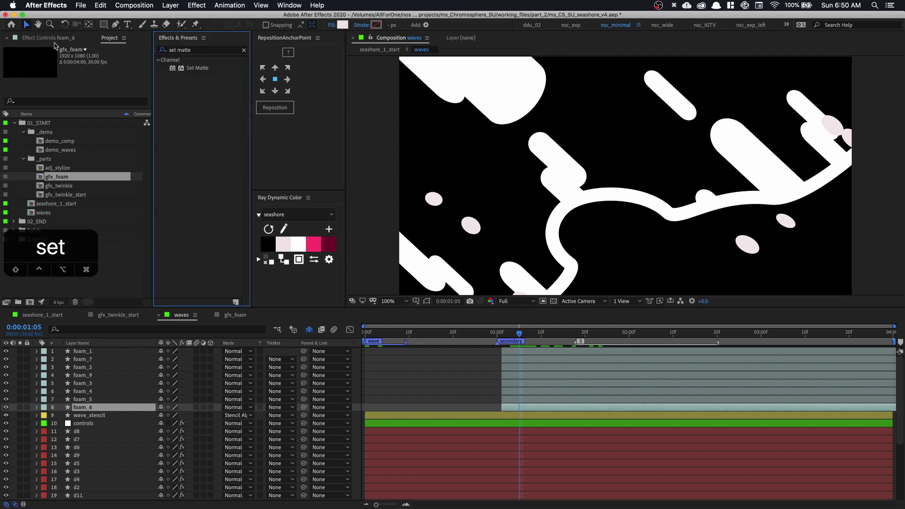
pyautogui.keyDown('shift'); pyautogui.click(105, 351); pyautogui.keyUp('shift')
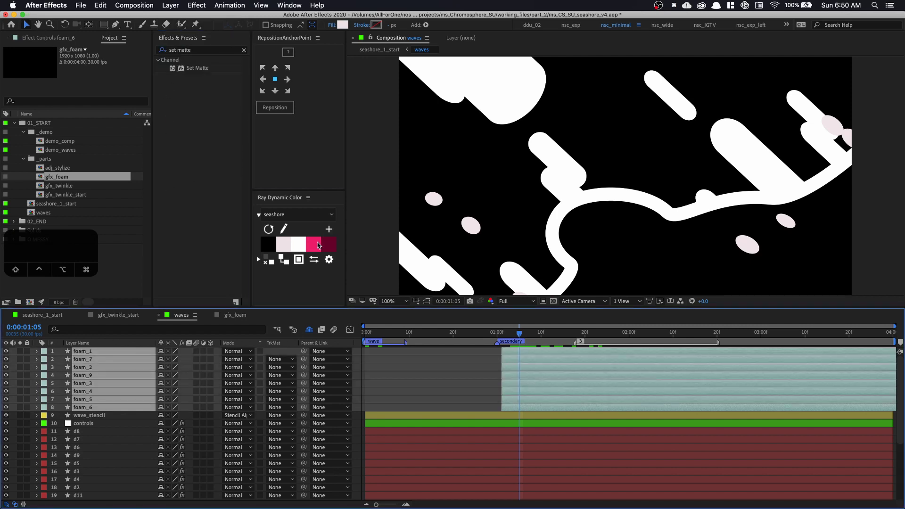
pyautogui.click(318, 245)
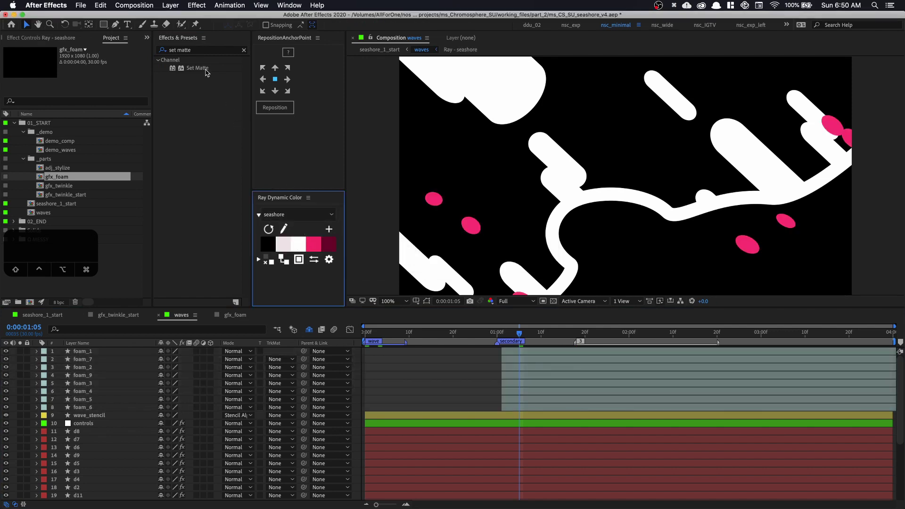
# Apply Set Matte to foam_3, taking the matte from the wave_stencil layer.
pyautogui.click(752, 244)
pyautogui.press('space')
pyautogui.moveTo(747, 244); pyautogui.dragTo(660, 174)
pyautogui.press('z')
pyautogui.click(647, 165)
pyautogui.press('space')
pyautogui.press('super+shift+h')
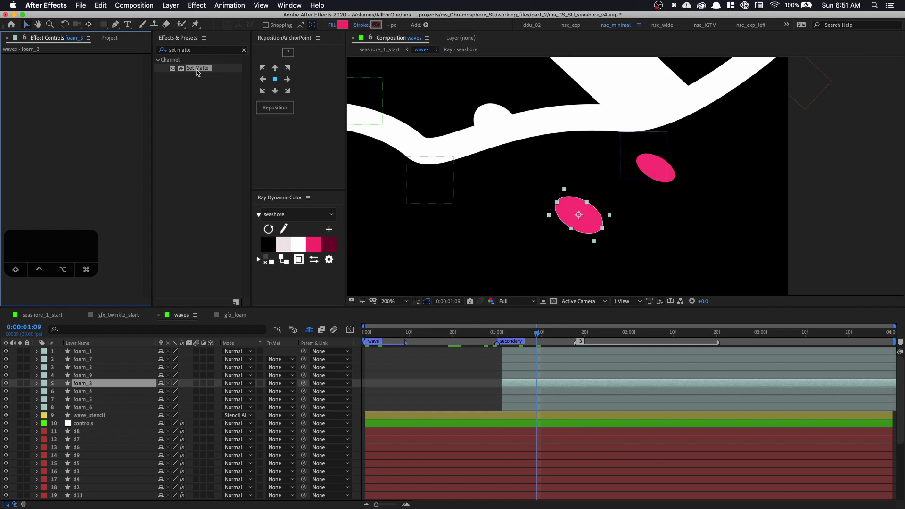
pyautogui.doubleClick(197, 69)
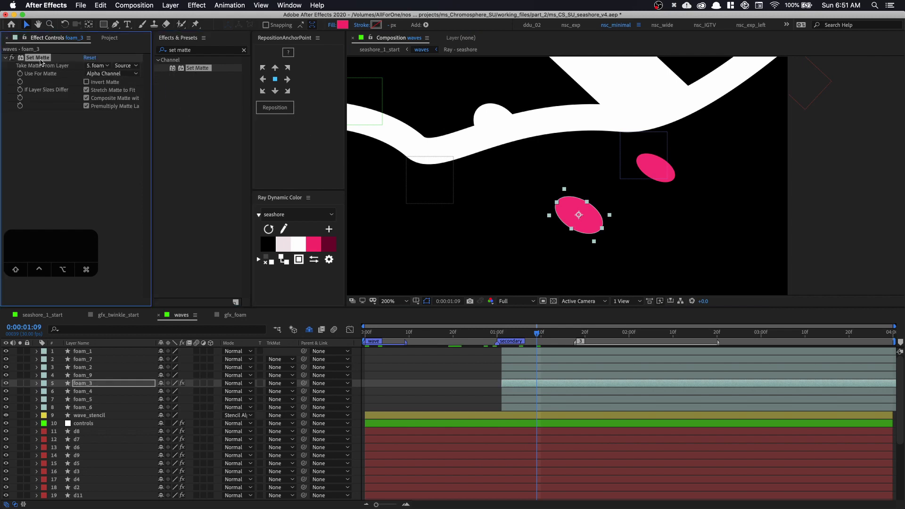
pyautogui.click(98, 67)
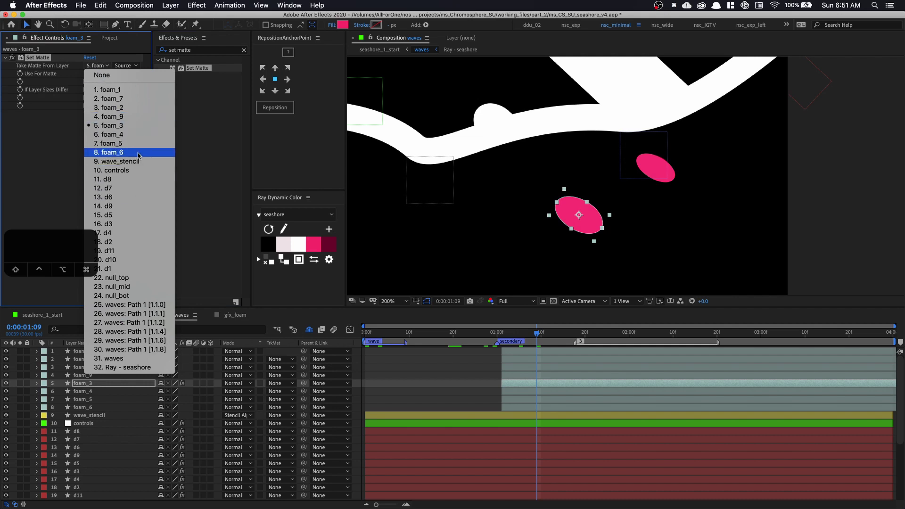
pyautogui.click(140, 162)
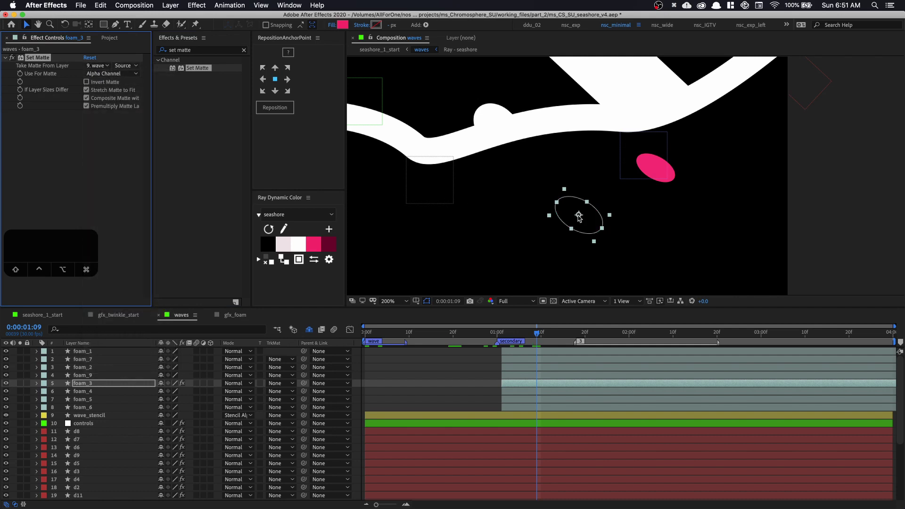
# Move the foam_3 ellipse onto the small bump of the white wave line and scrub around 0:00:01:08.
pyautogui.moveTo(592, 219); pyautogui.dragTo(539, 161)
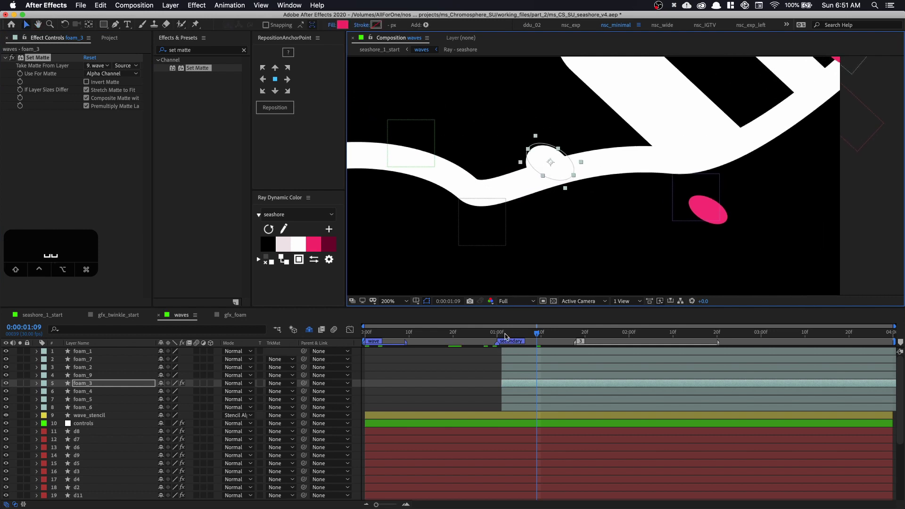
pyautogui.moveTo(505, 336); pyautogui.dragTo(532, 346)
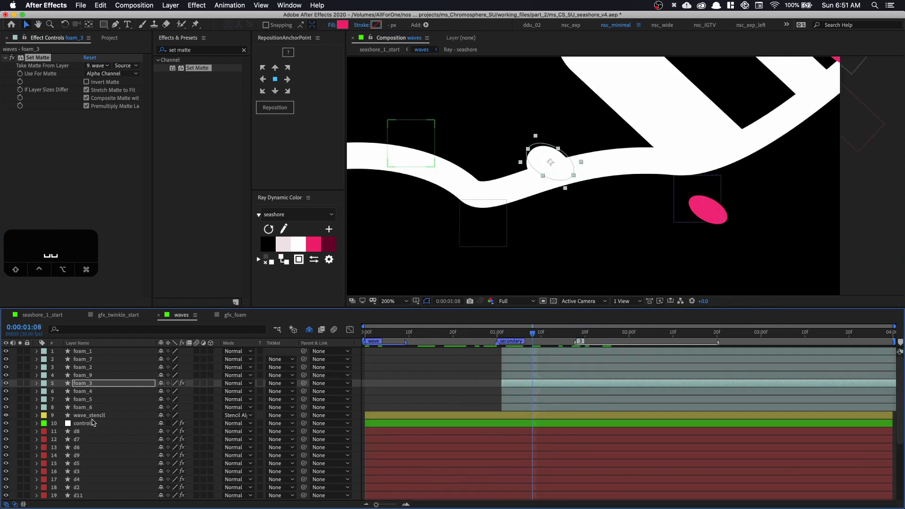
# Duplicate the wave_stencil layer, set the copy's blending mode to Normal and hide it.
pyautogui.click(99, 415)
pyautogui.press('super+d')
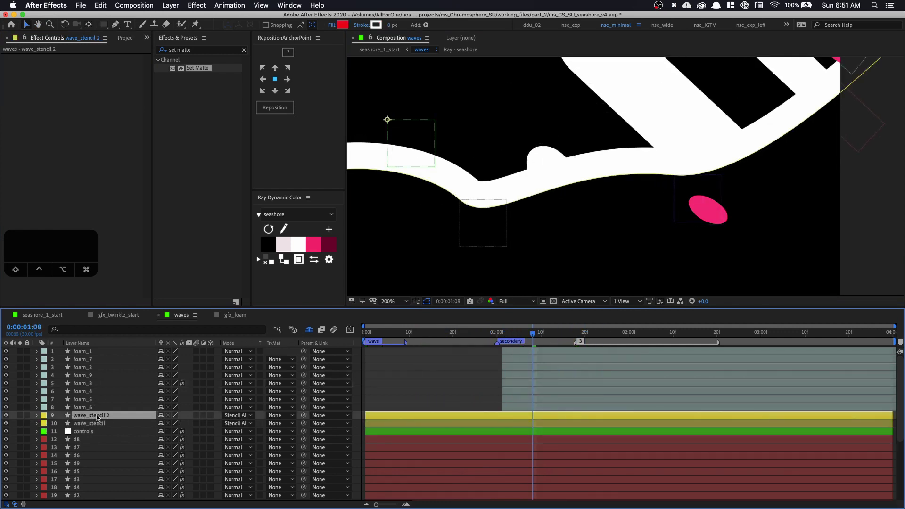
pyautogui.click(245, 414)
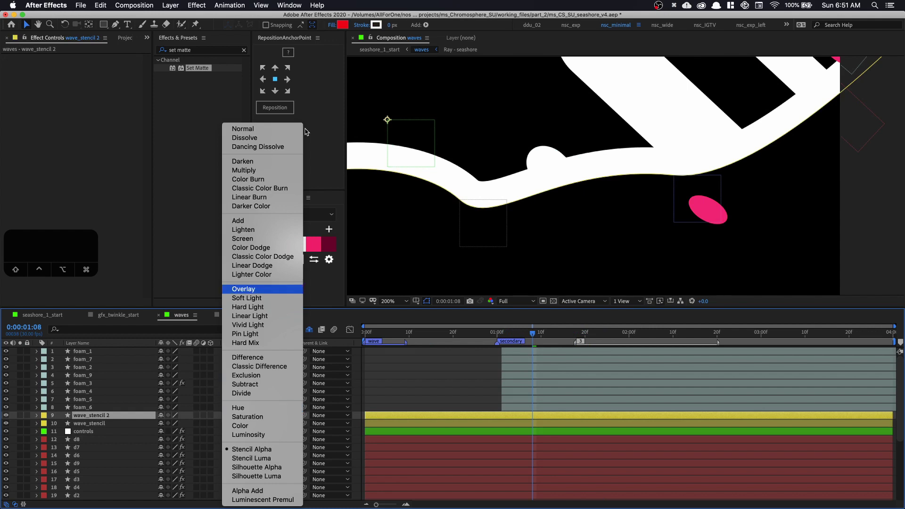
pyautogui.click(277, 126)
pyautogui.click(6, 415)
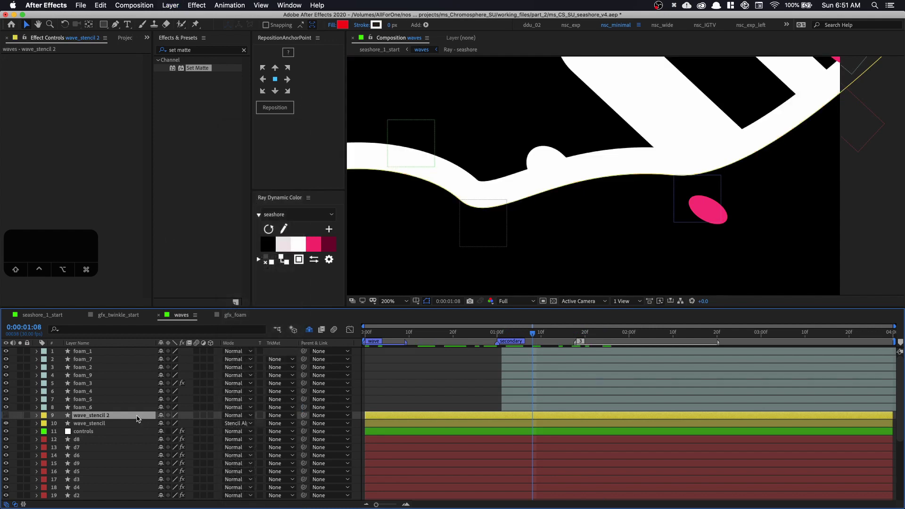
# Rename the hidden wave_stencil copy as wave_matte.
pyautogui.press('Return')
pyautogui.write('wave_matte')
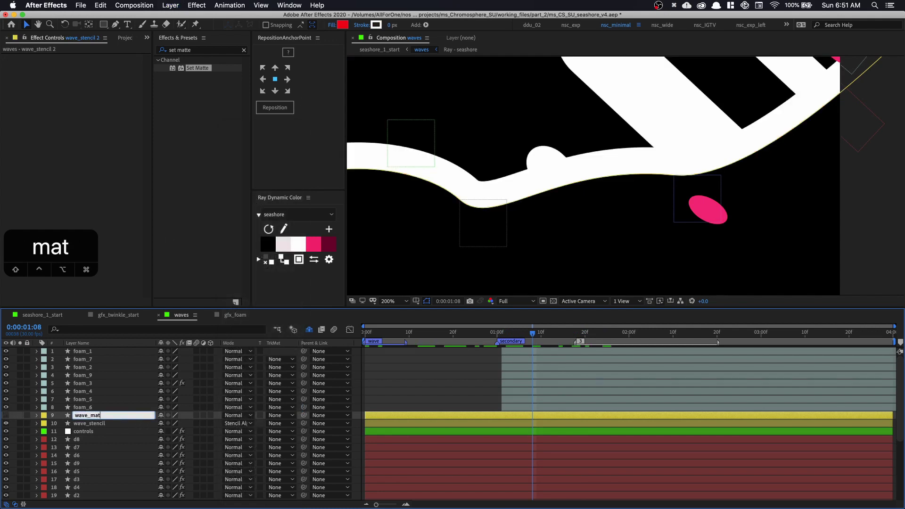
pyautogui.press('Return')
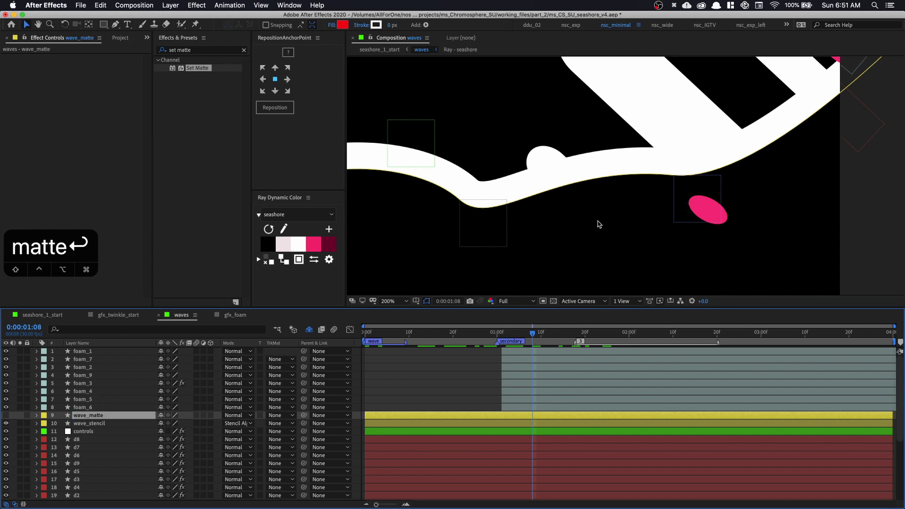
# Make foam_3's Set Matte take its matte from the wave_matte layer and invert the matte.
pyautogui.click(123, 391)
pyautogui.click(113, 401)
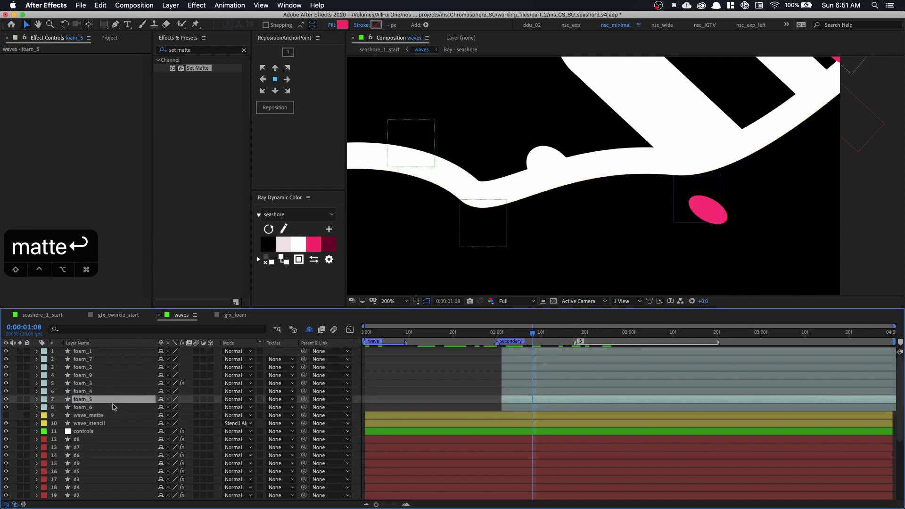
pyautogui.click(114, 407)
pyautogui.click(116, 383)
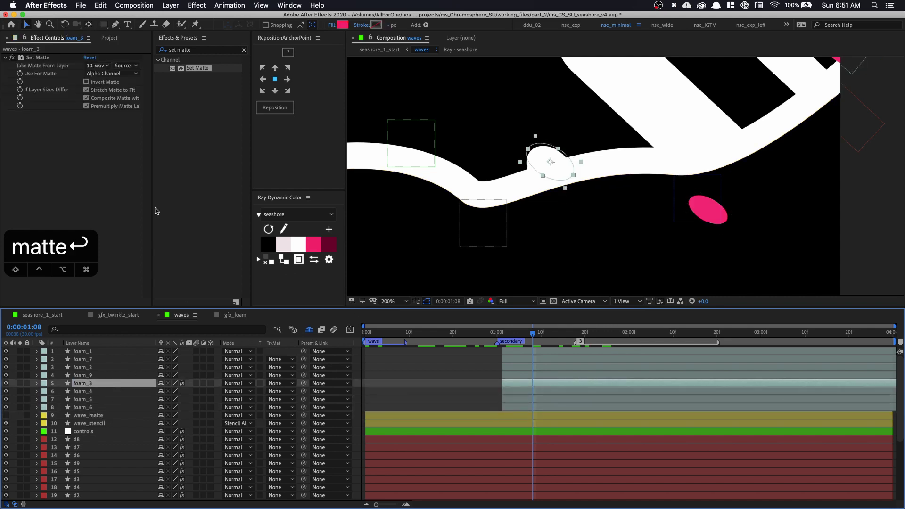
pyautogui.click(102, 65)
pyautogui.click(108, 162)
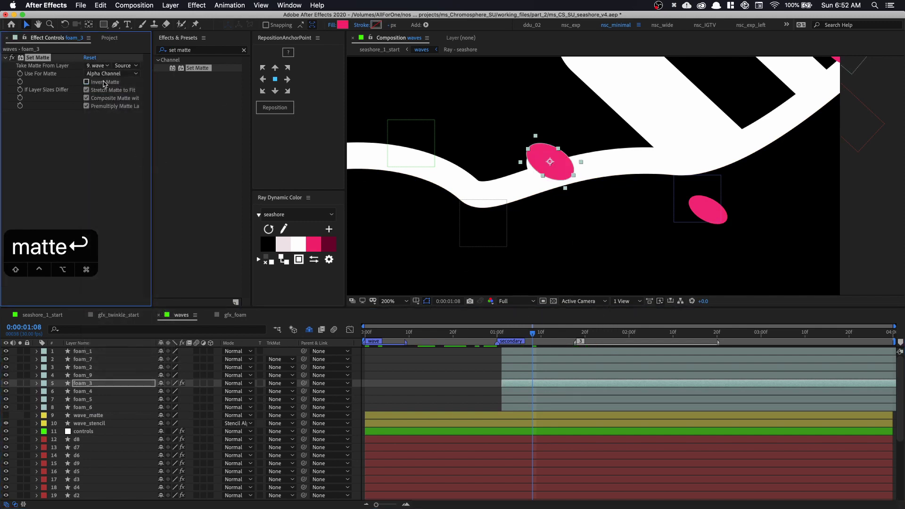
pyautogui.click(86, 82)
# Scrub and step through the frames around 0:00:01:10 to check how foam_3 is matted by the wave.
pyautogui.moveTo(396, 333); pyautogui.dragTo(525, 360)
pyautogui.press('pagedown')
pyautogui.press('pagedown')
pyautogui.press('pagedown')
pyautogui.press('pagedown')
pyautogui.press('pagedown')
pyautogui.press('pagedown')
pyautogui.press('pagedown')
pyautogui.press('pagedown')
pyautogui.press('pagedown')
pyautogui.press('pagedown')
pyautogui.press('pagedown')
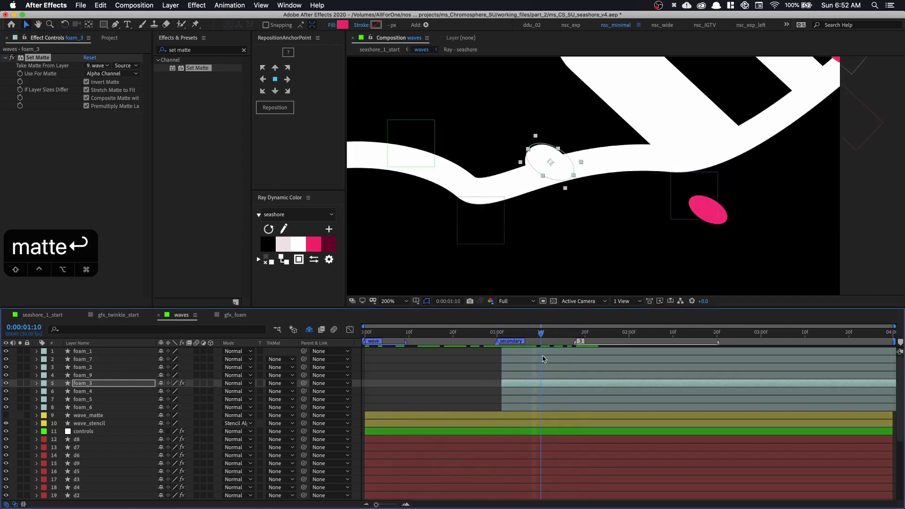
# Copy foam_3's Set Matte effect and paste it onto all eight foam layers.
pyautogui.click(64, 164)
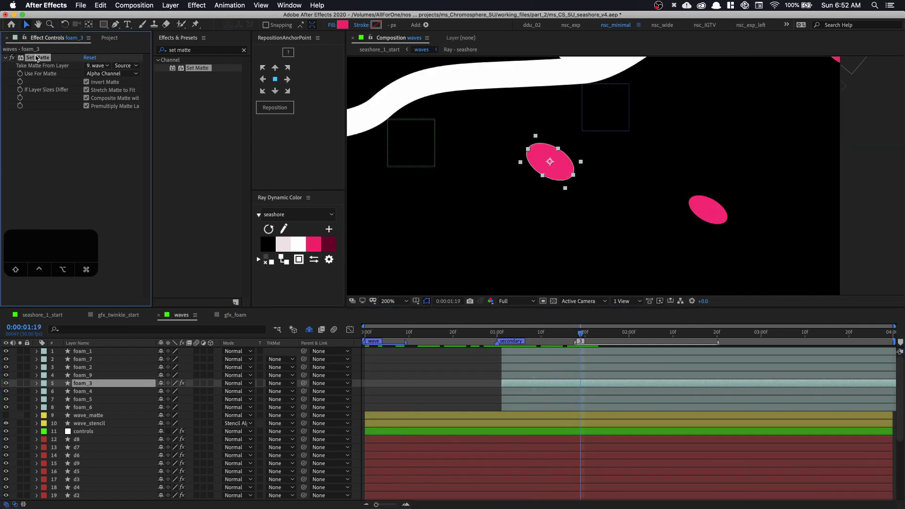
pyautogui.click(101, 408)
pyautogui.keyDown('shift'); pyautogui.click(100, 351); pyautogui.keyUp('shift')
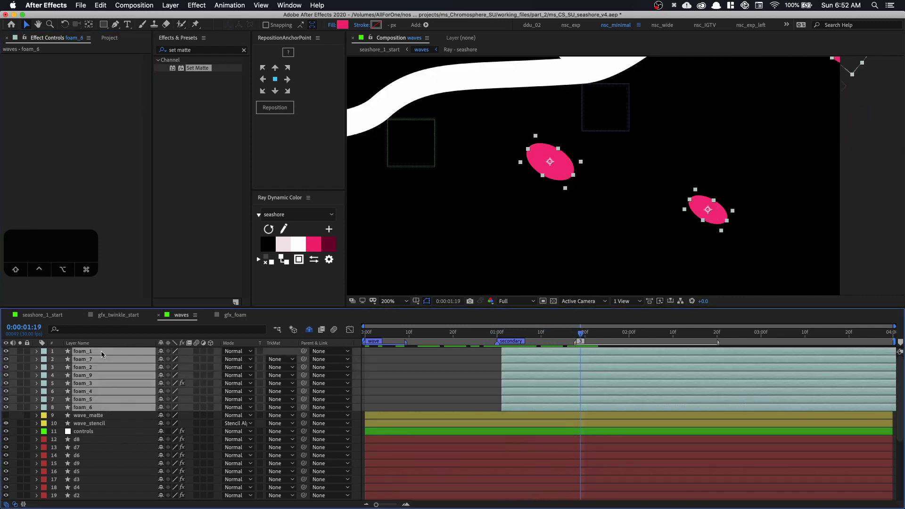
pyautogui.press('super+v')
pyautogui.hotkey('shift', '/')
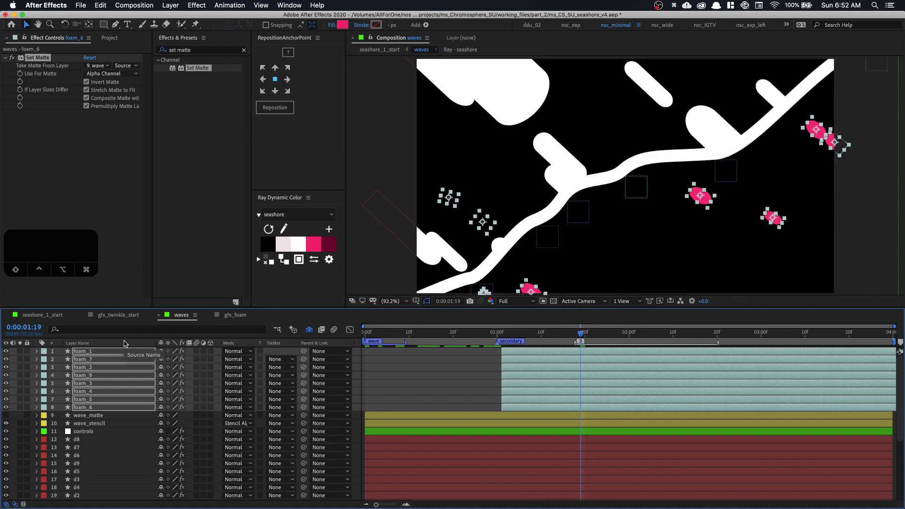
# Hide the layer controls and shift all eight foam layers to start at 0:00:00:19.
pyautogui.press('super+shift+h')
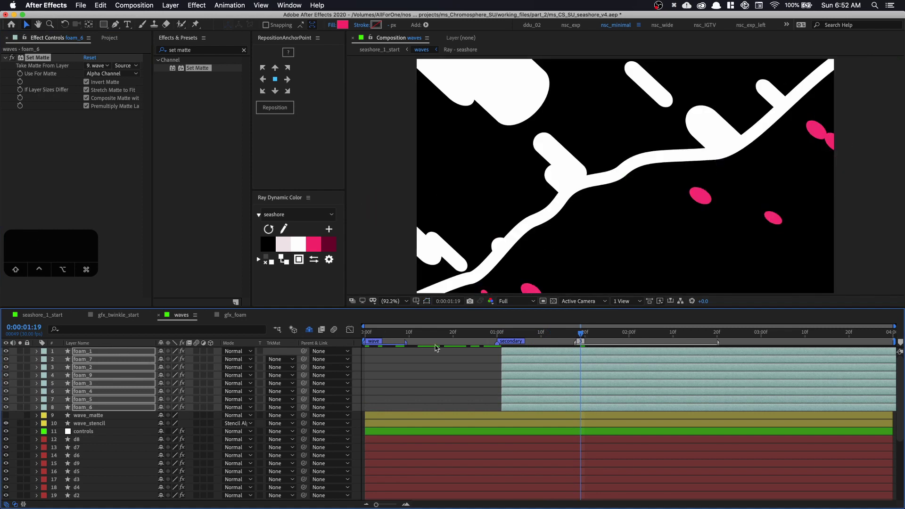
pyautogui.moveTo(409, 335); pyautogui.dragTo(449, 336)
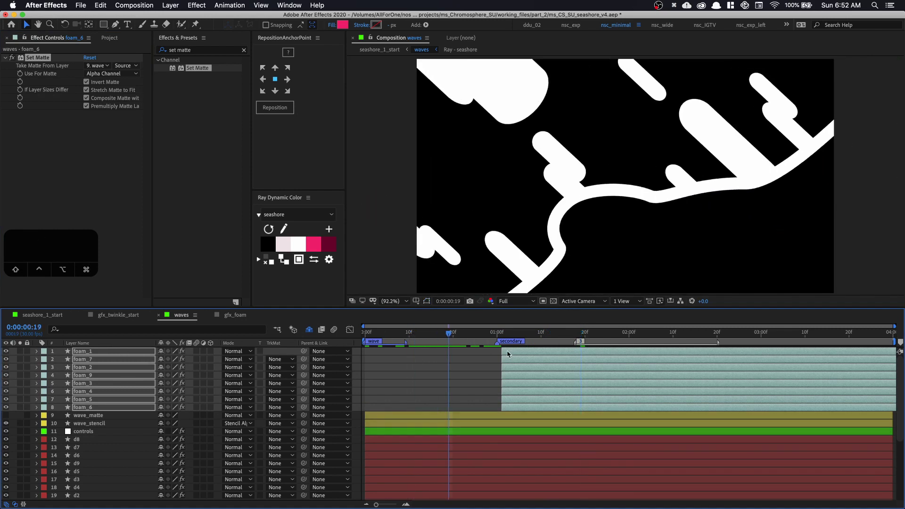
pyautogui.moveTo(510, 355); pyautogui.dragTo(470, 335)
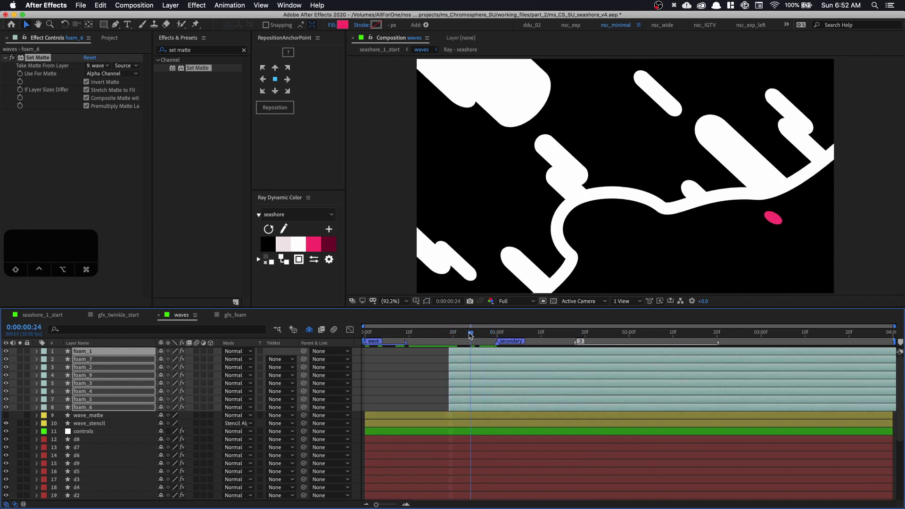
# Undo the accidental wave_stencil move and lock the wave_stencil and wave_matte layers.
pyautogui.click(775, 218)
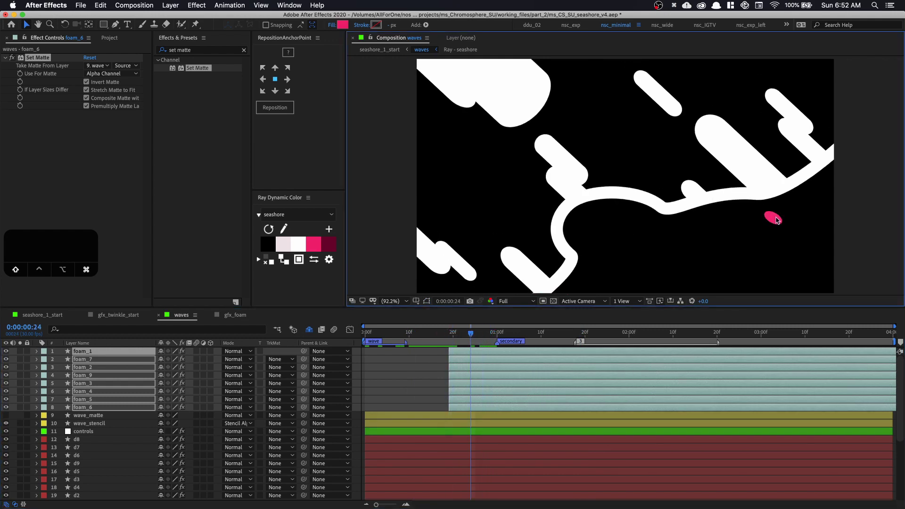
pyautogui.click(792, 222)
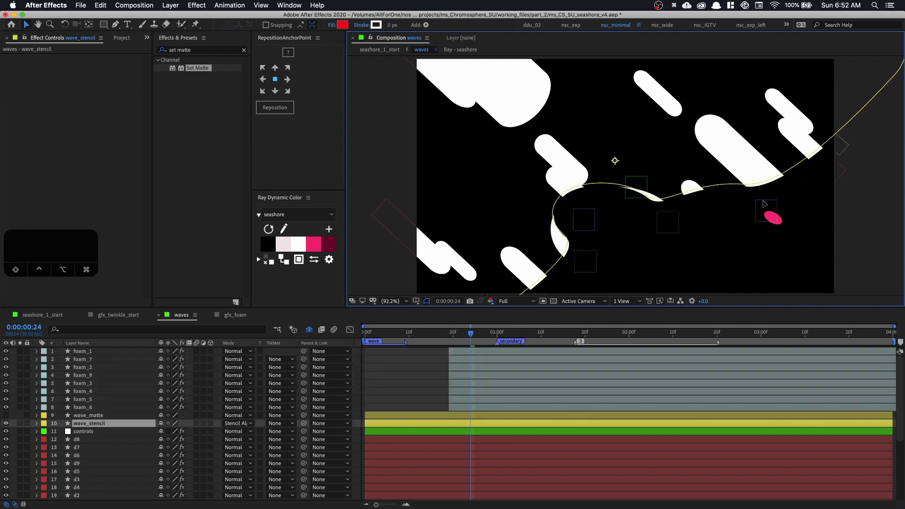
pyautogui.press('super+z')
pyautogui.click(27, 424)
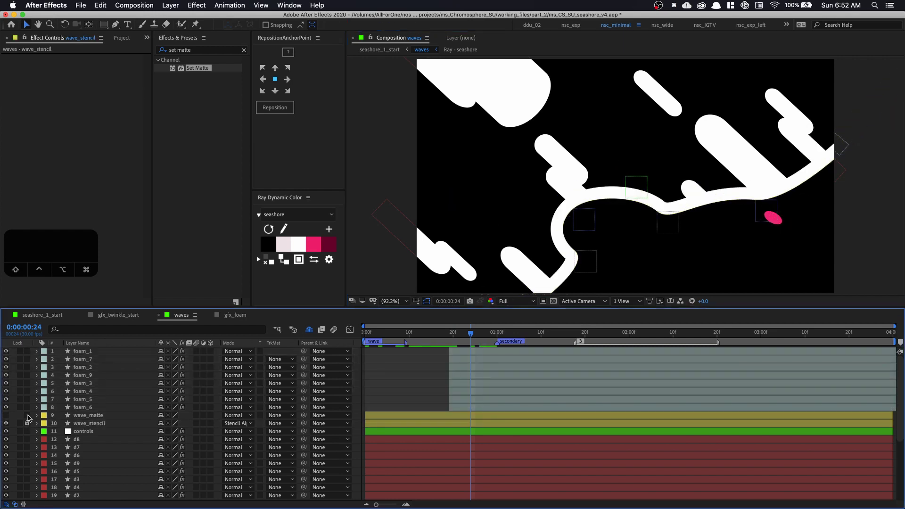
# Move the foam_4 ellipse up onto the white wave line at 0:00:00:24.
pyautogui.click(773, 218)
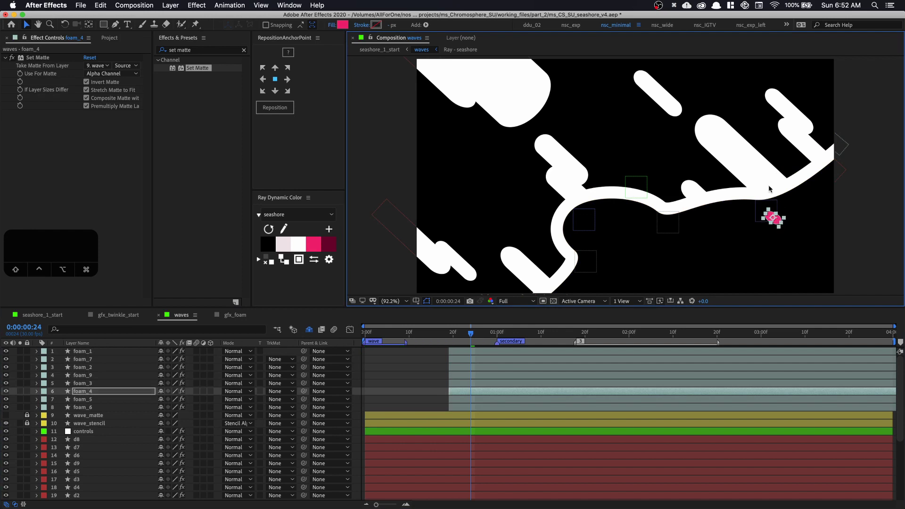
pyautogui.moveTo(778, 220); pyautogui.dragTo(759, 188)
pyautogui.press('Return')
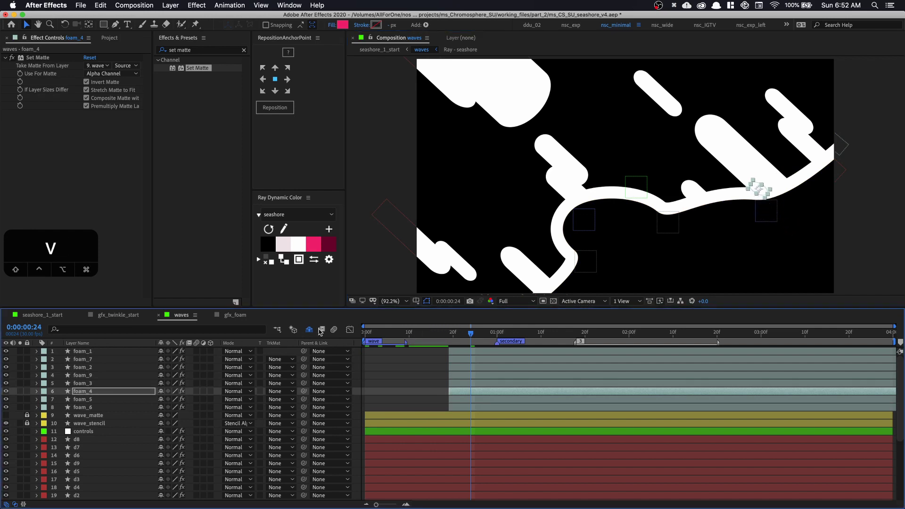
# Preview the waves composition to check the matted foam, including a replay from 0:00:00:11.
pyautogui.press('space')
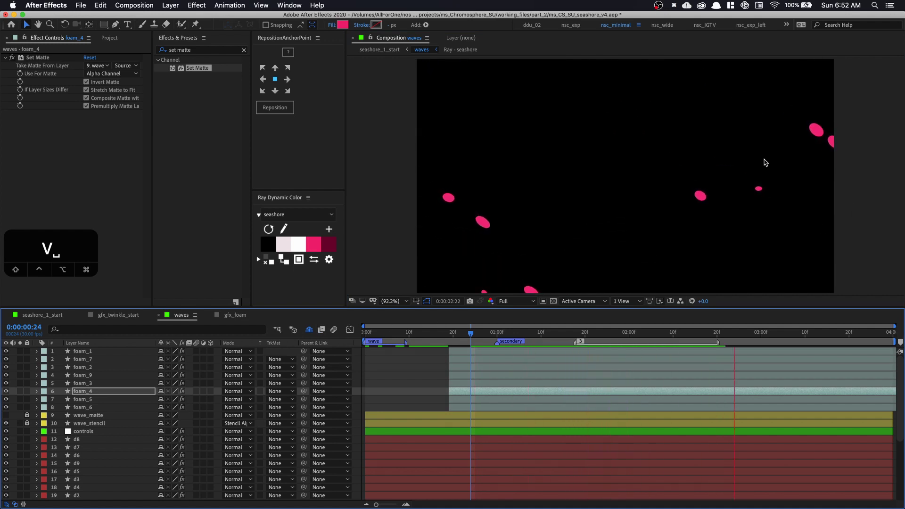
pyautogui.press('space')
pyautogui.click(415, 336)
pyautogui.press('space')
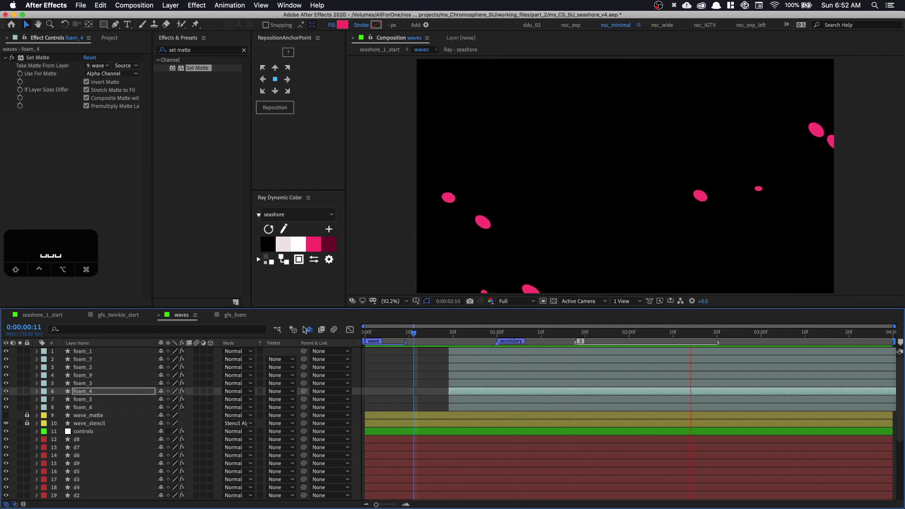
pyautogui.press('space')
# In the seashore_1_start composition, search the effects for Fill and apply it to the waves layer.
pyautogui.click(55, 315)
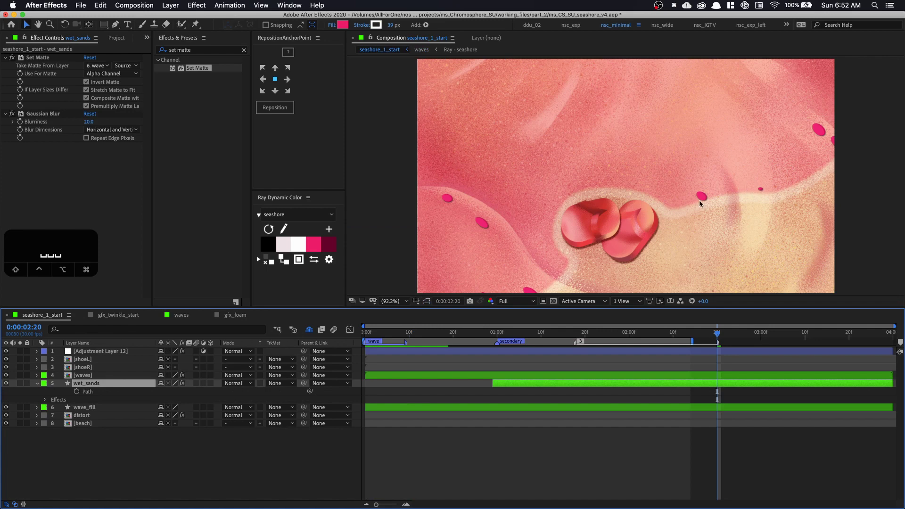
pyautogui.click(207, 50)
pyautogui.write('fill')
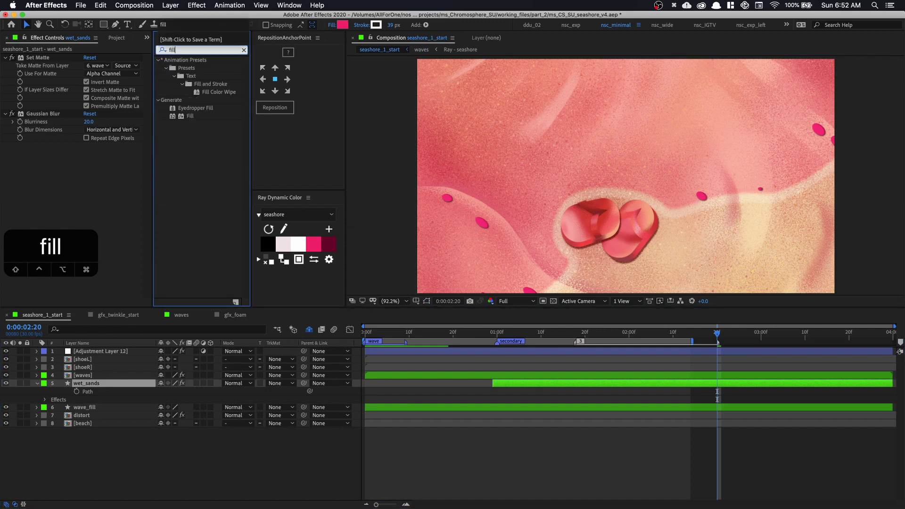
pyautogui.click(108, 377)
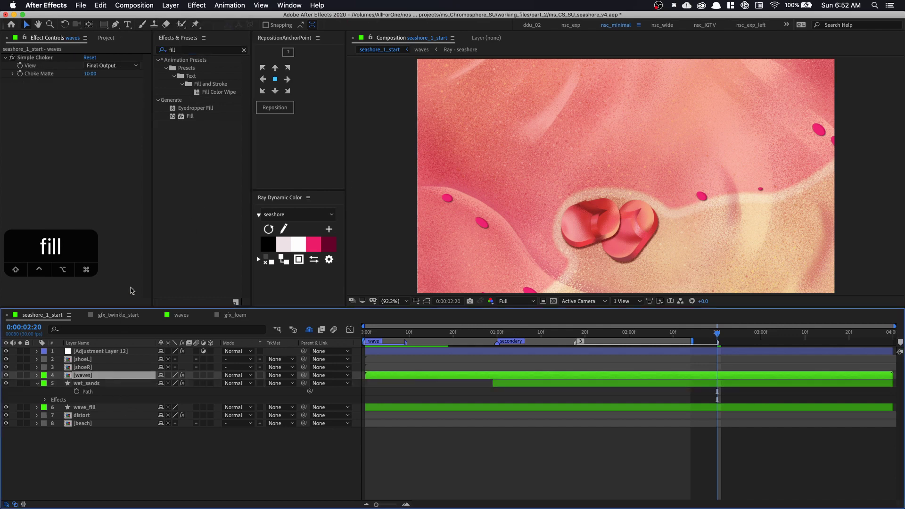
pyautogui.click(181, 117)
pyautogui.doubleClick(190, 117)
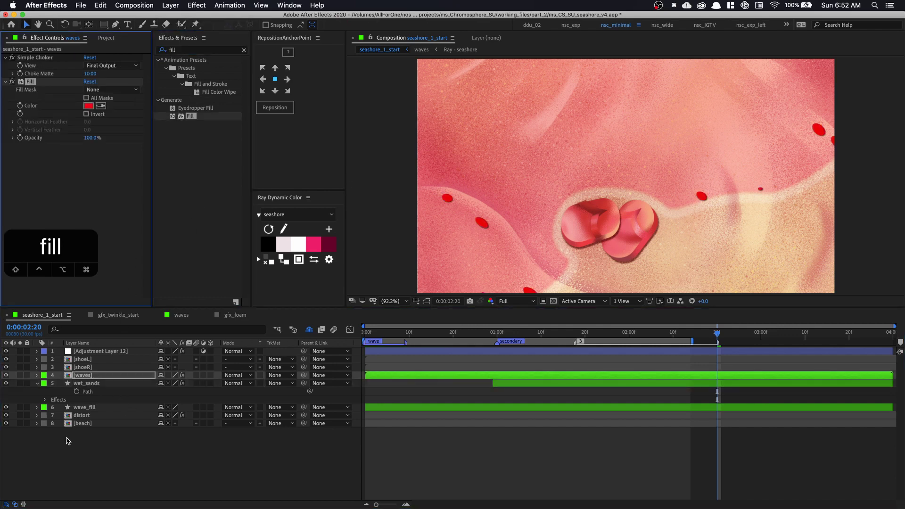
# Rename the waves layer as waves_detail.
pyautogui.click(93, 377)
pyautogui.press('Return')
pyautogui.write('waves')
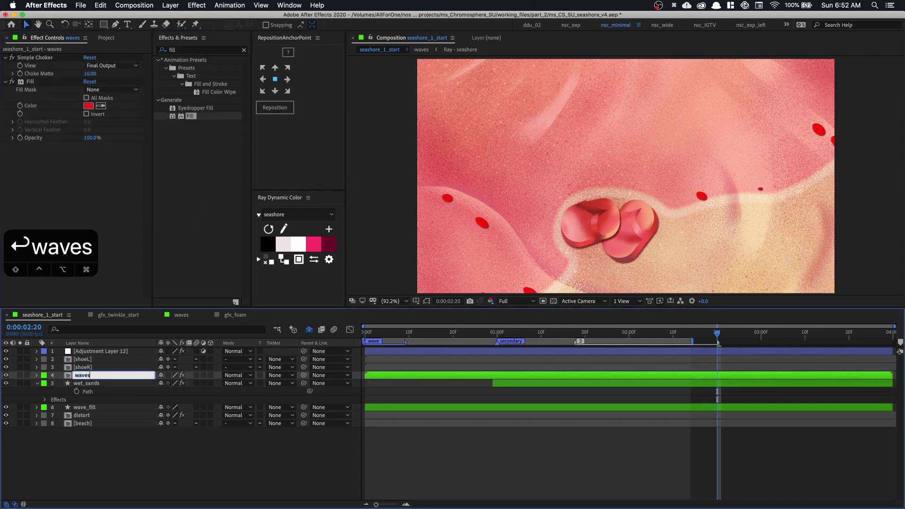
pyautogui.write('_detail')
pyautogui.press('Return')
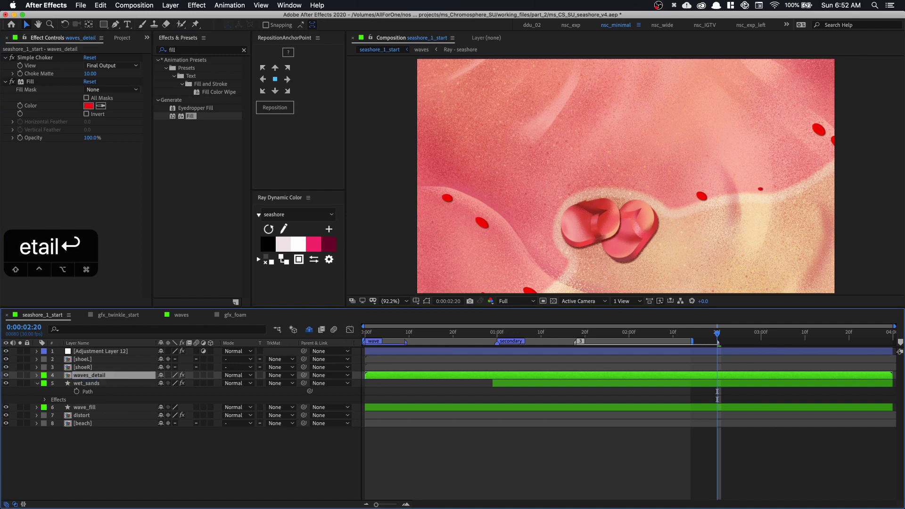
# Place Simple Choker below Fill on waves_detail and sample the seashore palette's pale pink as the fill color.
pyautogui.moveTo(37, 59); pyautogui.dragTo(51, 104)
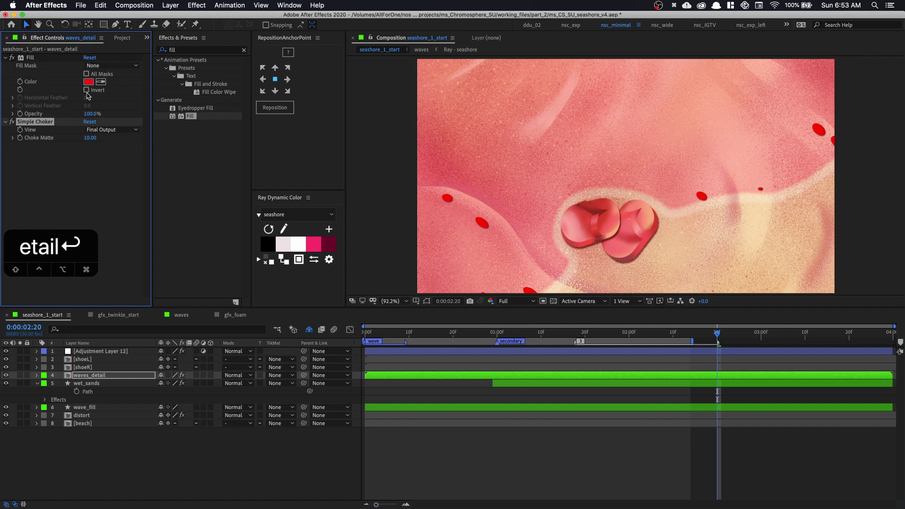
pyautogui.click(287, 246)
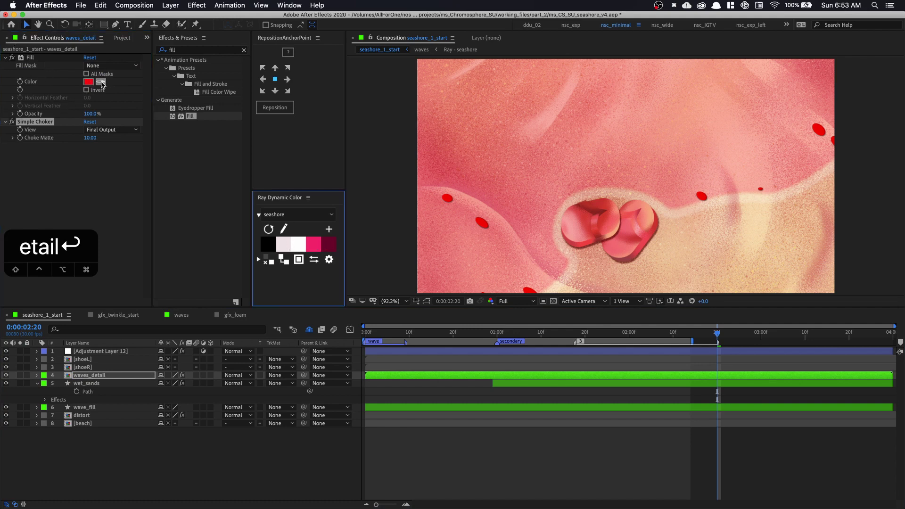
pyautogui.click(101, 83)
pyautogui.click(289, 240)
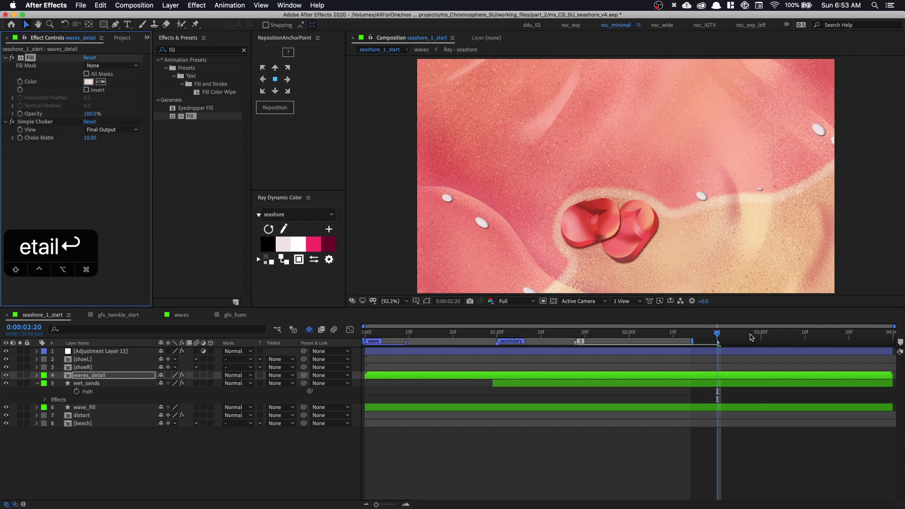
# Examine the foam blending into the wave edge up close from 0:00:01:12, including in playback, and check the full frame at 0:00:01:15.
pyautogui.moveTo(764, 335); pyautogui.dragTo(550, 334)
pyautogui.press('z')
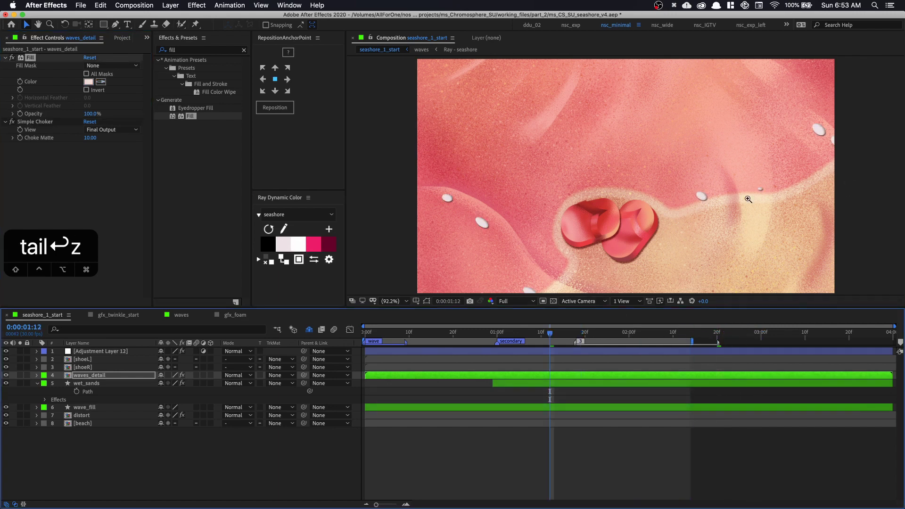
pyautogui.click(719, 196)
pyautogui.click(641, 181)
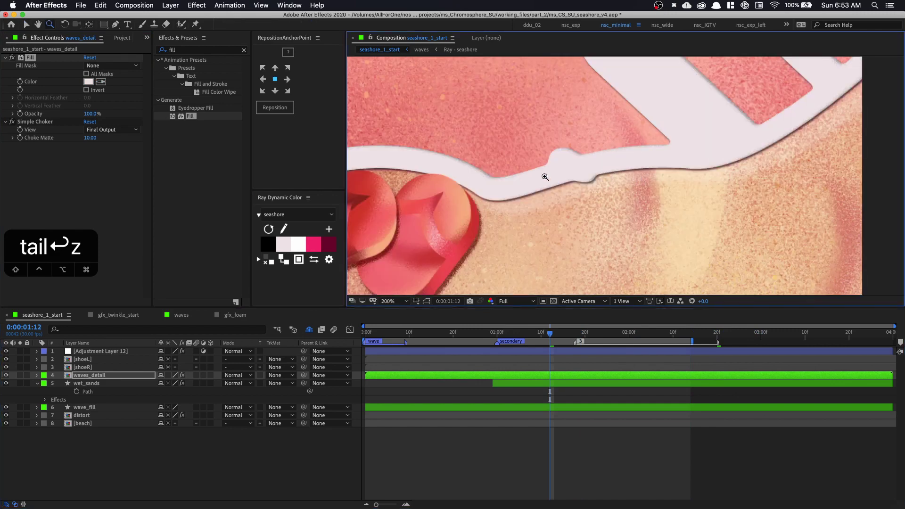
pyautogui.click(546, 178)
pyautogui.press('space')
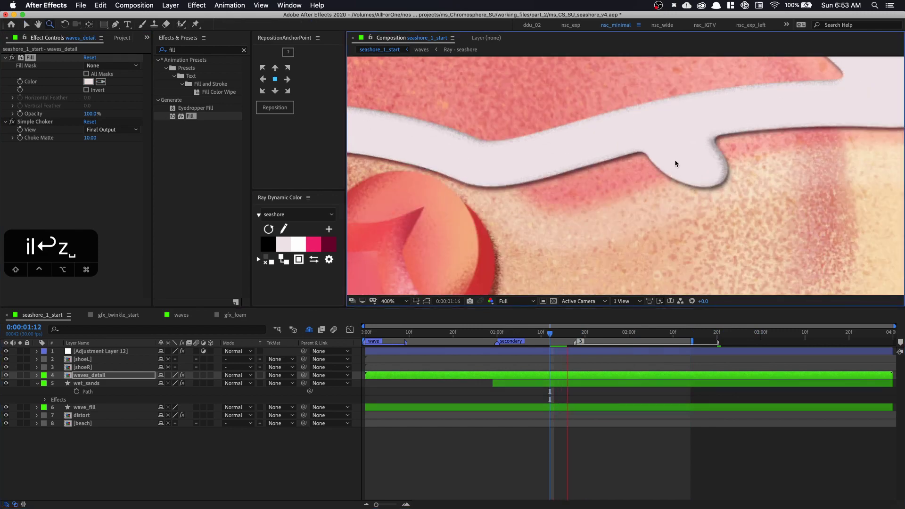
pyautogui.press('space')
pyautogui.moveTo(574, 335)
pyautogui.mouseDown()
pyautogui.moveTo(552, 334)
pyautogui.moveTo(592, 334)
pyautogui.moveTo(563, 334)
pyautogui.mouseUp()
pyautogui.hotkey('shift', '/')
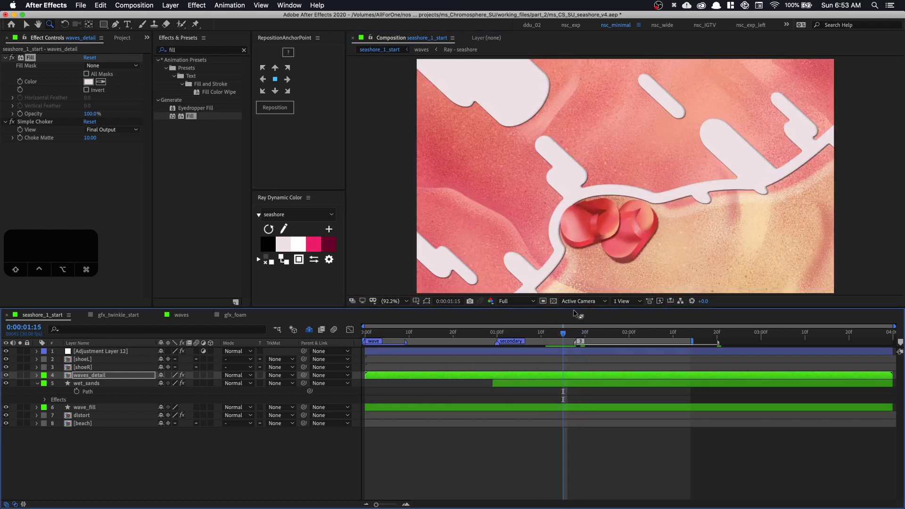
# Preview the seashore animation, and look over the star and diamond artwork in the gfx_twinkle_start composition.
pyautogui.press('space')
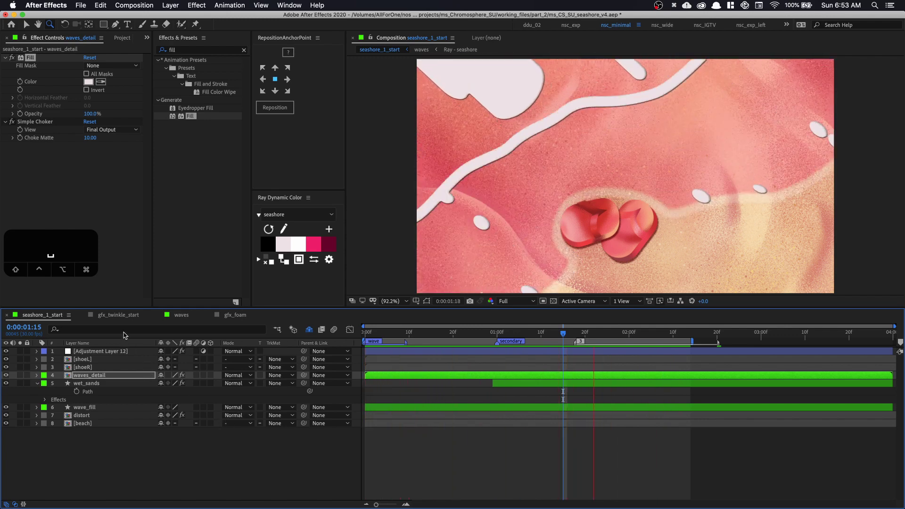
pyautogui.click(119, 315)
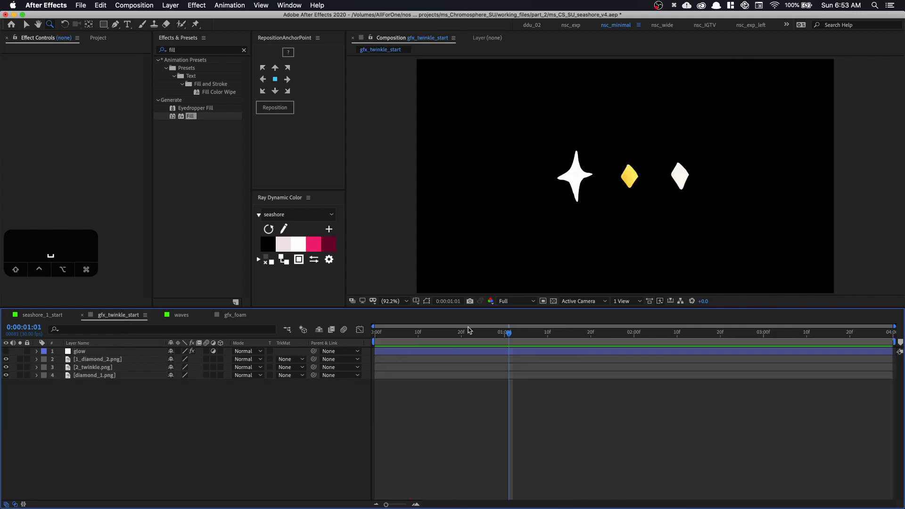
pyautogui.moveTo(440, 335); pyautogui.dragTo(513, 335)
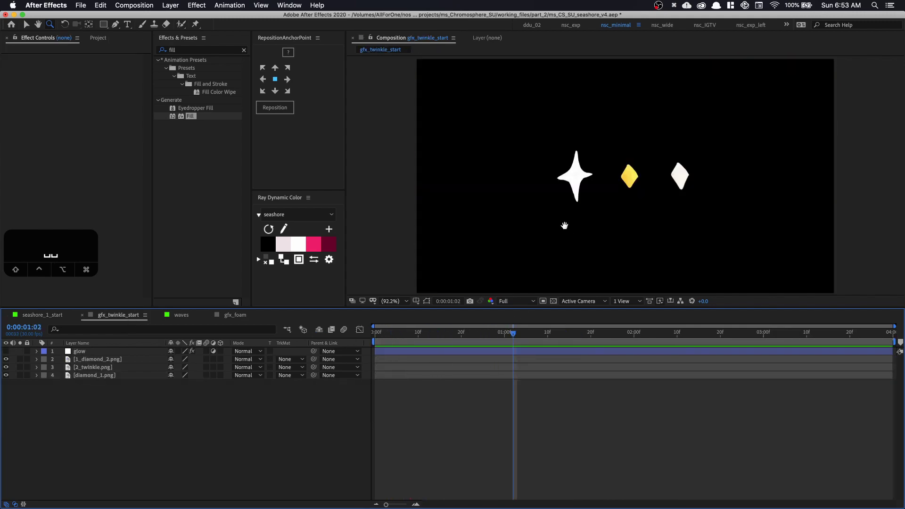
pyautogui.moveTo(564, 226); pyautogui.dragTo(545, 240)
pyautogui.moveTo(549, 201); pyautogui.dragTo(537, 181)
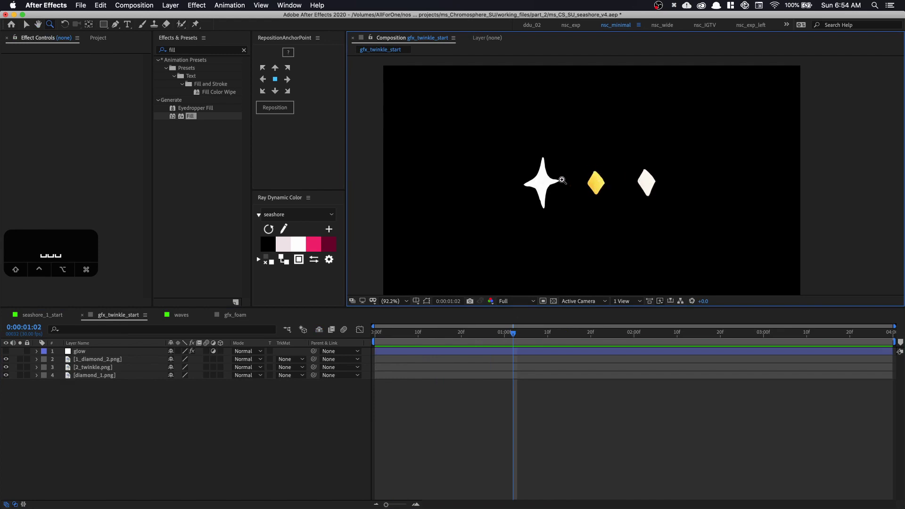
pyautogui.moveTo(550, 205); pyautogui.dragTo(530, 192)
# Create a white 1920 x 1080 px solid named p in the gfx_twinkle_start composition.
pyautogui.rightClick(153, 397)
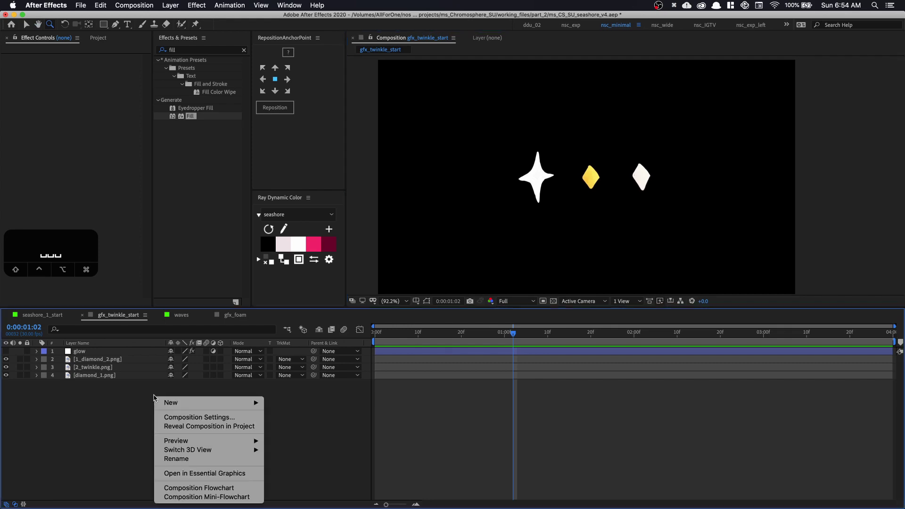
pyautogui.moveTo(172, 403)
pyautogui.click(342, 427)
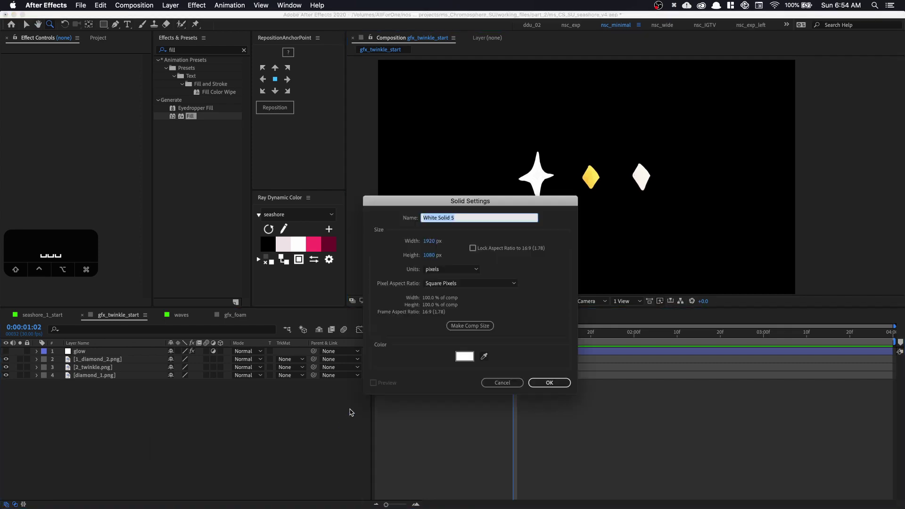
pyautogui.write('p')
pyautogui.press('Return')
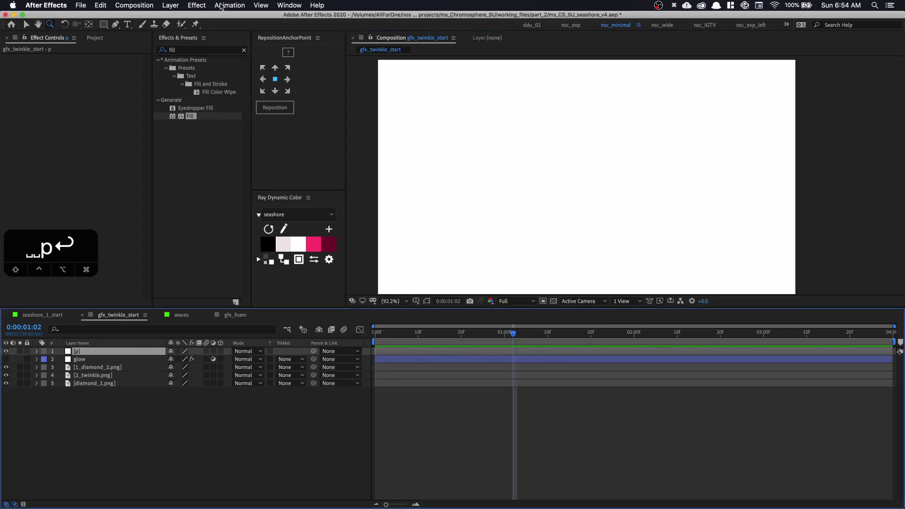
# Search the effects for particle and apply CC Particle World to the p solid.
pyautogui.click(213, 51)
pyautogui.write('a')
pyautogui.press('BackSpace')
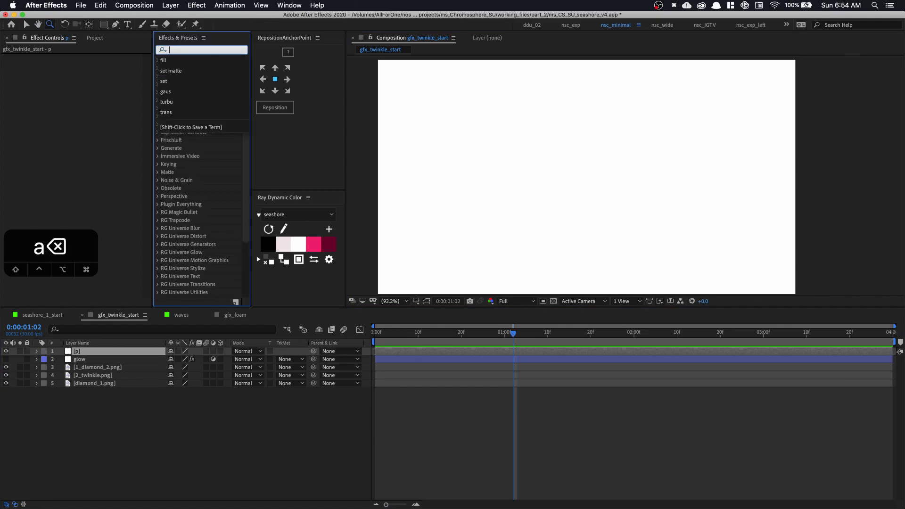
pyautogui.write('par')
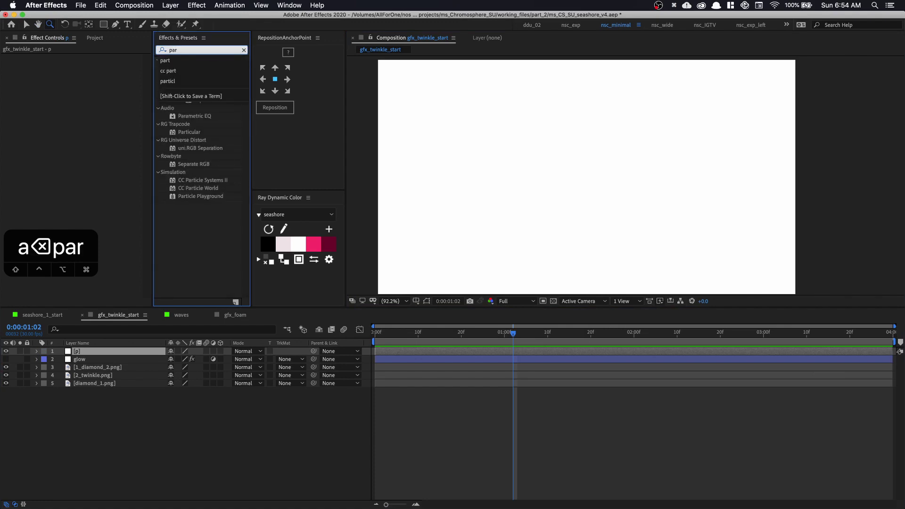
pyautogui.write('ticle')
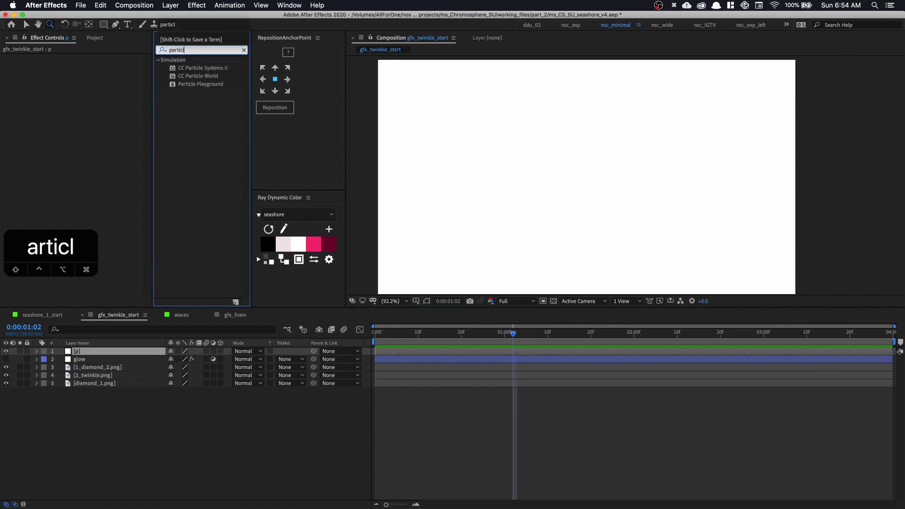
pyautogui.doubleClick(227, 77)
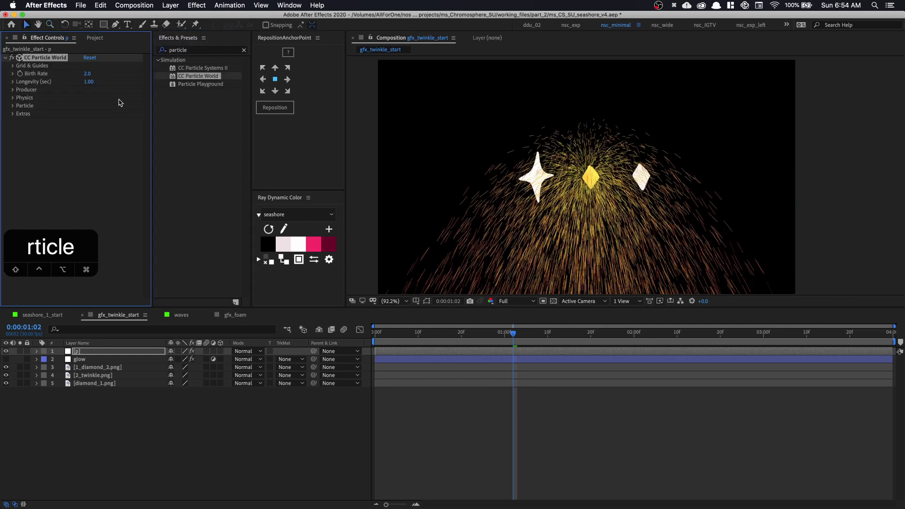
# Set the Velocity, Inherit Velocity and Gravity of the CC Particle World physics to 0.
pyautogui.click(13, 98)
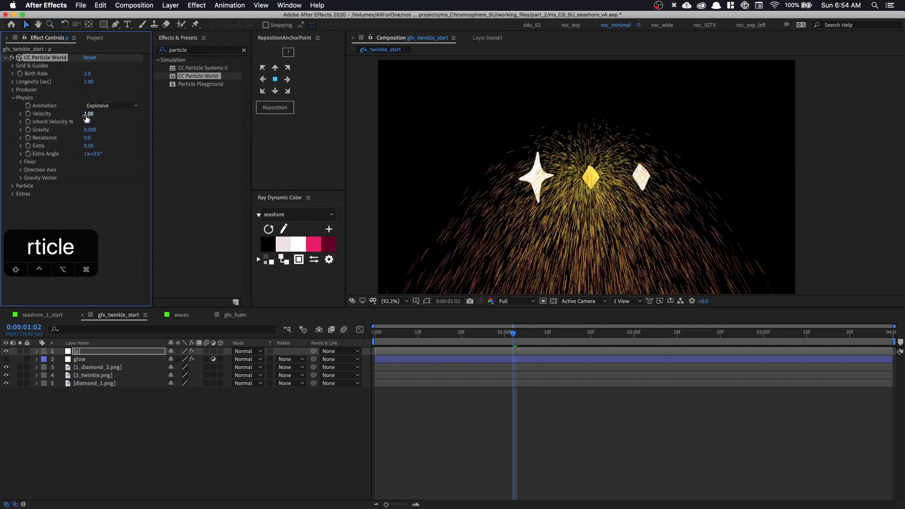
pyautogui.write('0')
pyautogui.press('Tab')
pyautogui.write('0')
pyautogui.press('Tab')
pyautogui.write('00')
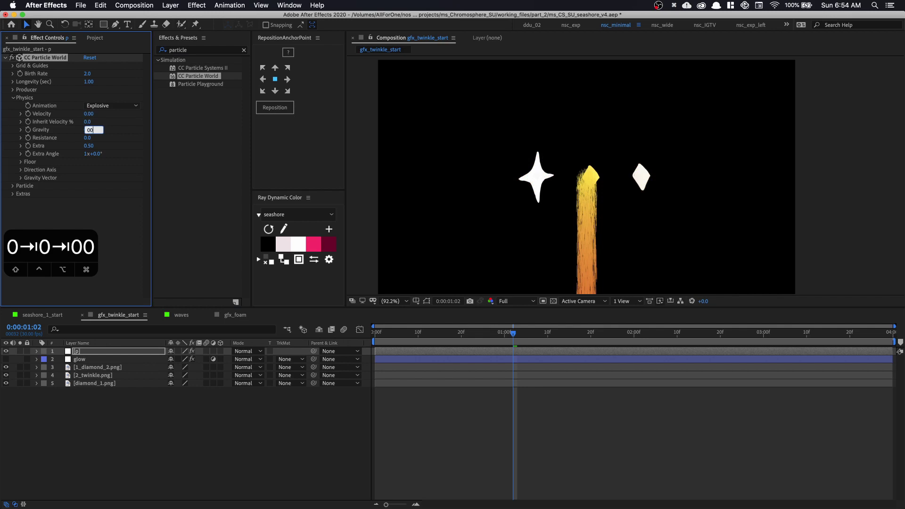
pyautogui.press('Return')
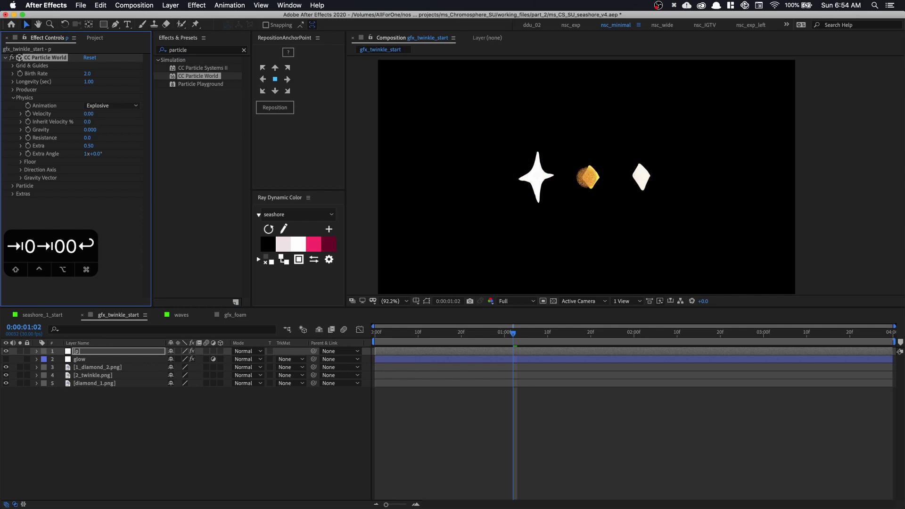
# Spread the particle producer across the frame with Radius X at 0.655 and Radius Y at 0.665.
pyautogui.click(13, 90)
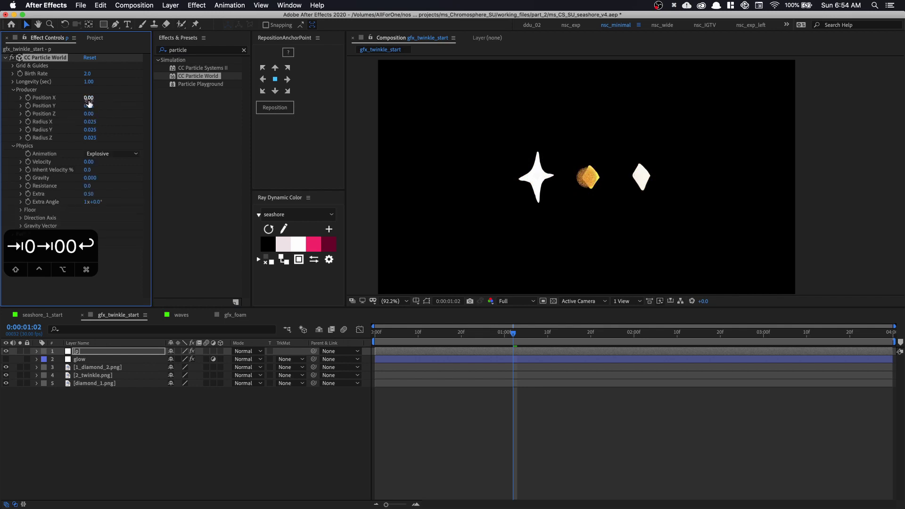
pyautogui.moveTo(108, 119); pyautogui.dragTo(152, 122)
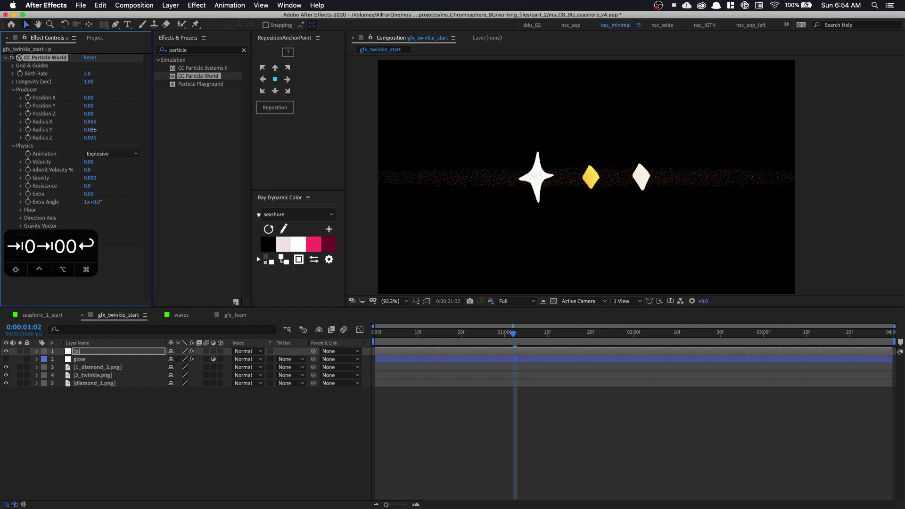
pyautogui.moveTo(92, 130); pyautogui.dragTo(127, 129)
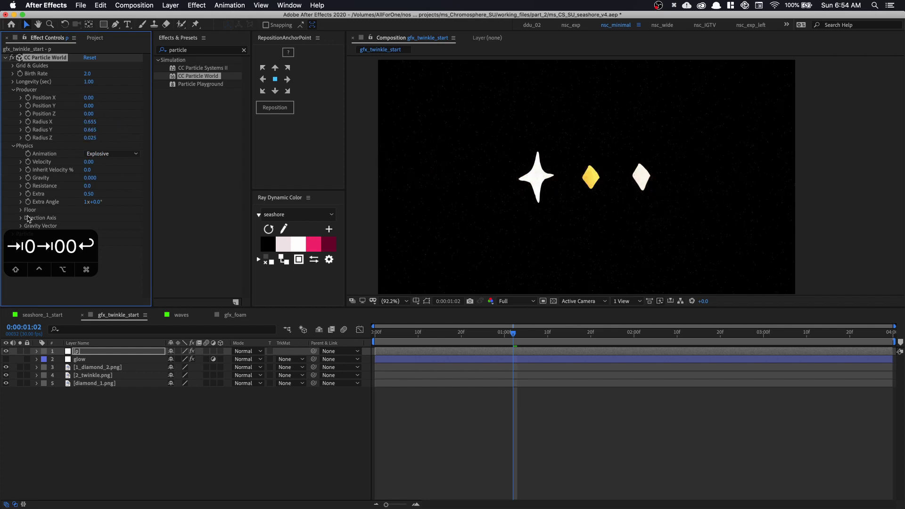
# Set the particle type to Textured Square with 1_diamond_2.png as its texture layer.
pyautogui.moveTo(37, 258); pyautogui.dragTo(44, 463)
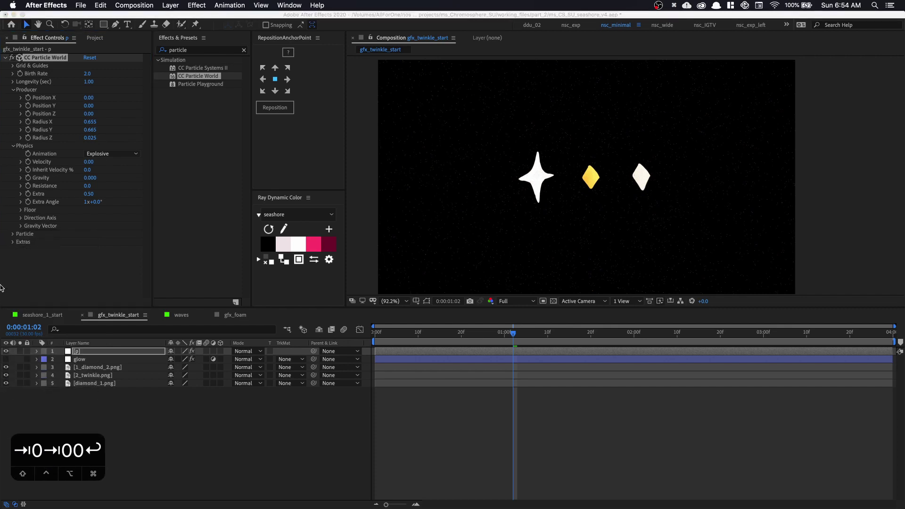
pyautogui.click(13, 238)
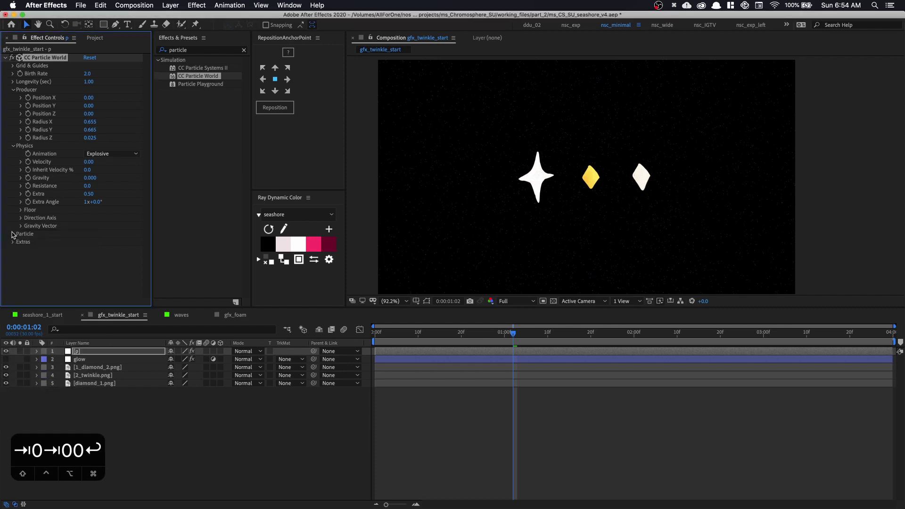
pyautogui.click(13, 233)
pyautogui.scroll(-3, 46, 232)
pyautogui.click(104, 184)
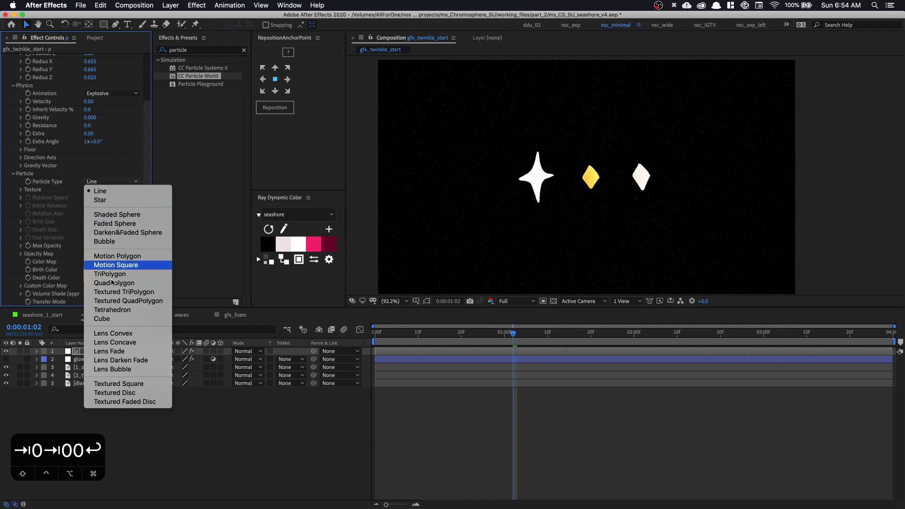
pyautogui.click(156, 383)
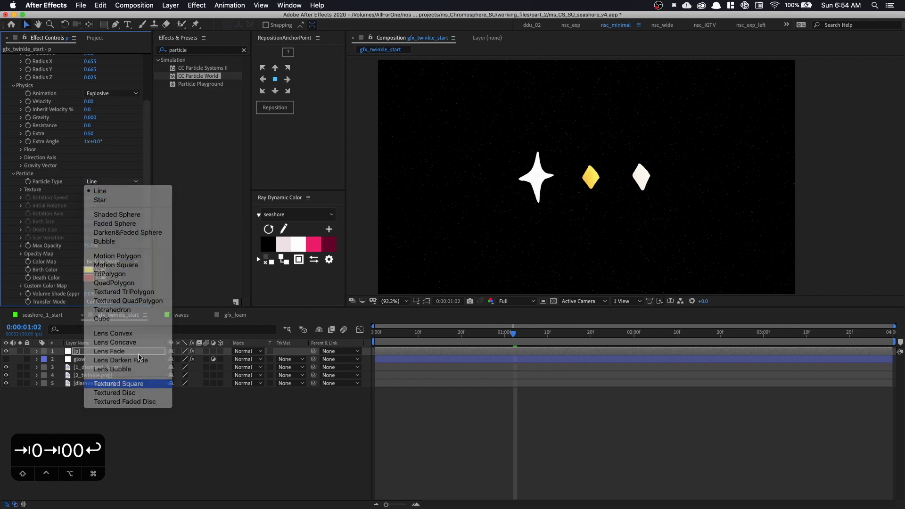
pyautogui.click(22, 191)
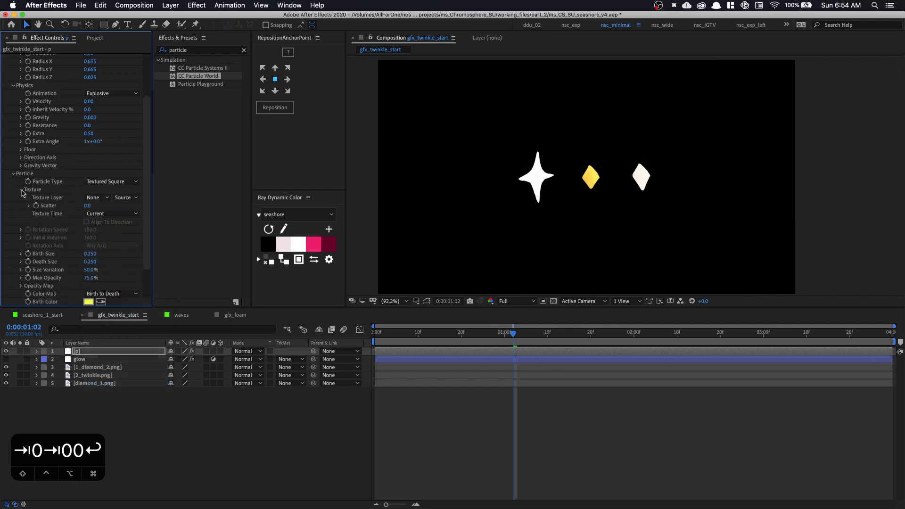
pyautogui.click(94, 198)
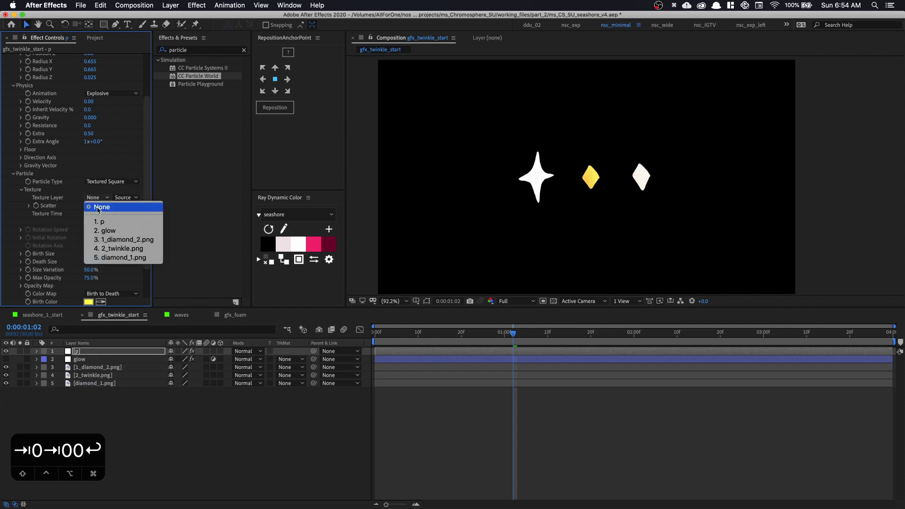
pyautogui.click(107, 240)
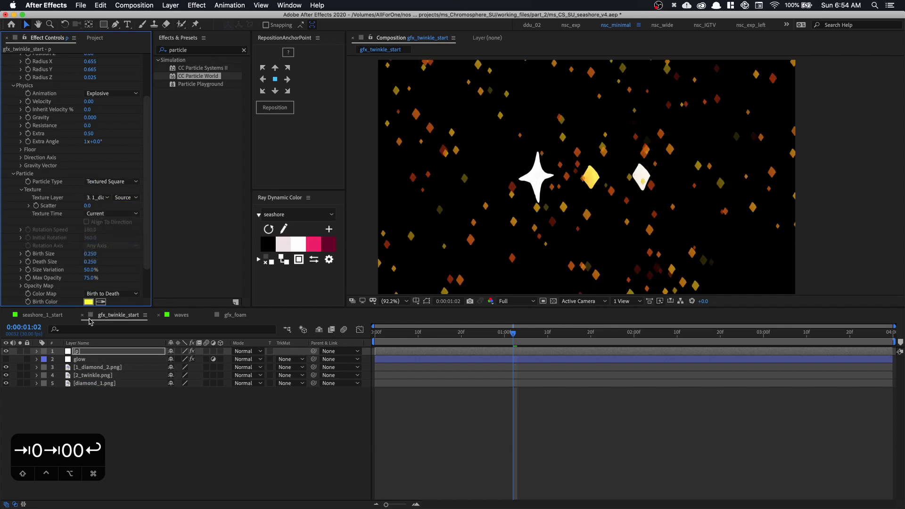
# Hide the 1_diamond_2.png, 2_twinkle.png and diamond_1.png layers.
pyautogui.moveTo(6, 369); pyautogui.dragTo(7, 394)
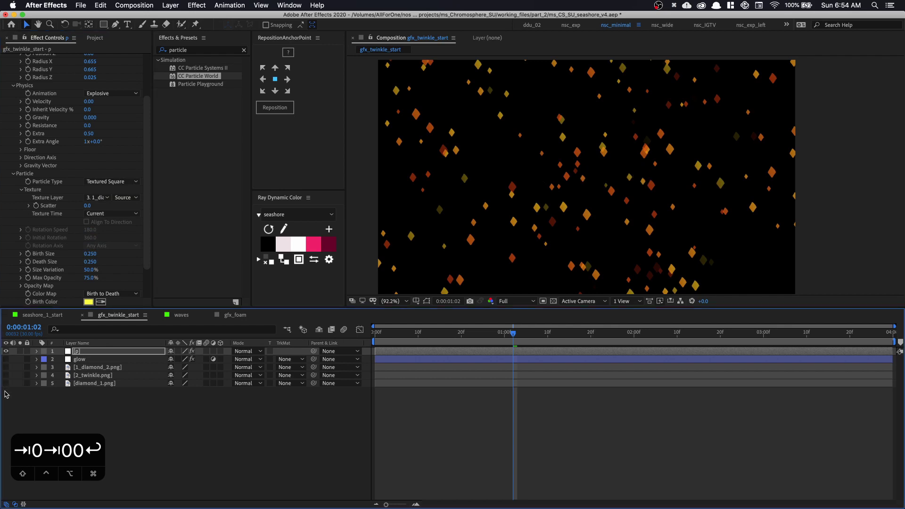
pyautogui.press('cmd+z')
pyautogui.press('super+shift+z')
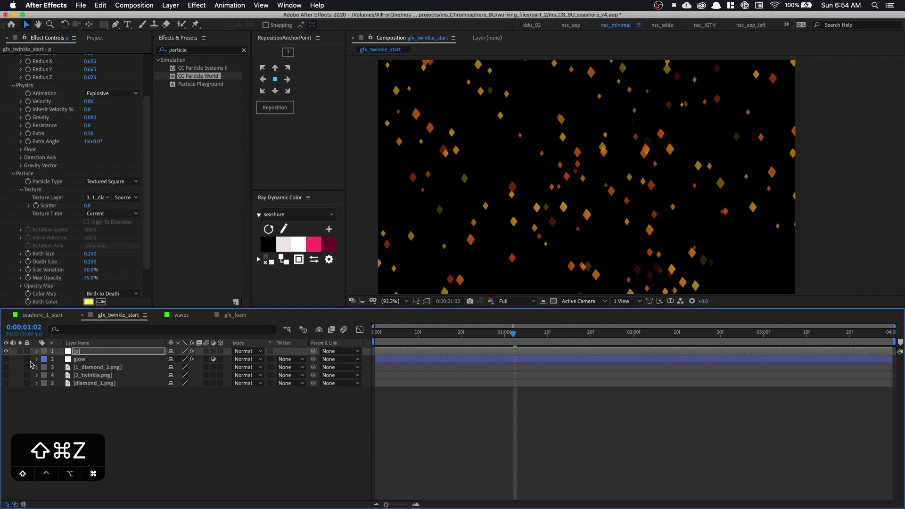
# Set the particles' Size Variation and Max Opacity to 100% and their Color Map to Origin Constant, with the preview playing.
pyautogui.scroll(-3, 147, 259)
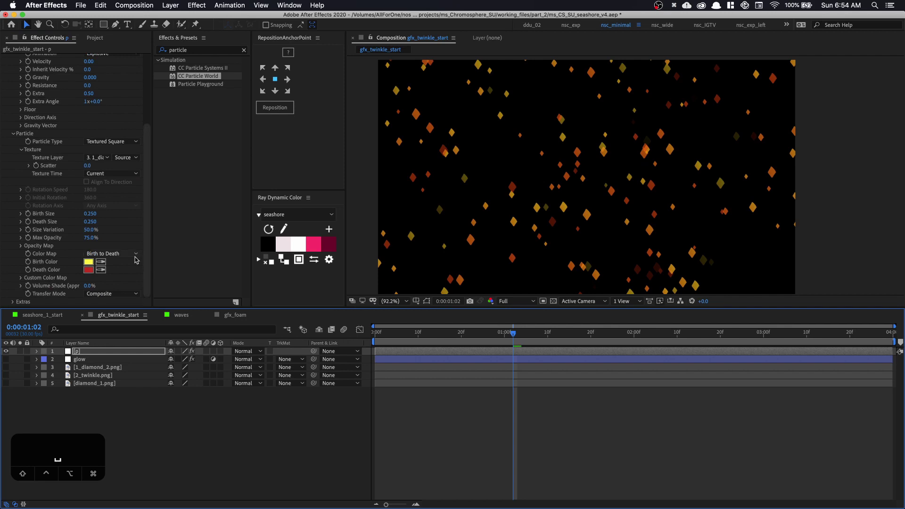
pyautogui.press('space')
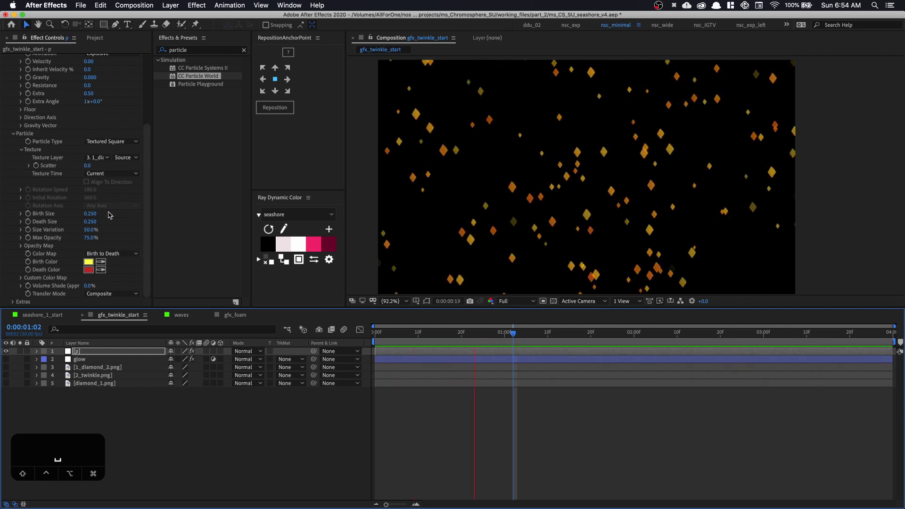
pyautogui.moveTo(89, 230); pyautogui.dragTo(236, 239)
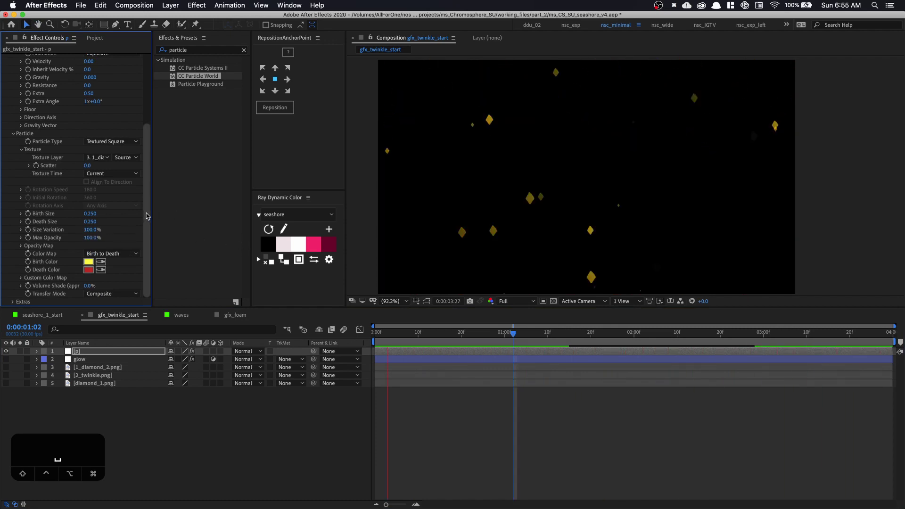
pyautogui.click(128, 255)
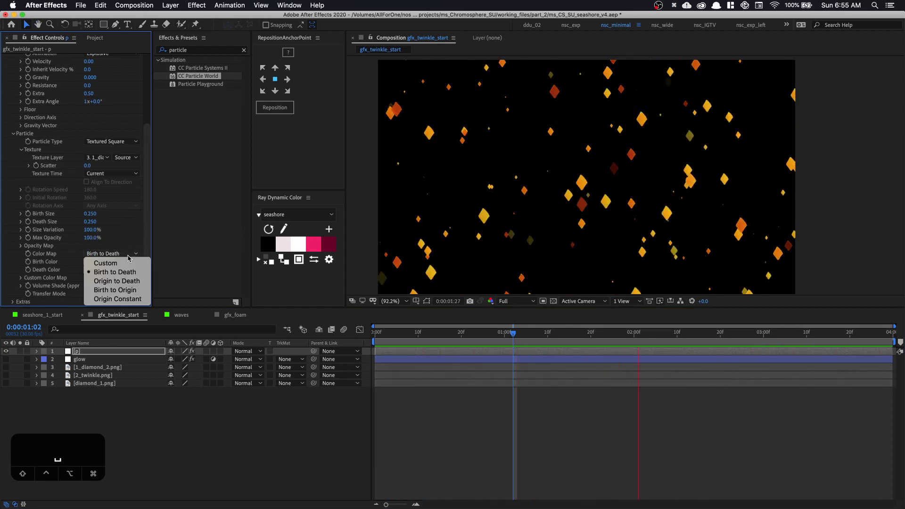
pyautogui.click(123, 300)
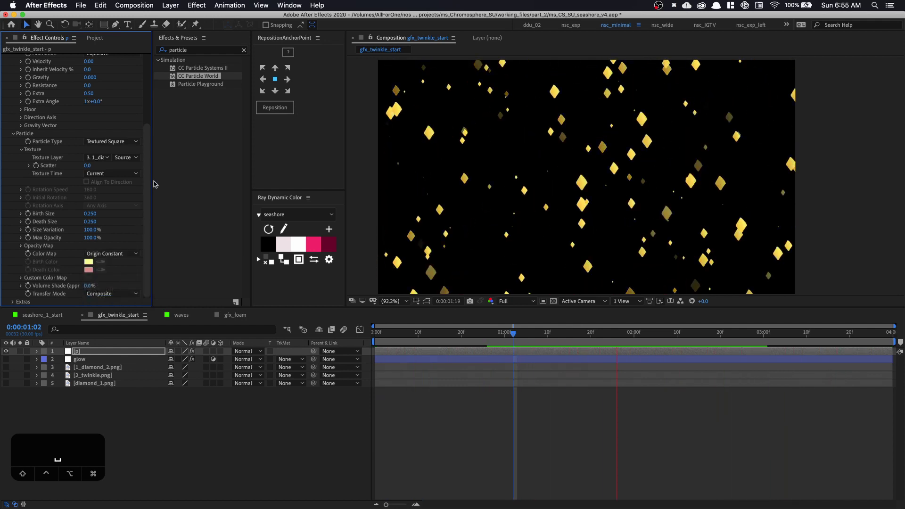
# Try a Birth Rate of 5.2 with a Longevity of 0.46 seconds, and undo both changes.
pyautogui.scroll(5, 148, 189)
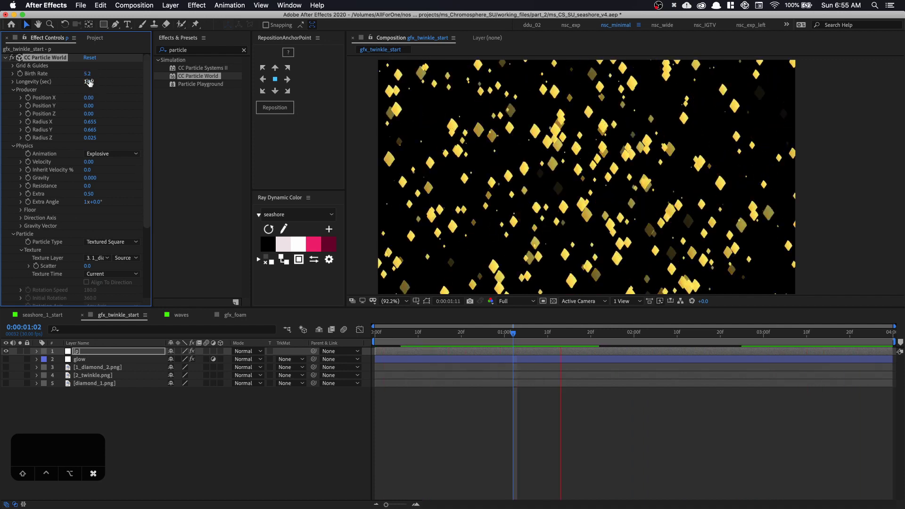
pyautogui.moveTo(69, 81); pyautogui.dragTo(43, 81)
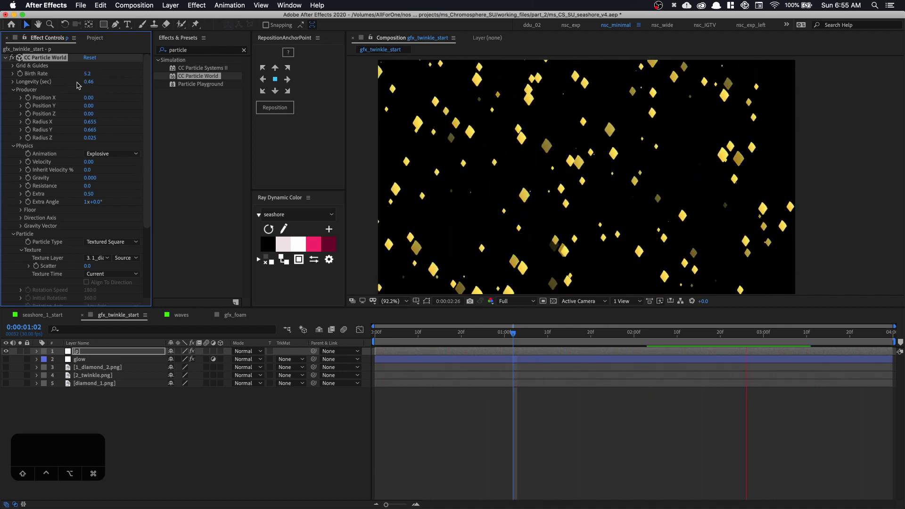
pyautogui.press('super+z')
pyautogui.press('super+z')
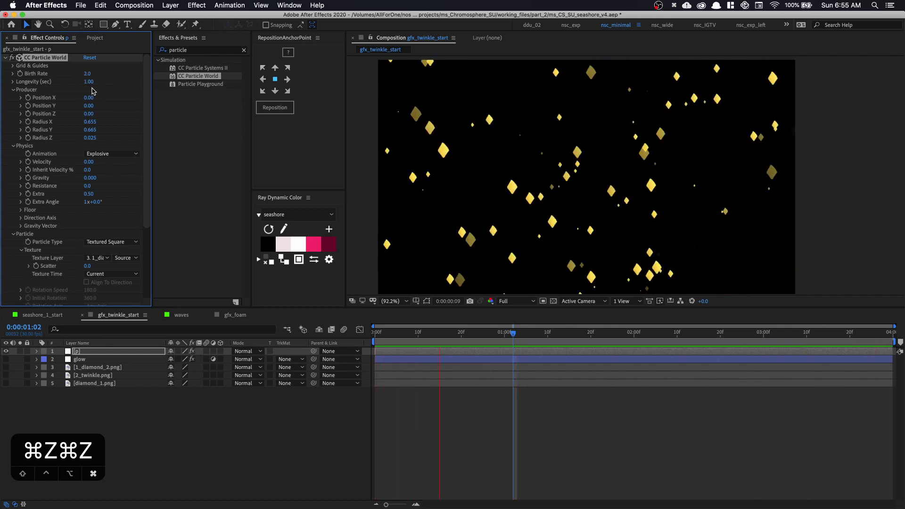
# Select the glow adjustment layer and turn on its visibility.
pyautogui.click(82, 360)
pyautogui.click(6, 359)
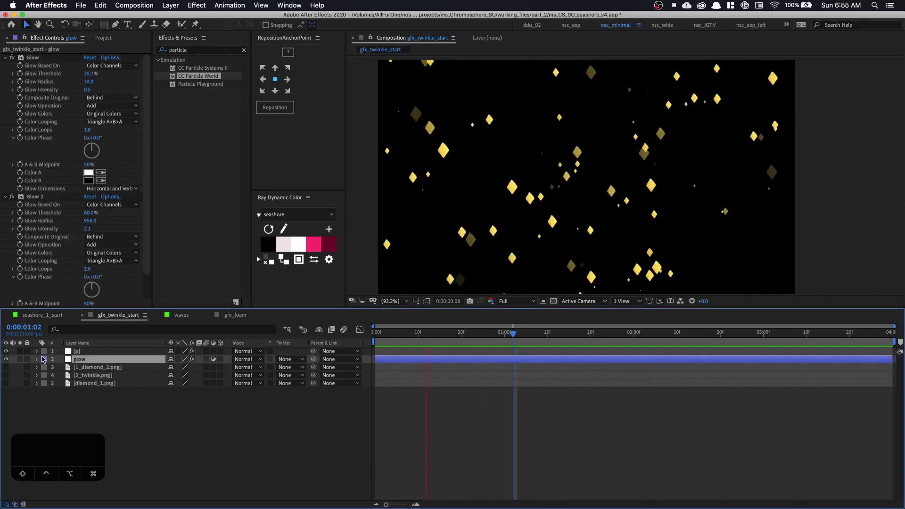
# Move the glow layer above the particle layer, and add the gfx_twinkle composition as the top layer of seashore_1_start.
pyautogui.moveTo(82, 361); pyautogui.dragTo(83, 350)
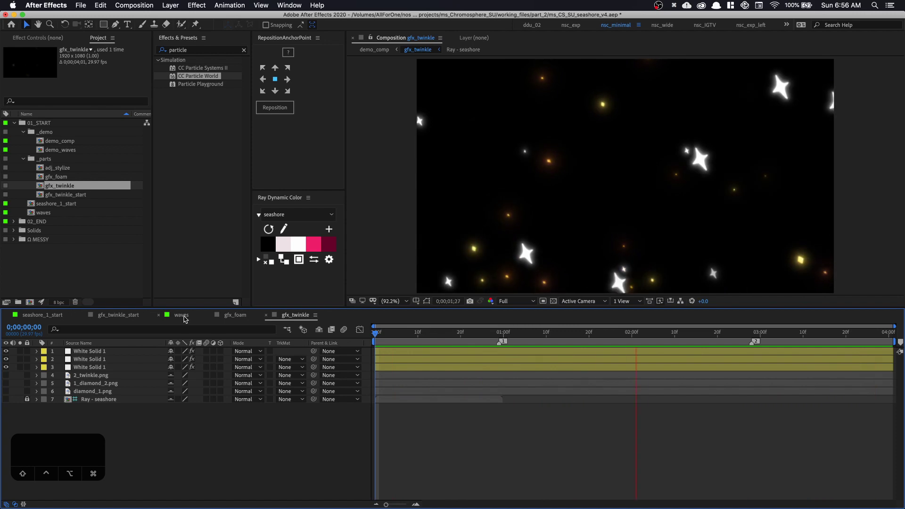
pyautogui.click(42, 314)
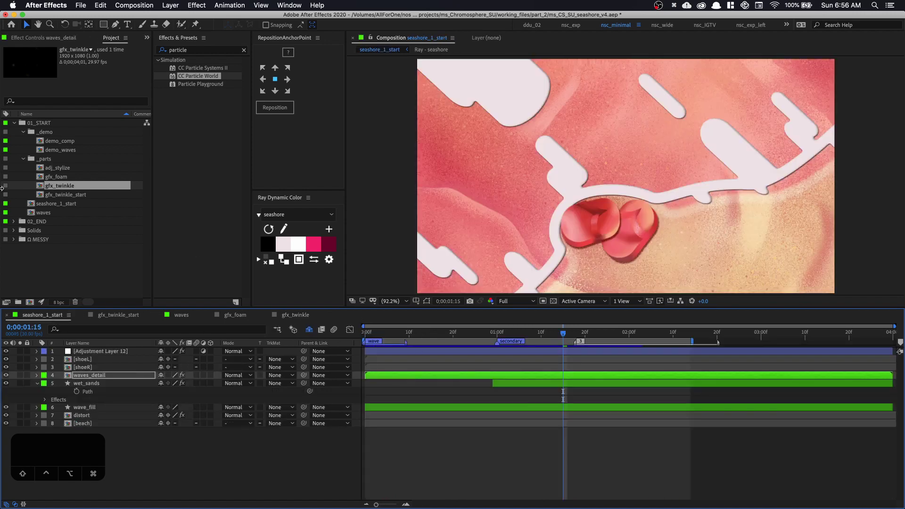
pyautogui.moveTo(77, 192); pyautogui.dragTo(79, 351)
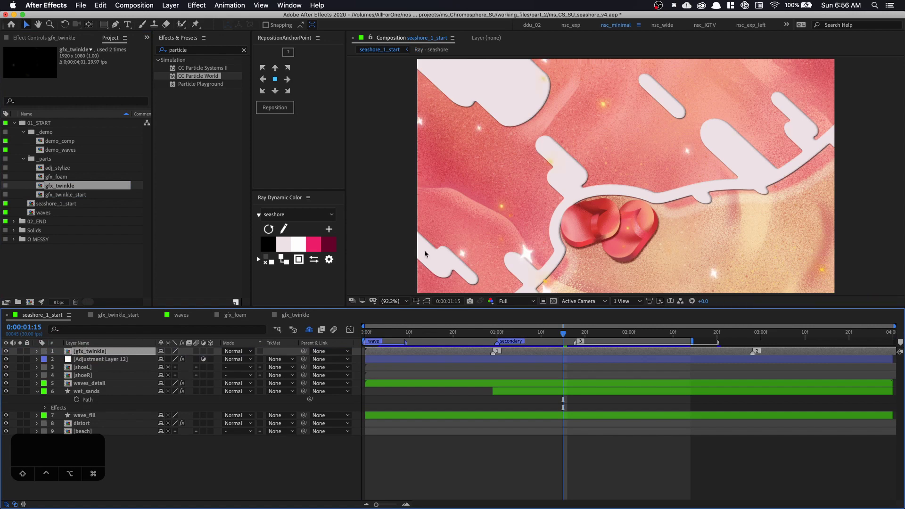
# Copy all four layers of adj_stylize to the top of seashore_1_start, and hide the tint, posterizeTime and CC copies.
pyautogui.doubleClick(60, 171)
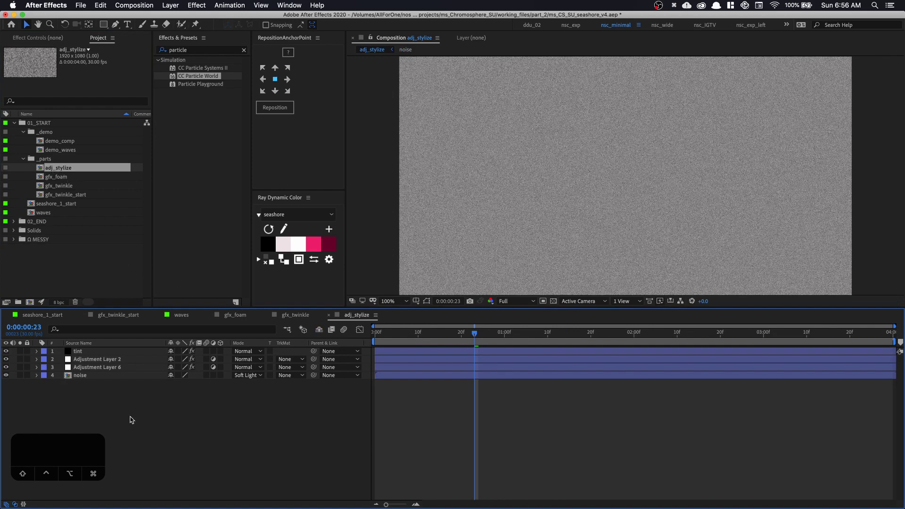
pyautogui.press('space')
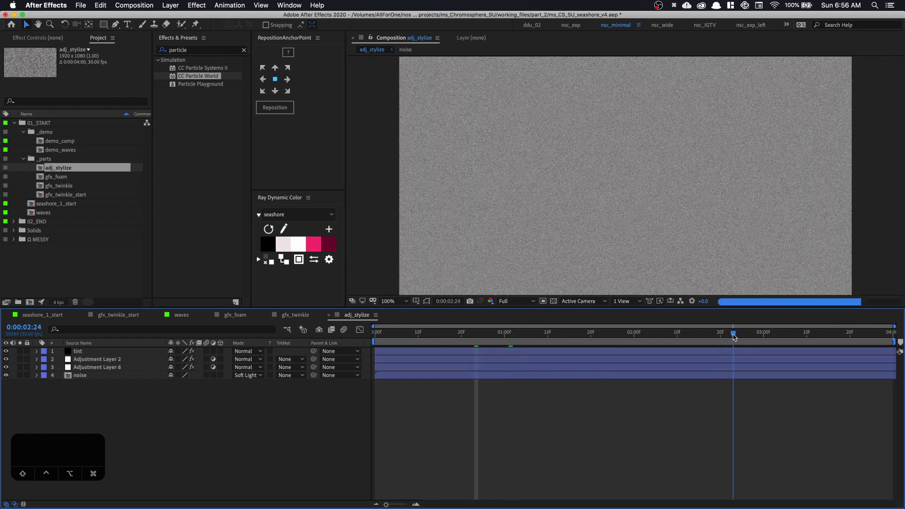
pyautogui.press('space')
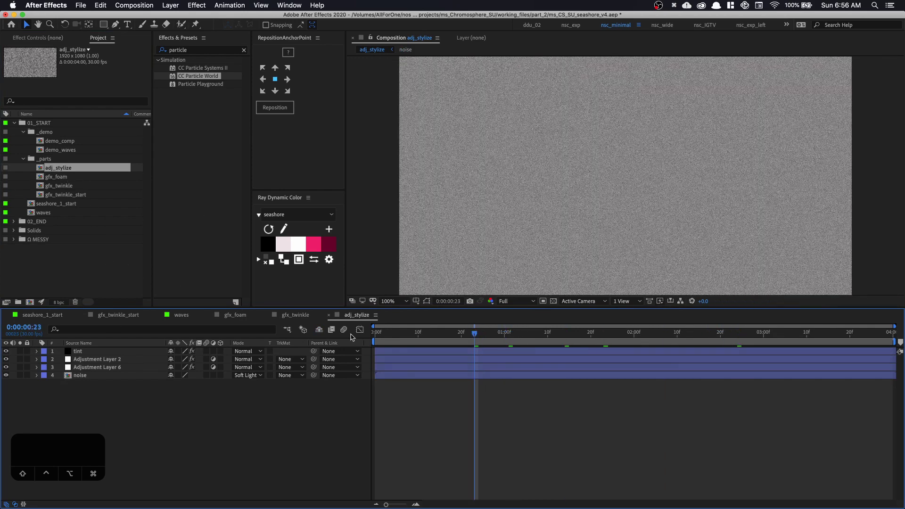
pyautogui.click(94, 343)
pyautogui.moveTo(94, 393); pyautogui.dragTo(85, 354)
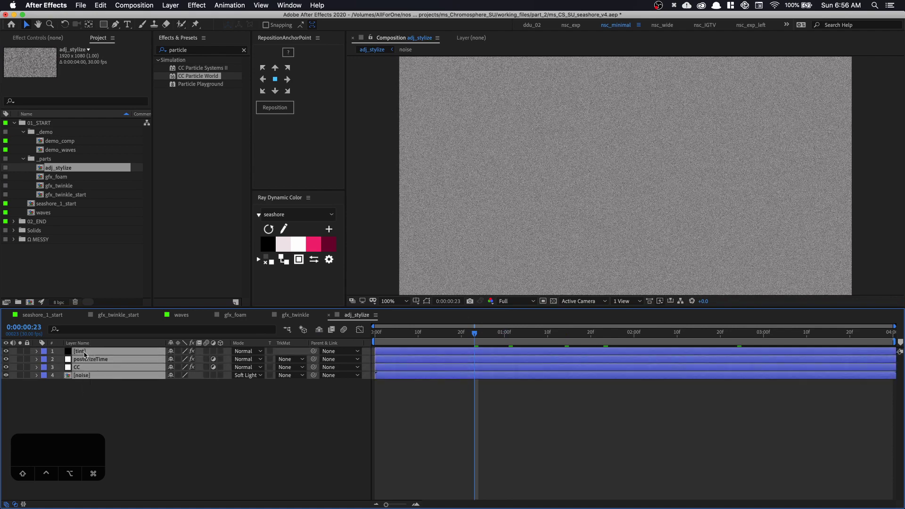
pyautogui.press('cmd+c')
pyautogui.click(56, 315)
pyautogui.press('cmd+v')
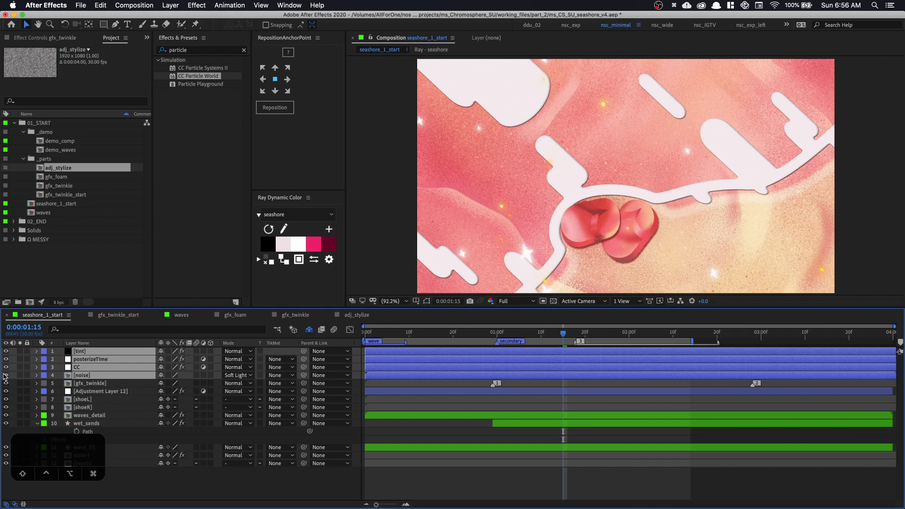
pyautogui.moveTo(5, 375); pyautogui.dragTo(5, 351)
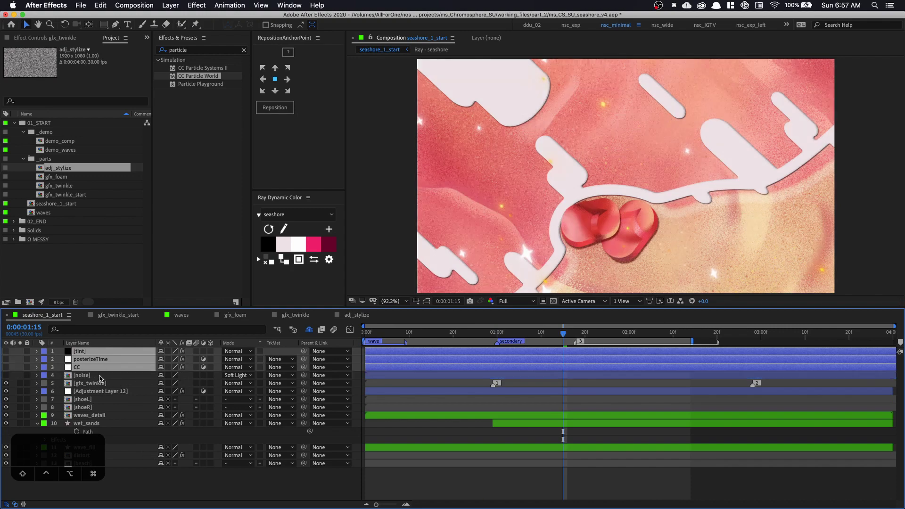
pyautogui.click(94, 377)
# Open the noise composition, preview it and examine the Fill, Noise, CC Wide Time and Levels effects on its layer.
pyautogui.doubleClick(78, 375)
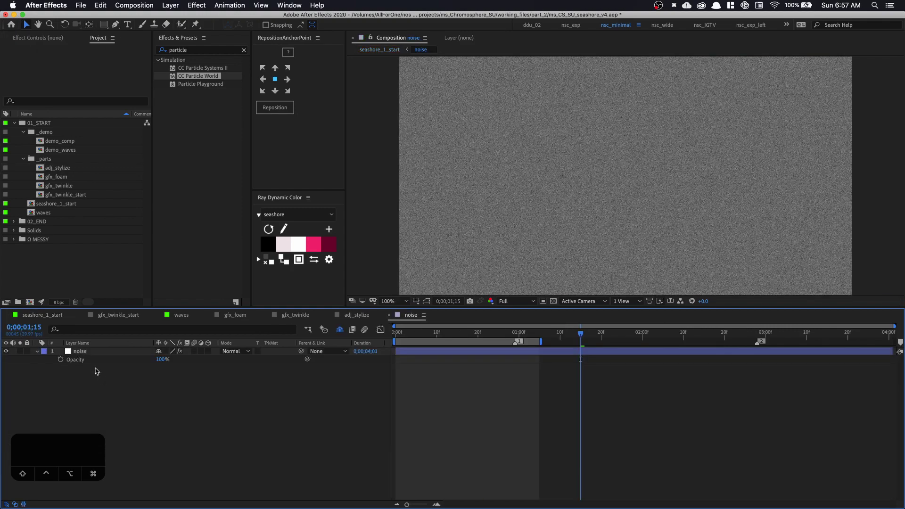
pyautogui.moveTo(463, 337); pyautogui.dragTo(548, 332)
pyautogui.press('Home')
pyautogui.press('space')
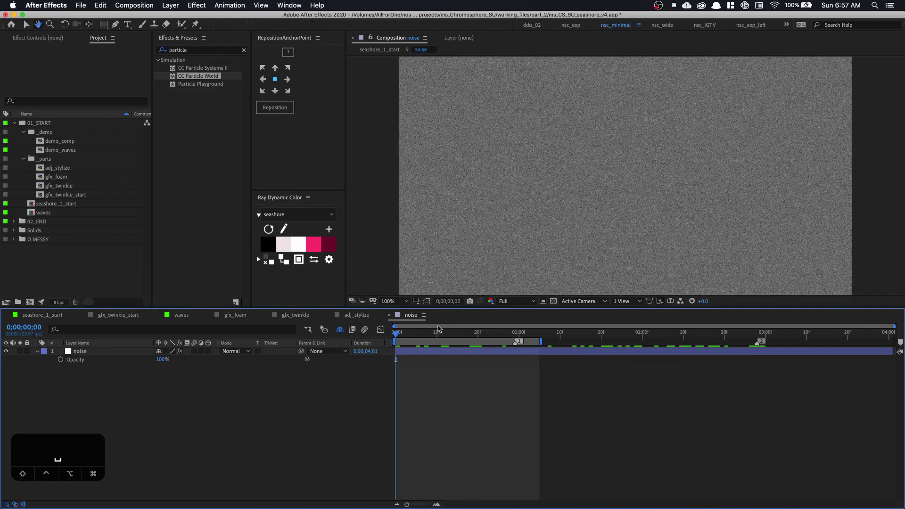
pyautogui.click(104, 352)
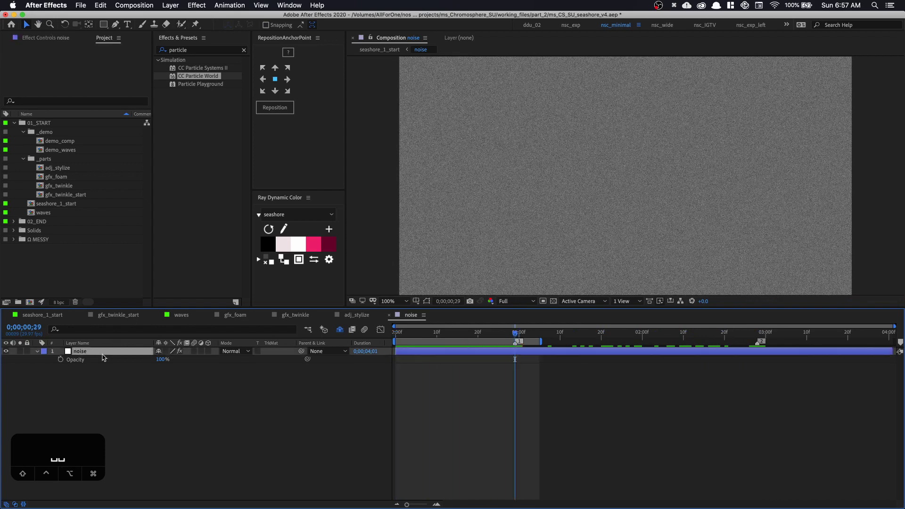
pyautogui.click(43, 38)
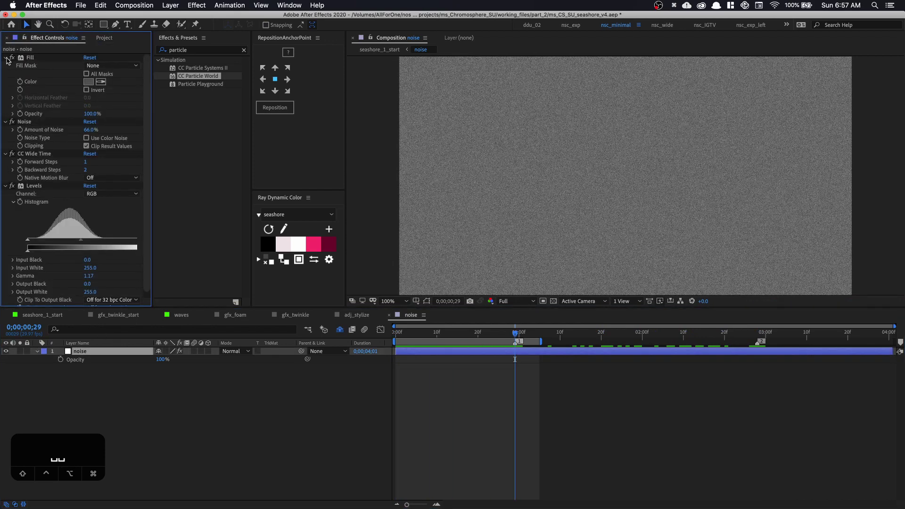
pyautogui.scroll(-1, 144, 137)
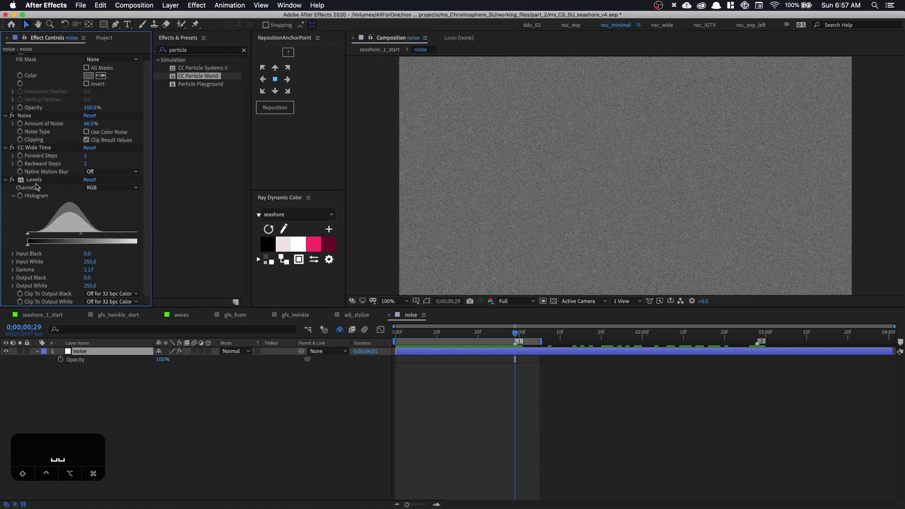
pyautogui.moveTo(579, 335); pyautogui.dragTo(462, 334)
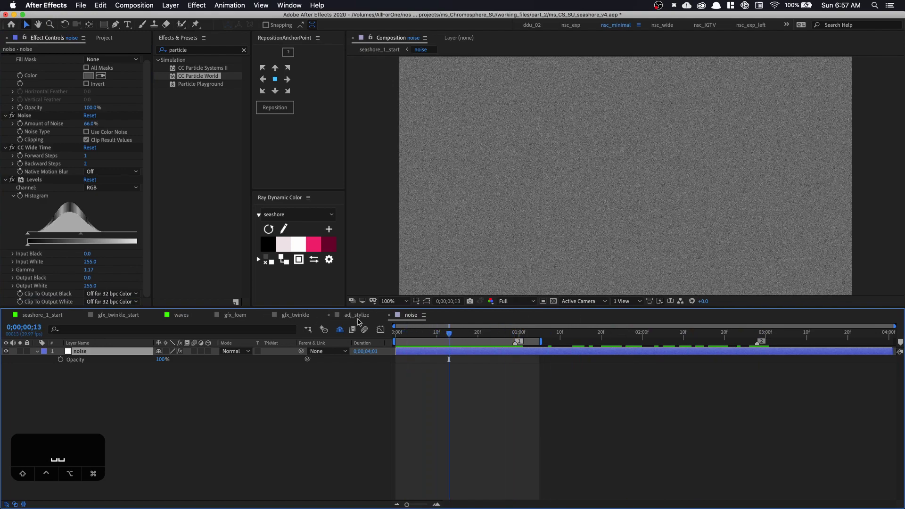
# Show the CC layer in seashore_1_start, and reset its Curves effect and raise the RGB curve at one point in the highlights.
pyautogui.click(49, 316)
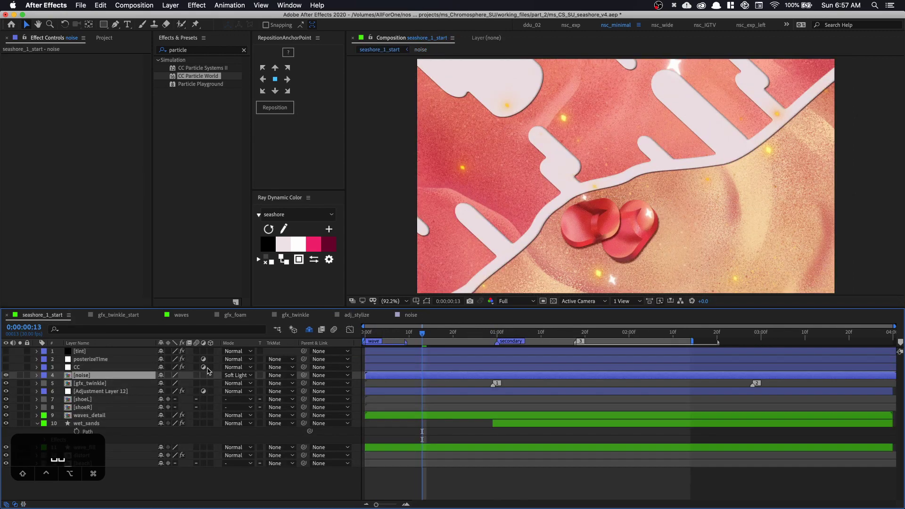
pyautogui.click(637, 193)
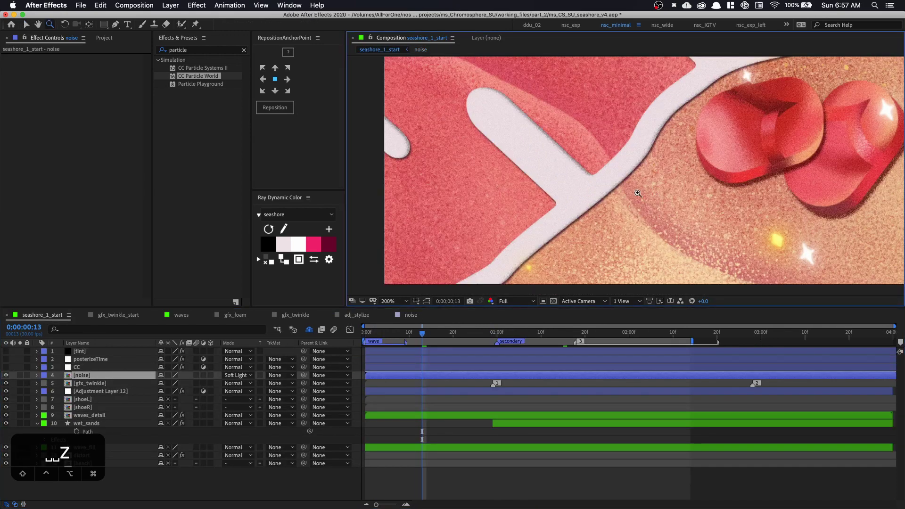
pyautogui.click(6, 367)
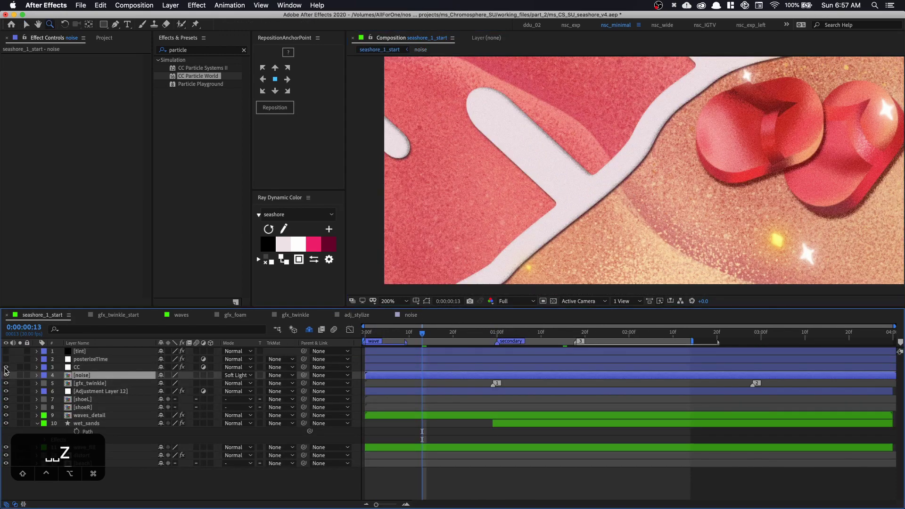
pyautogui.click(83, 367)
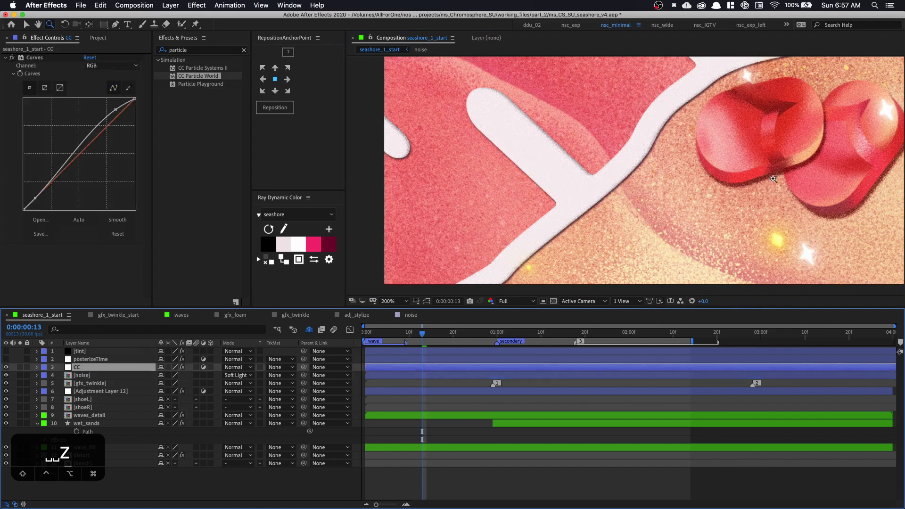
pyautogui.moveTo(774, 179); pyautogui.dragTo(739, 198)
pyautogui.hotkey('shift', '/')
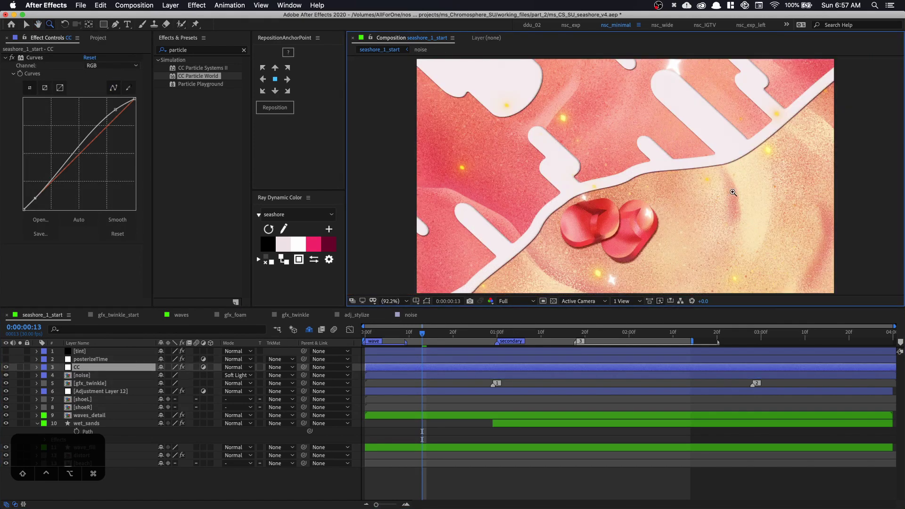
pyautogui.click(94, 58)
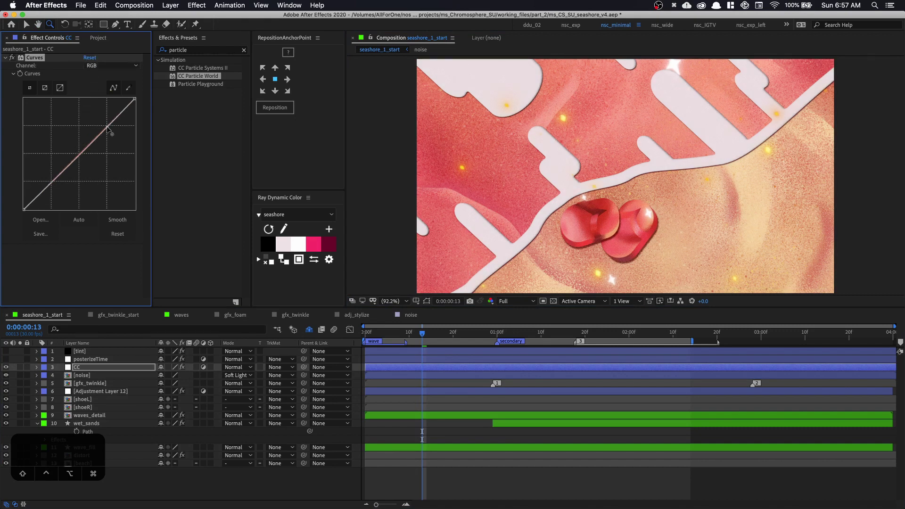
pyautogui.moveTo(107, 127); pyautogui.dragTo(103, 123)
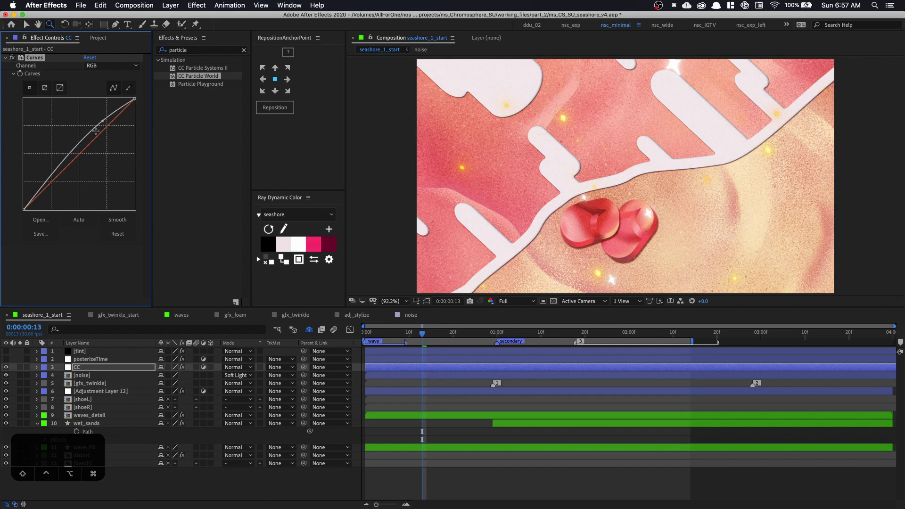
# Show the posterizeTime and tint layers in seashore_1_start, check their effect settings and preview the result.
pyautogui.click(6, 359)
pyautogui.click(90, 359)
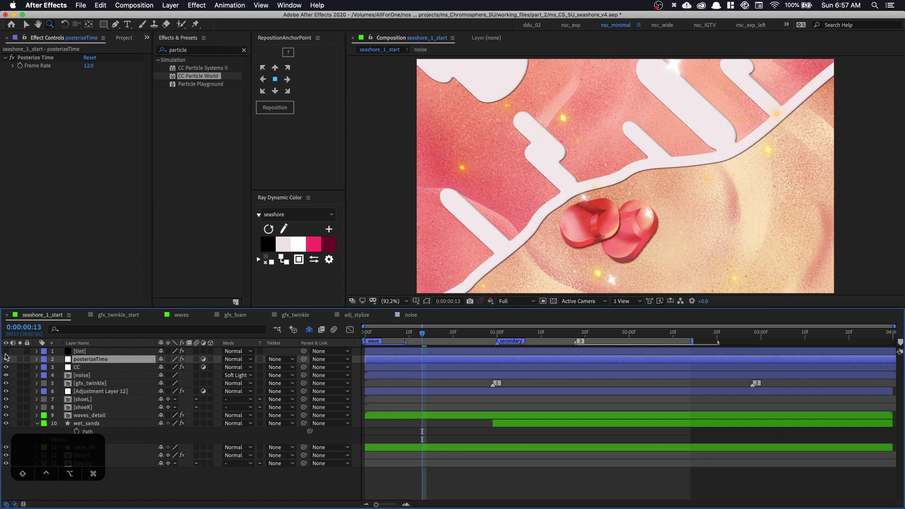
pyautogui.click(112, 351)
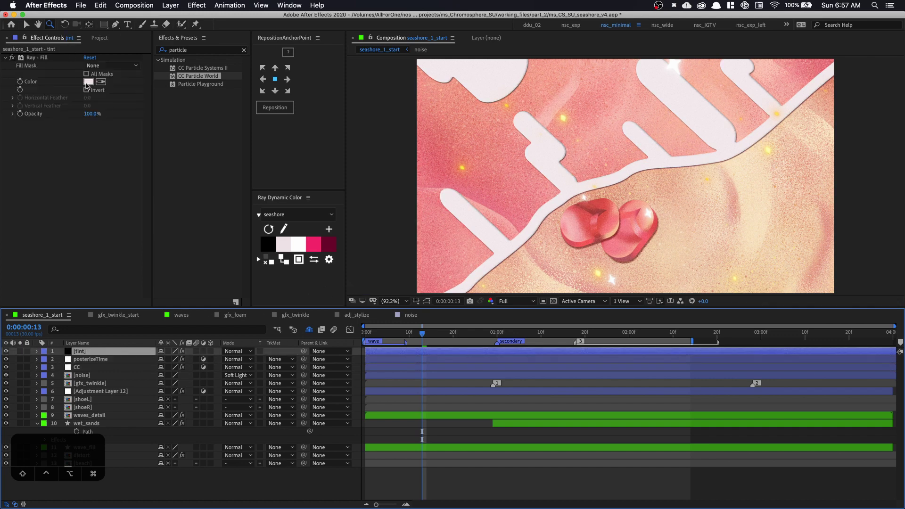
pyautogui.click(87, 82)
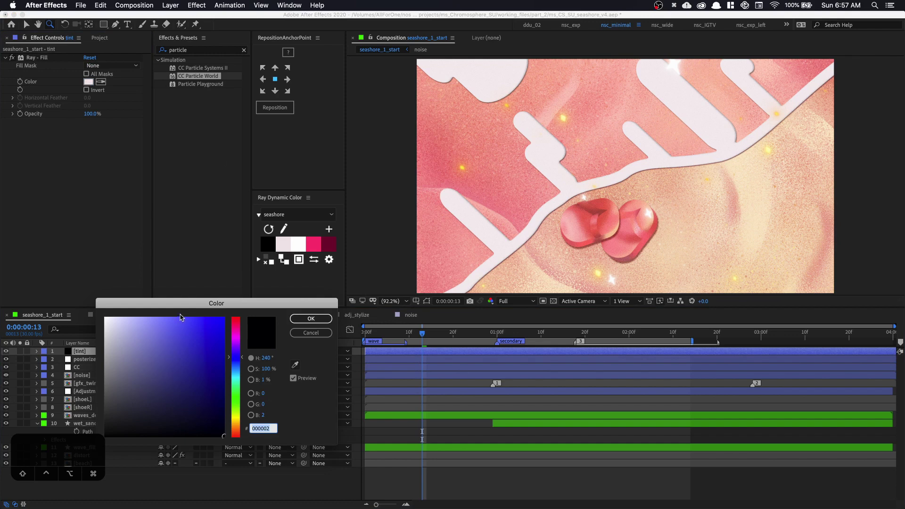
pyautogui.click(302, 332)
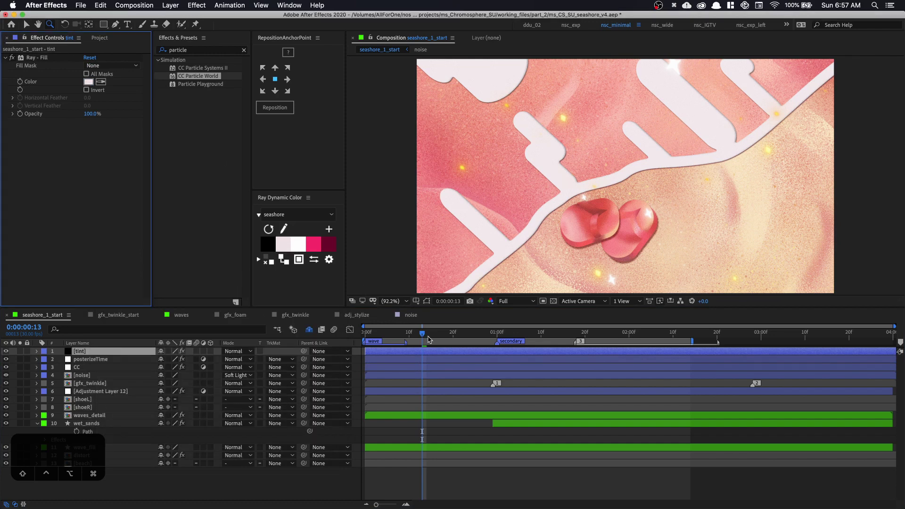
pyautogui.moveTo(423, 334); pyautogui.dragTo(471, 335)
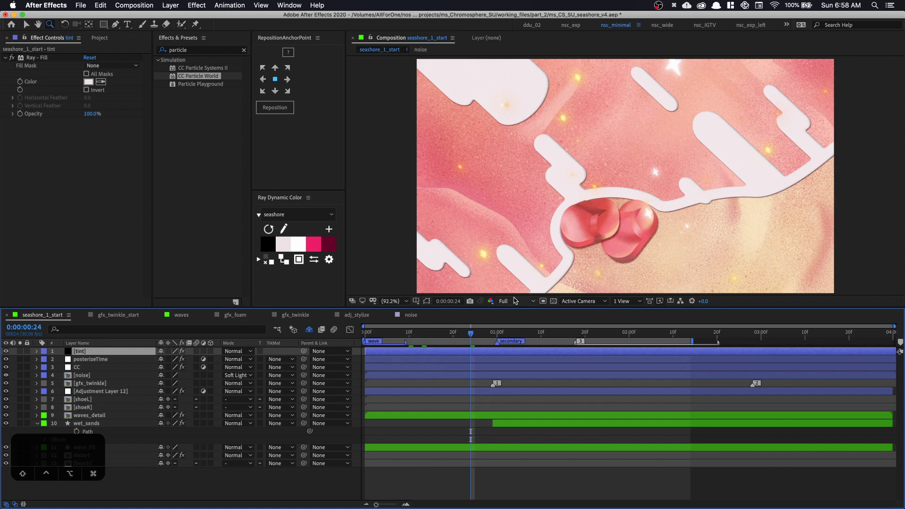
pyautogui.press('space')
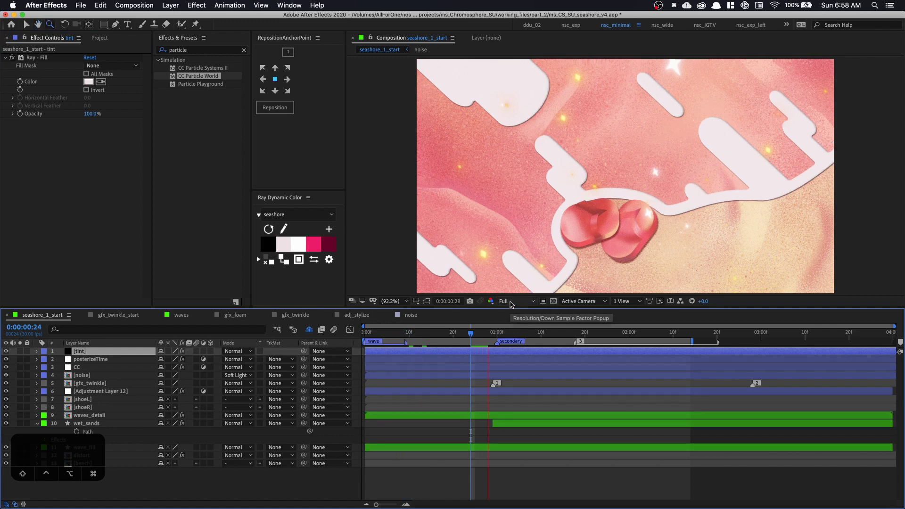
# Add su_Logo_v2.png from the 02_END assets as the top layer of seashore_1_start, centred above the shoes.
pyautogui.click(95, 38)
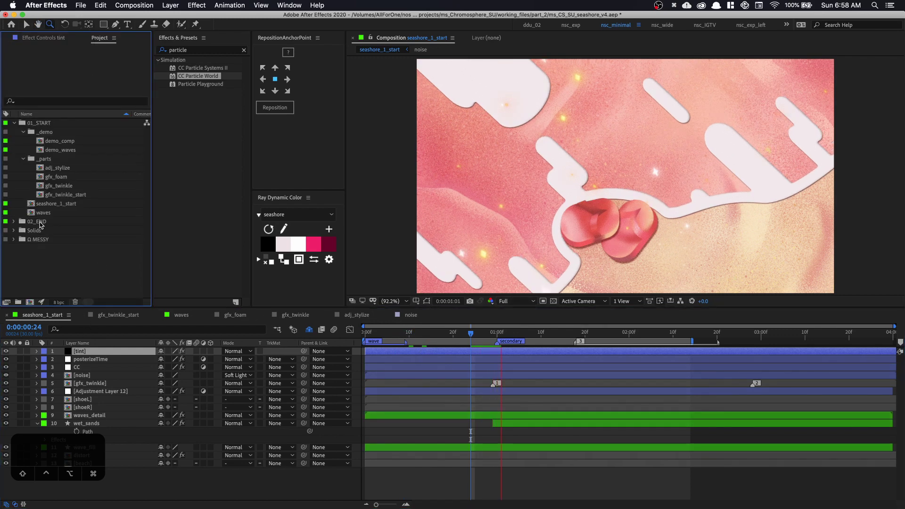
pyautogui.click(13, 222)
pyautogui.moveTo(66, 212); pyautogui.dragTo(616, 151)
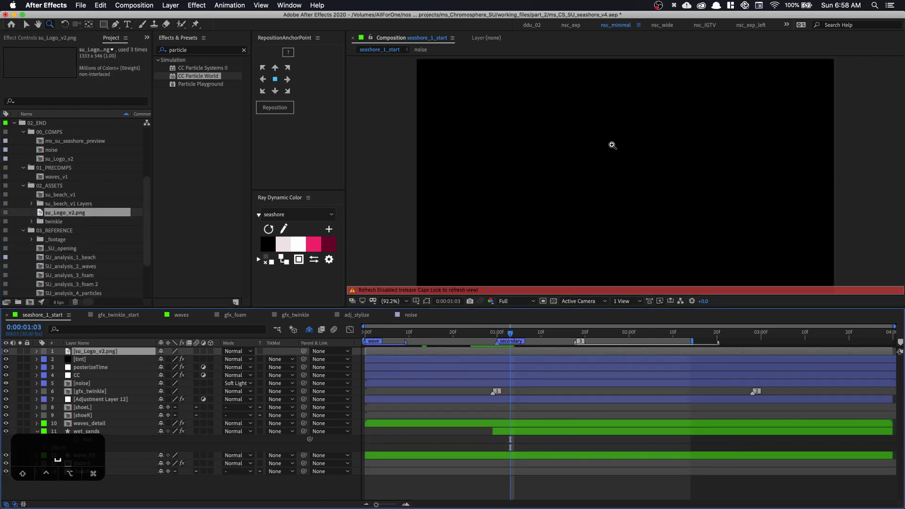
# Compare the logo scene up close with the stylize layers hidden and shown, and preview it with the logo layer selected.
pyautogui.press('b')
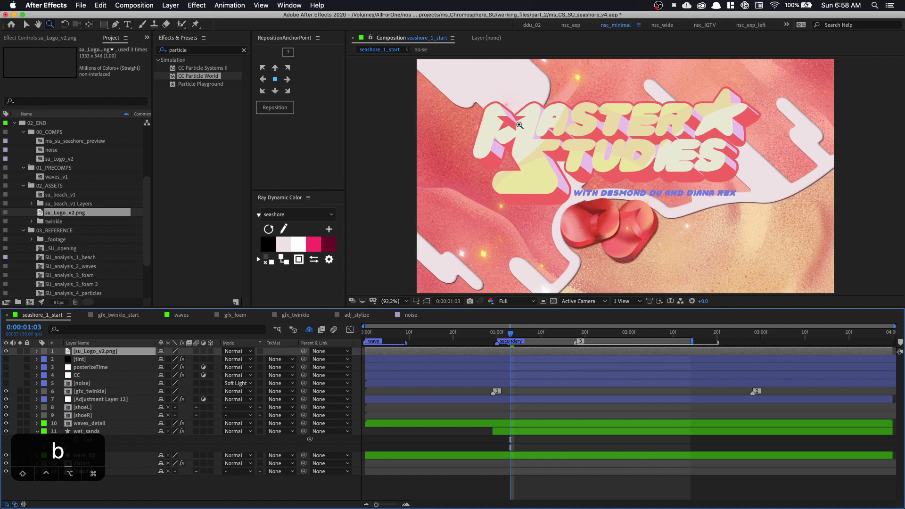
pyautogui.click(483, 160)
pyautogui.click(651, 168)
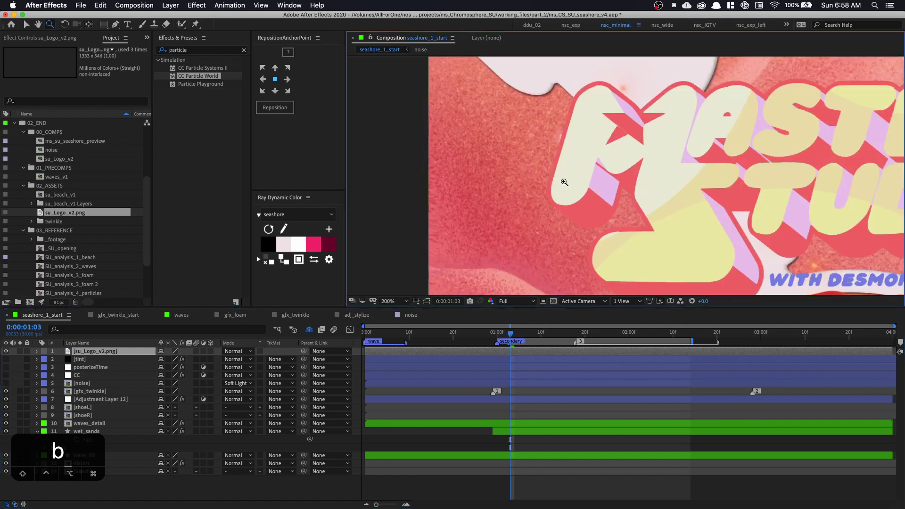
pyautogui.press('super+z')
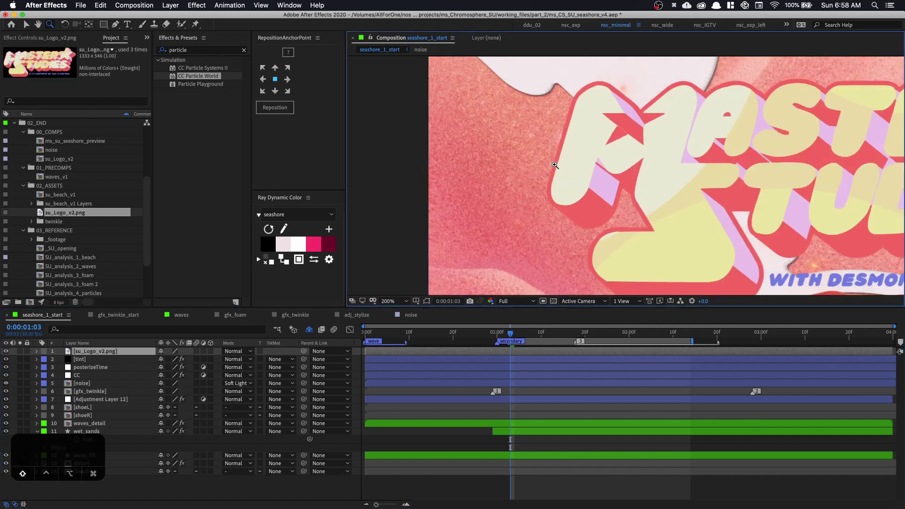
pyautogui.hotkey('shift', '/')
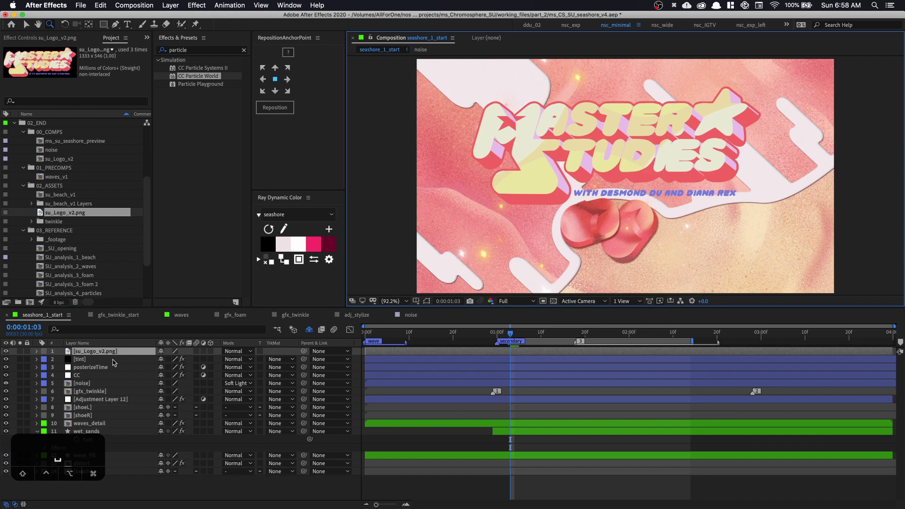
pyautogui.click(114, 357)
pyautogui.click(117, 351)
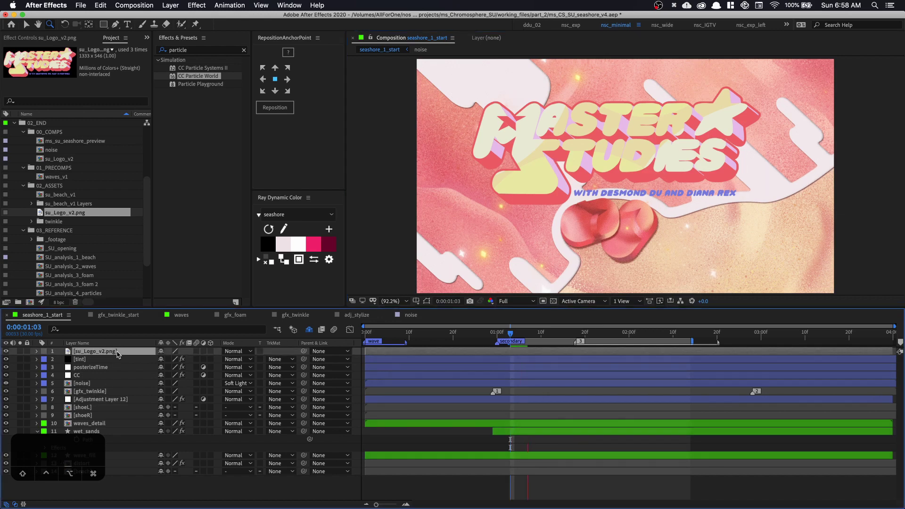
# Apply a Drop Shadow effect with a softness of 25 to the su_Logo_v2.png layer and preview it.
pyautogui.click(202, 52)
pyautogui.write('rop')
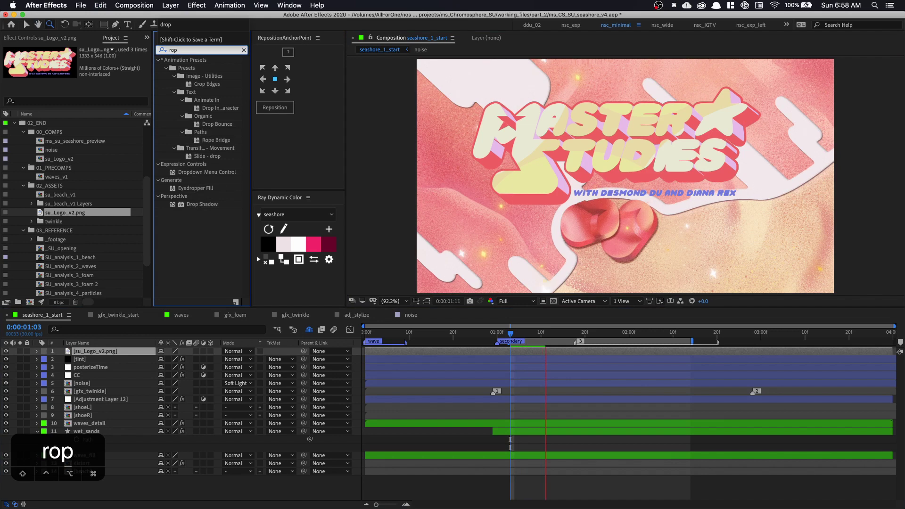
pyautogui.press('super+a')
pyautogui.write('drop')
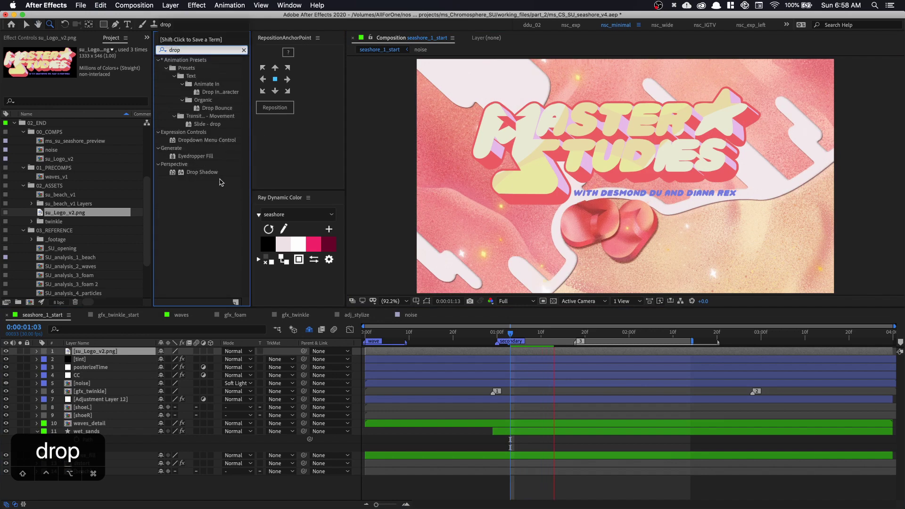
pyautogui.doubleClick(203, 172)
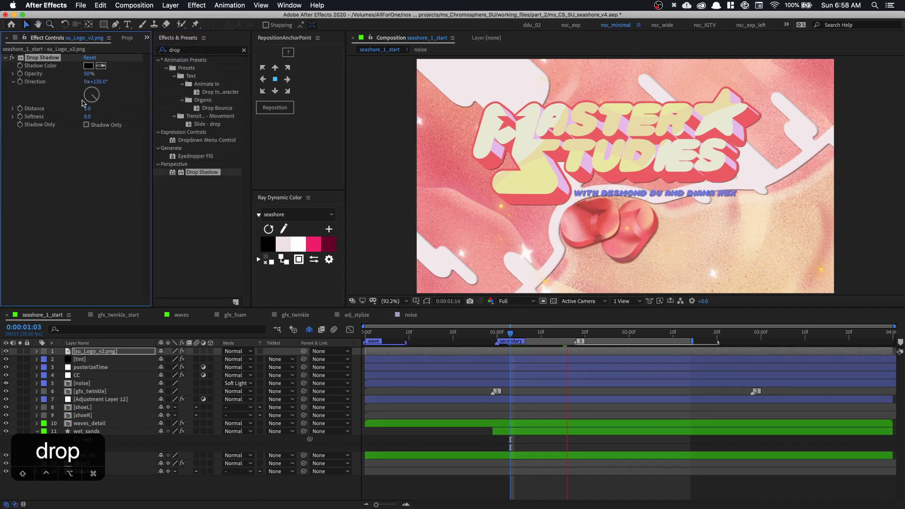
pyautogui.write('25')
pyautogui.click(130, 119)
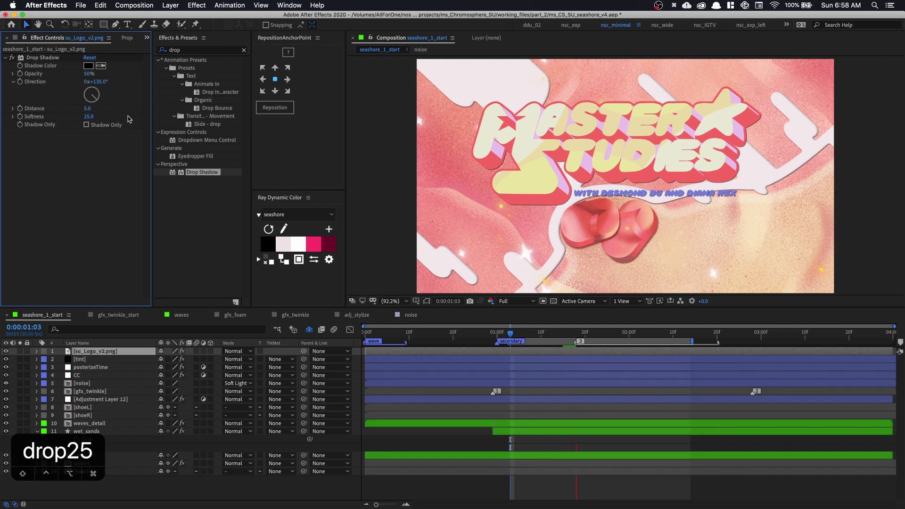
pyautogui.press('space')
pyautogui.press('space')
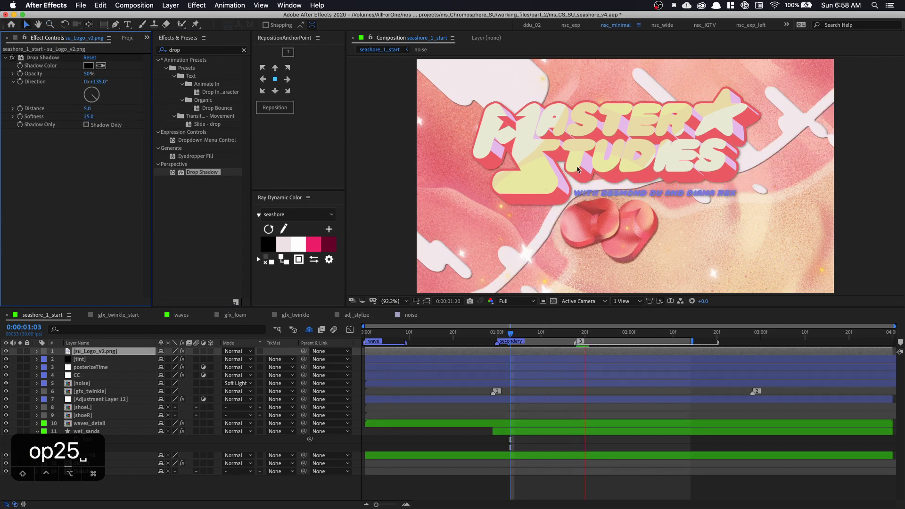
# Move the Master Studies logo slightly up and to the left, and hide its layer to preview the scene without it.
pyautogui.moveTo(587, 157); pyautogui.dragTo(588, 157)
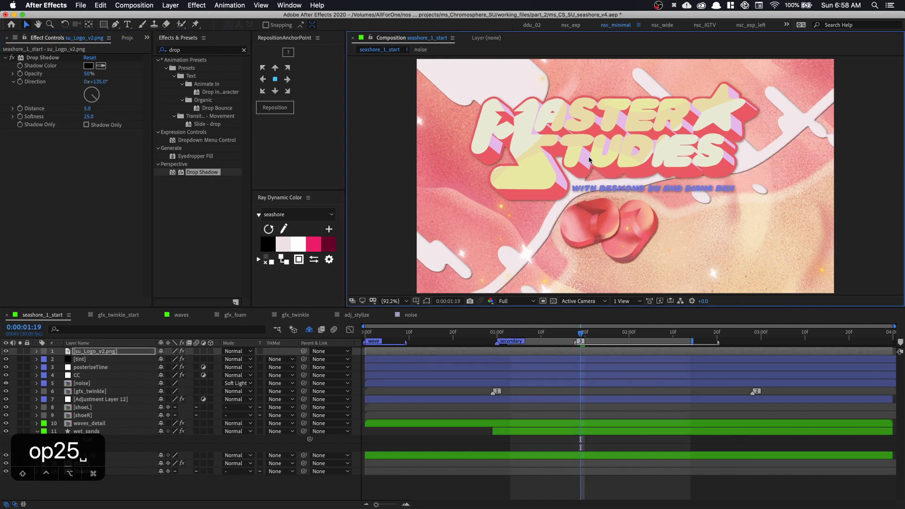
pyautogui.click(7, 352)
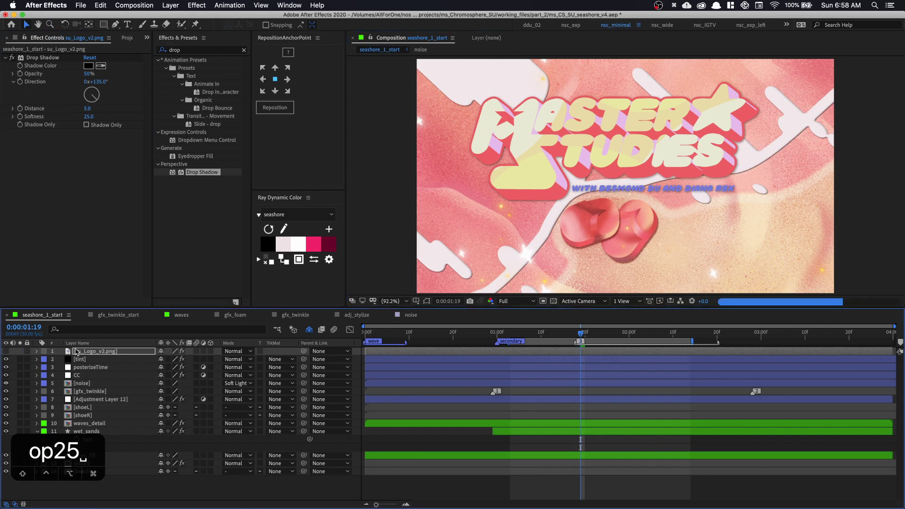
pyautogui.press('space')
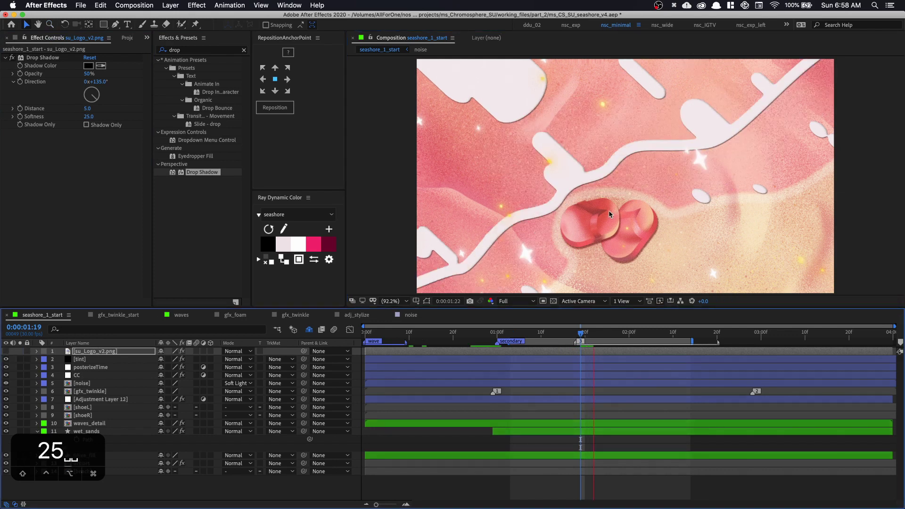